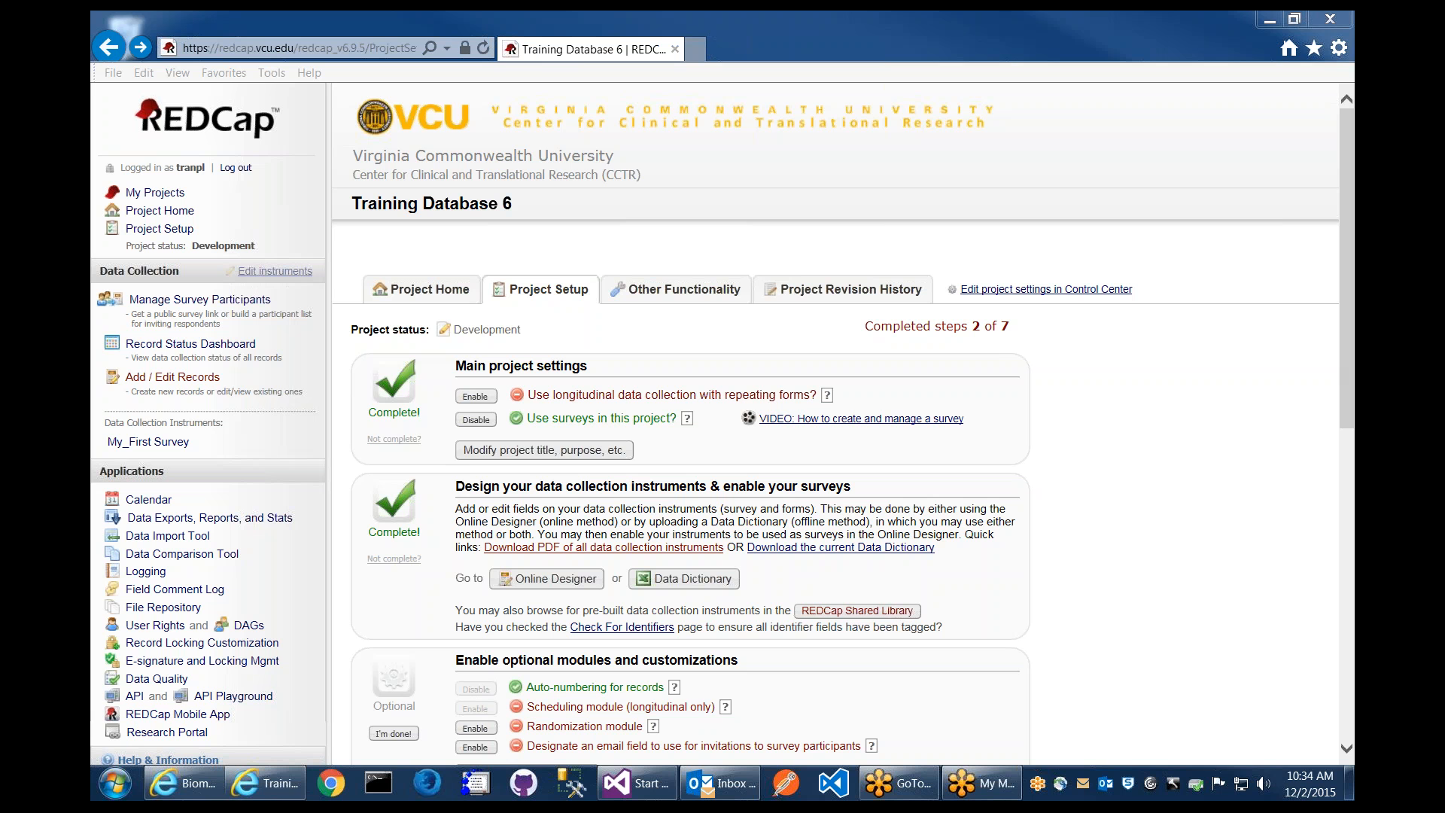
left_click(1130, 500)
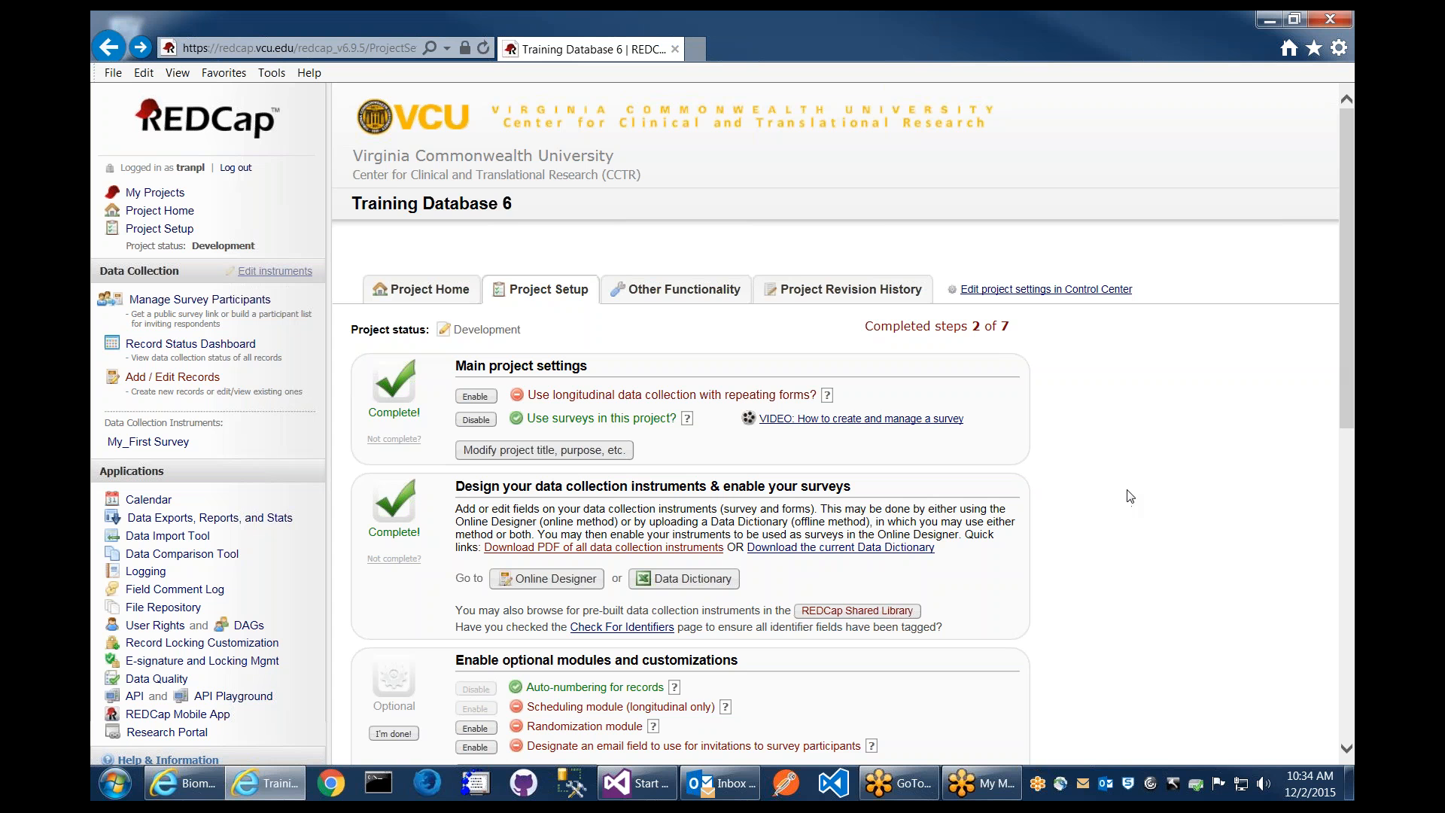
scroll(986, 386, "down", 1)
scroll(668, 366, "down", 2)
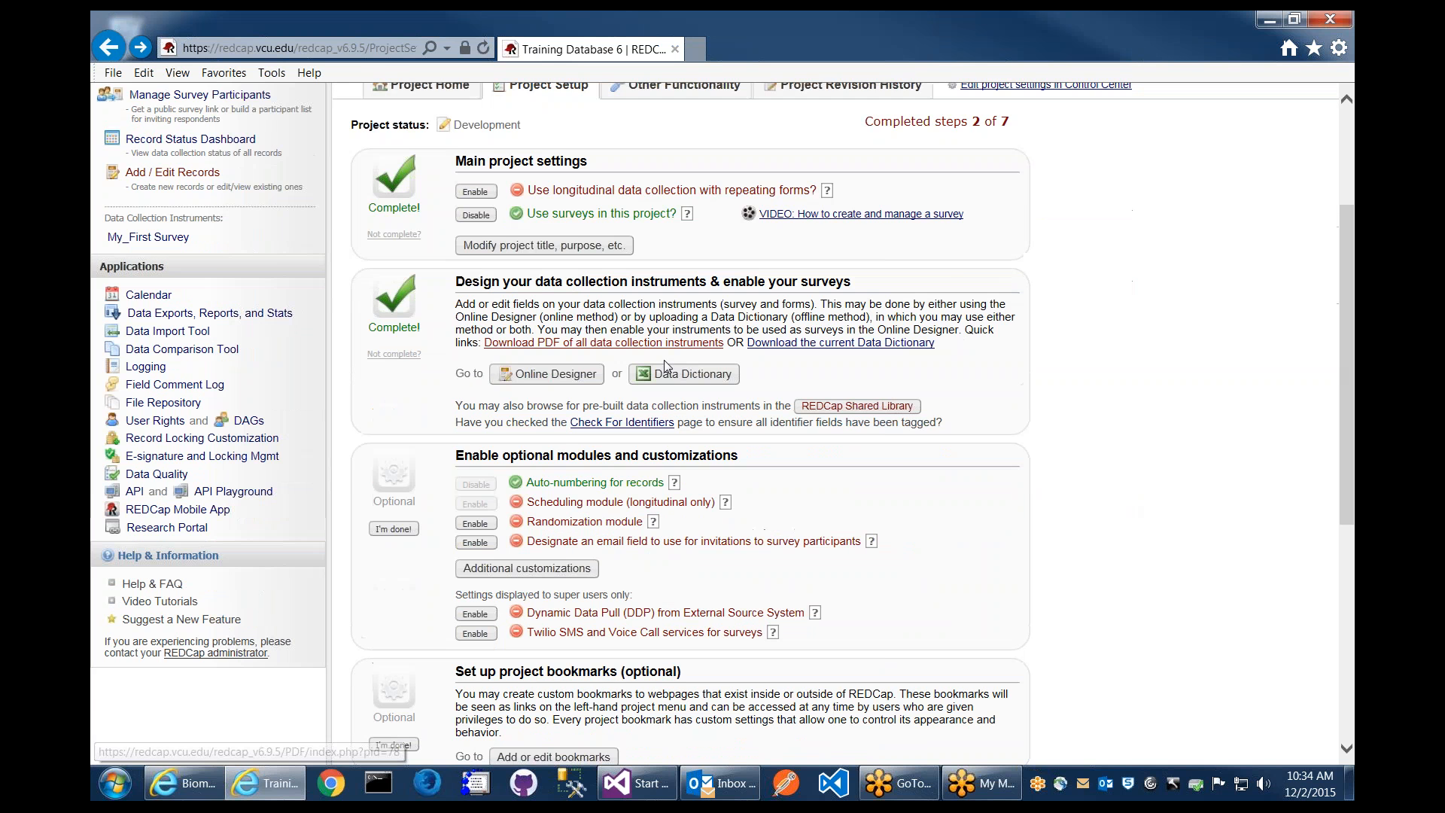
scroll(669, 366, "up", 3)
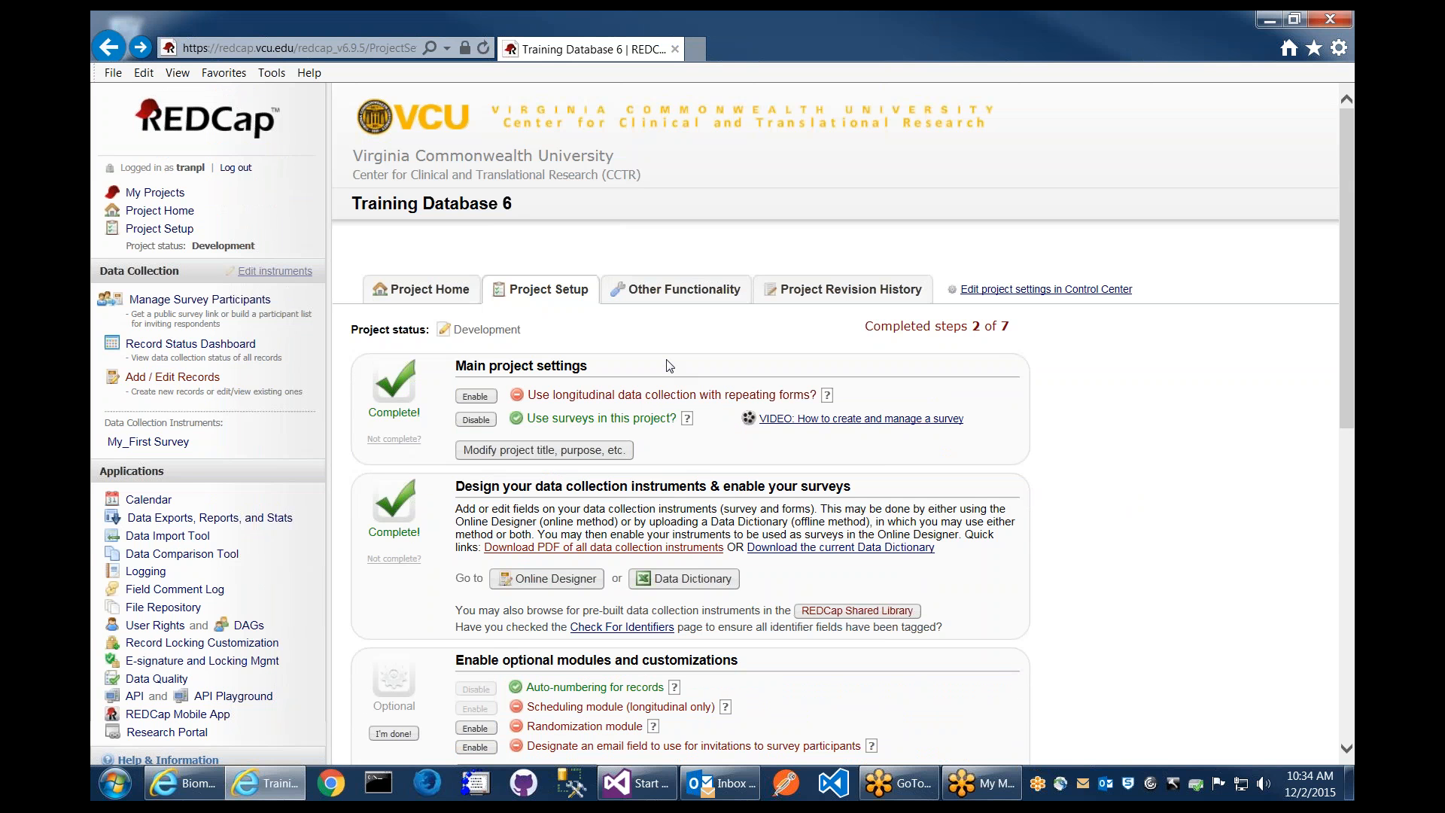
Open the Add / Edit Records page for My_First Survey and review its record summary
scroll(710, 439, "down", 1)
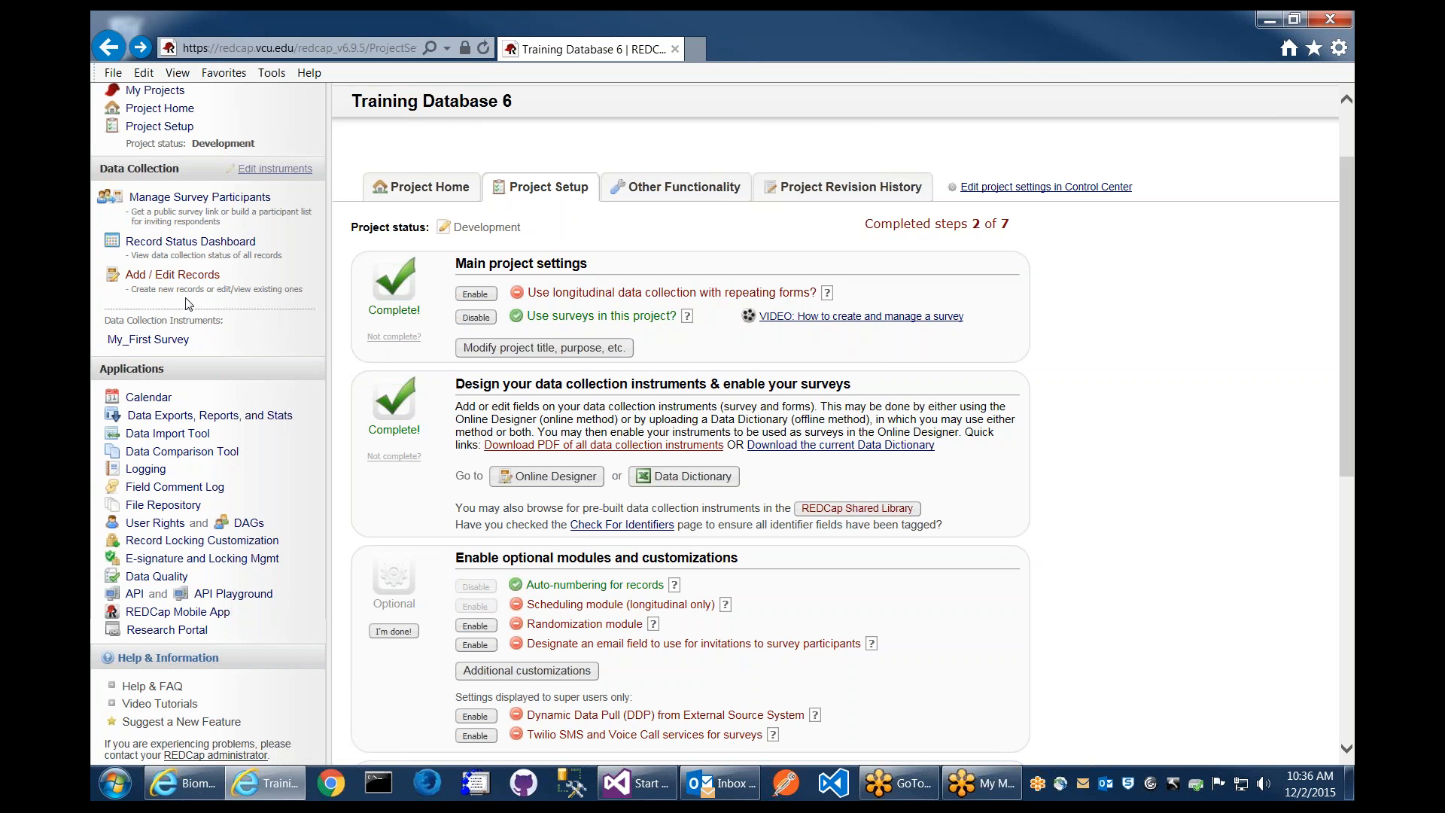
left_click(189, 275)
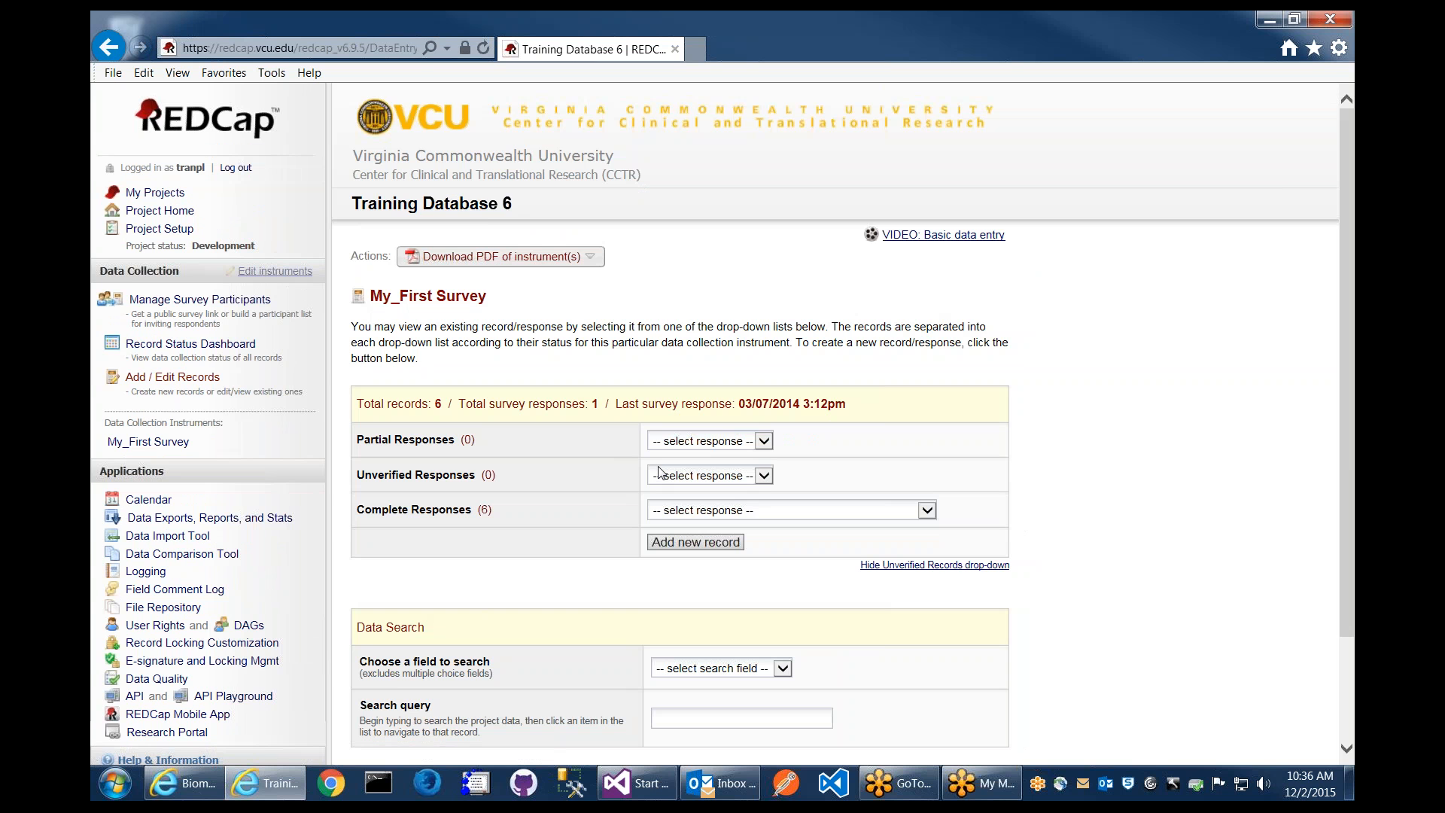
scroll(593, 448, "down", 3)
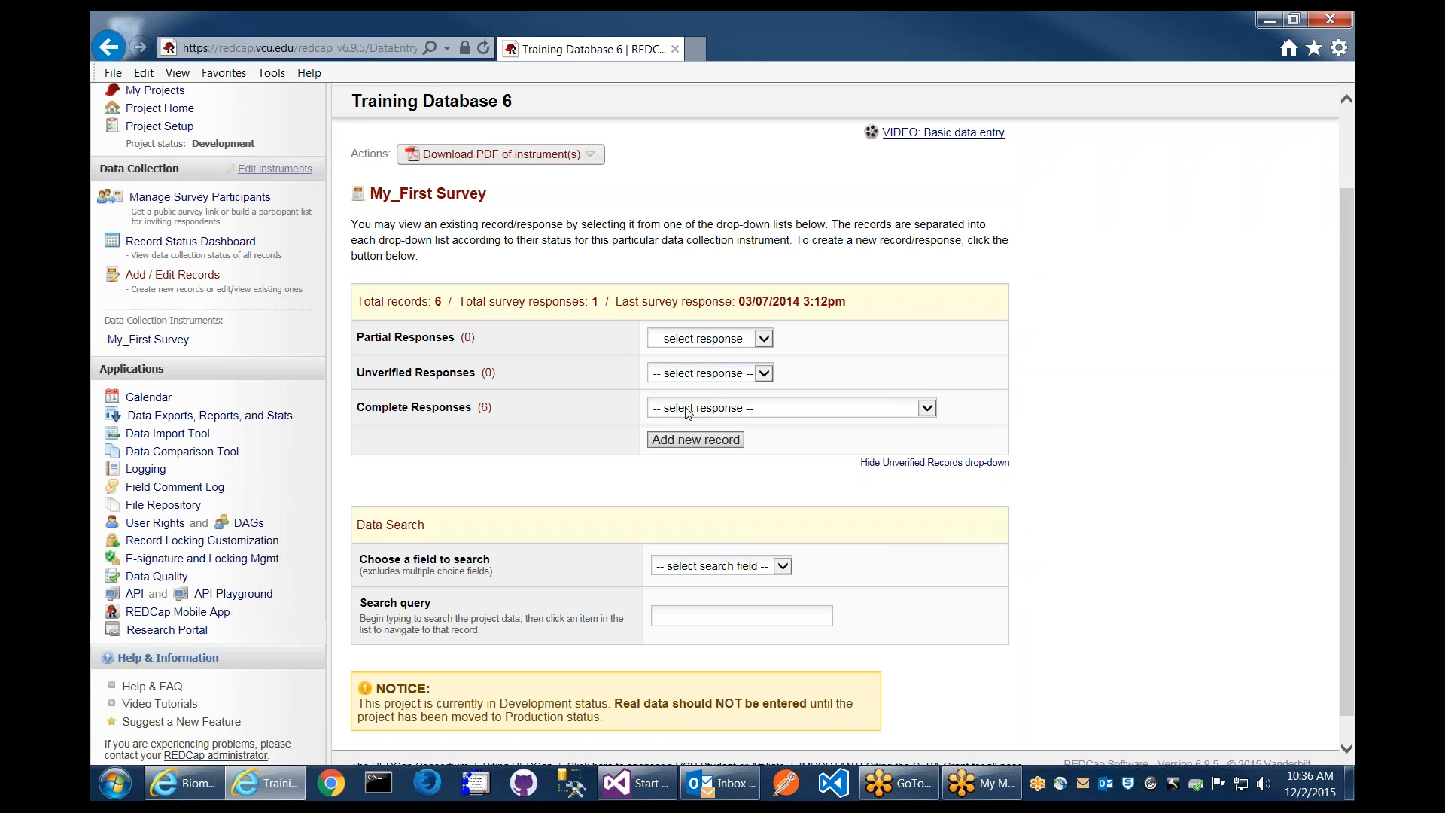
scroll(364, 228, "up", 3)
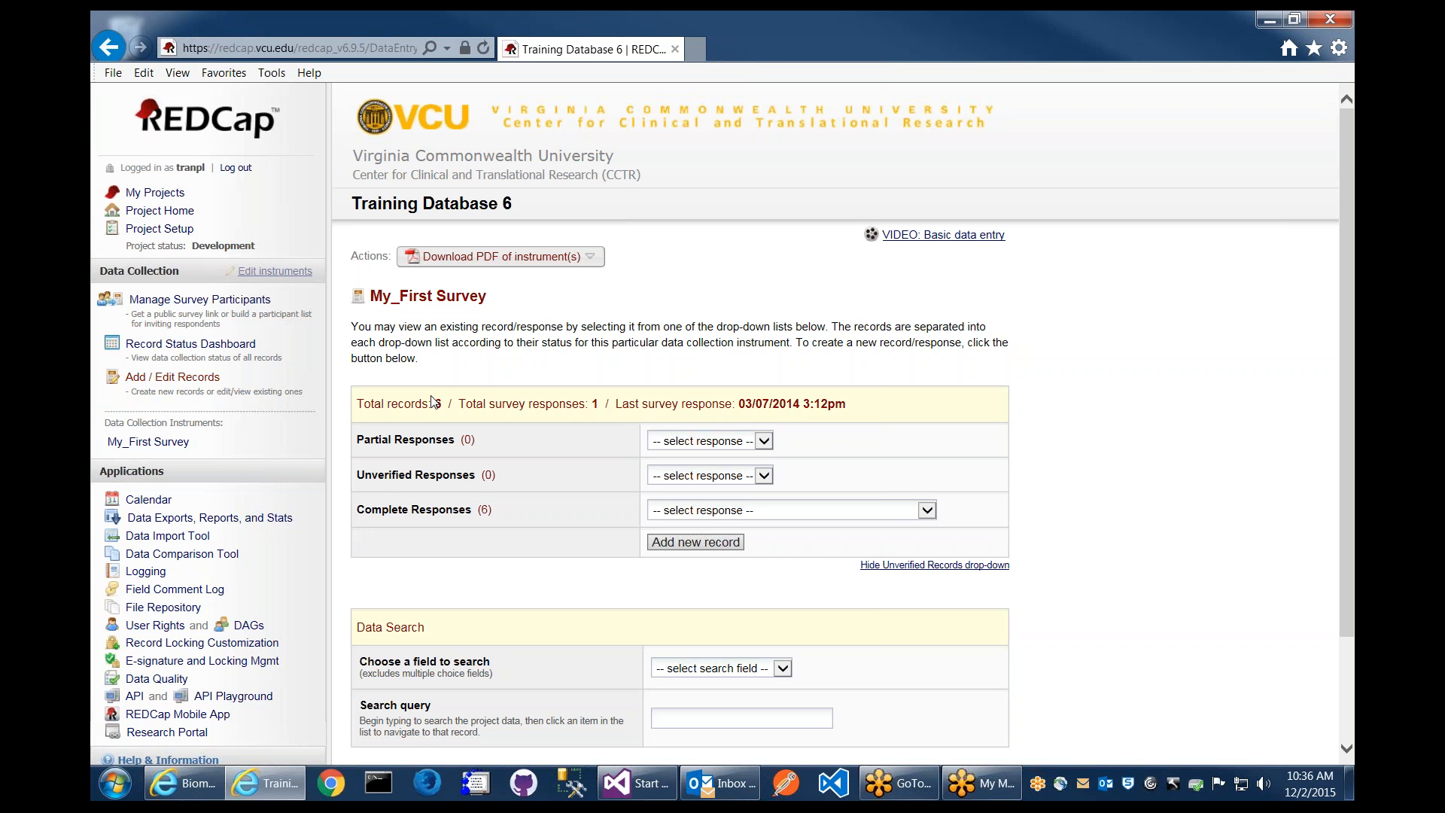
scroll(494, 489, "down", 3)
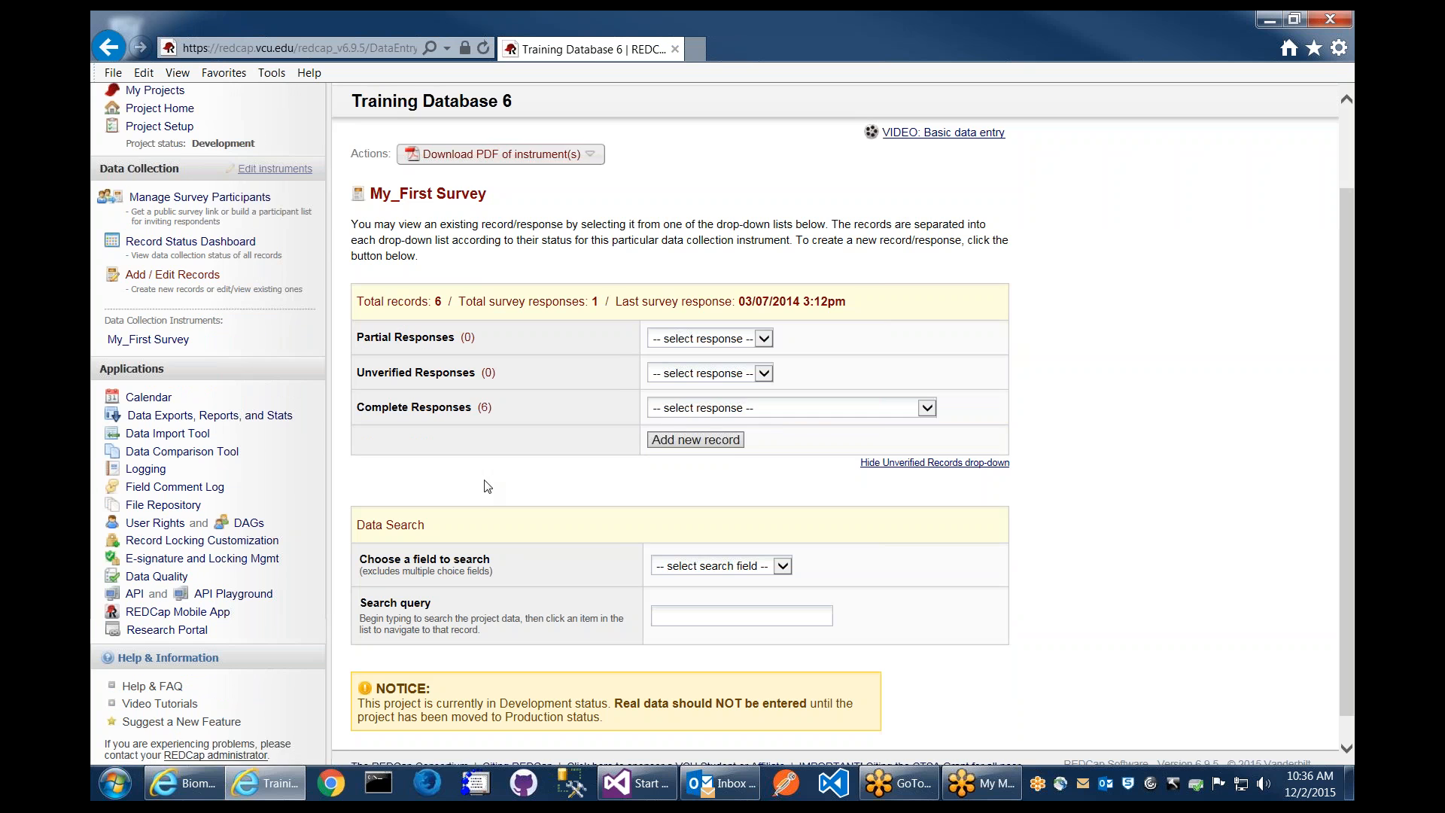
Open record 1 from the complete responses and look over its identifying fields, from the ID to the email
left_click(729, 409)
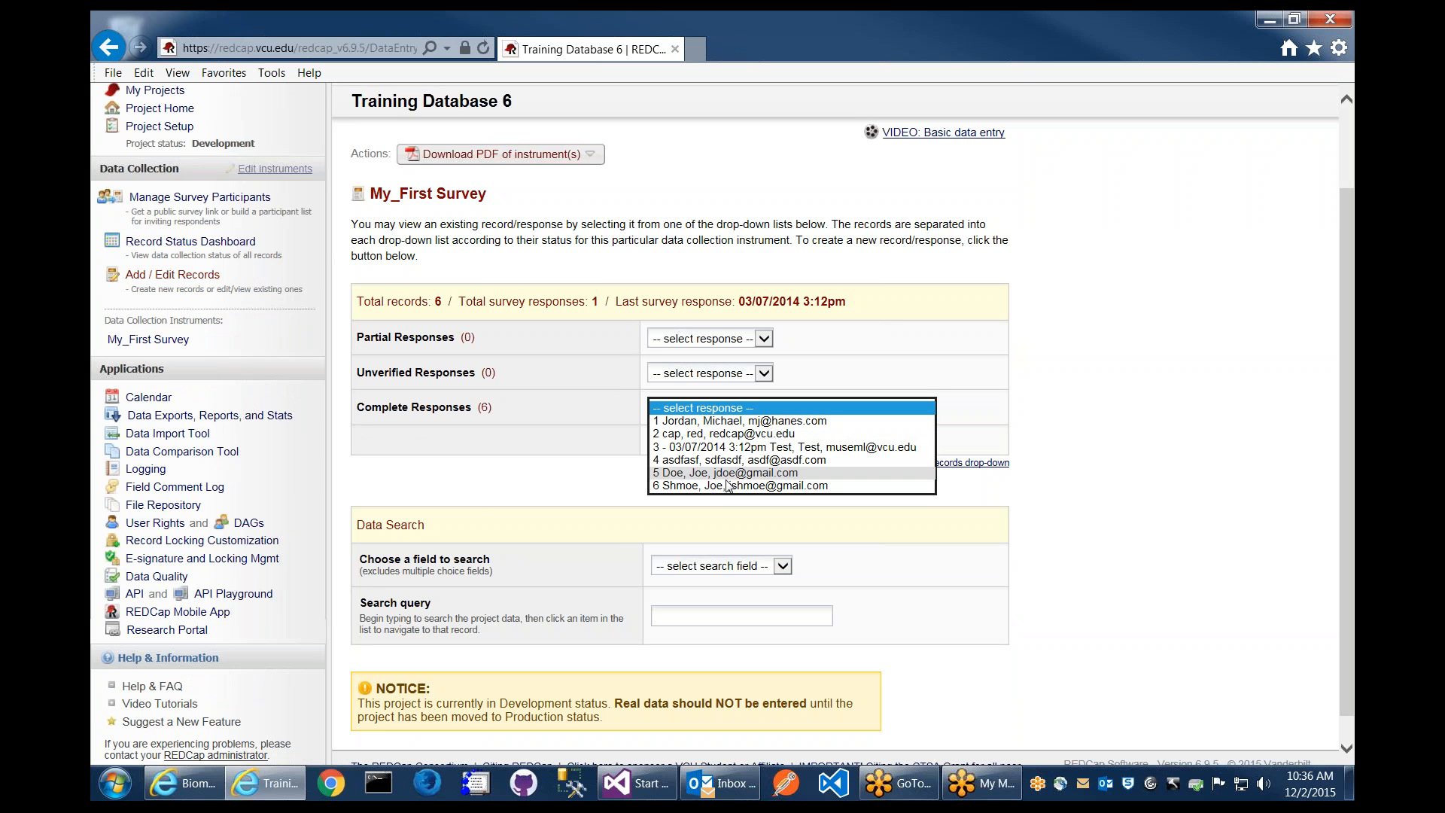
left_click(736, 421)
scroll(640, 451, "down", 3)
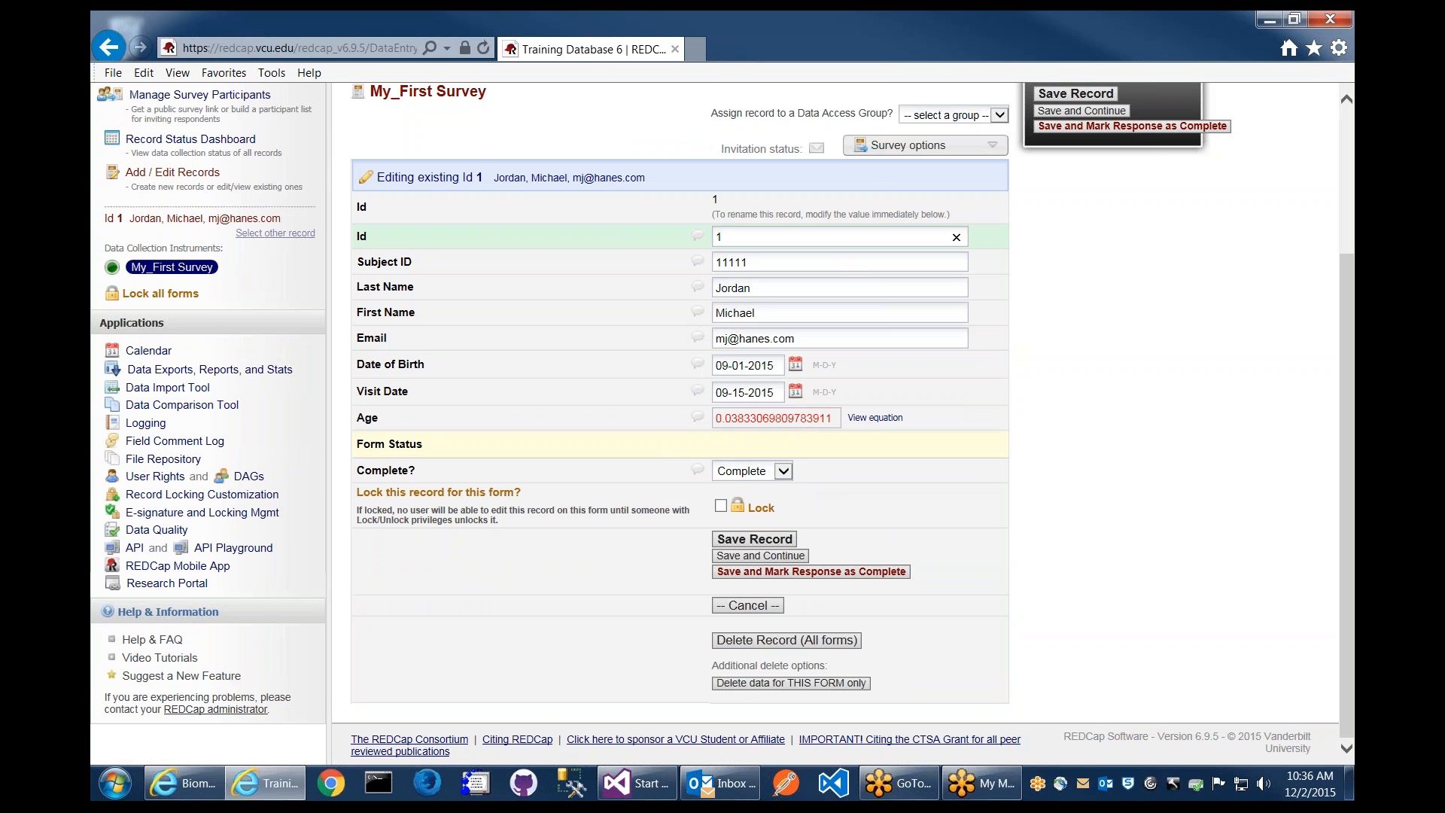
scroll(890, 395, "up", 1)
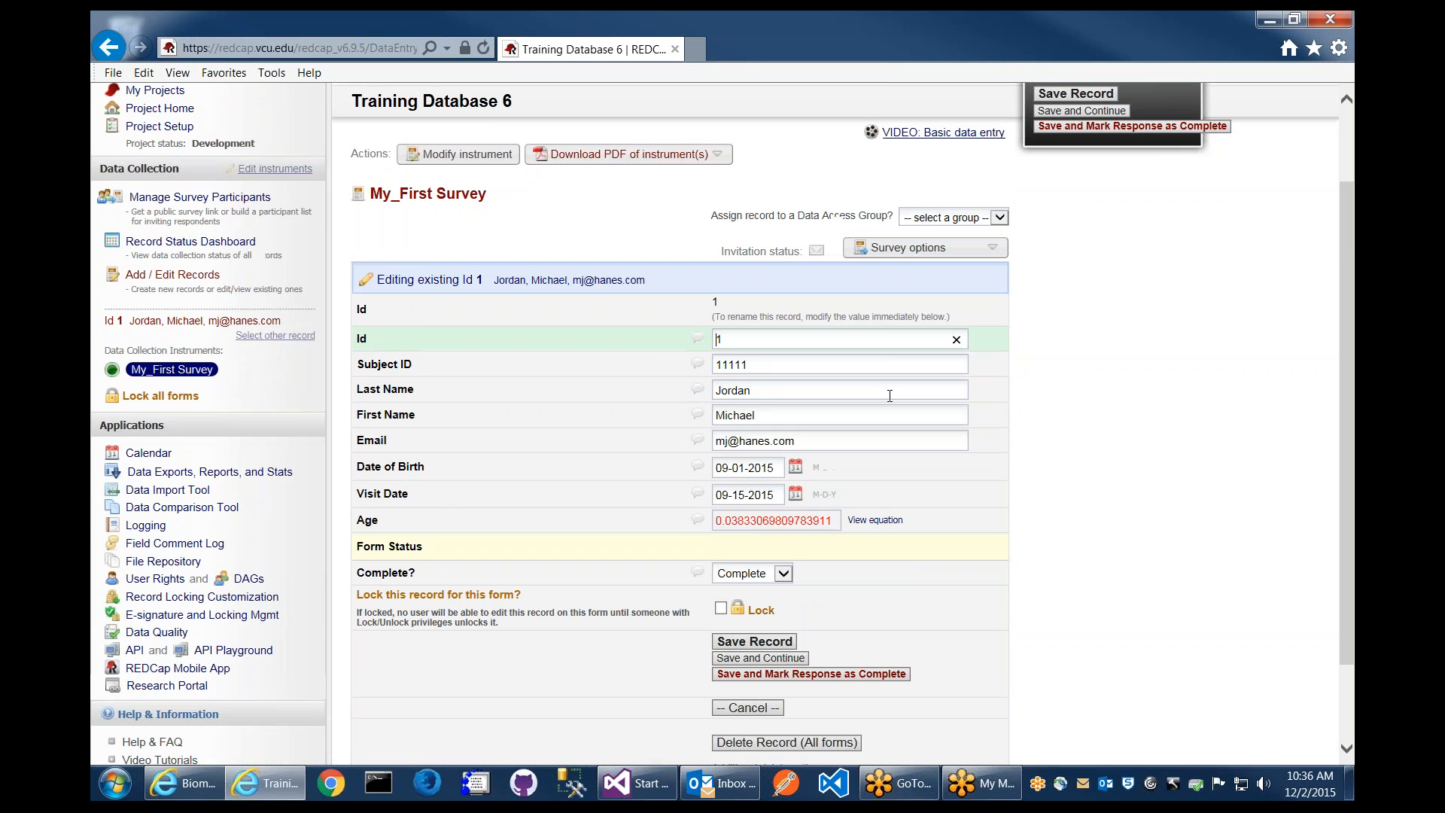
key("Tab")
key("Tab")
key("Tab")
key("Tab")
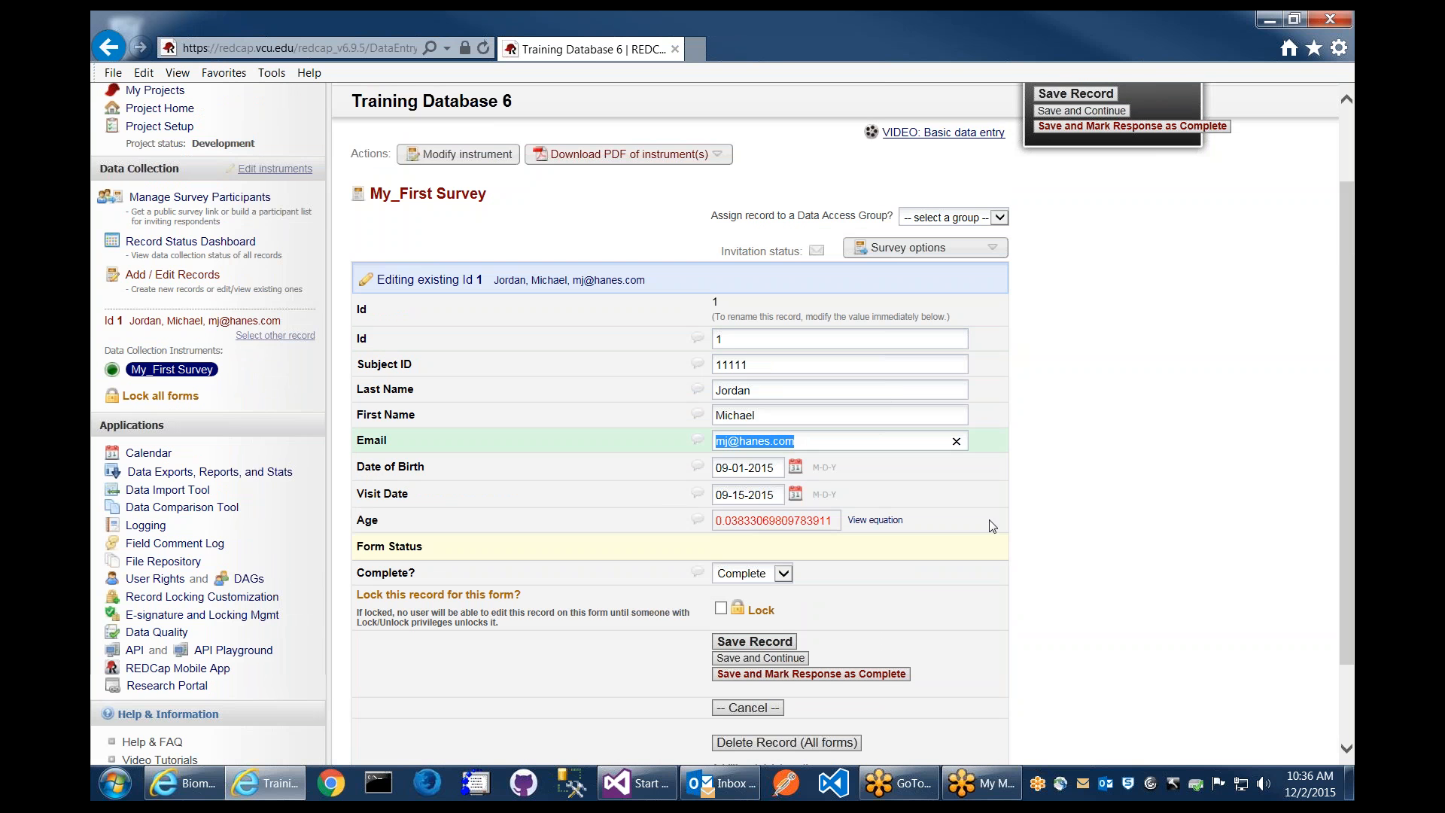
left_click(655, 410)
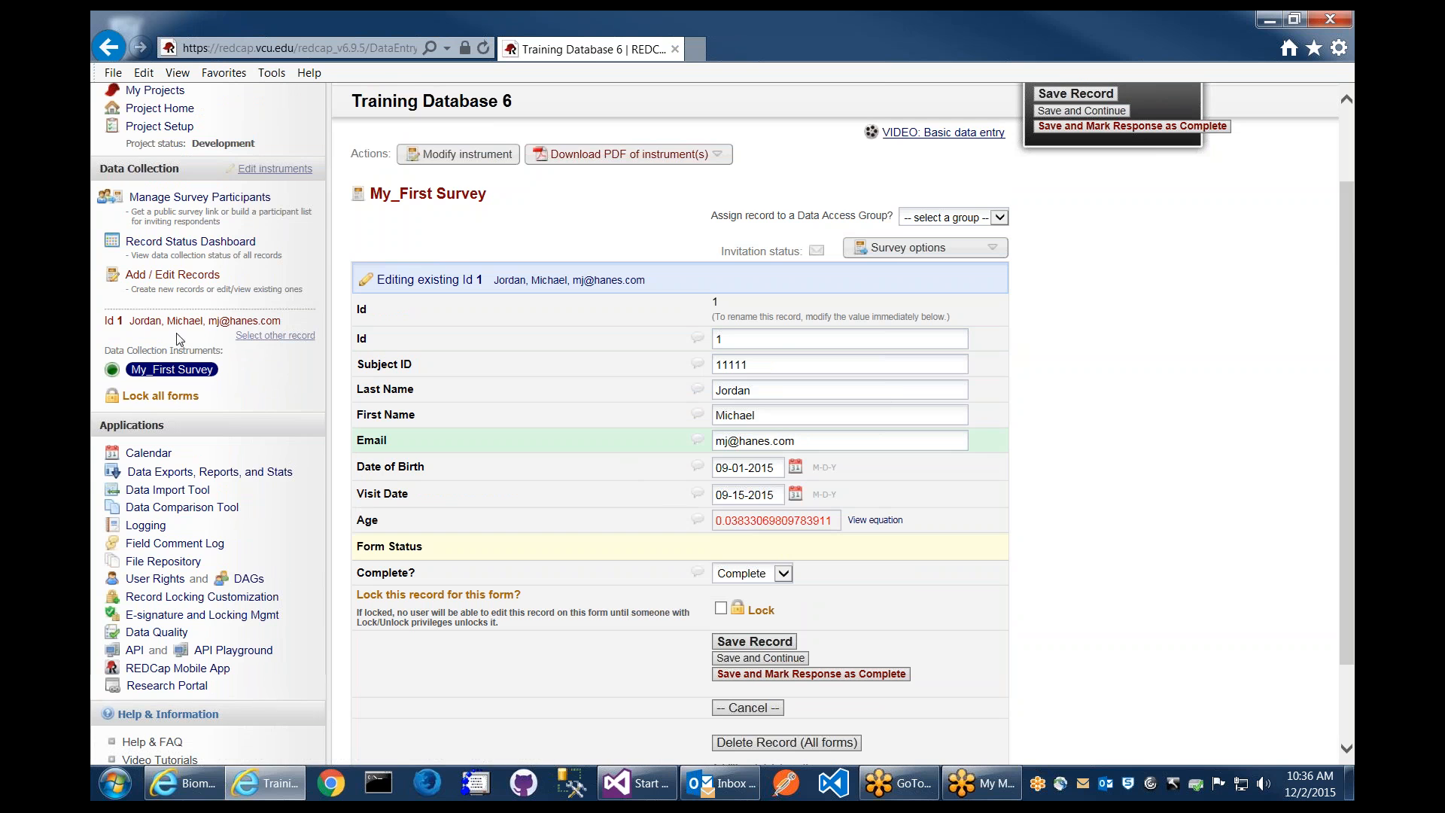
Go back to Add / Edit Records, open complete response 2, and review its Subject ID and personal fields
left_click(187, 276)
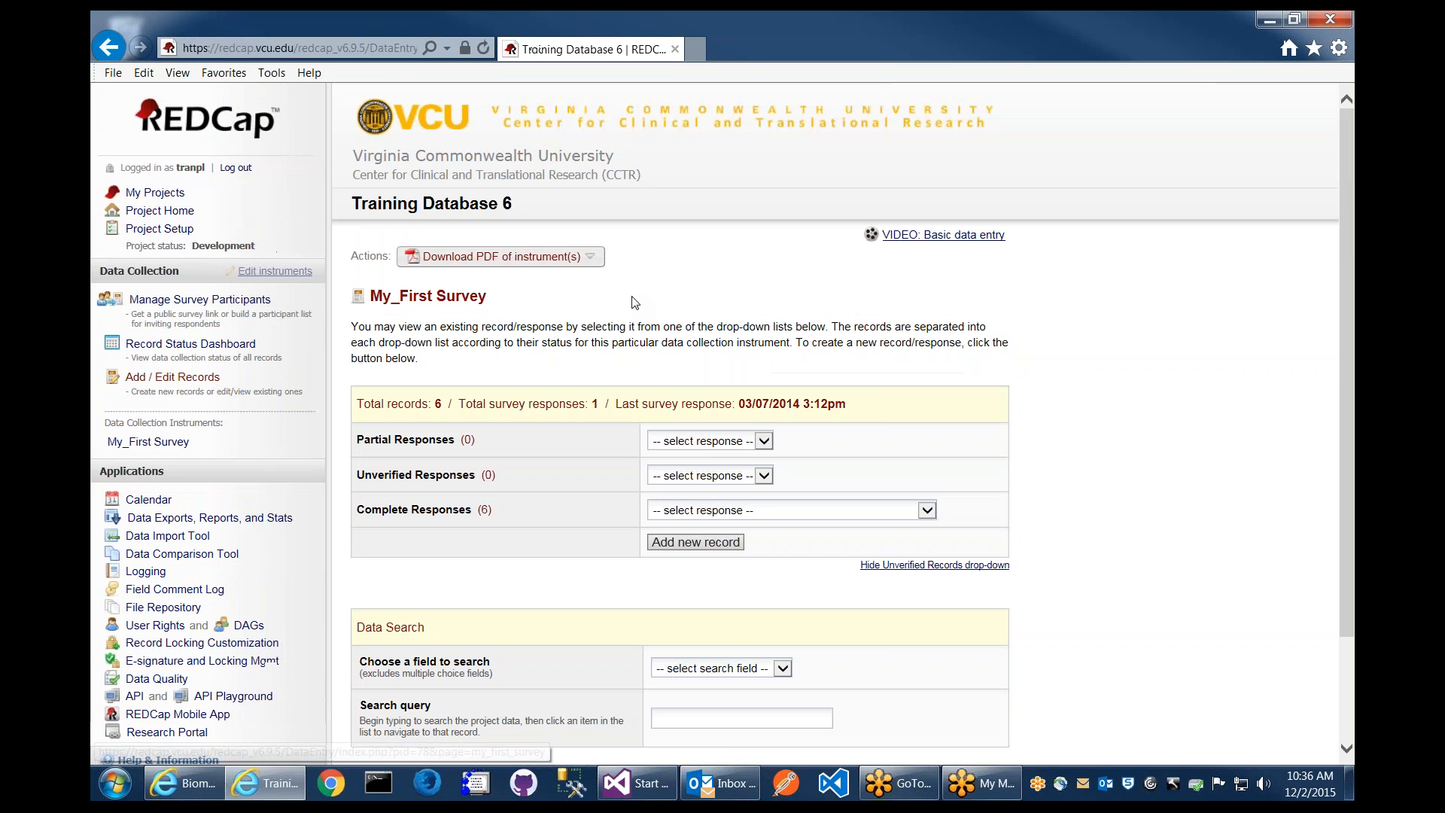
left_click(750, 504)
left_click(753, 536)
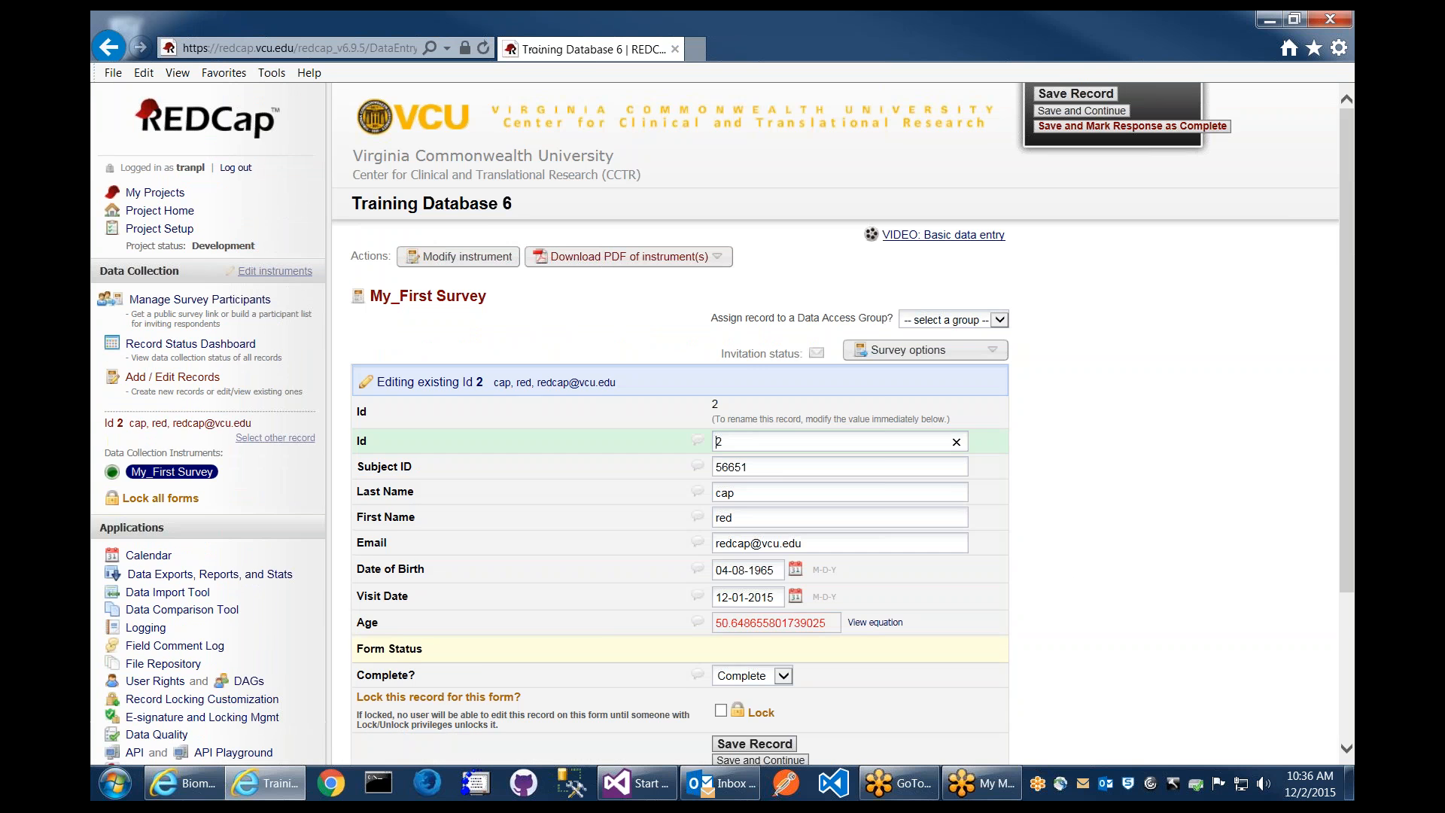
scroll(717, 441, "down", 3)
left_click_drag(749, 262, 712, 258)
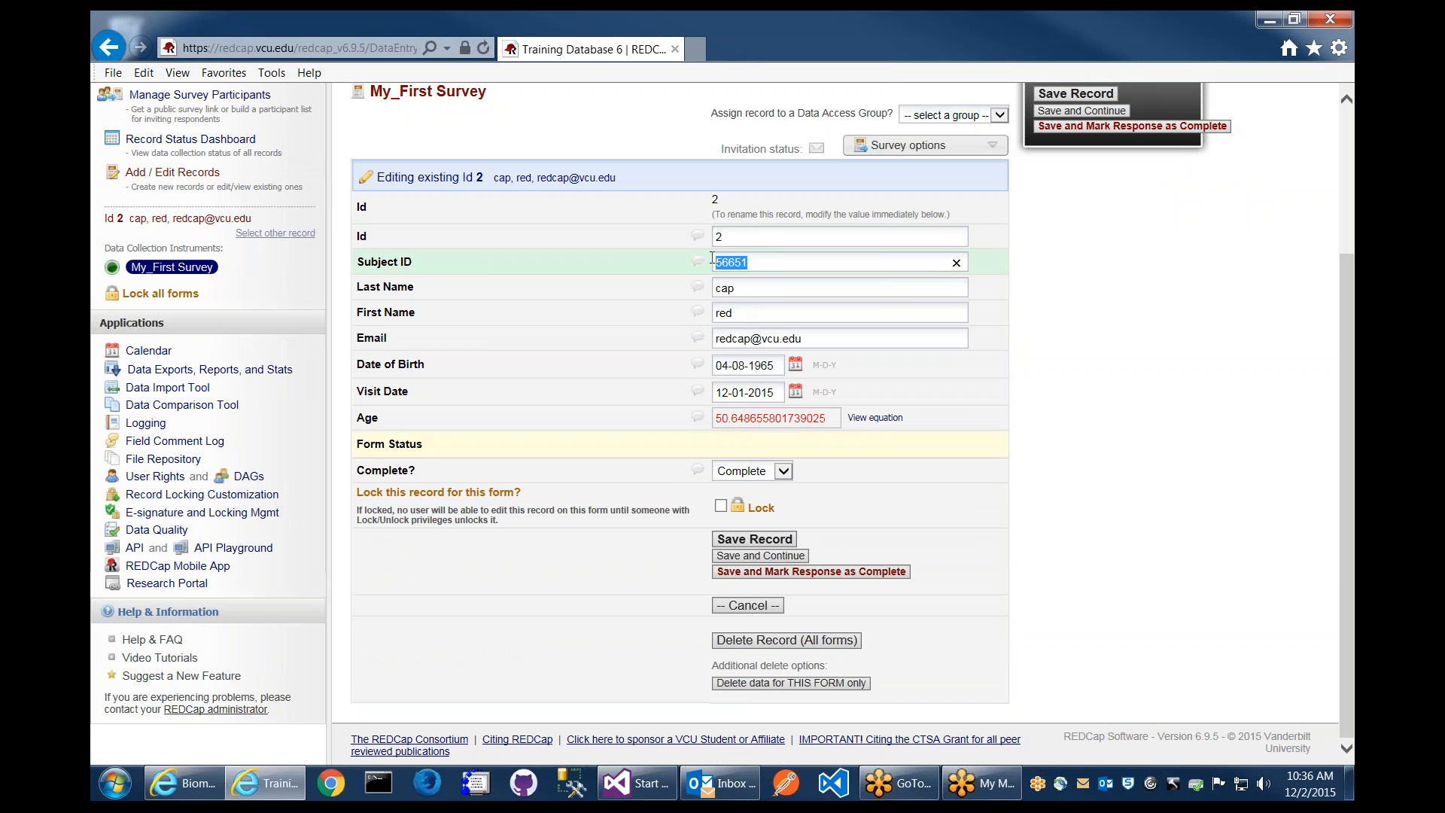
key("Tab")
left_click(845, 363)
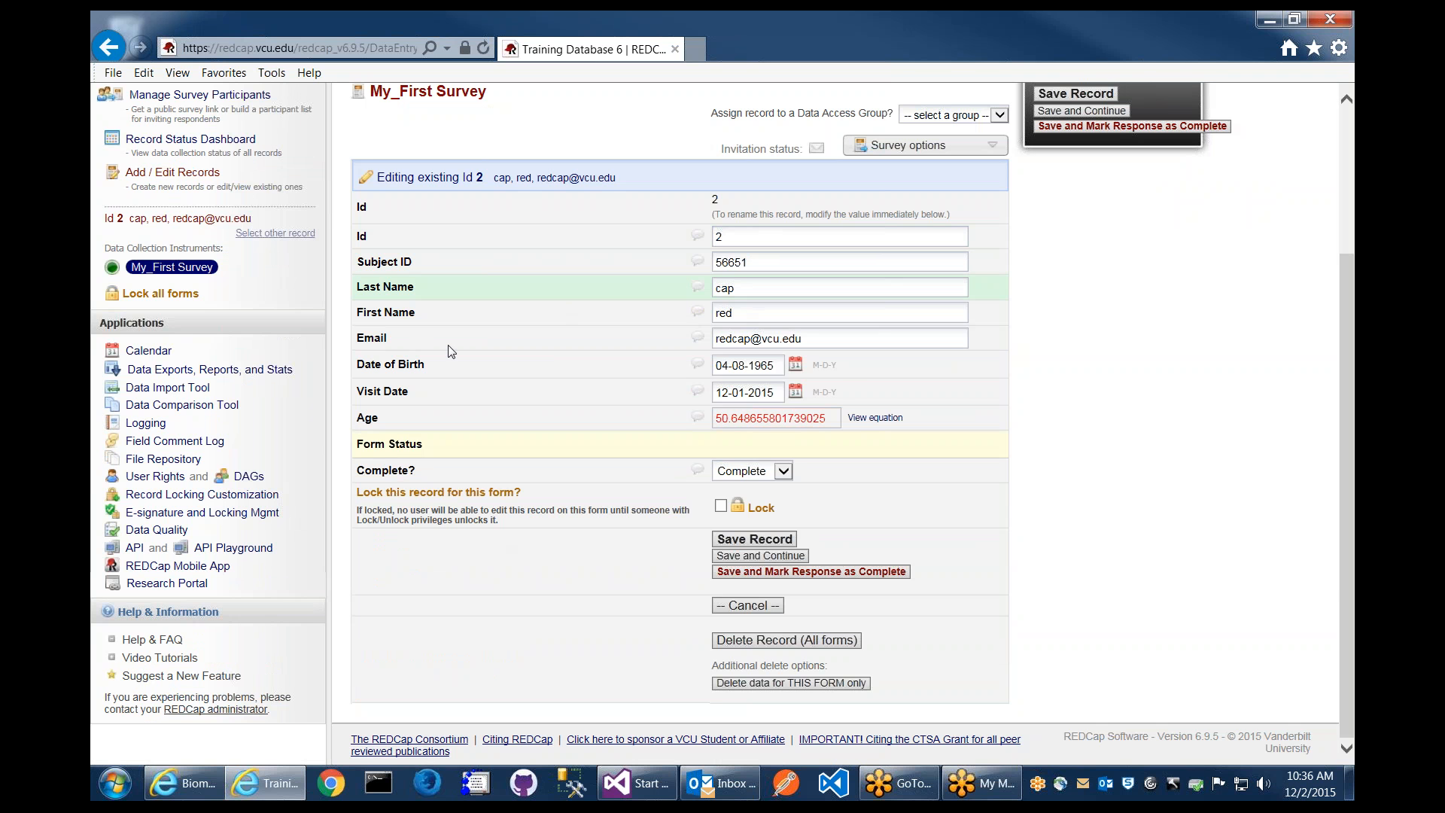
scroll(448, 361, "up", 3)
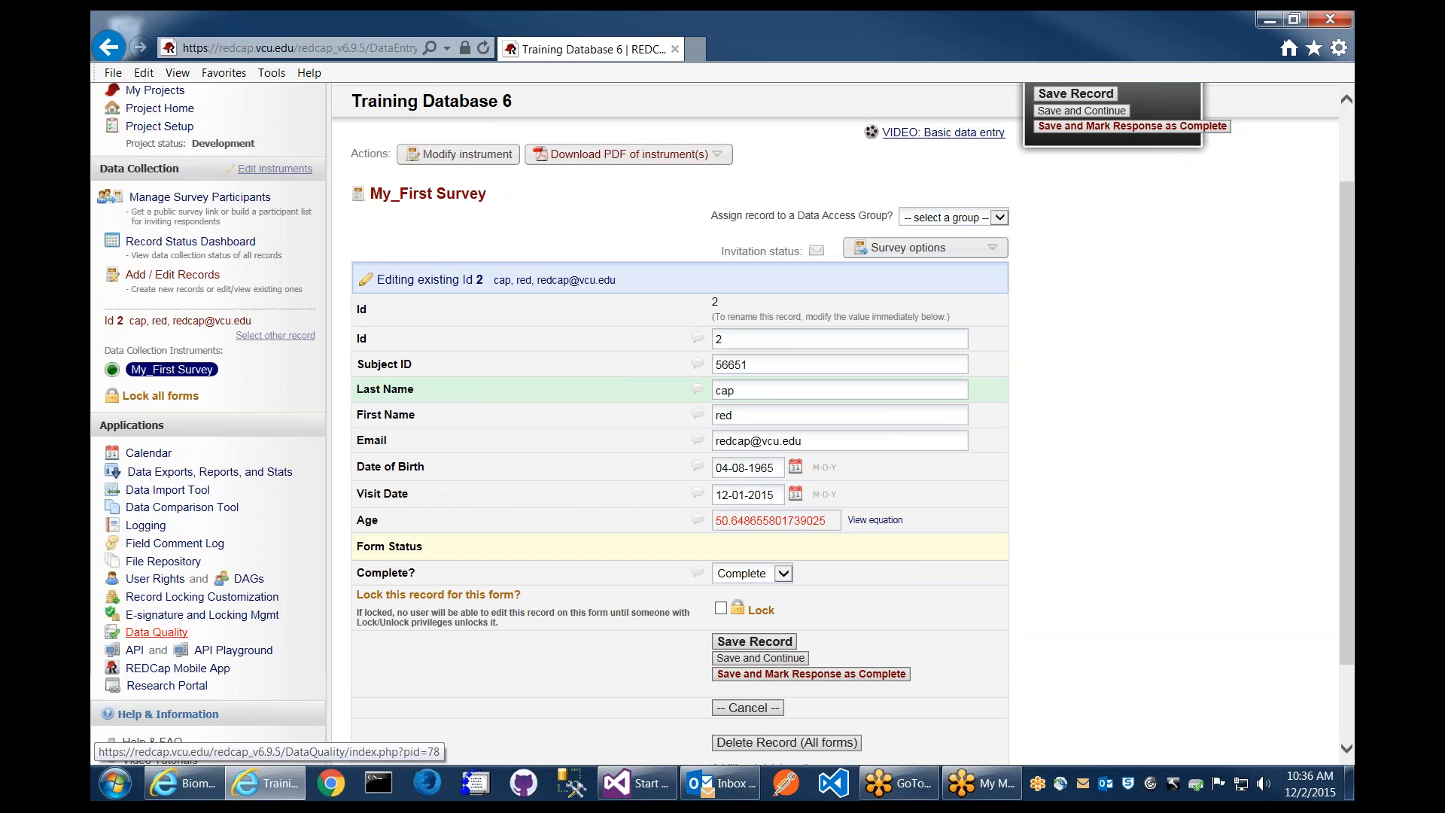
scroll(425, 479, "down", 3)
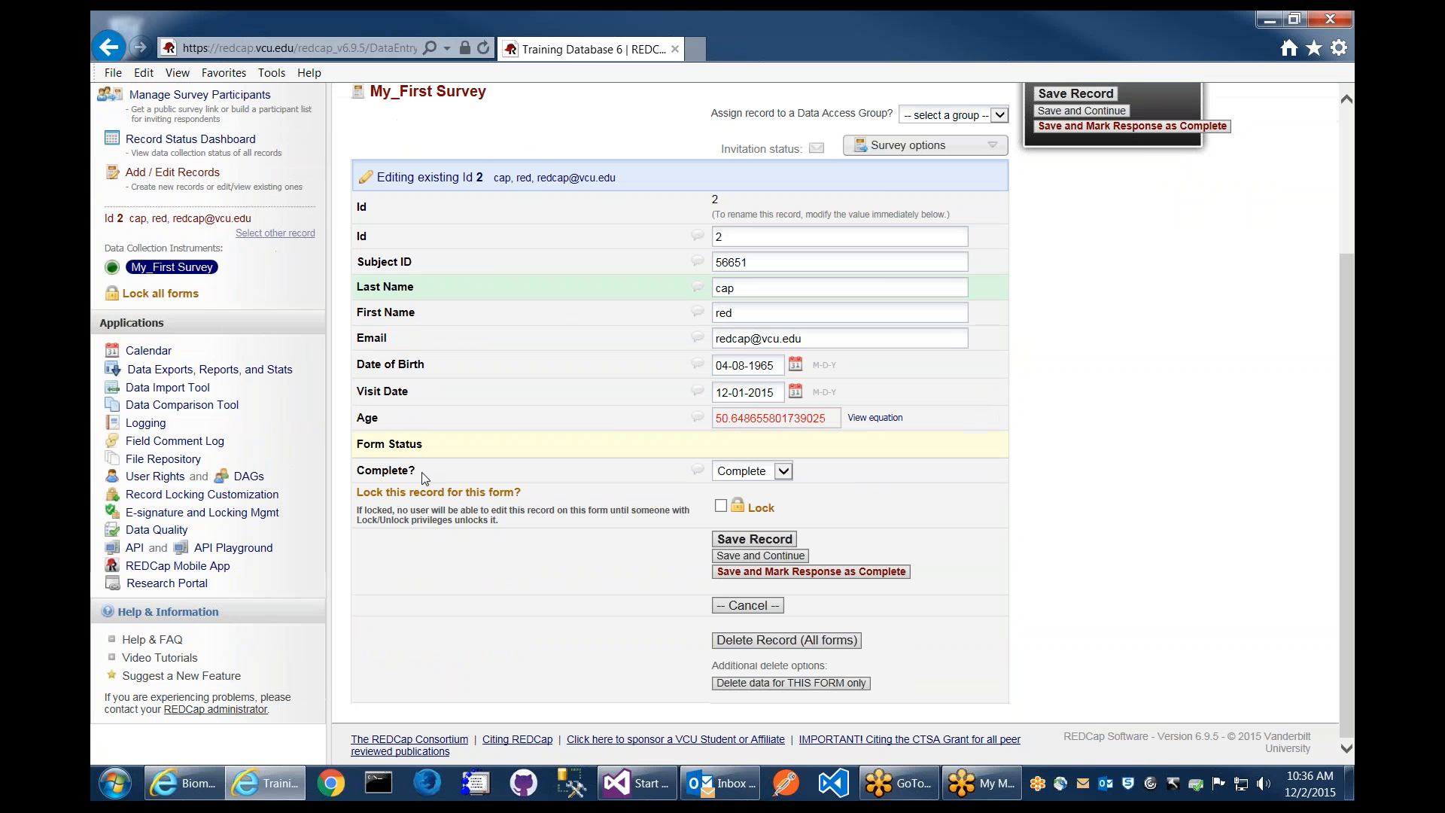
Open the project's User Rights and edit the privileges of the user without a Data Access Group, finding the Data Exports setting
left_click(169, 479)
scroll(637, 386, "down", 4)
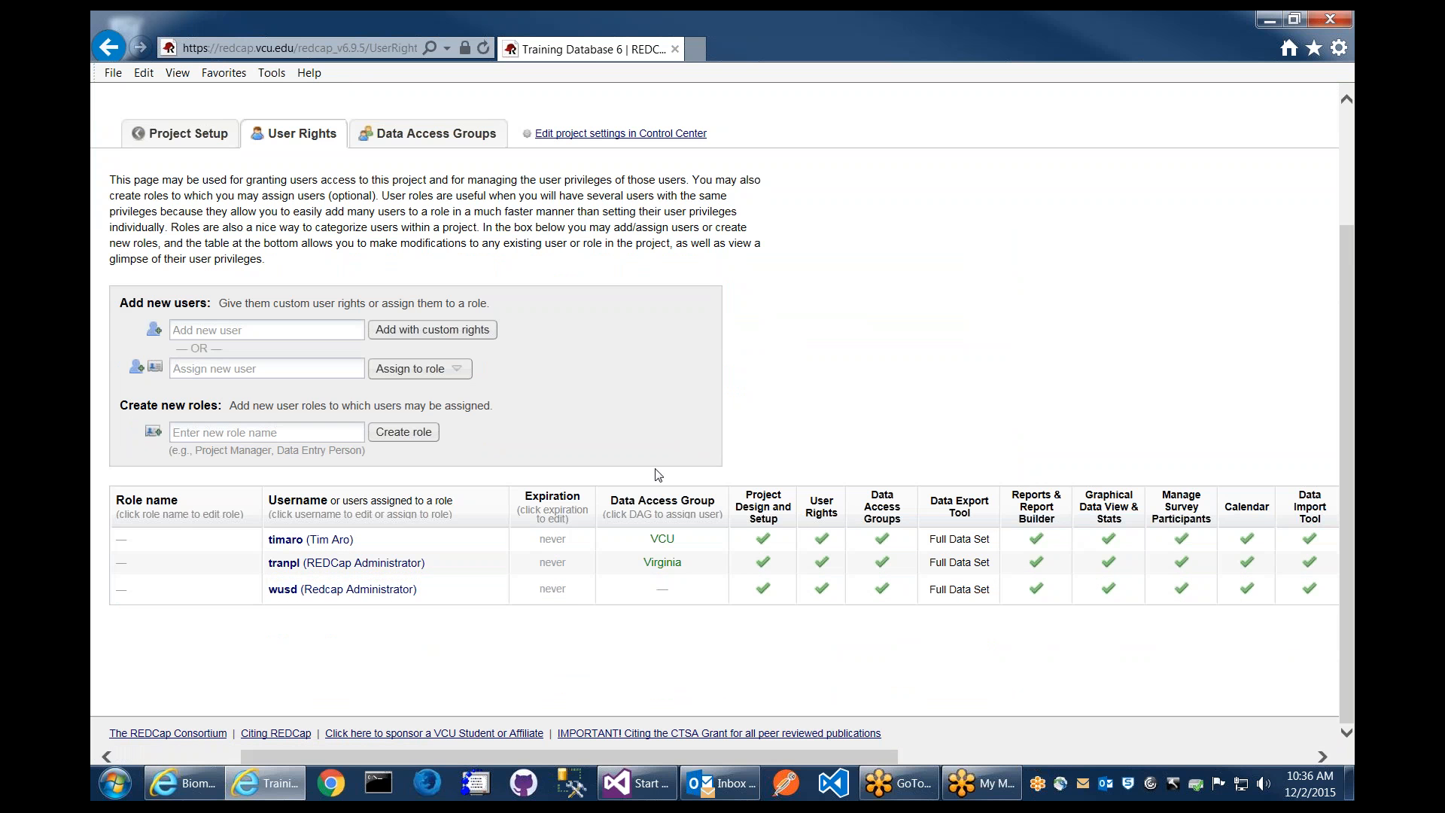
left_click(330, 591)
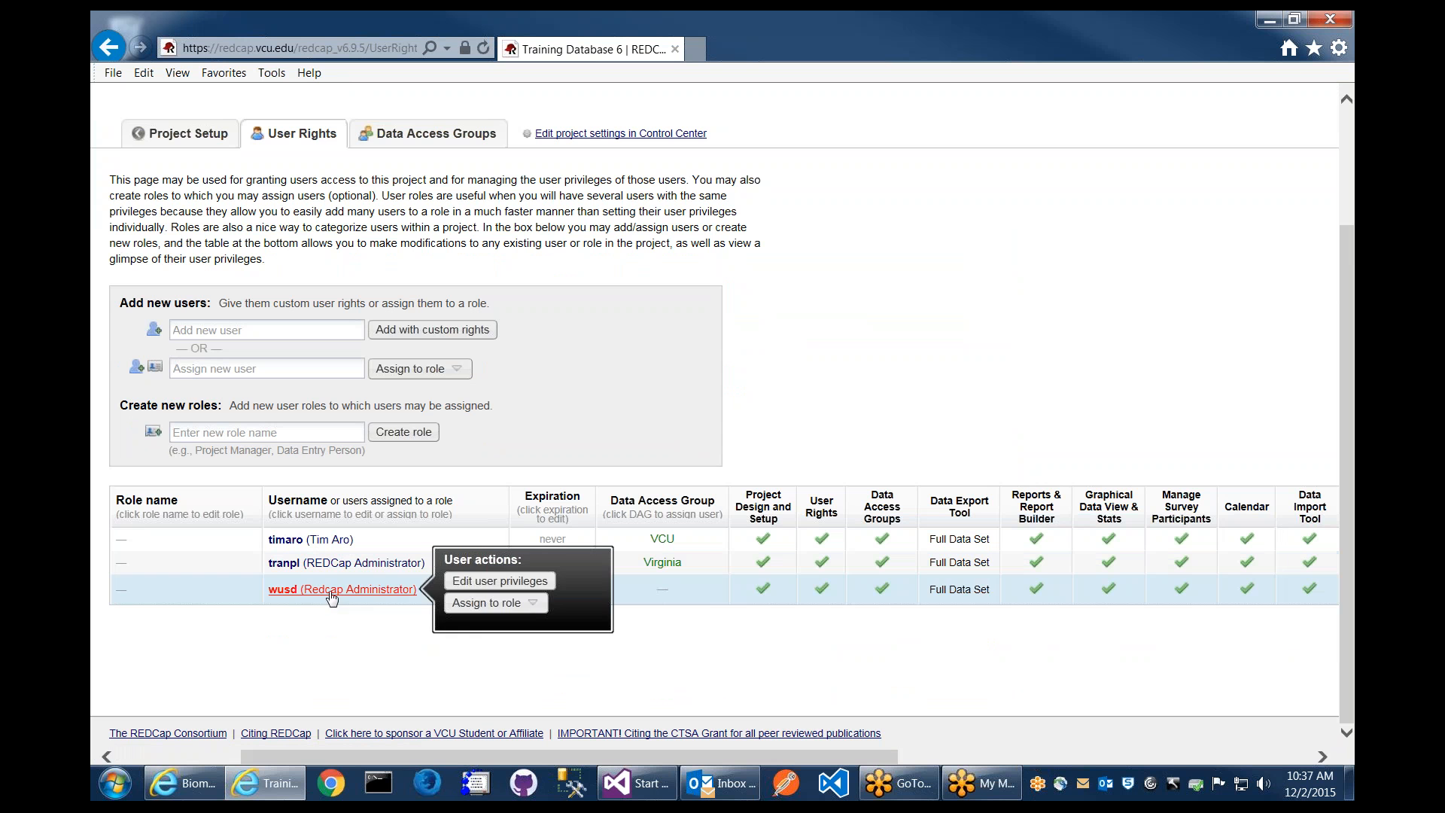
left_click(499, 581)
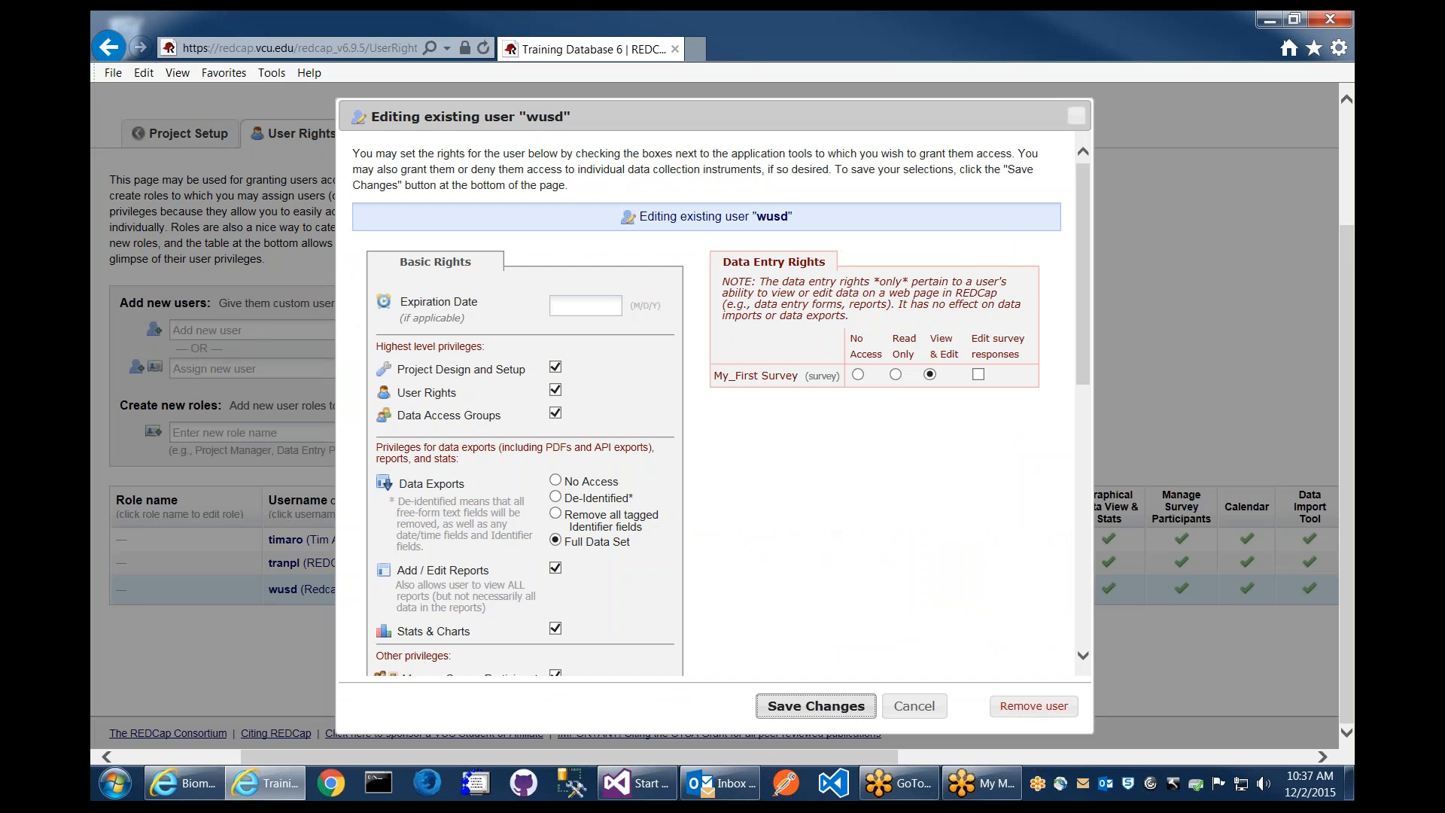
scroll(679, 364, "down", 2)
scroll(680, 365, "down", 2)
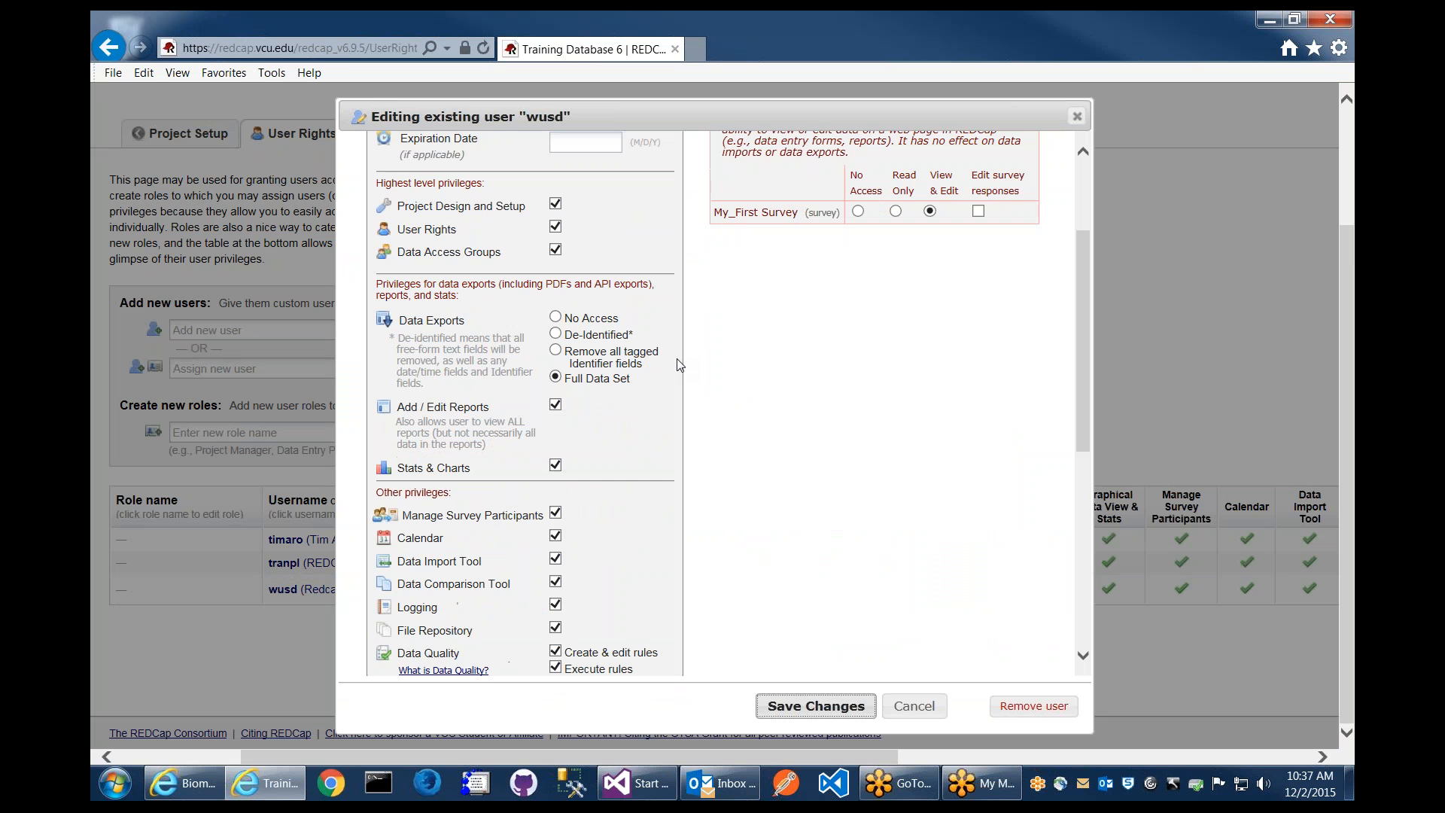
left_click_drag(397, 320, 508, 321)
left_click(507, 320)
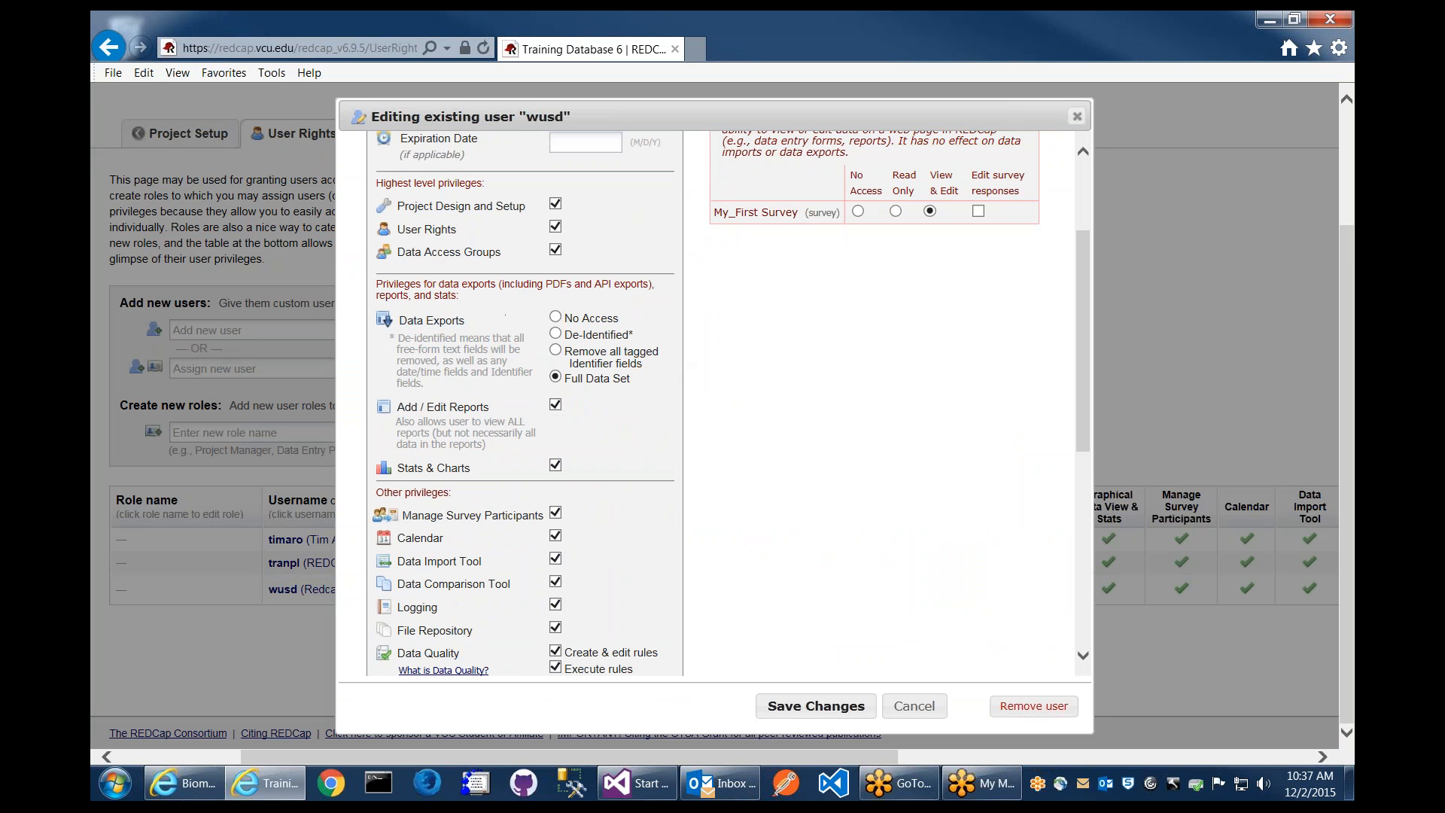
Set the user's Data Exports privilege to Full Data Set and save the changes
left_click(555, 334)
left_click_drag(441, 362, 473, 382)
left_click(685, 439)
left_click(555, 377)
scroll(850, 331, "up", 2)
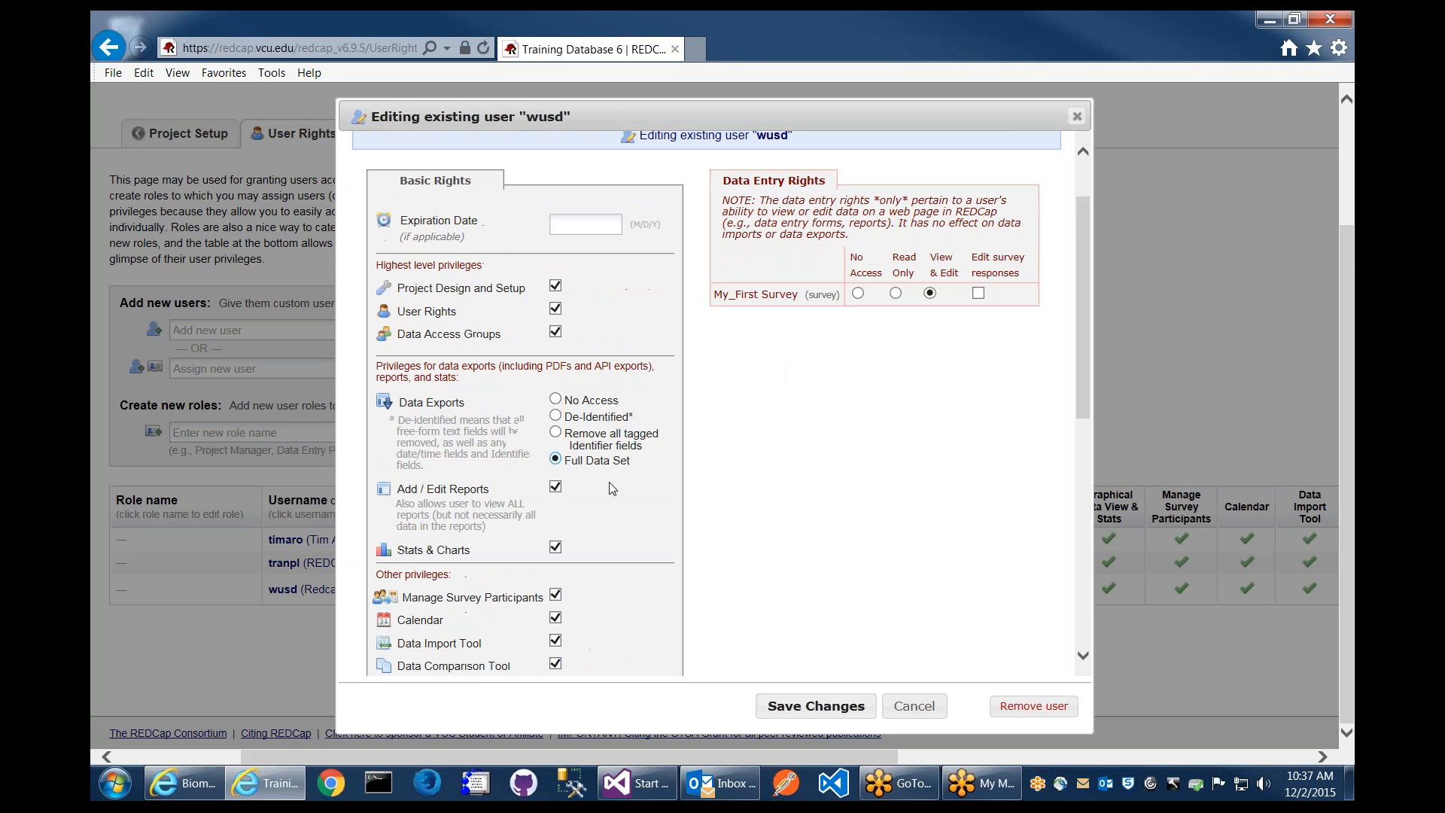
left_click(834, 705)
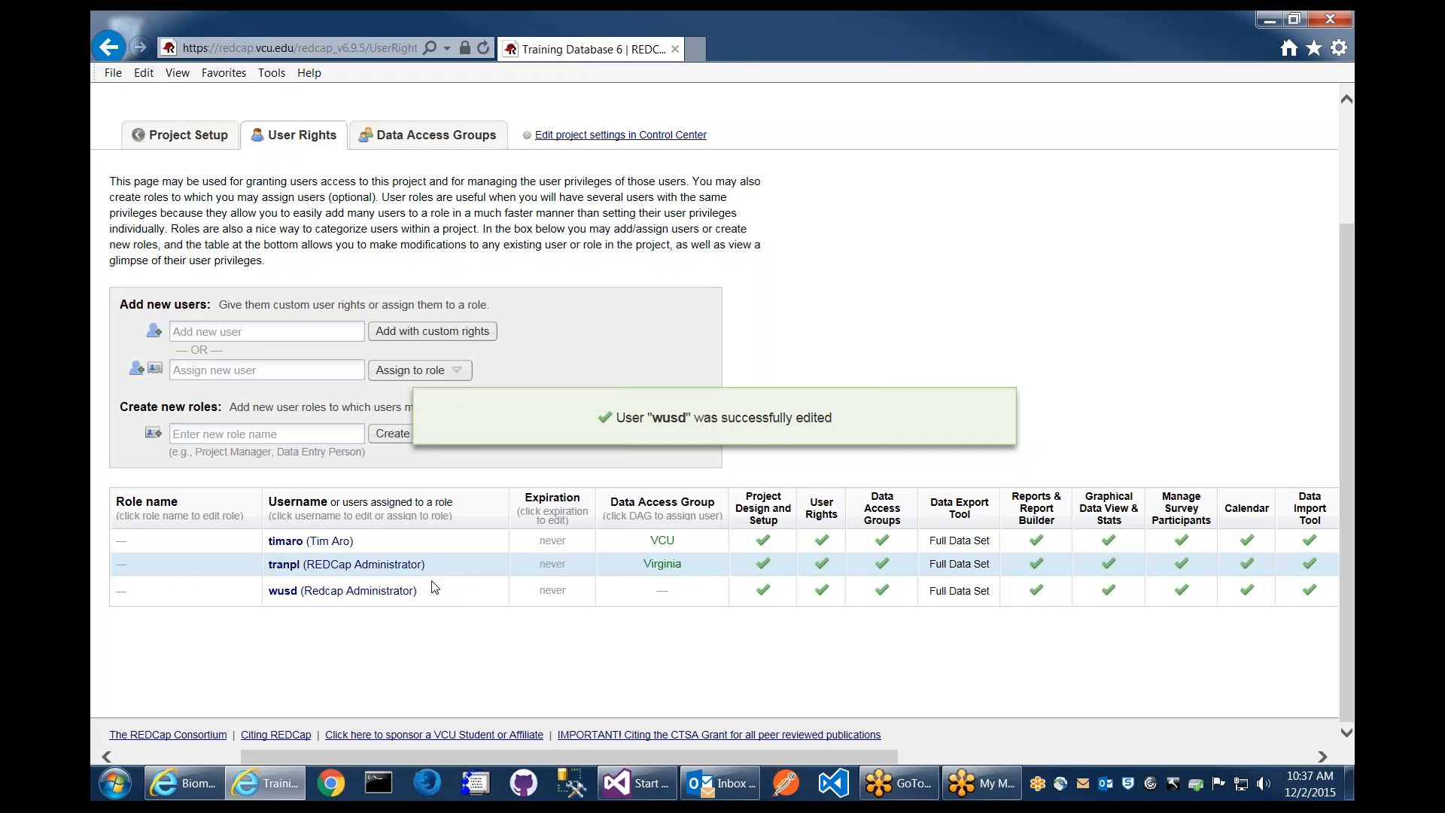
Reopen the same user's privileges, check the Data Import Tool and Data Exports rights, and close without saving
left_click(361, 591)
left_click(538, 585)
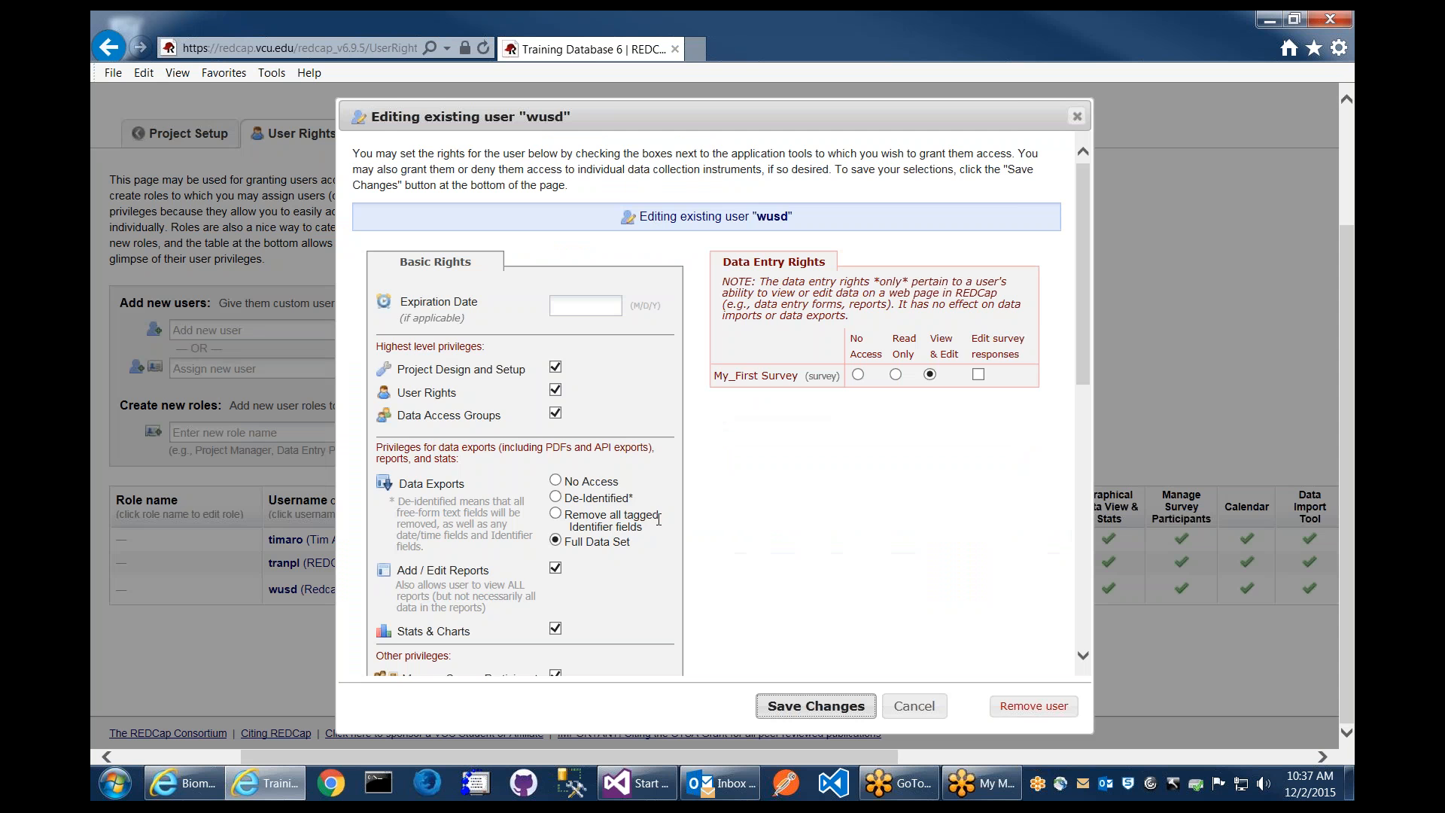
scroll(401, 392, "down", 5)
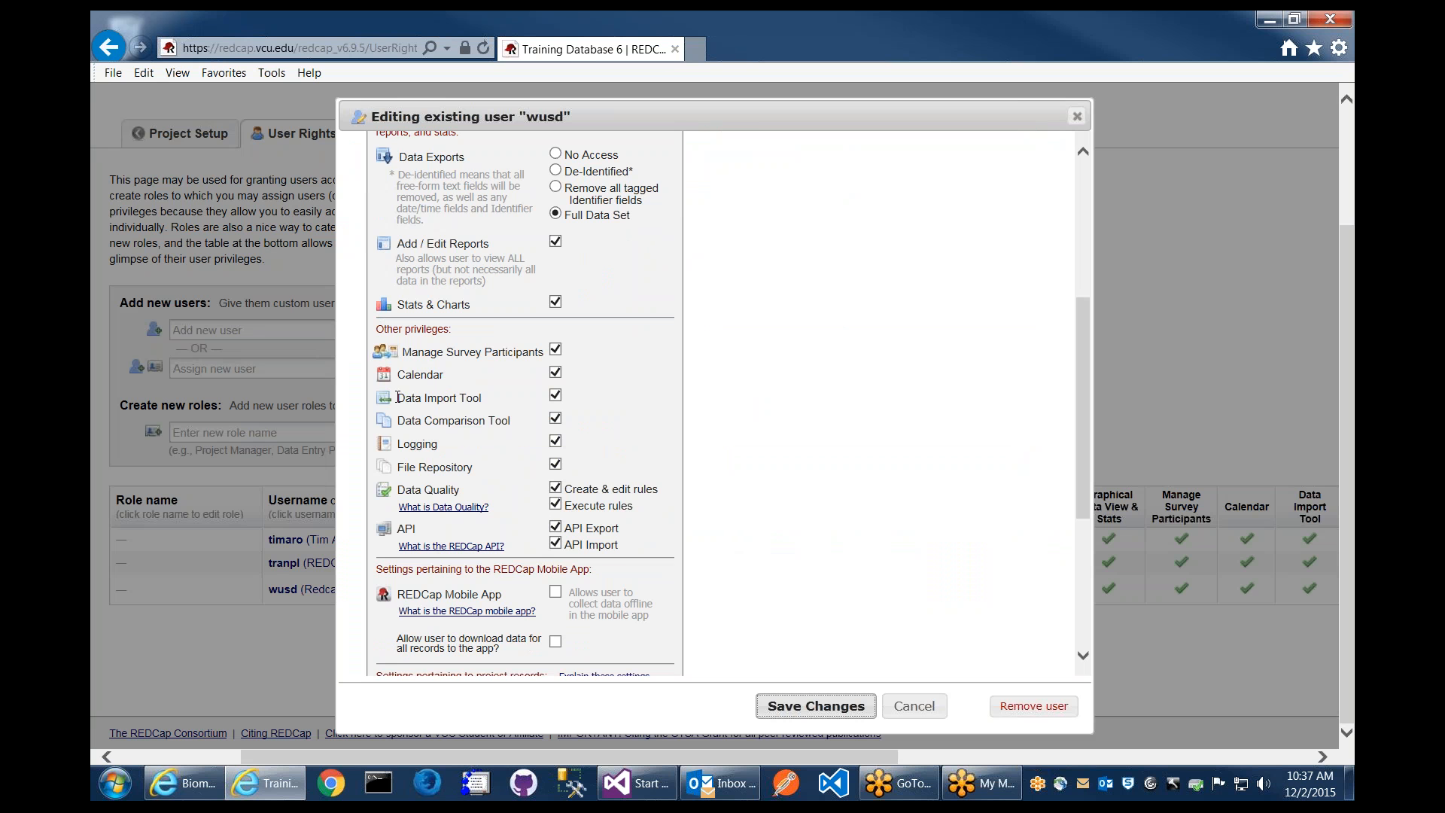
left_click_drag(397, 398, 482, 399)
scroll(711, 429, "up", 2)
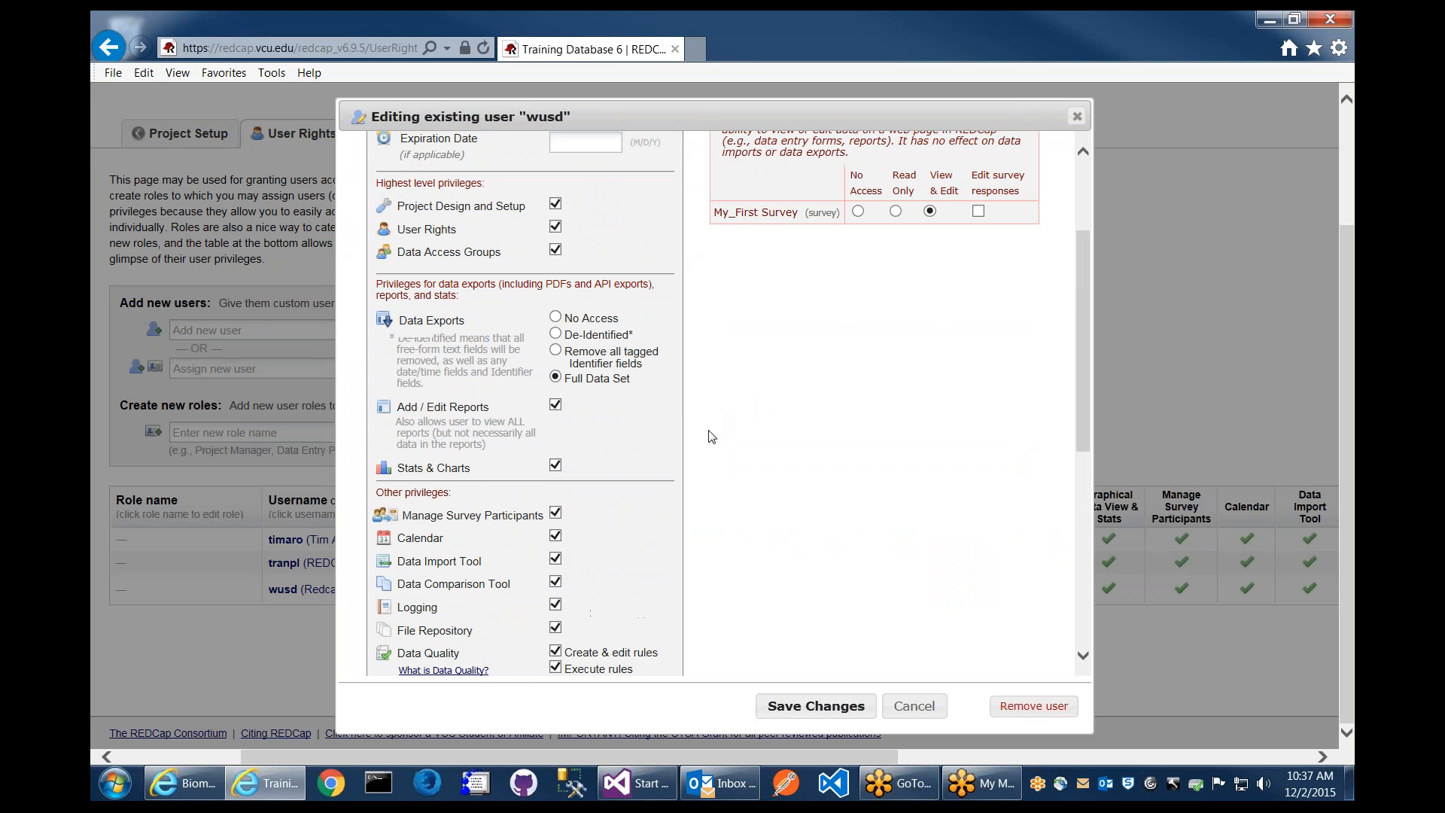
scroll(684, 421, "down", 1)
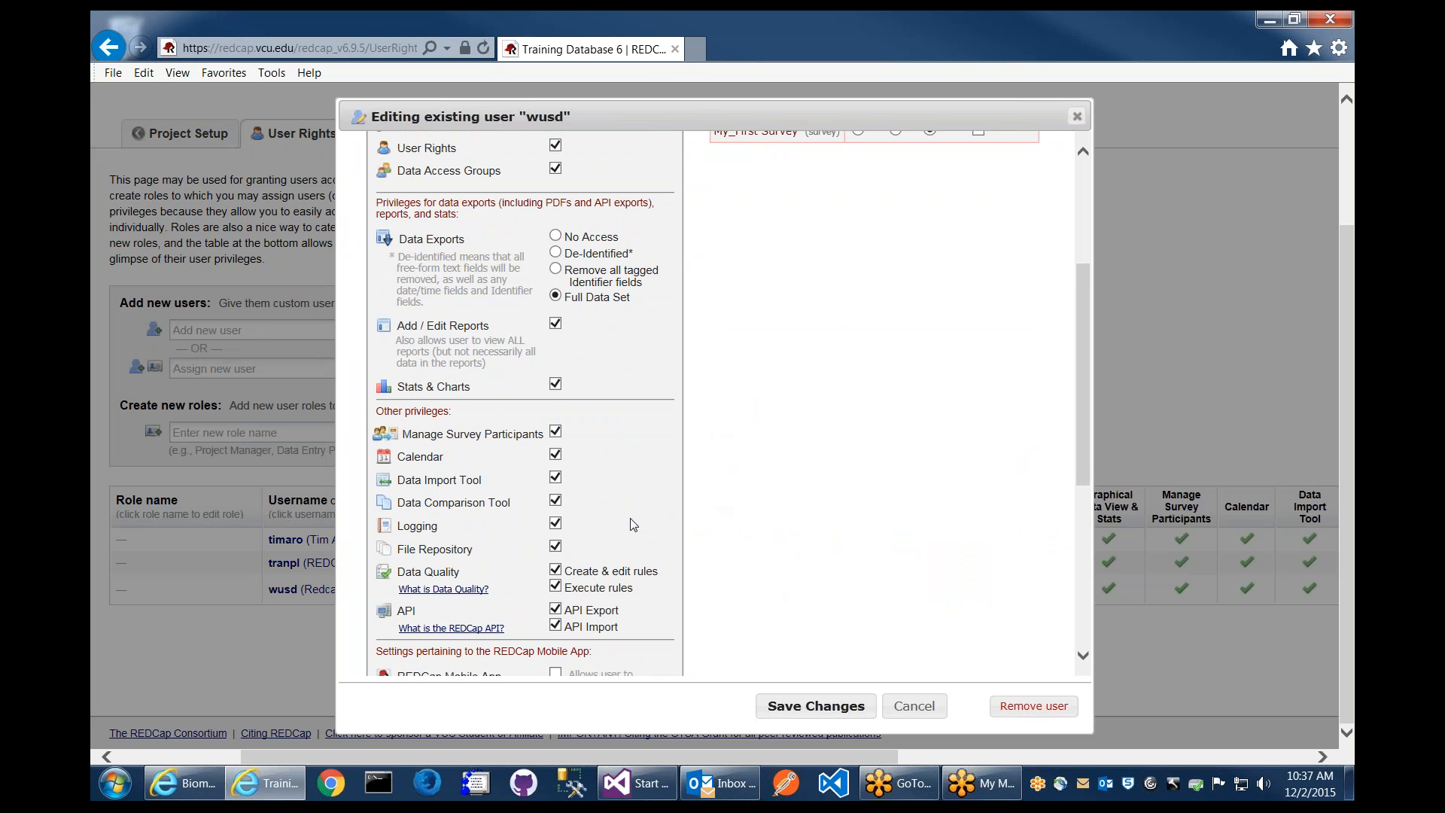
scroll(633, 525, "up", 1)
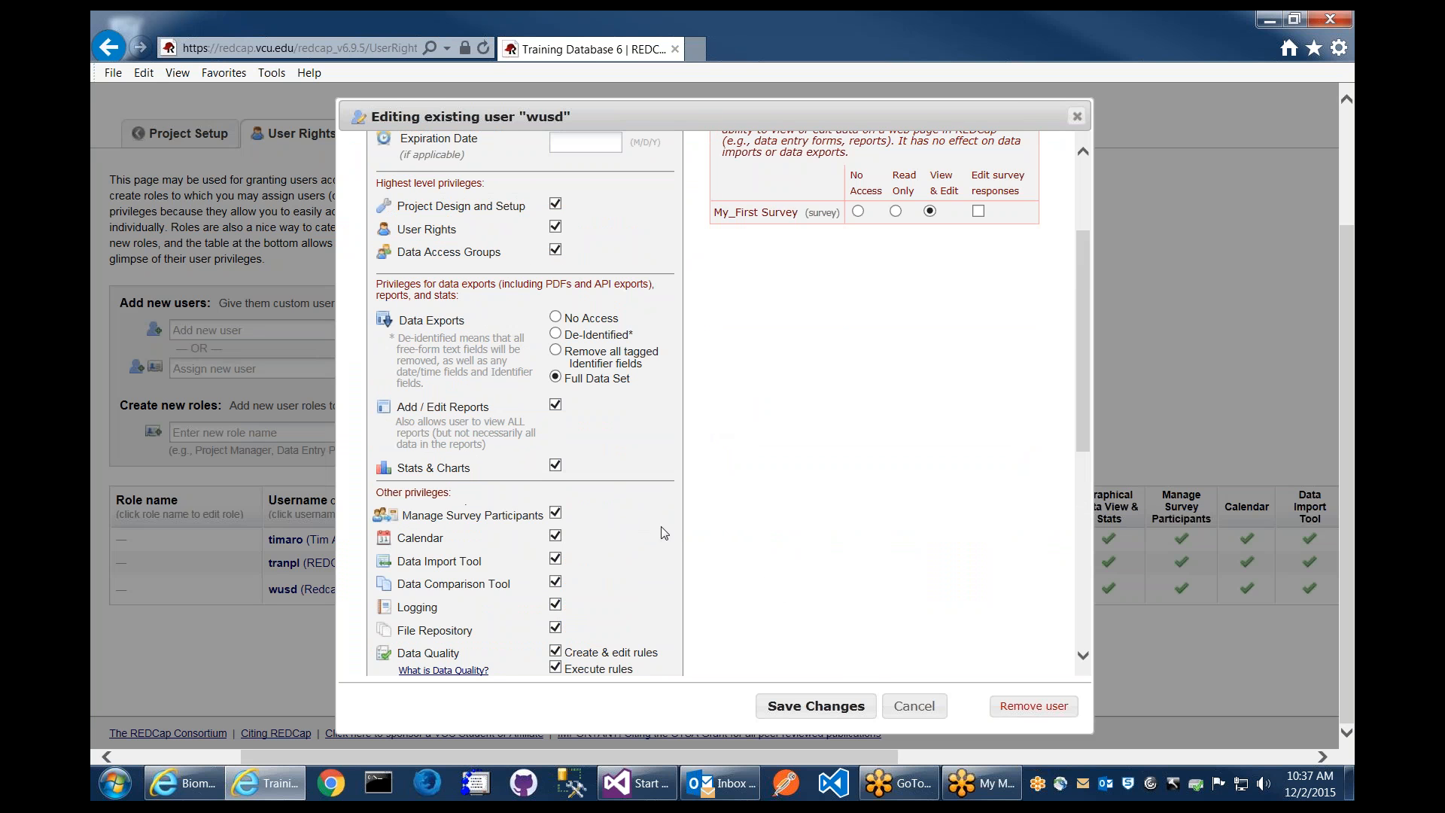
left_click(915, 706)
Return to Project Setup and open the project's Data Exports, Reports, and Stats page at the My Reports & Exports list
scroll(526, 489, "up", 2)
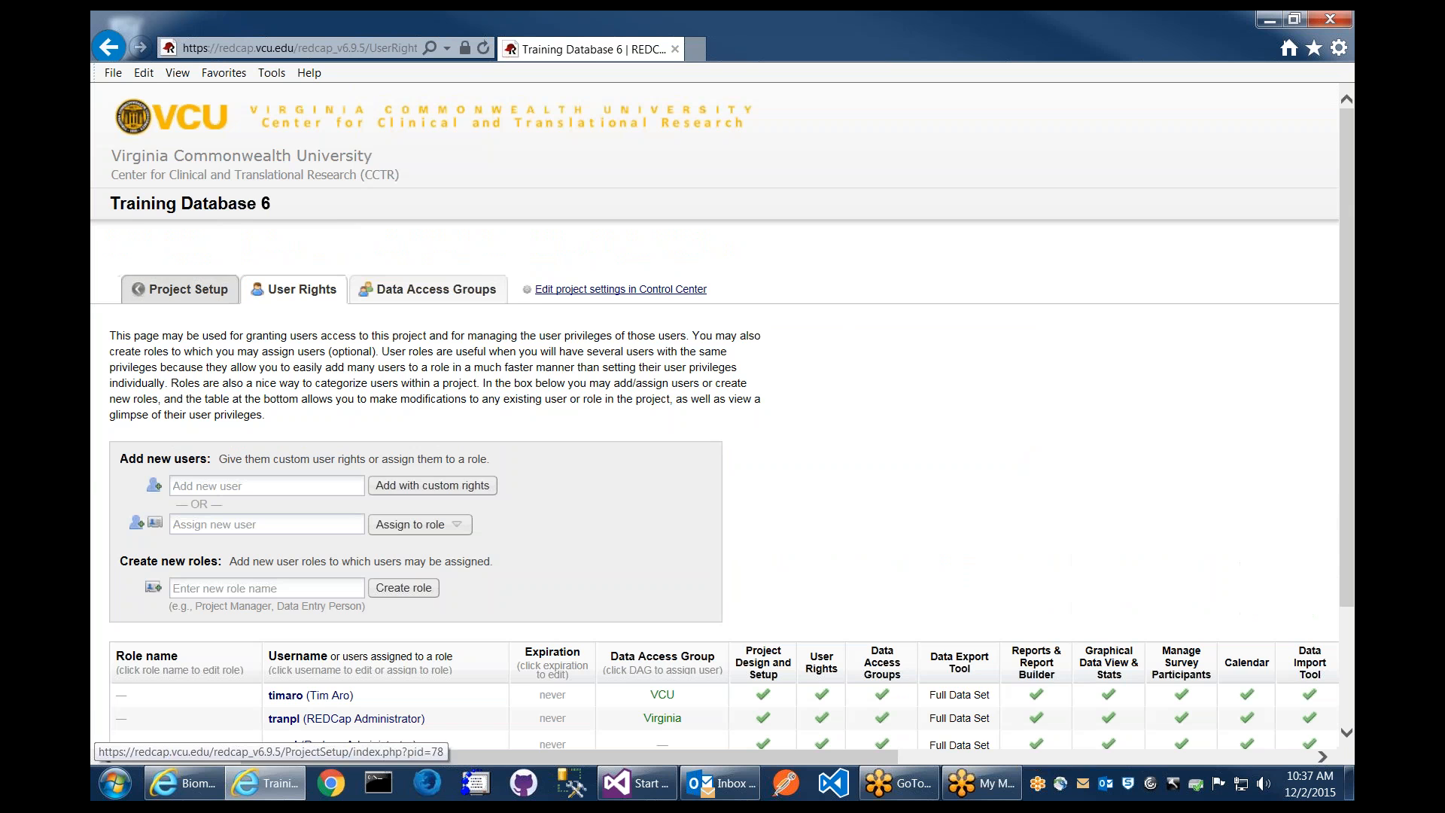
left_click(181, 289)
scroll(224, 414, "down", 1)
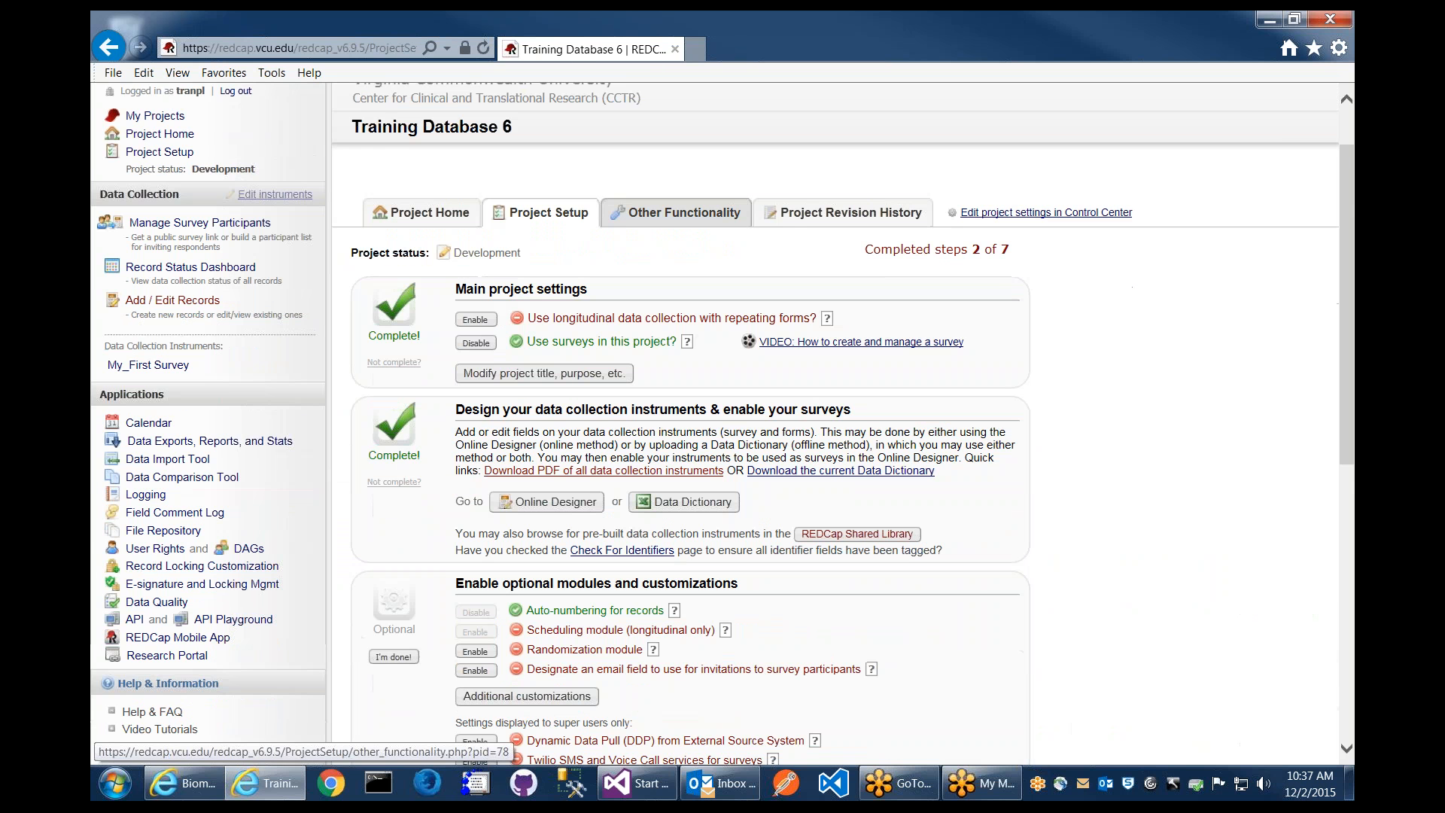
left_click(224, 414)
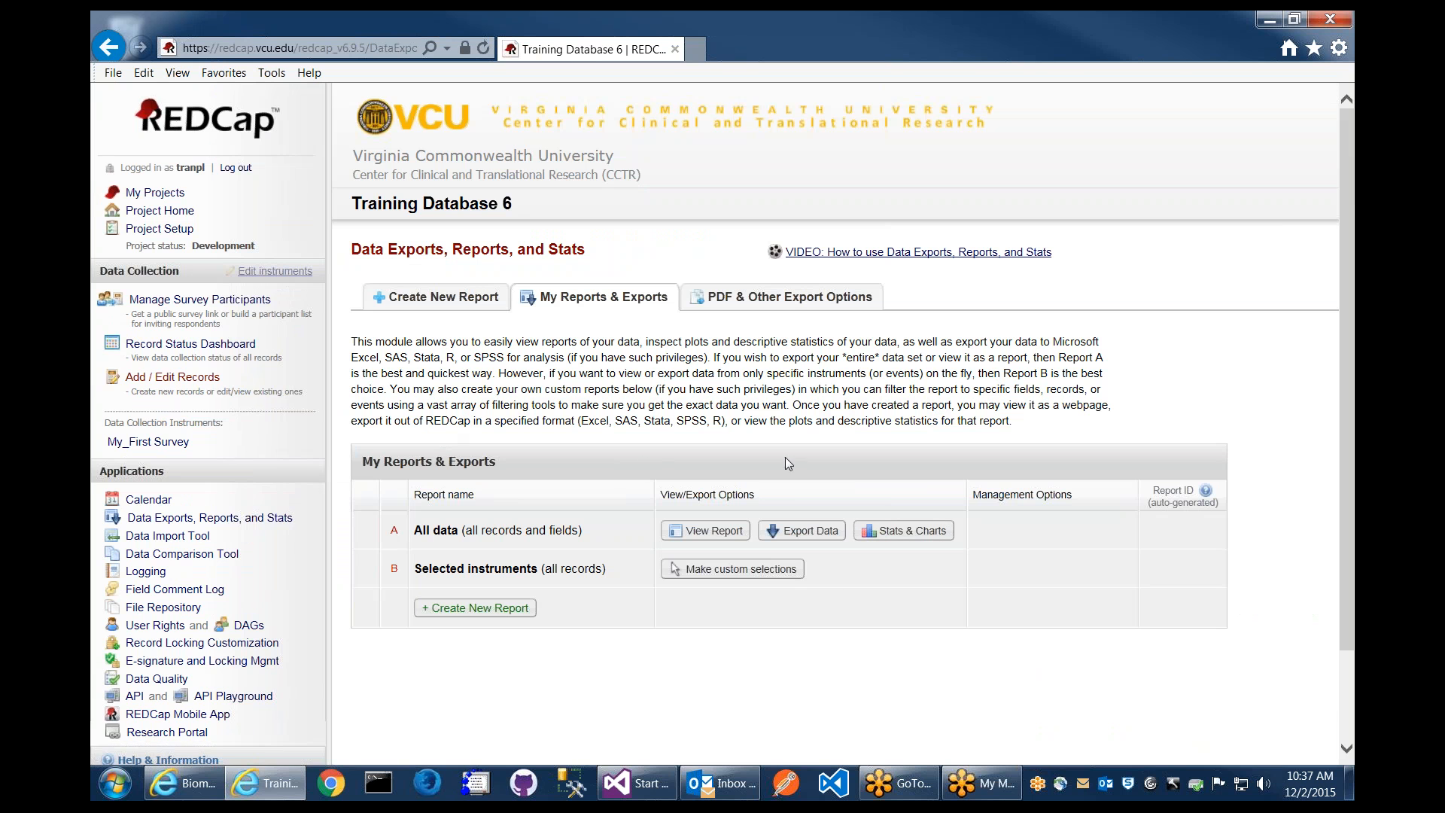
scroll(835, 421, "down", 1)
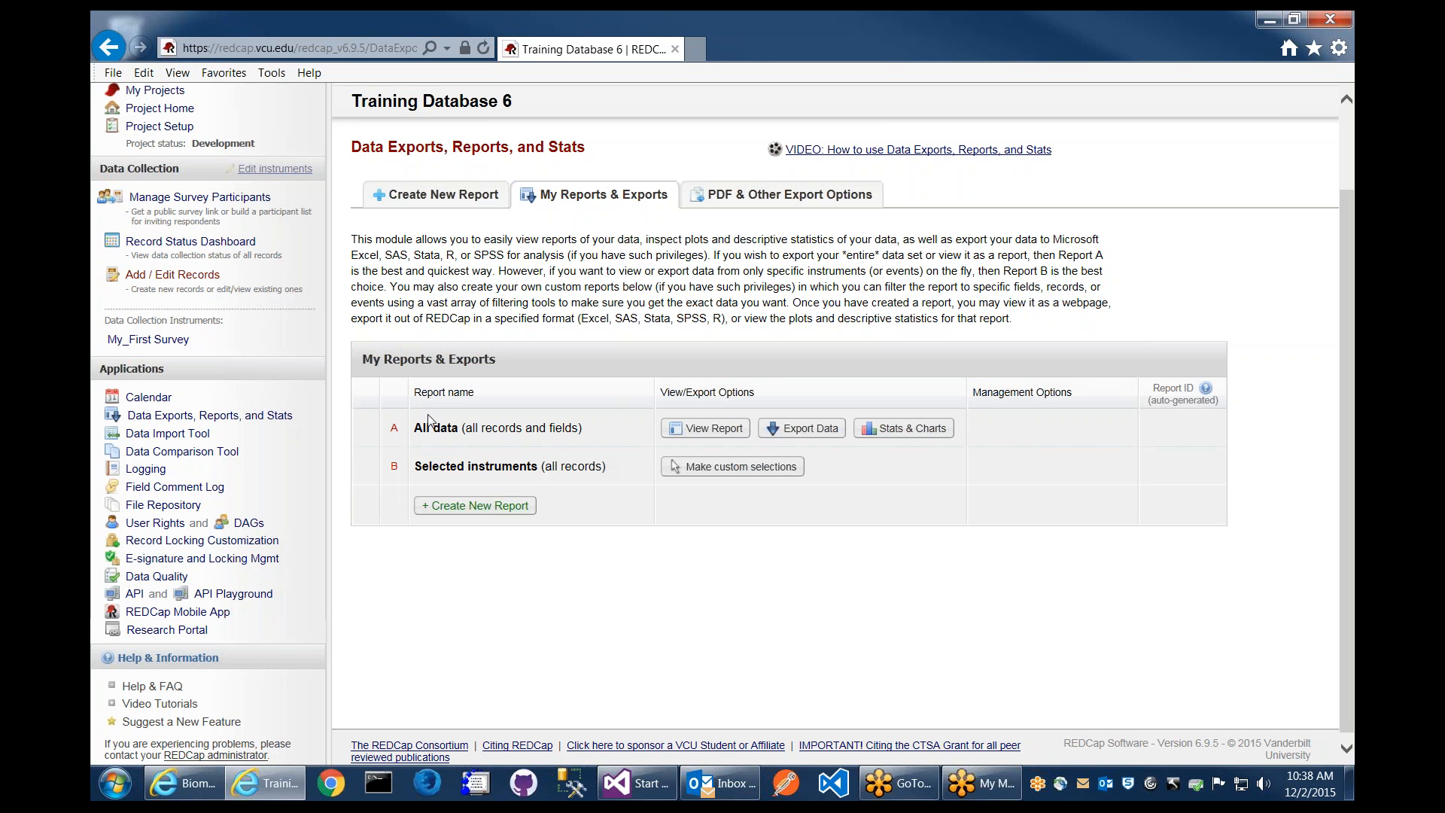
View the All data (all records and fields) report and examine its Data Access Group column
left_click_drag(414, 426, 602, 441)
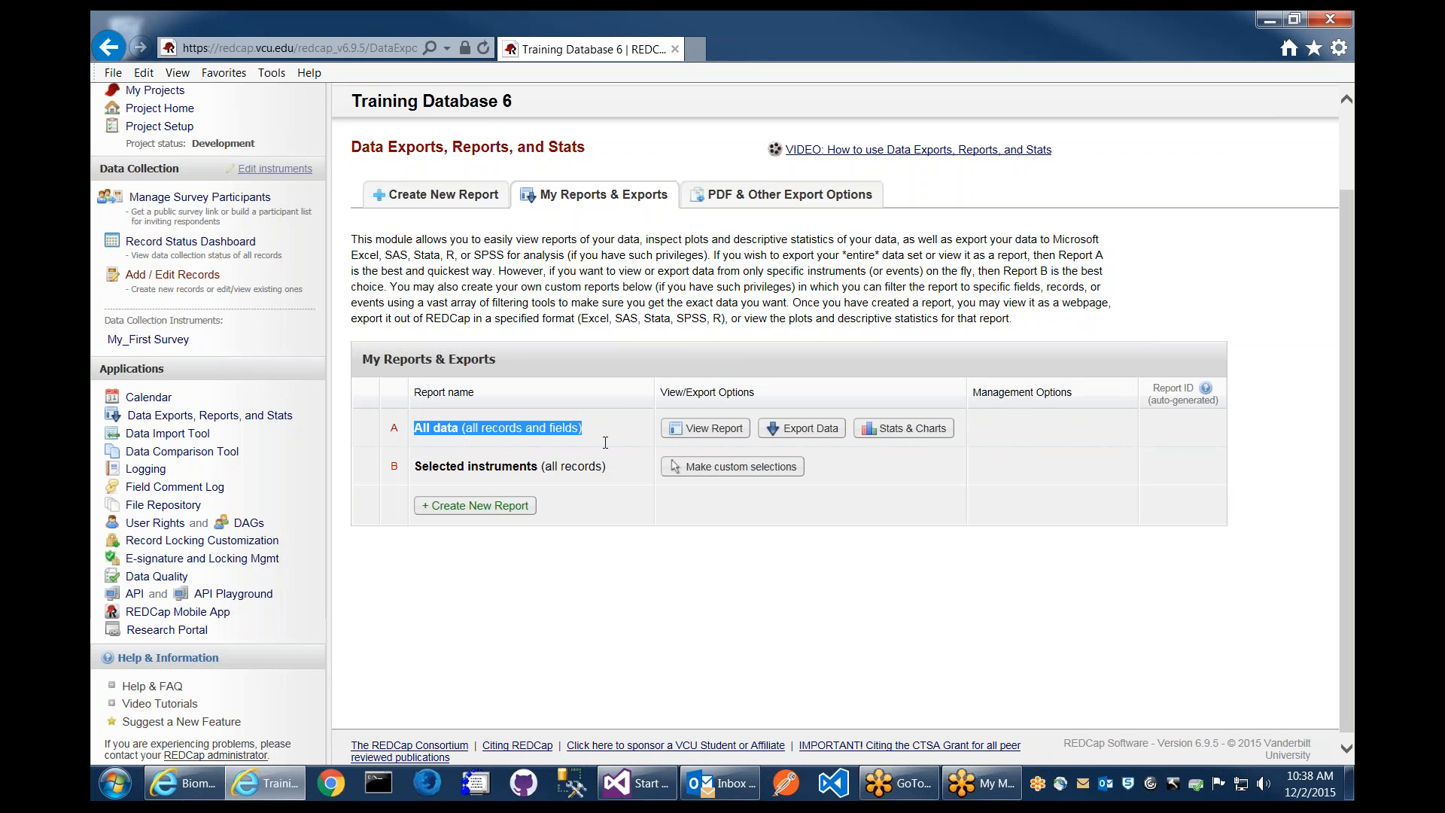
left_click(602, 441)
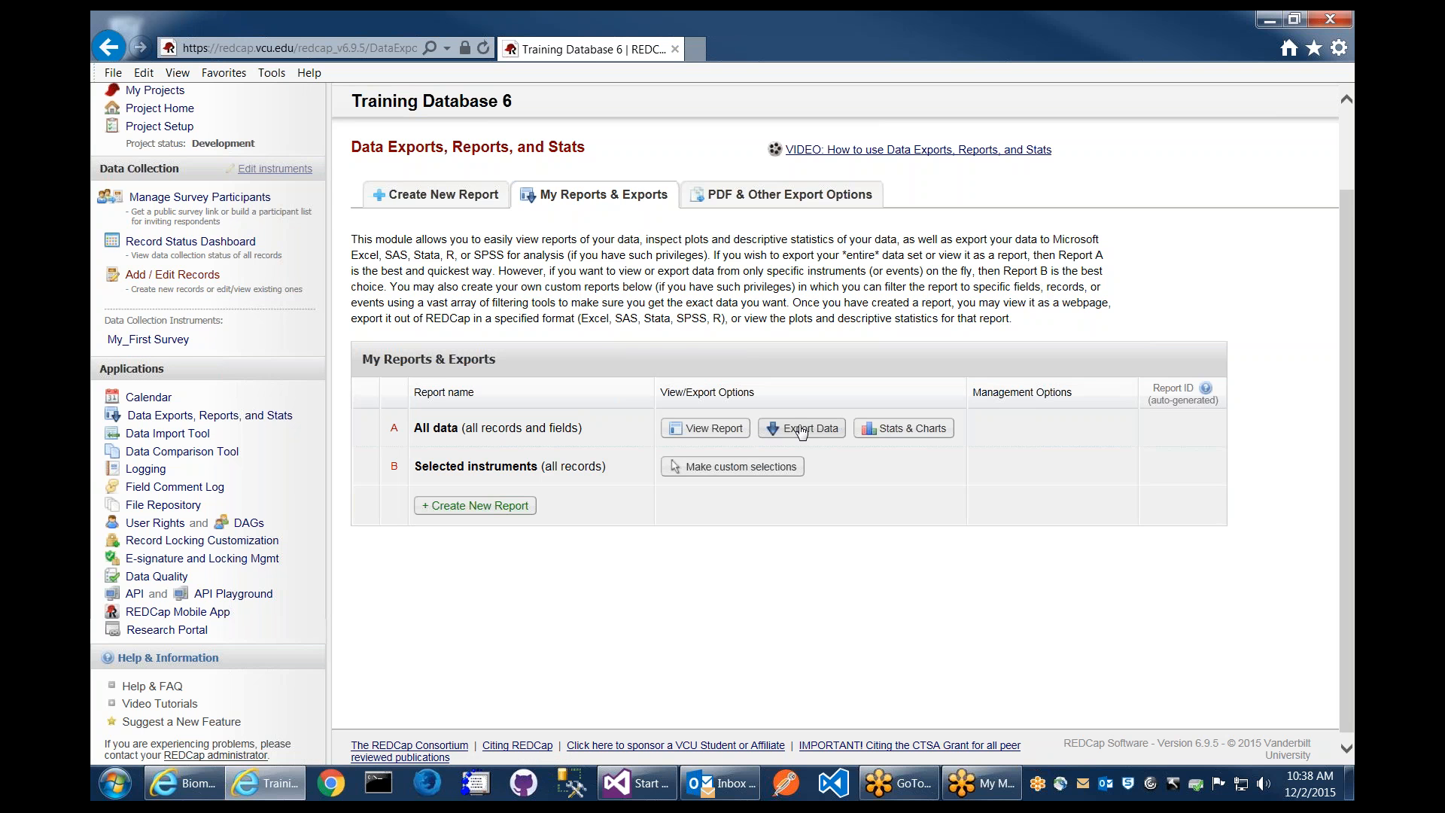
left_click(709, 427)
scroll(666, 451, "down", 2)
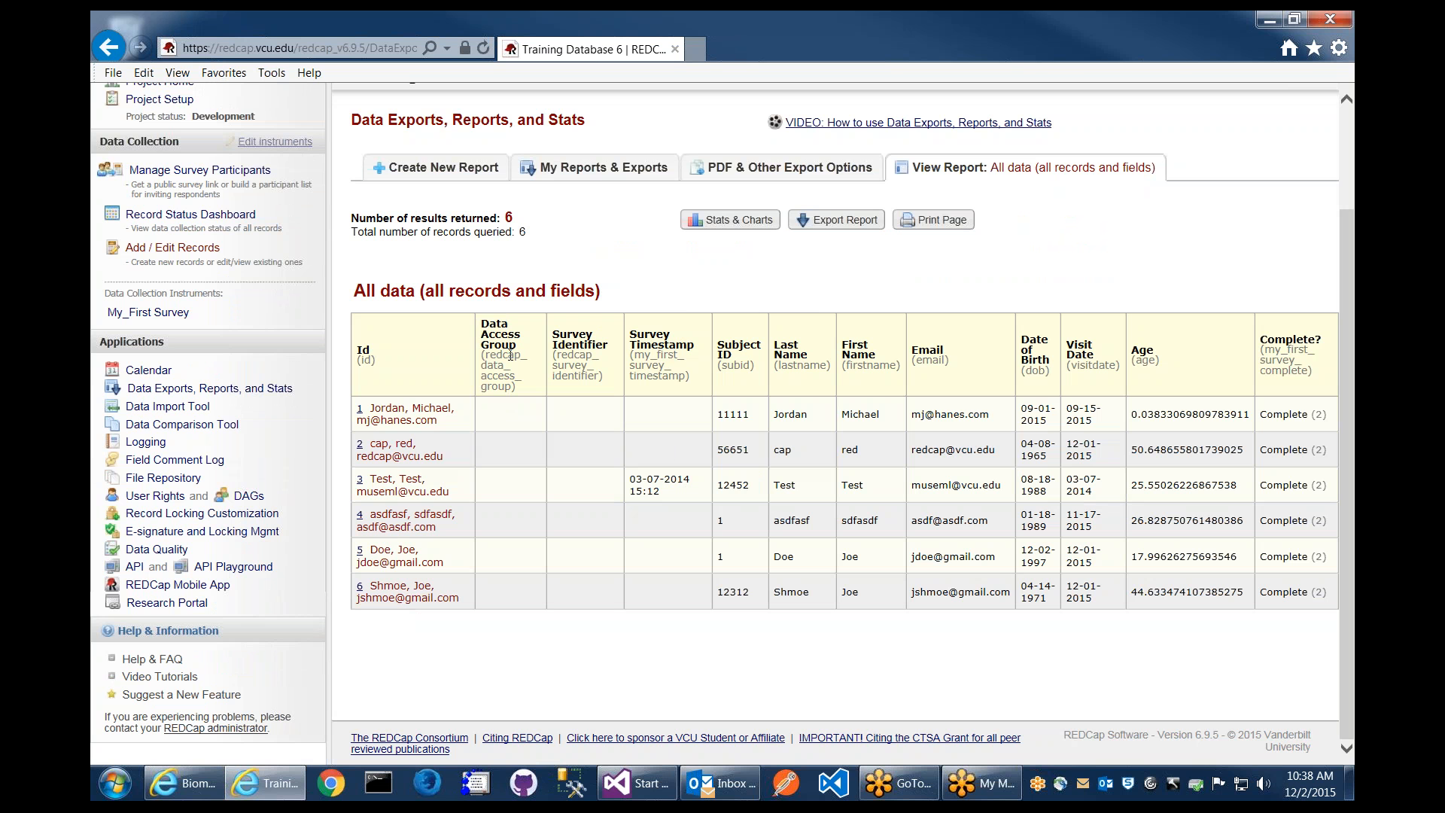
left_click_drag(510, 354, 517, 388)
left_click(518, 388)
left_click_drag(483, 323, 519, 348)
left_click(520, 349)
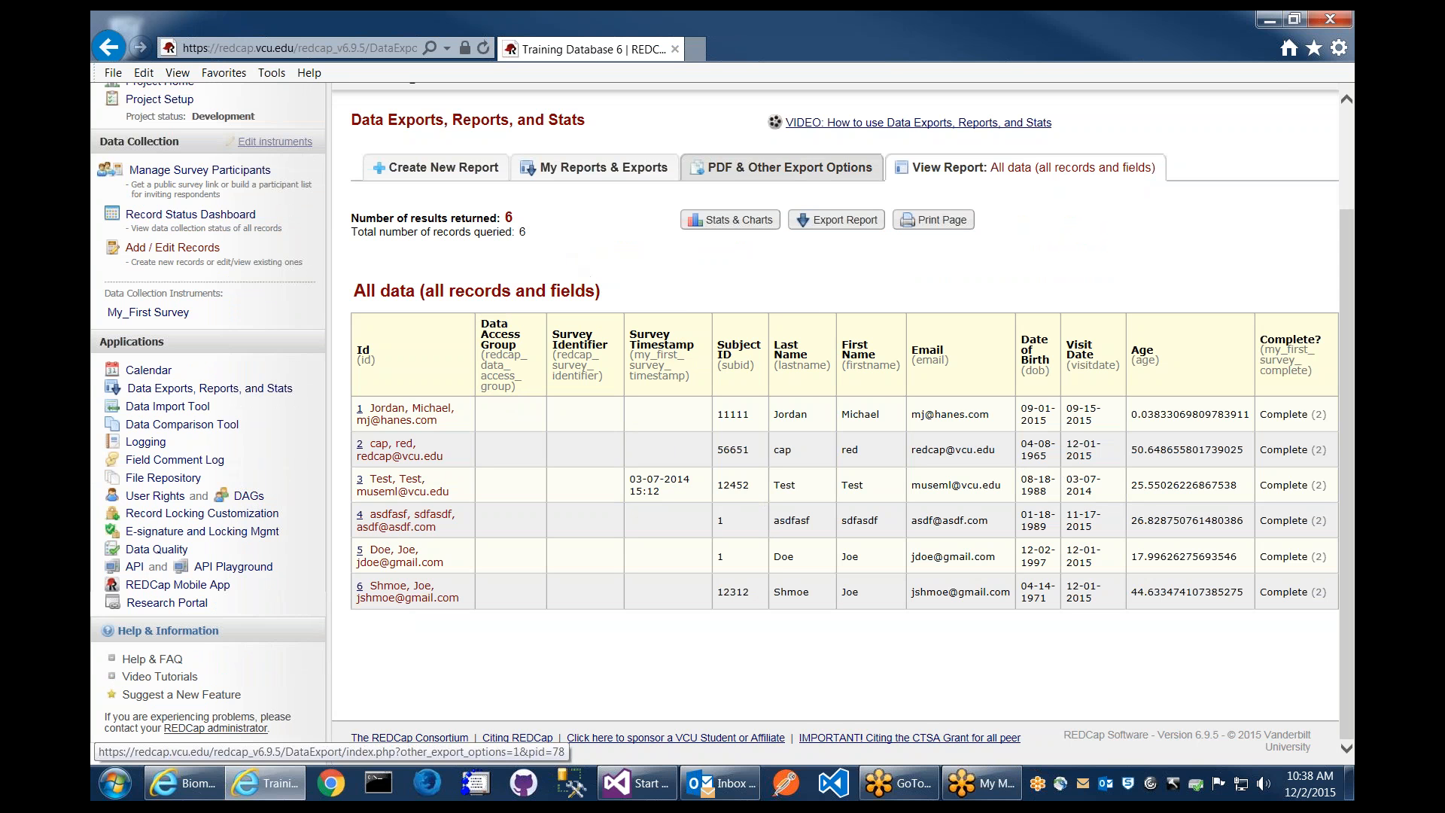
Open the All data export settings, review CSV / Microsoft Excel (raw data) with the tagged Identifier removal option, and cancel the export
left_click(595, 167)
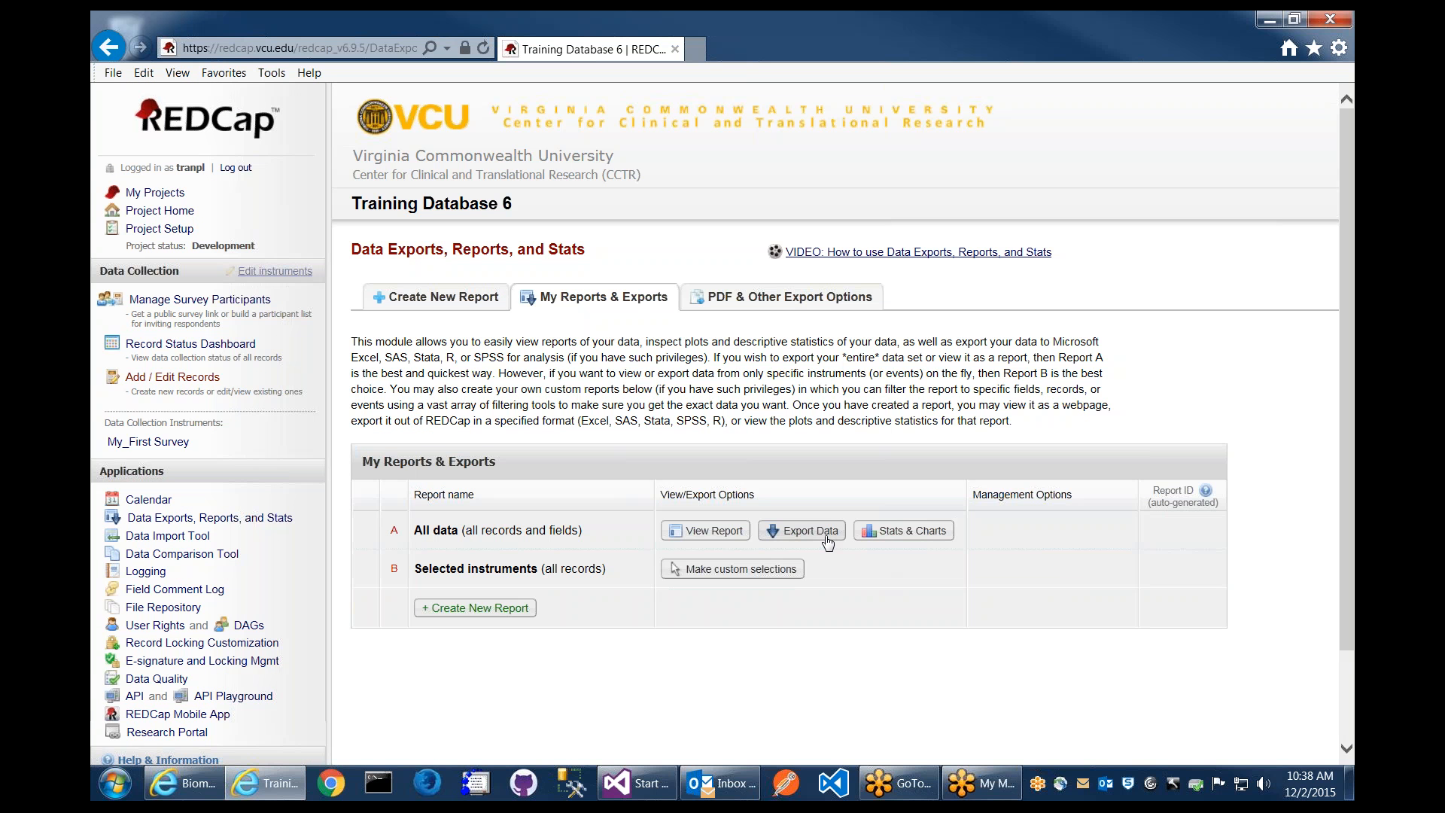
left_click(828, 541)
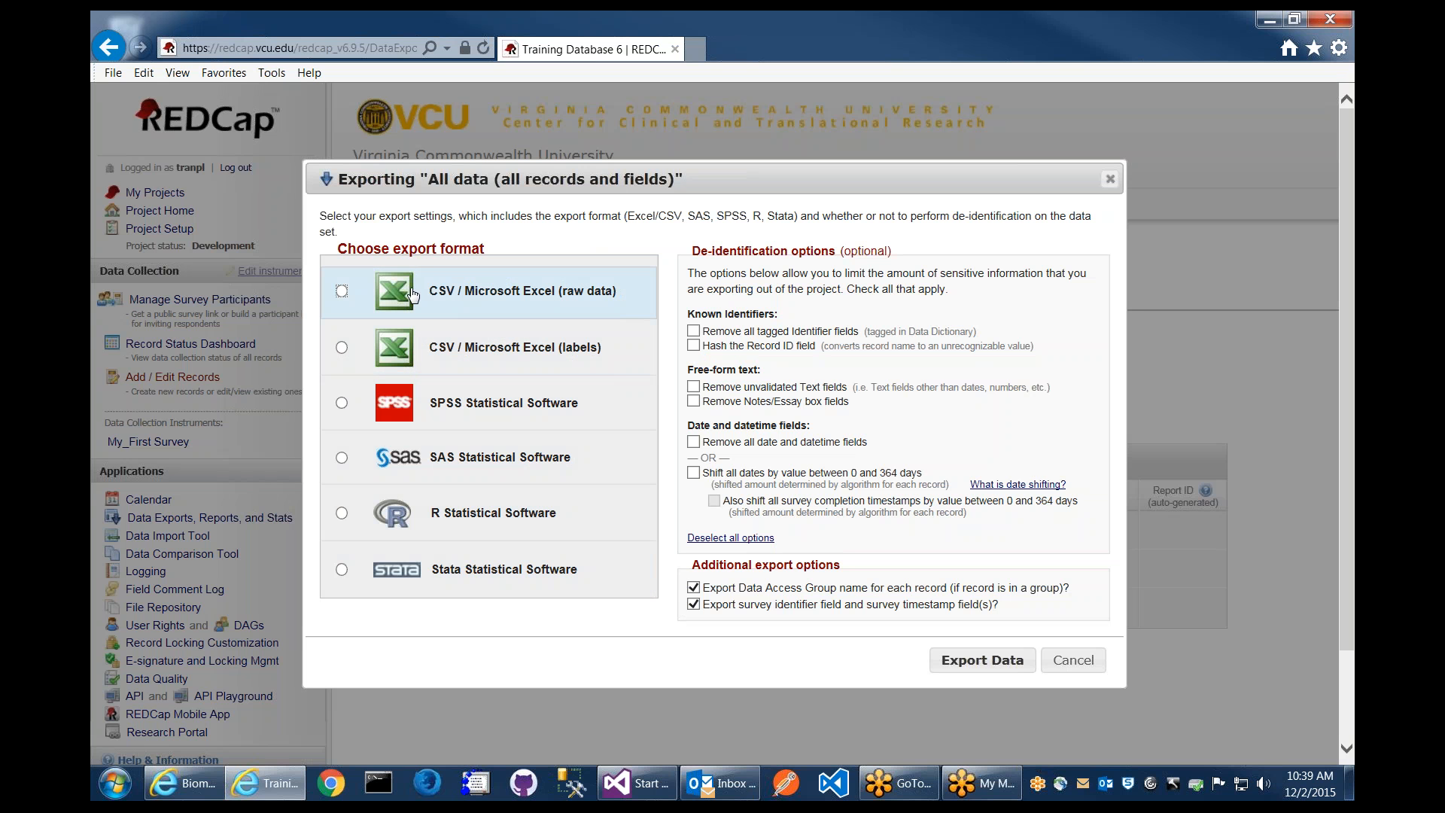
left_click(342, 291)
left_click_drag(352, 229, 346, 205)
left_click(725, 259)
left_click_drag(691, 252, 852, 255)
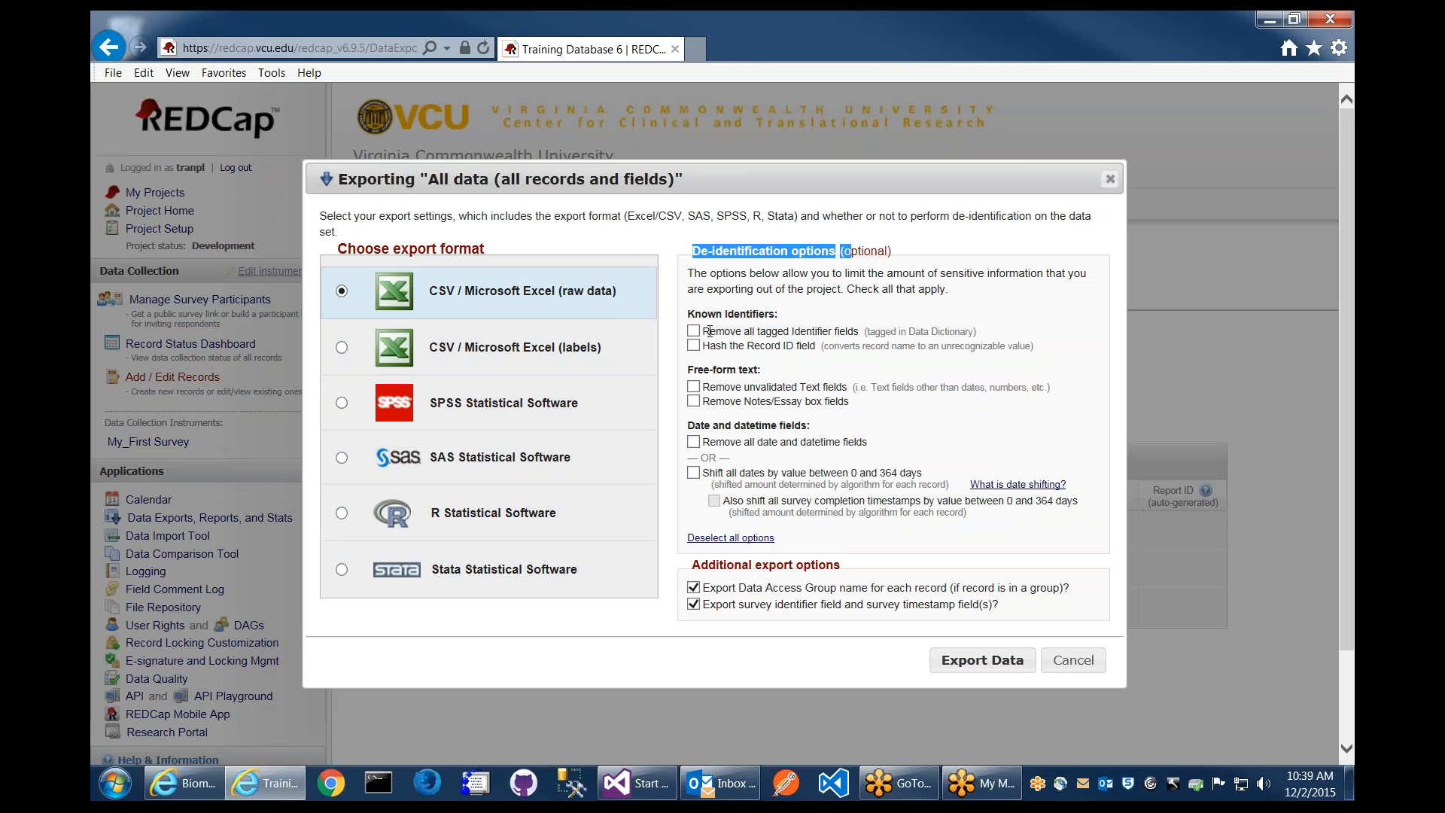
left_click_drag(703, 331, 860, 332)
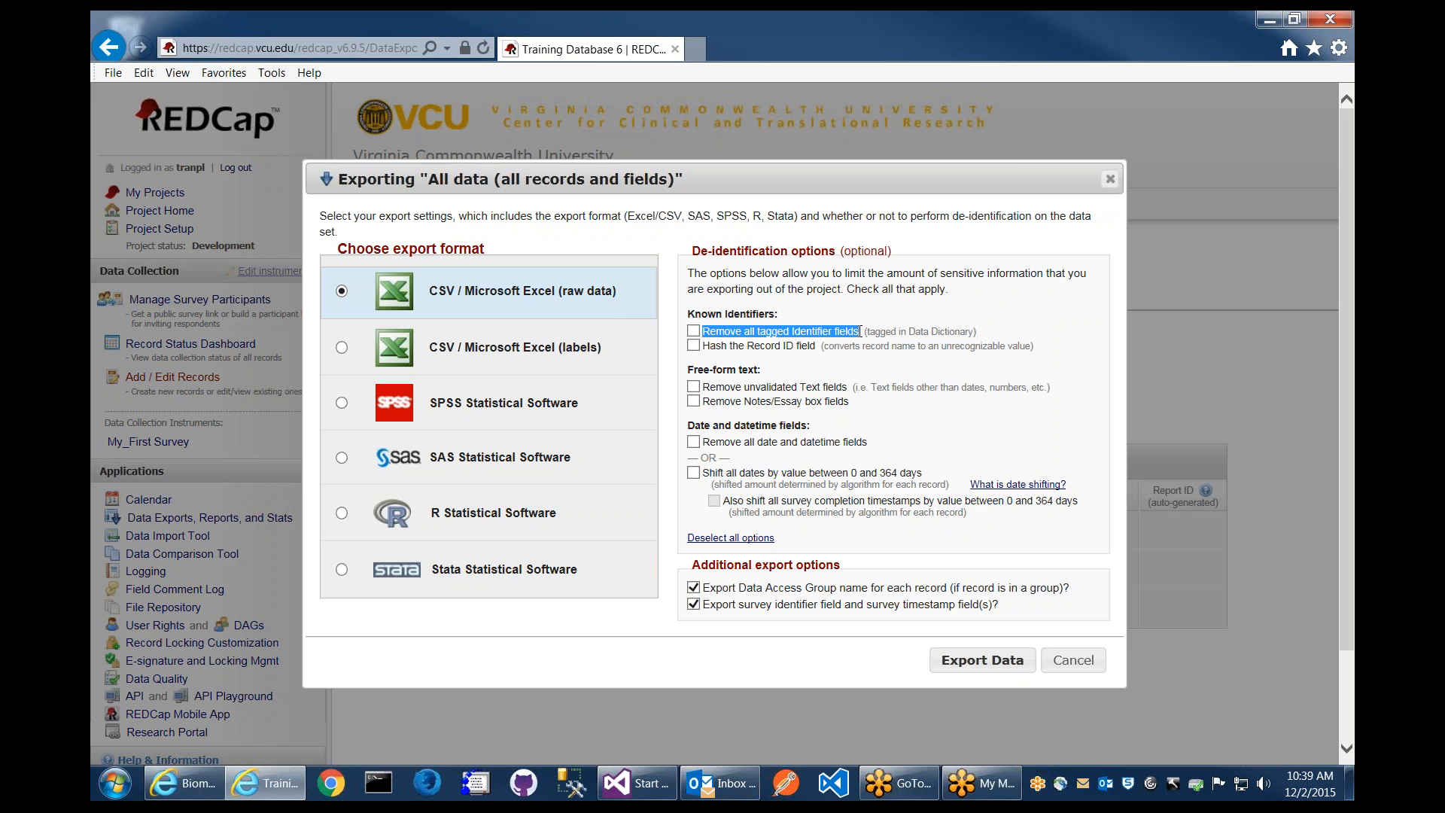
left_click(861, 331)
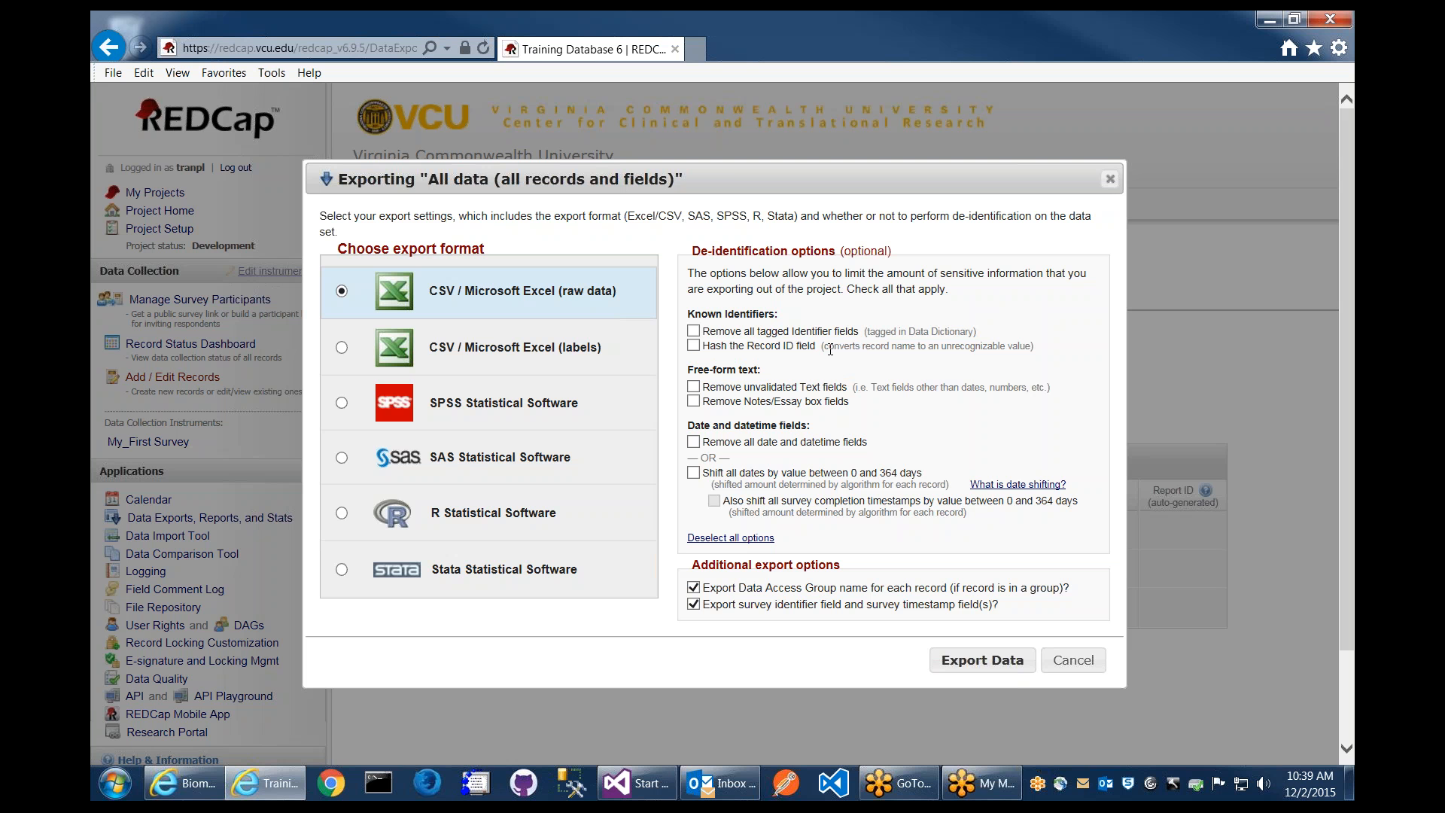
left_click(1062, 660)
Go from Project Setup to the Online Designer and open the My_First_Survey instrument's fields
left_click(159, 229)
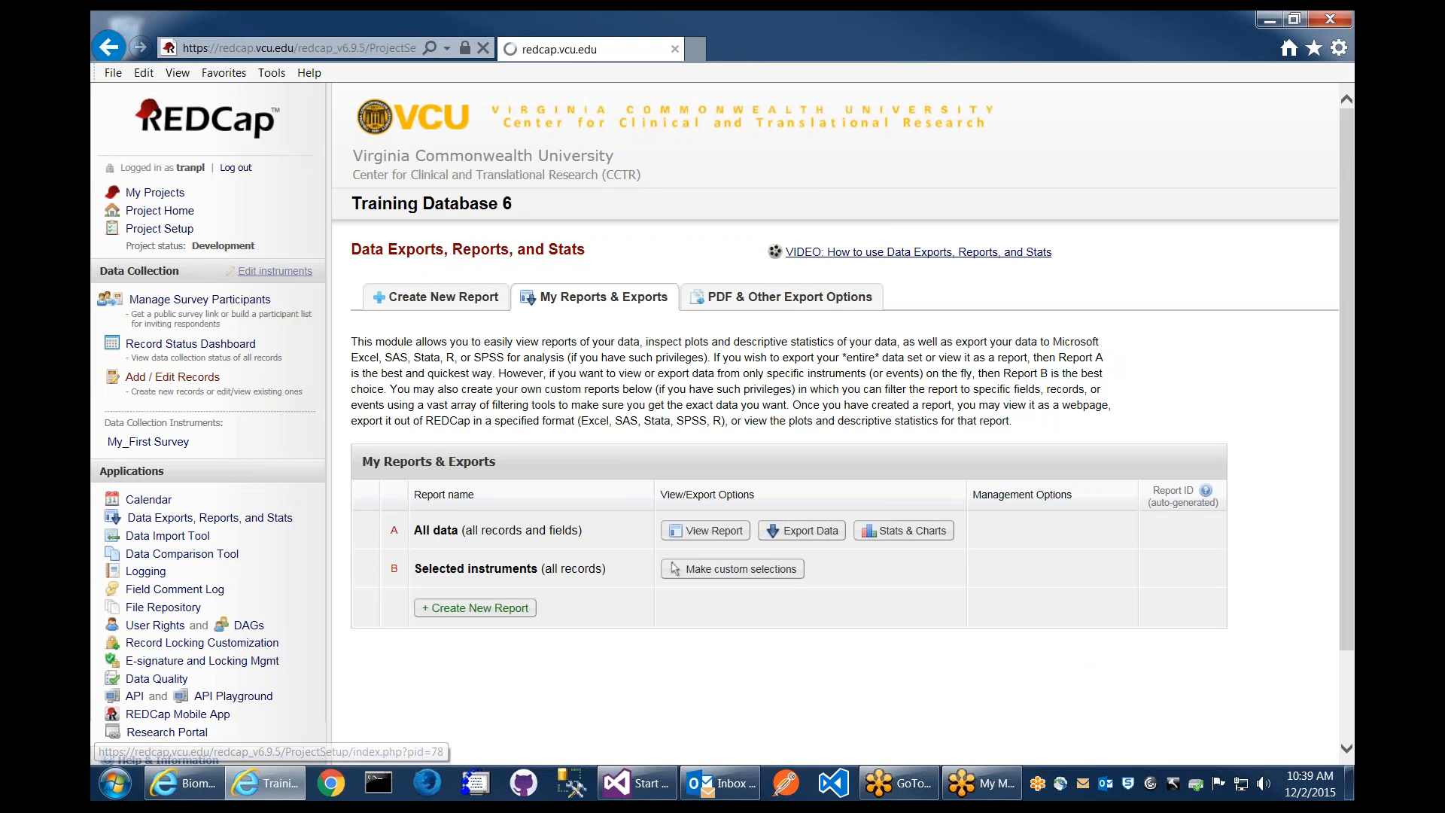
scroll(933, 471, "down", 2)
left_click(546, 374)
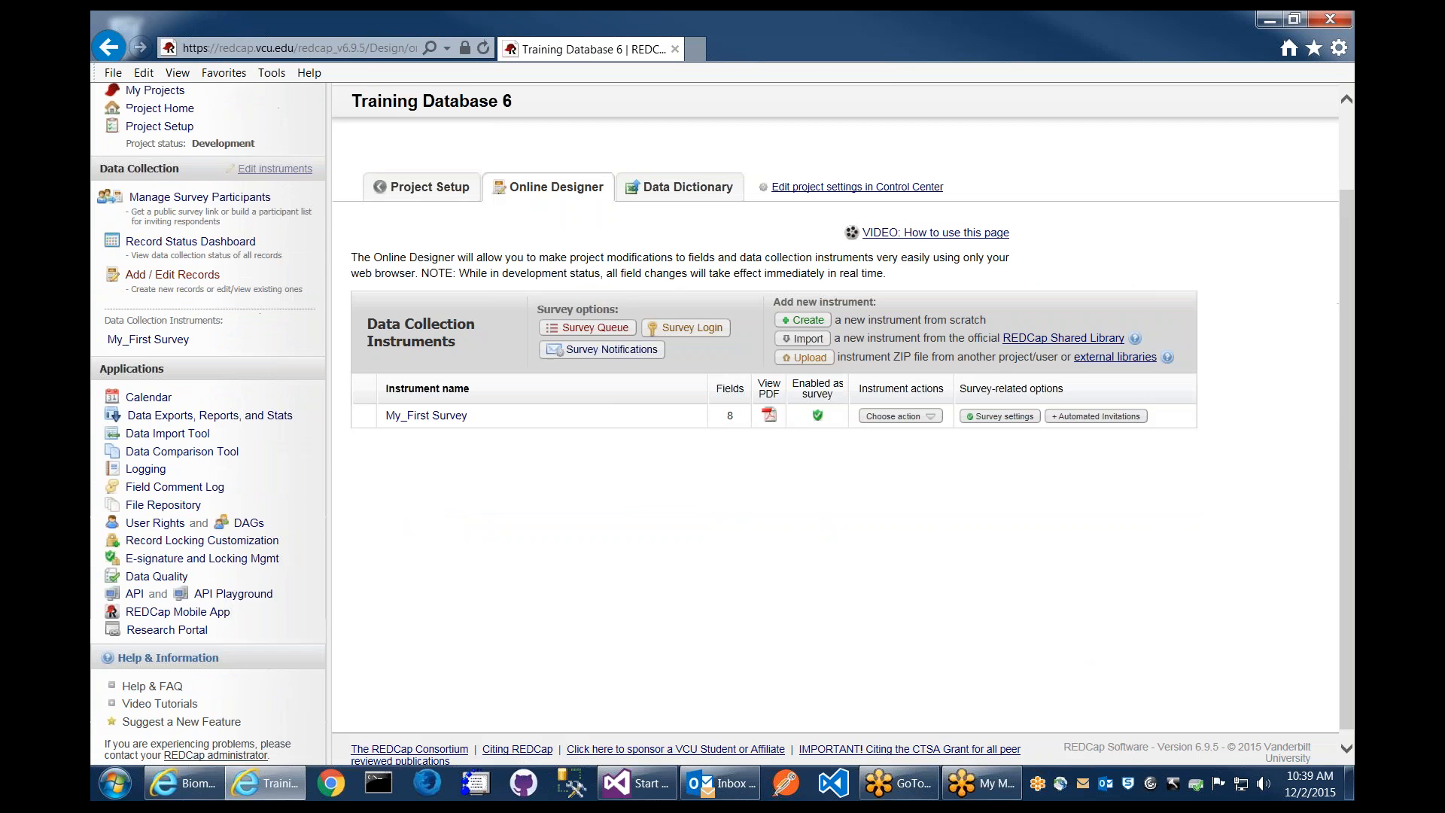
left_click(442, 418)
scroll(566, 435, "down", 3)
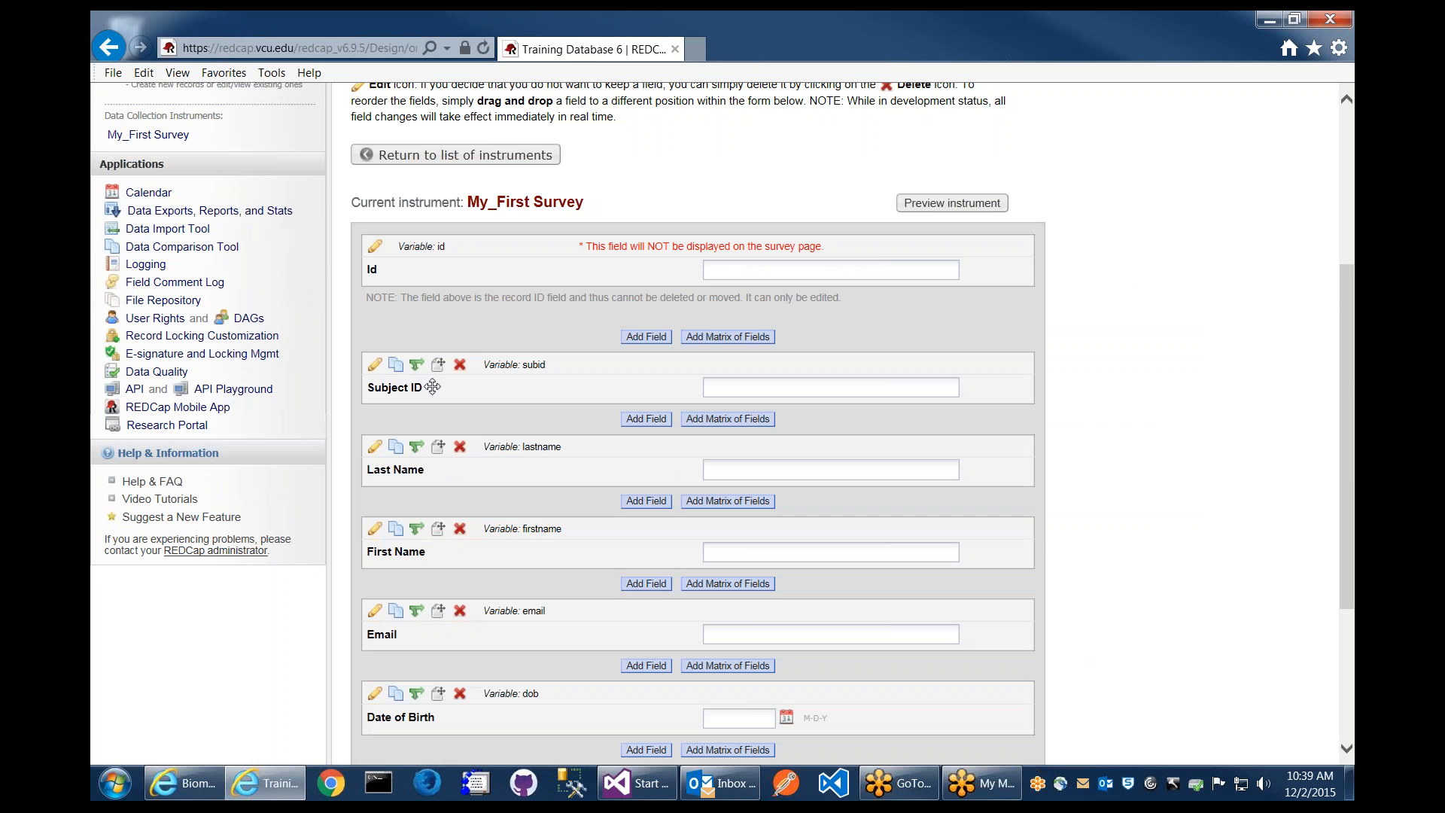
Check the Identifier setting of the First Name field and close the field without saving
left_click(375, 528)
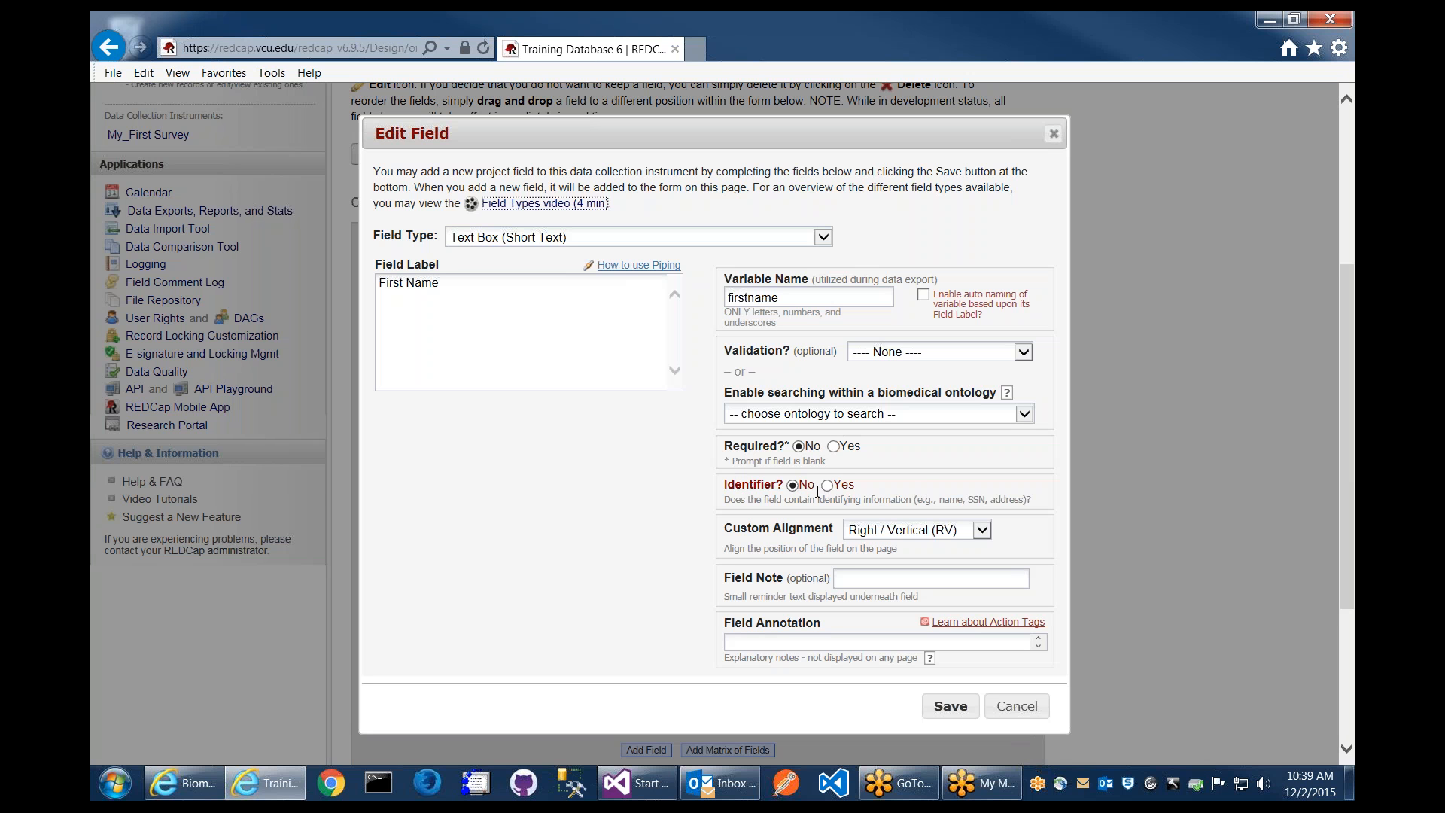
double_click(753, 484)
left_click(820, 491)
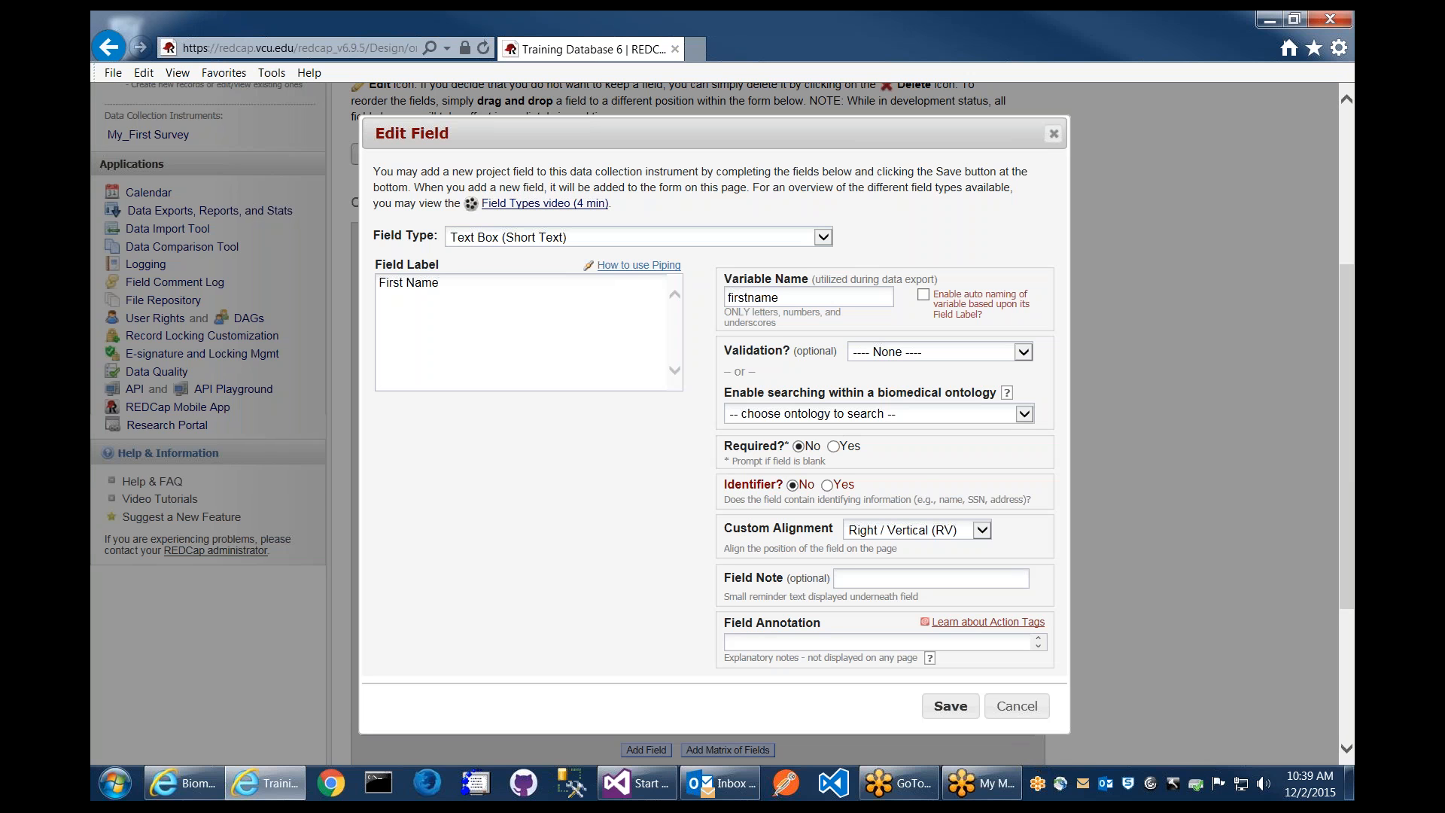
left_click(830, 487)
left_click_drag(862, 486, 723, 498)
left_click(815, 498)
left_click(793, 485)
left_click(1018, 712)
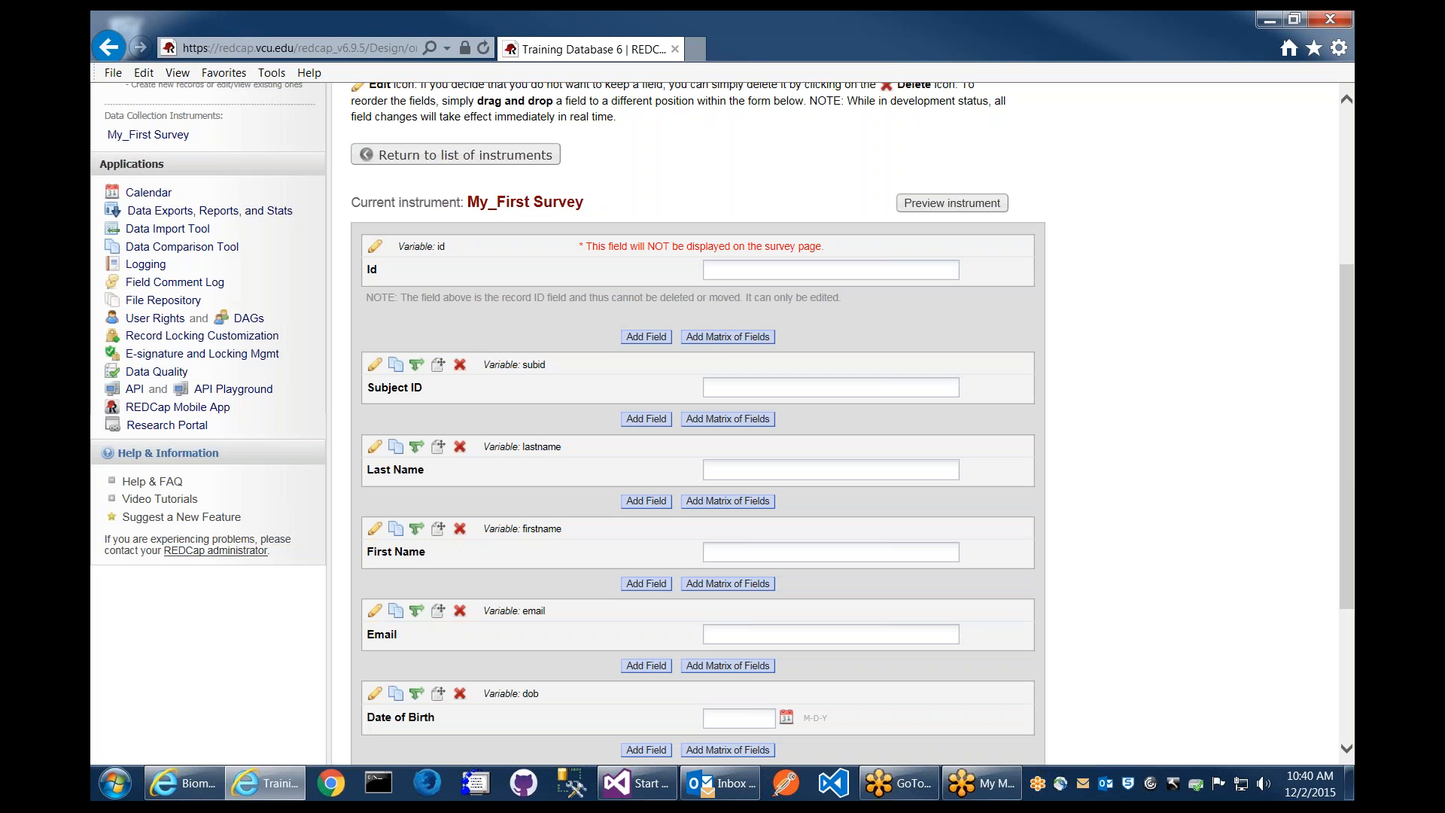
Return to the All data export settings, choose CSV / Microsoft Excel (raw data), and examine the Hash the Record ID field option
left_click(188, 219)
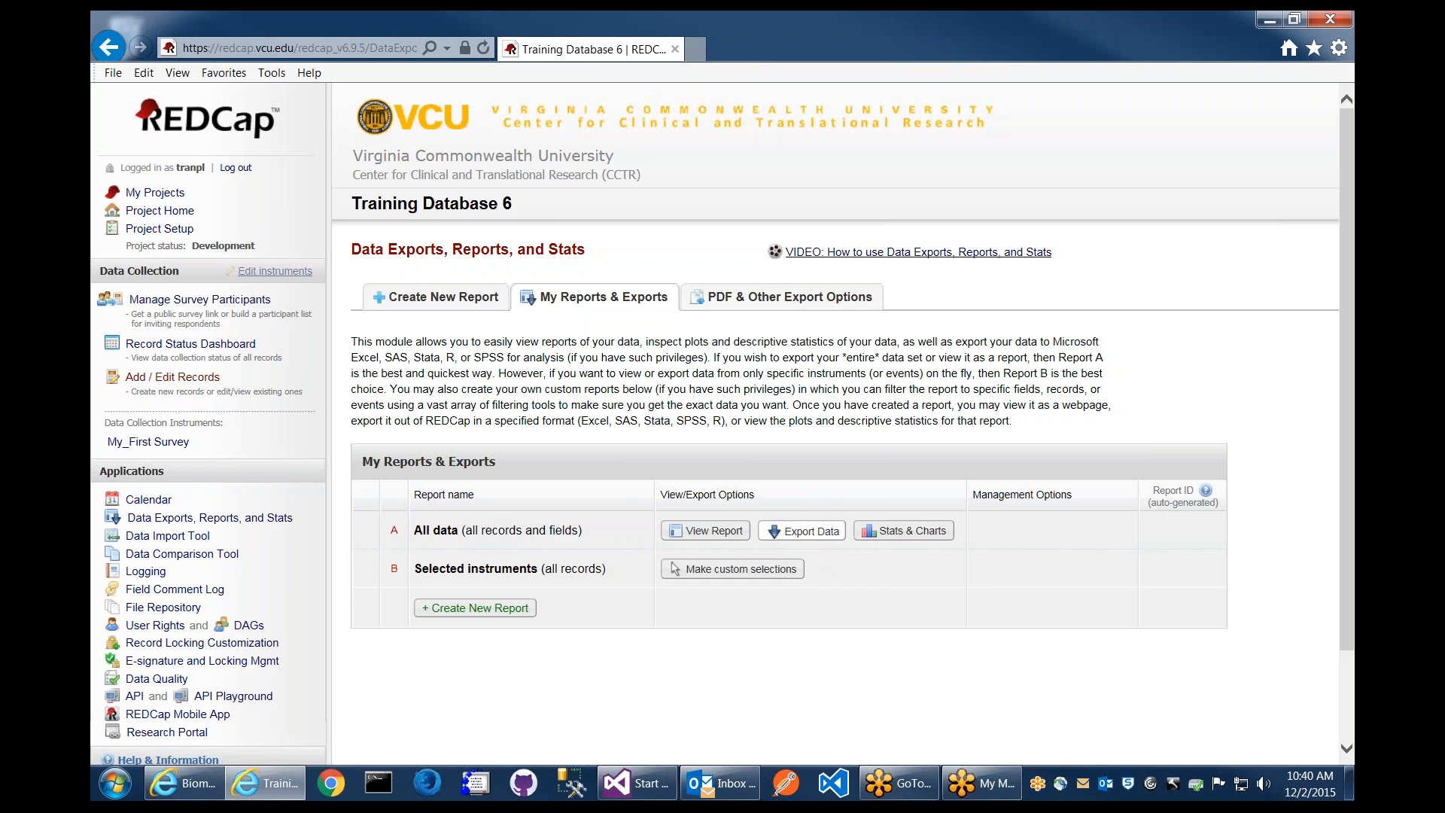
left_click(801, 530)
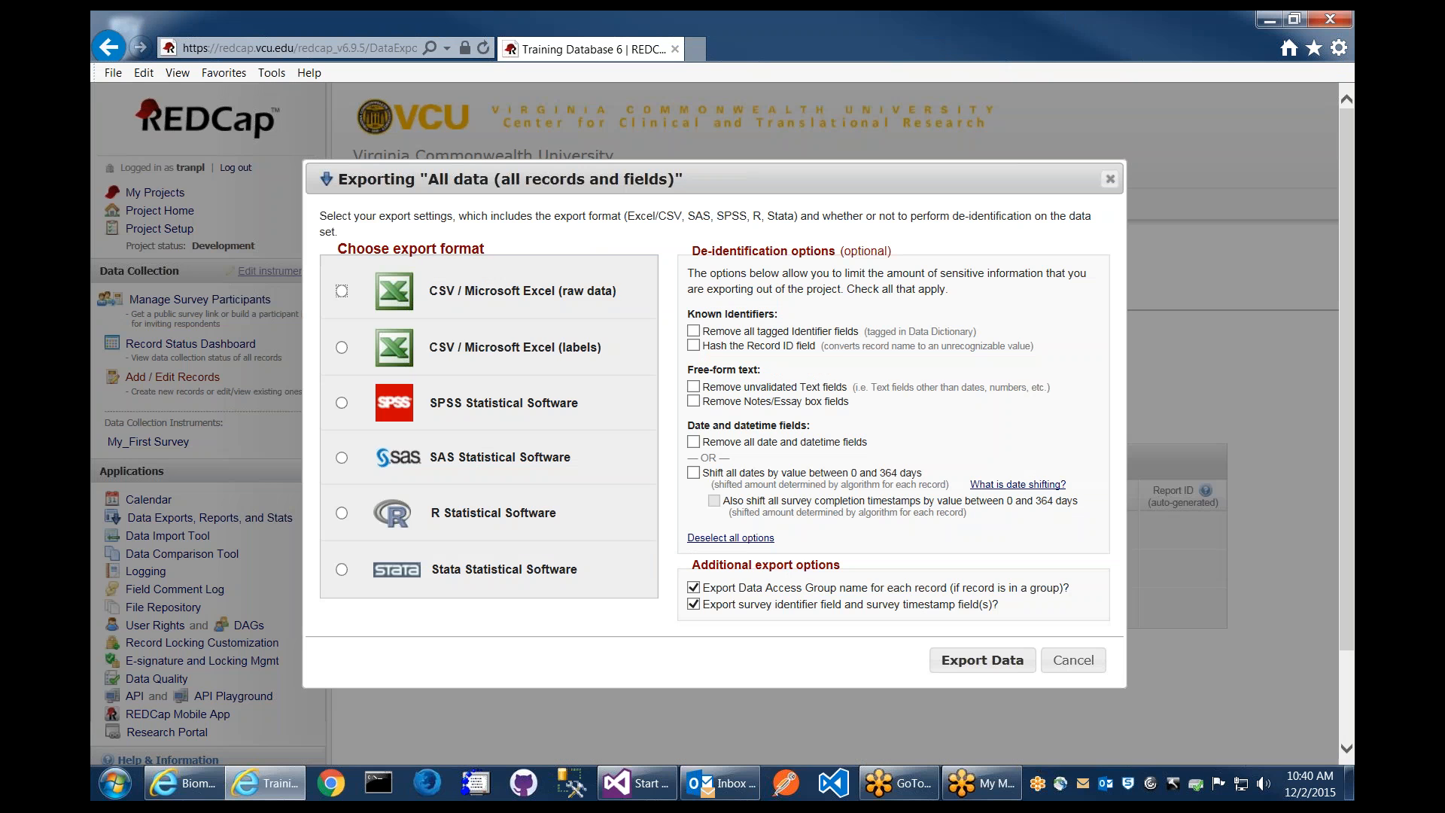
left_click(402, 290)
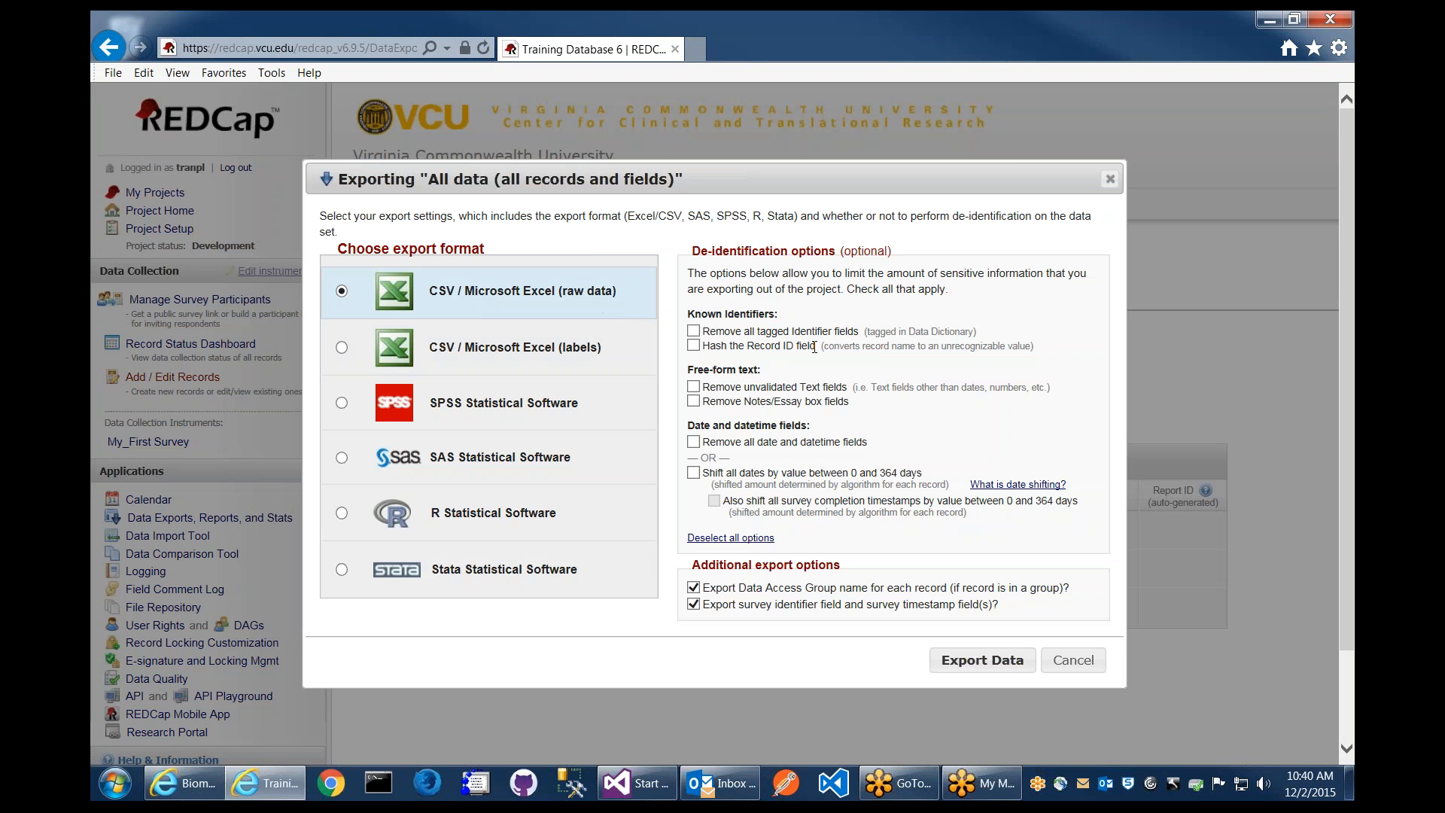
left_click_drag(814, 347, 702, 348)
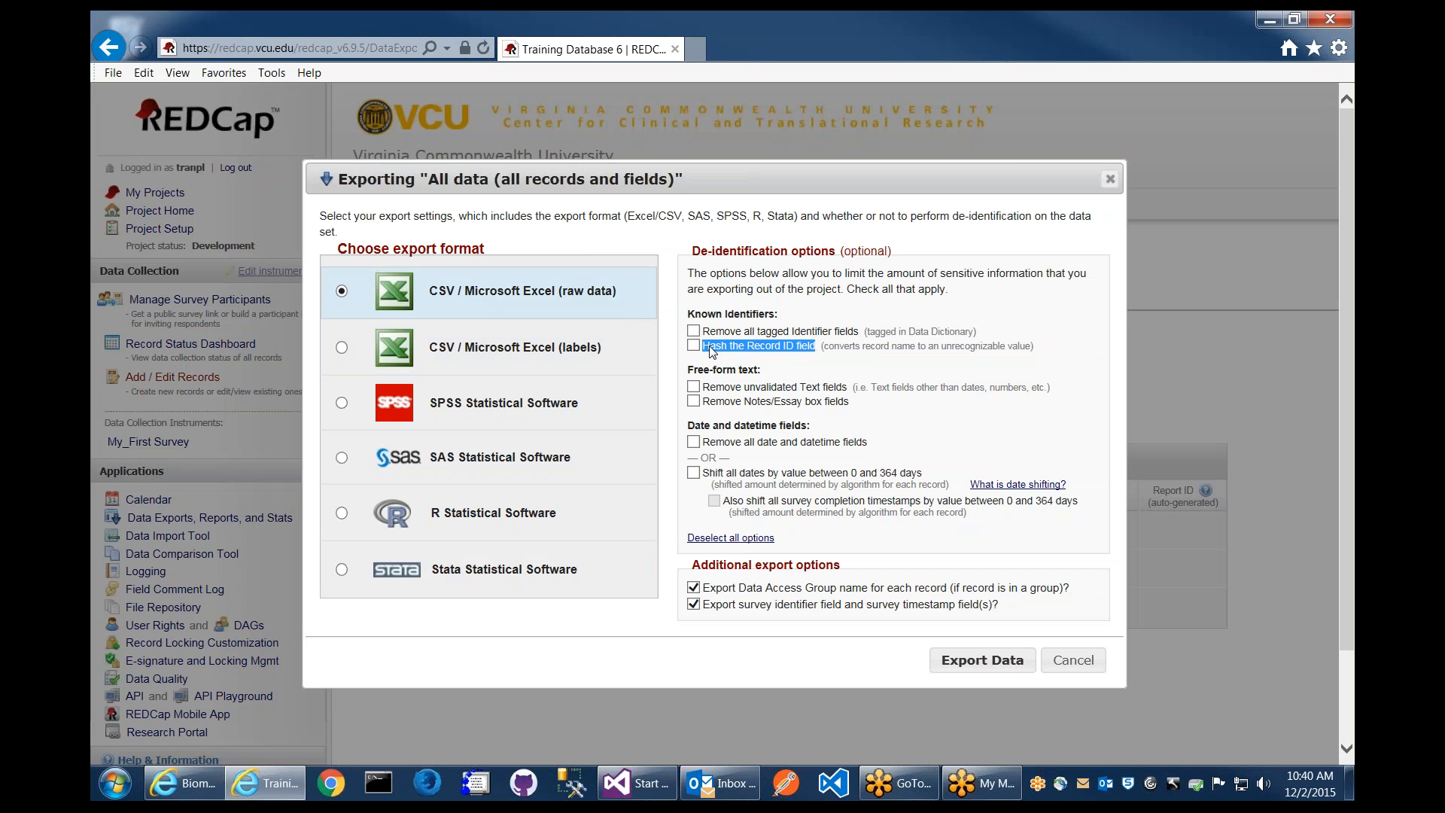
left_click(711, 352)
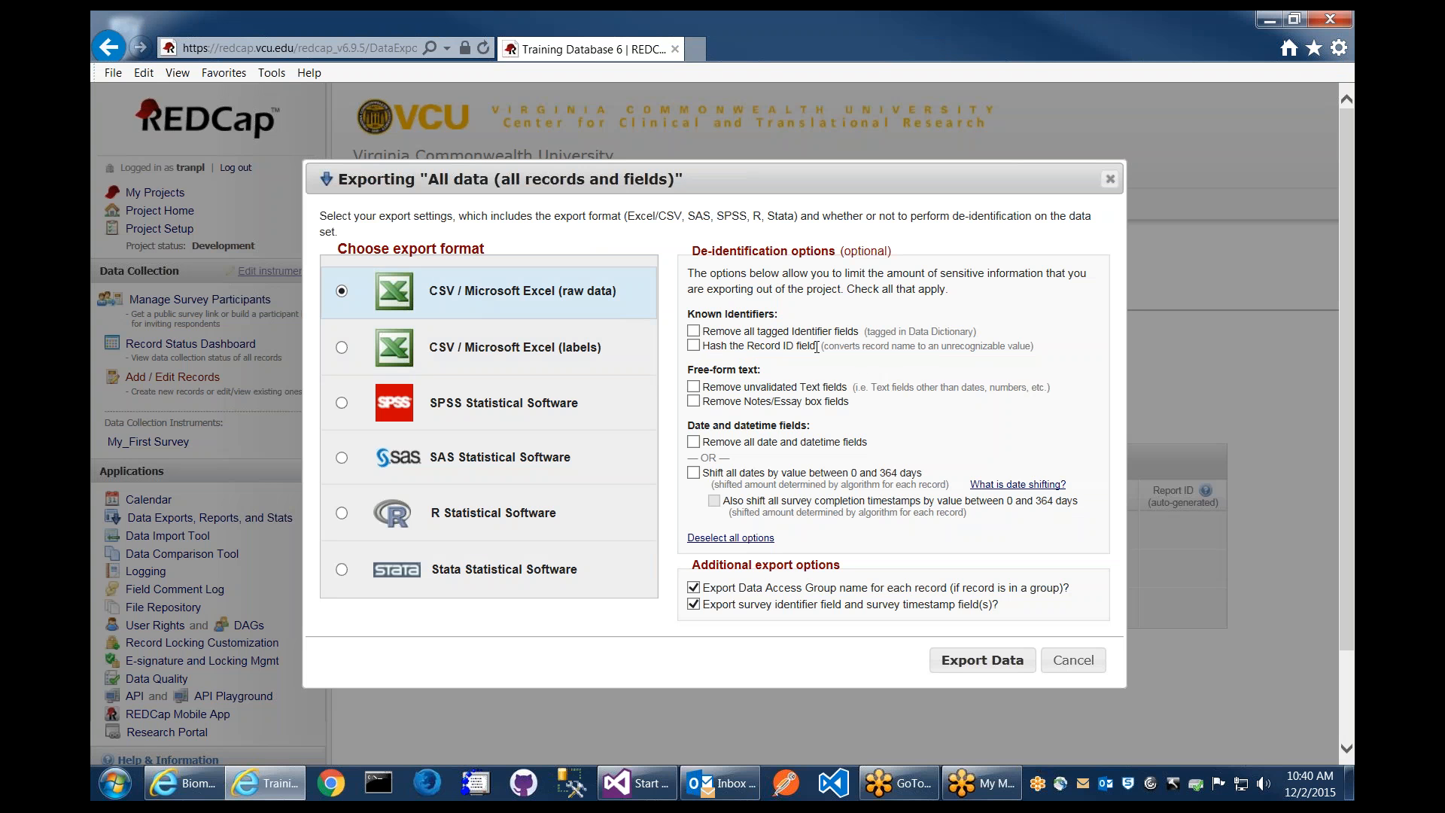
left_click_drag(817, 347, 715, 338)
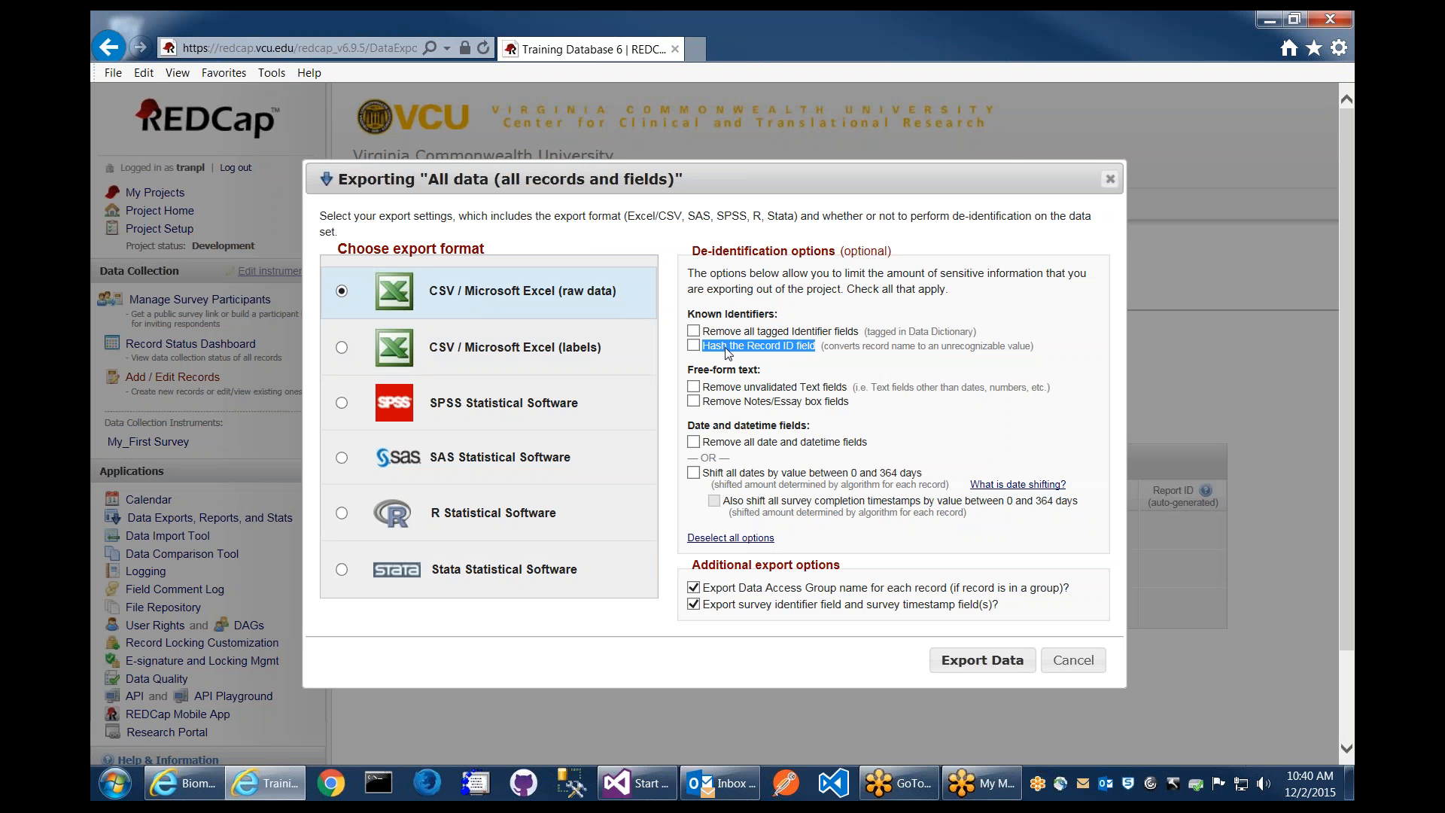
left_click(755, 348)
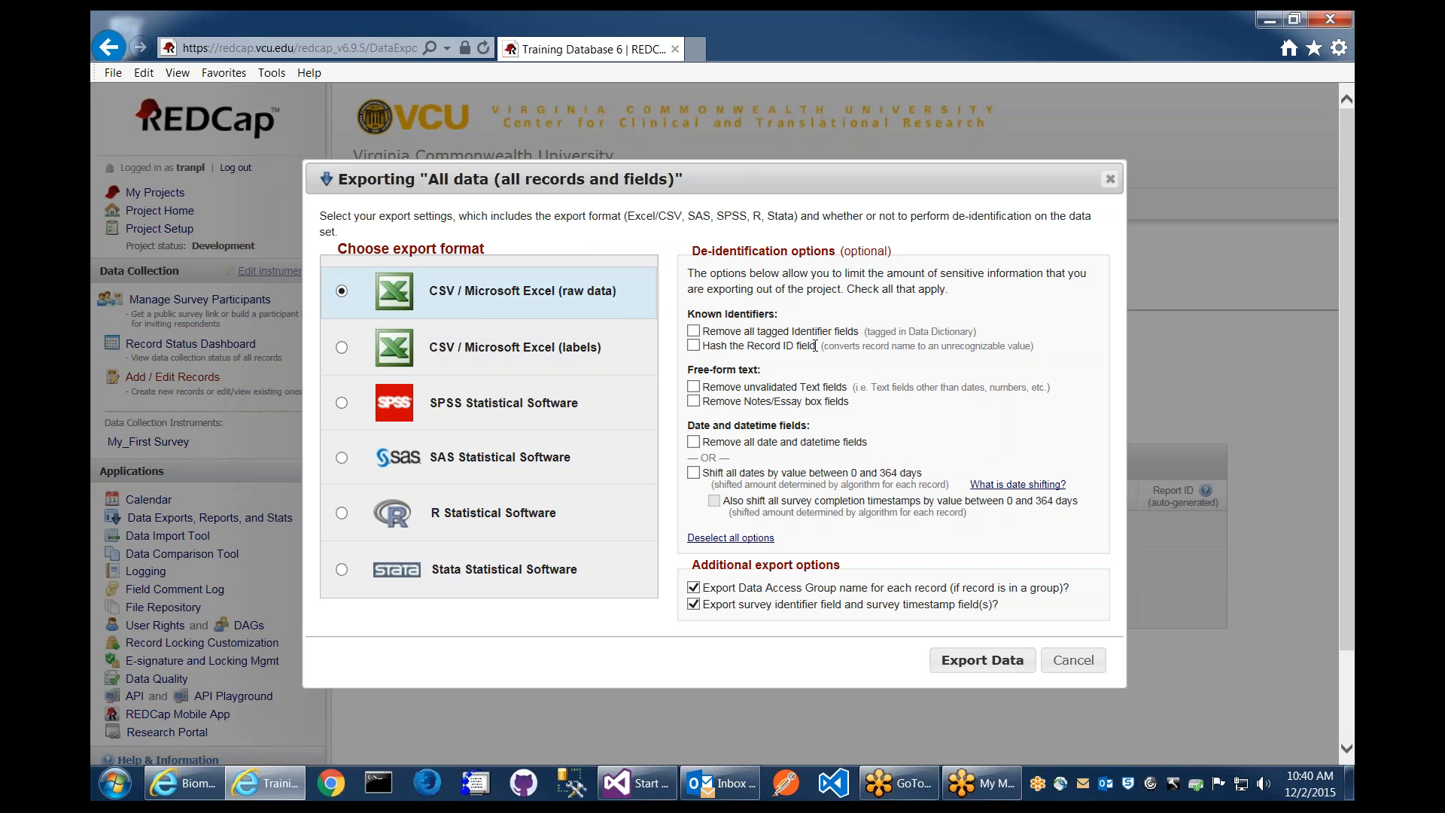
left_click_drag(819, 345, 703, 346)
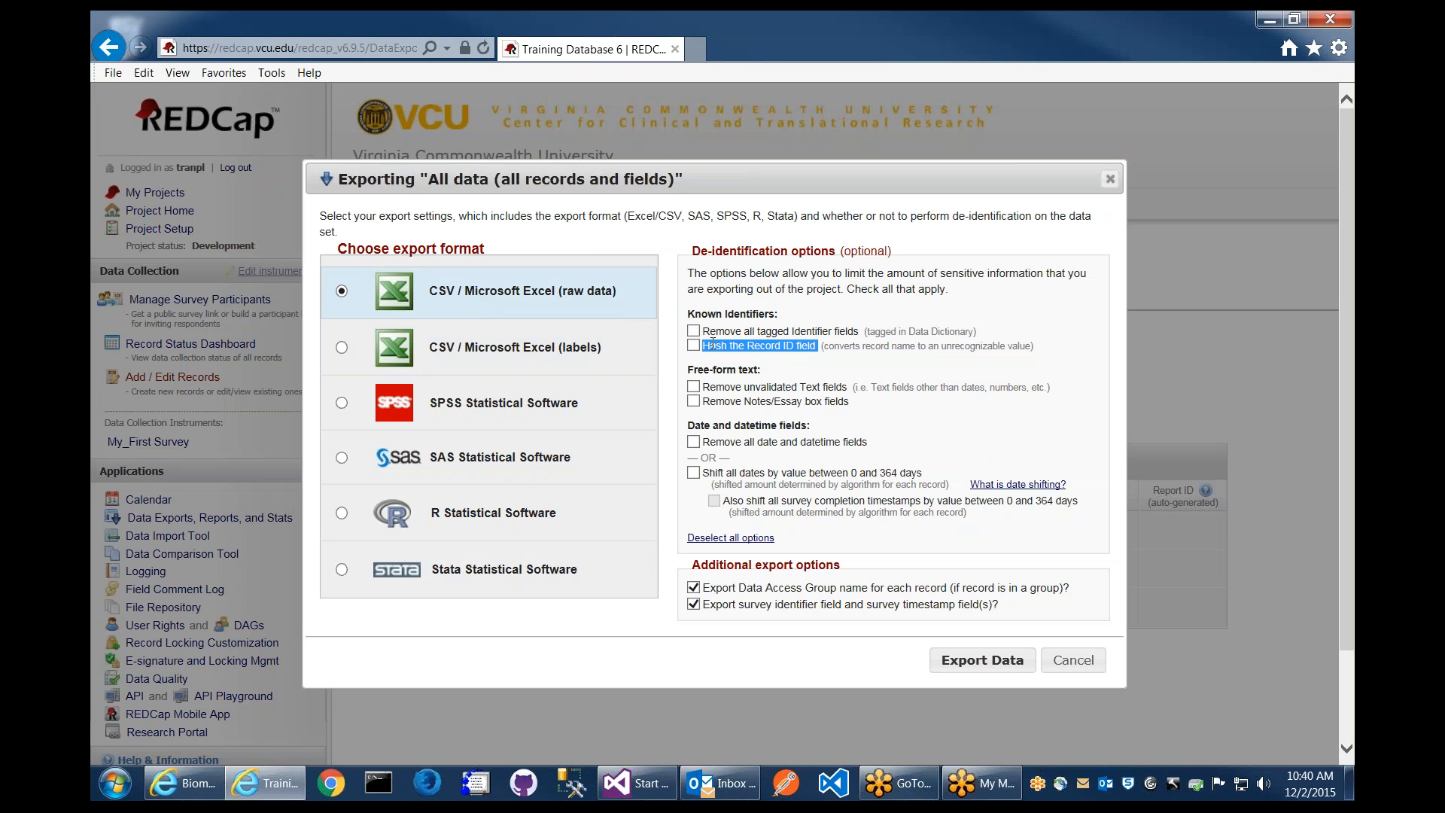
left_click(720, 344)
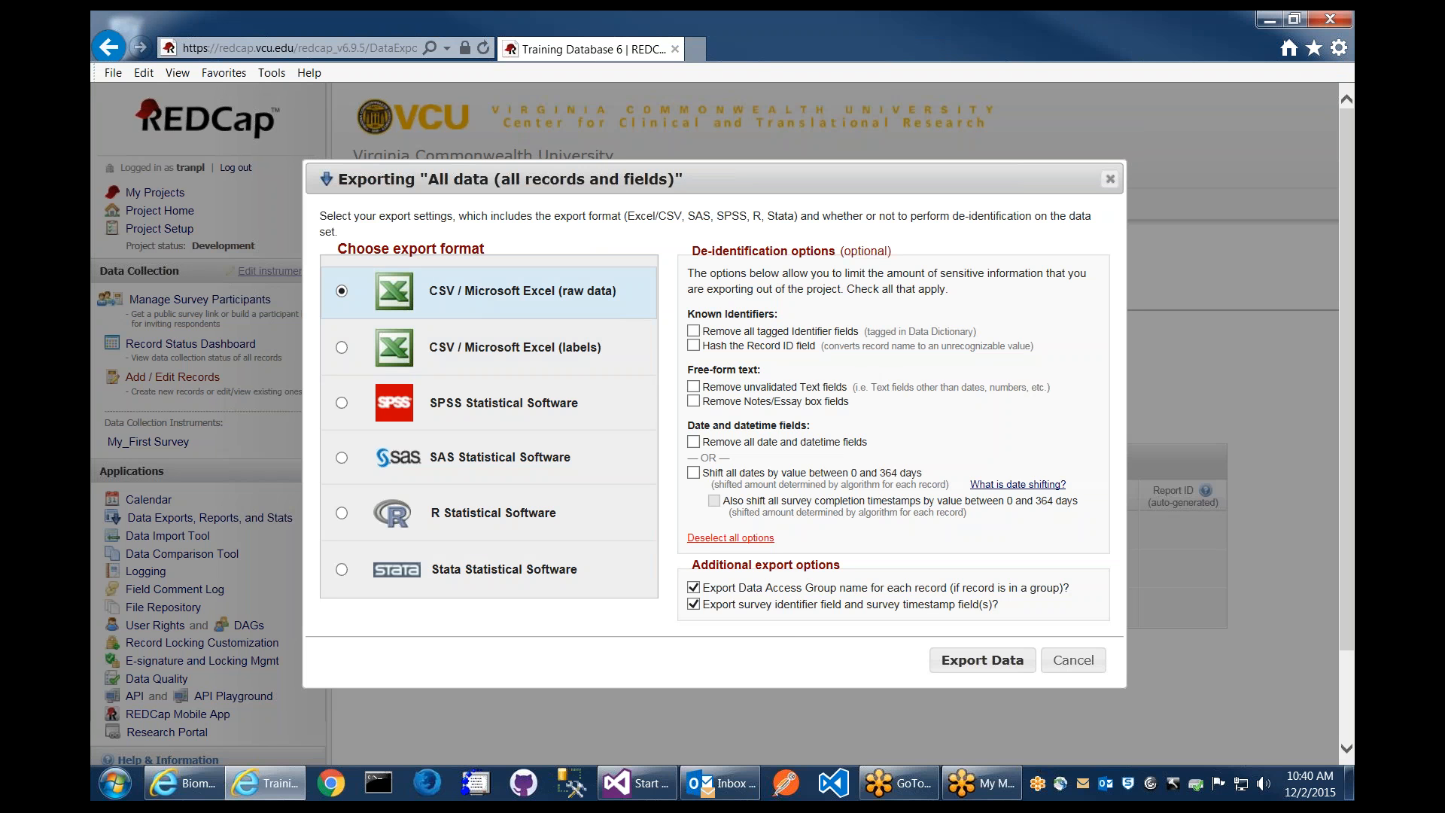
left_click_drag(817, 346, 705, 345)
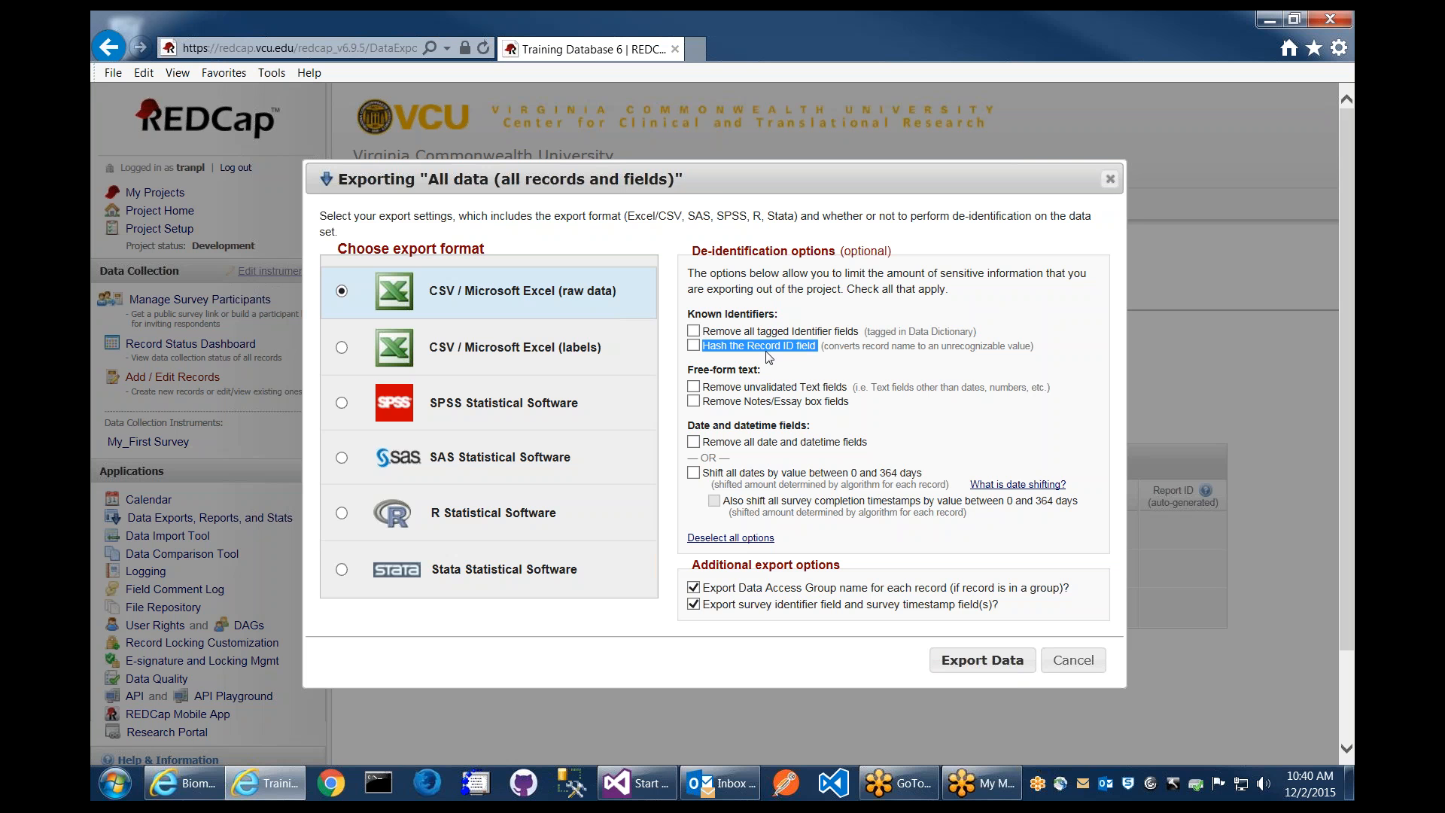
Examine the Free-form text de-identification options, including the removal of unvalidated Text fields, and cancel the export
left_click(897, 413)
left_click_drag(688, 368, 781, 368)
left_click(843, 414)
left_click_drag(718, 388, 851, 389)
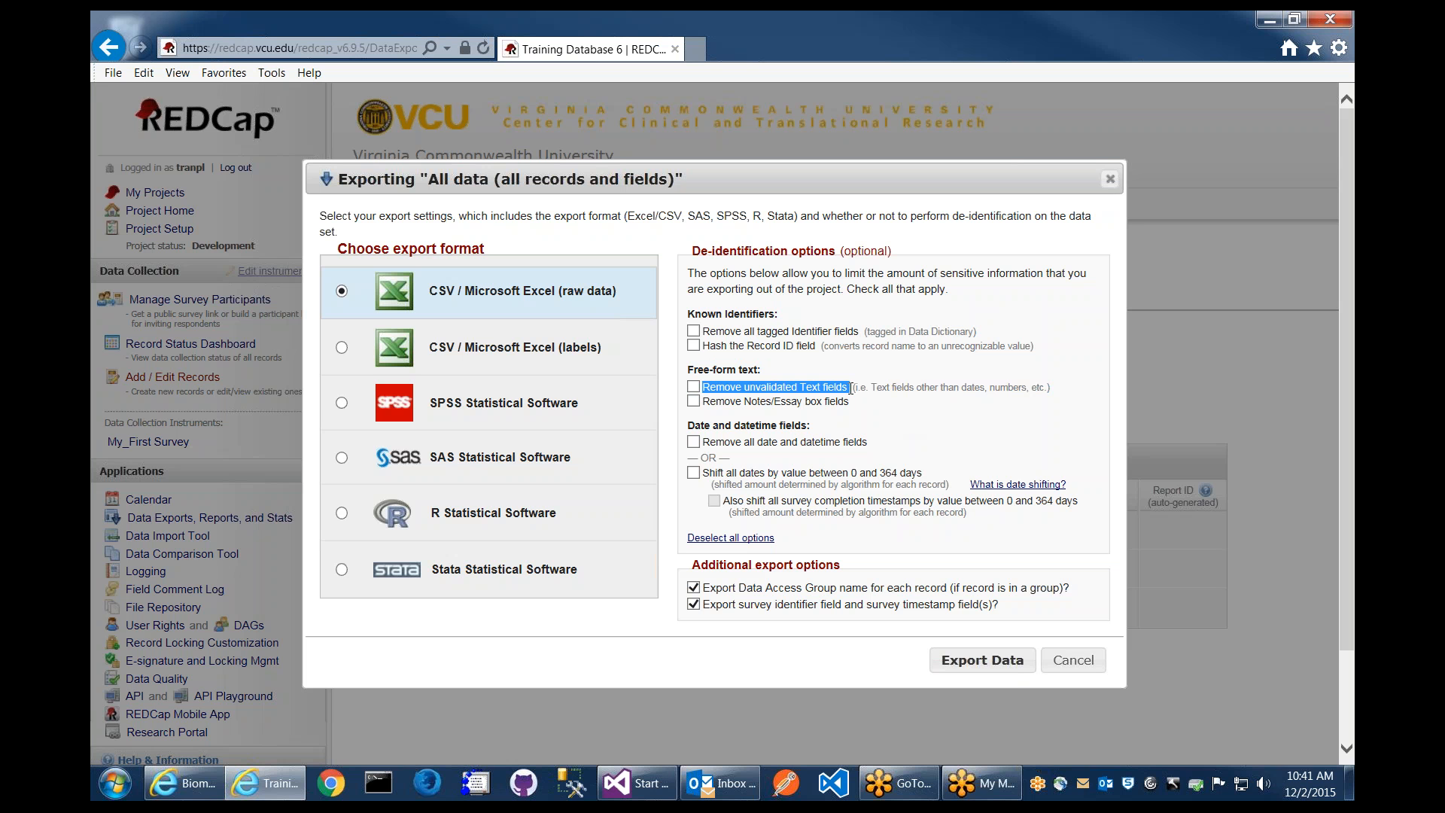
left_click(851, 403)
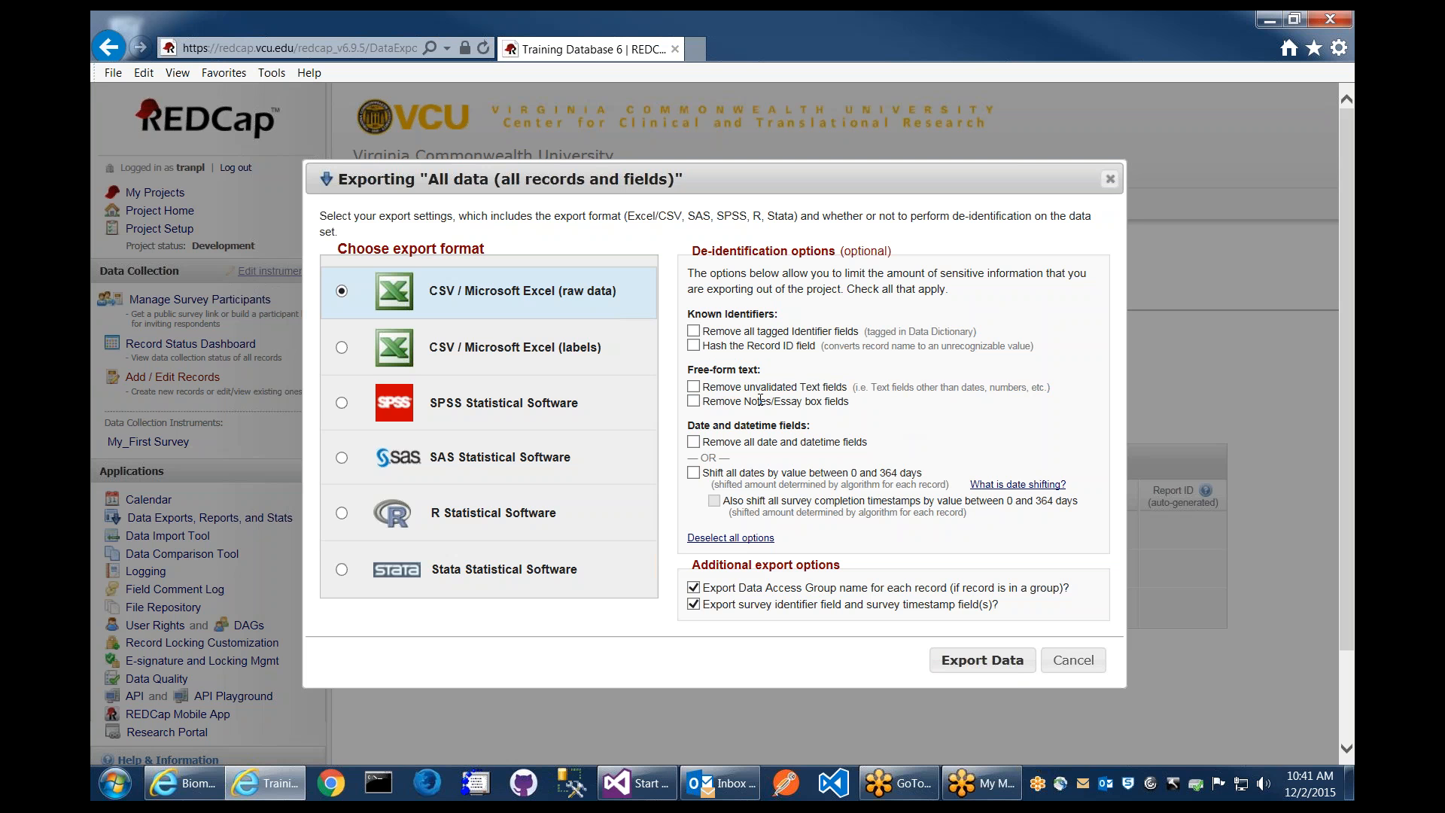
left_click(1073, 661)
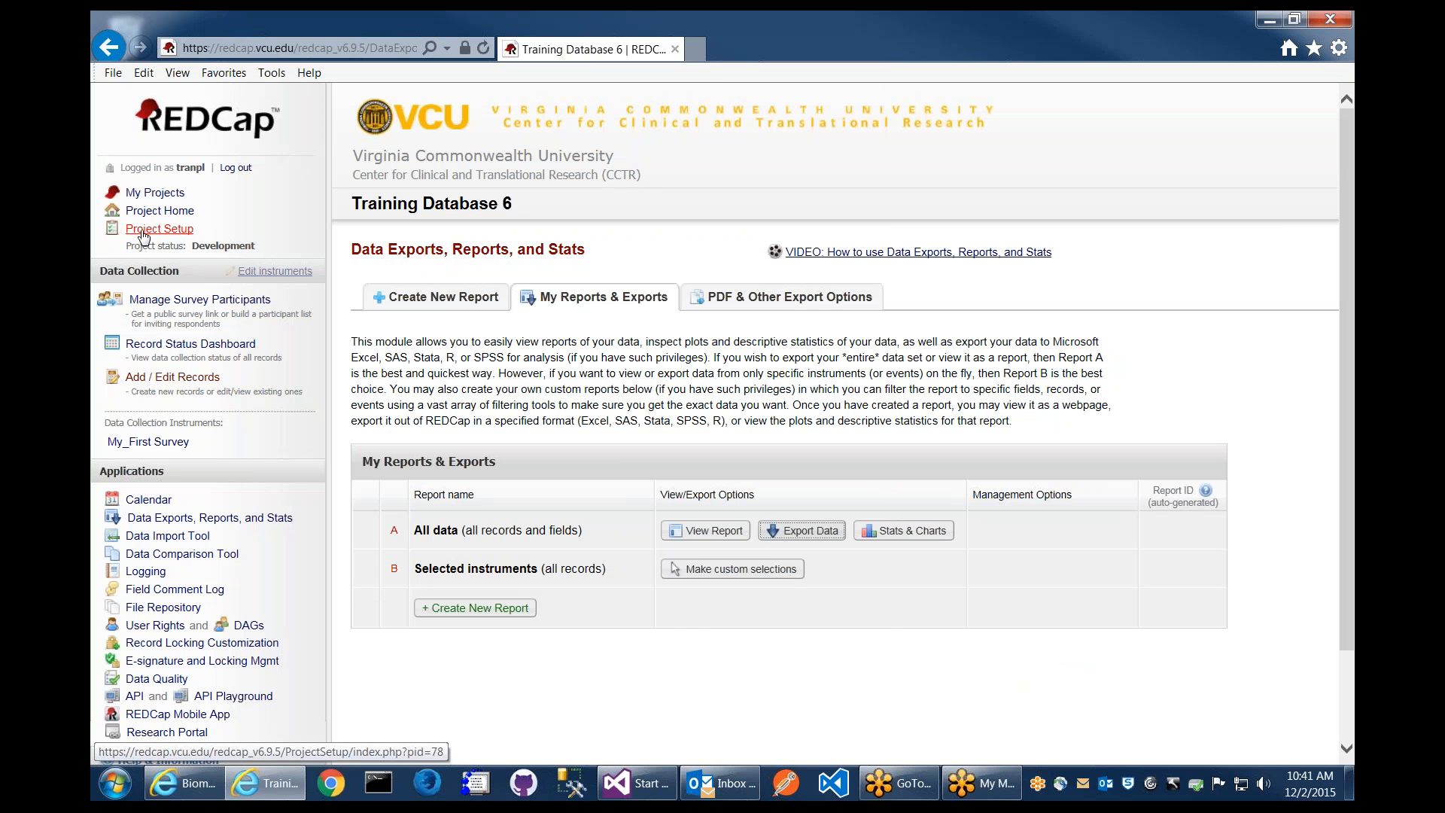
Open the My_First_Survey instrument in the Online Designer in a separate browser tab
left_click(696, 49)
scroll(763, 385, "down", 2)
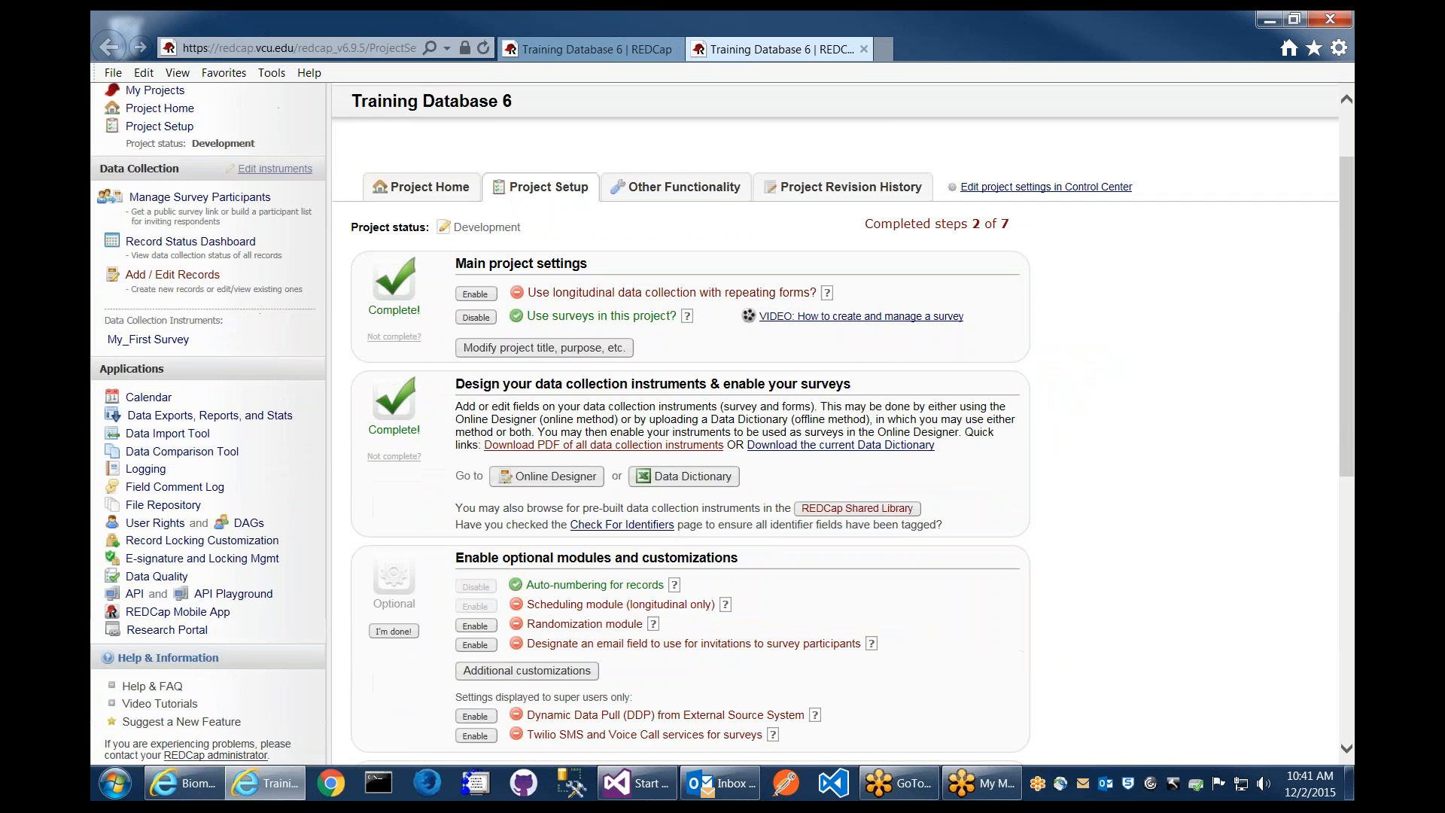
left_click(557, 485)
left_click(426, 517)
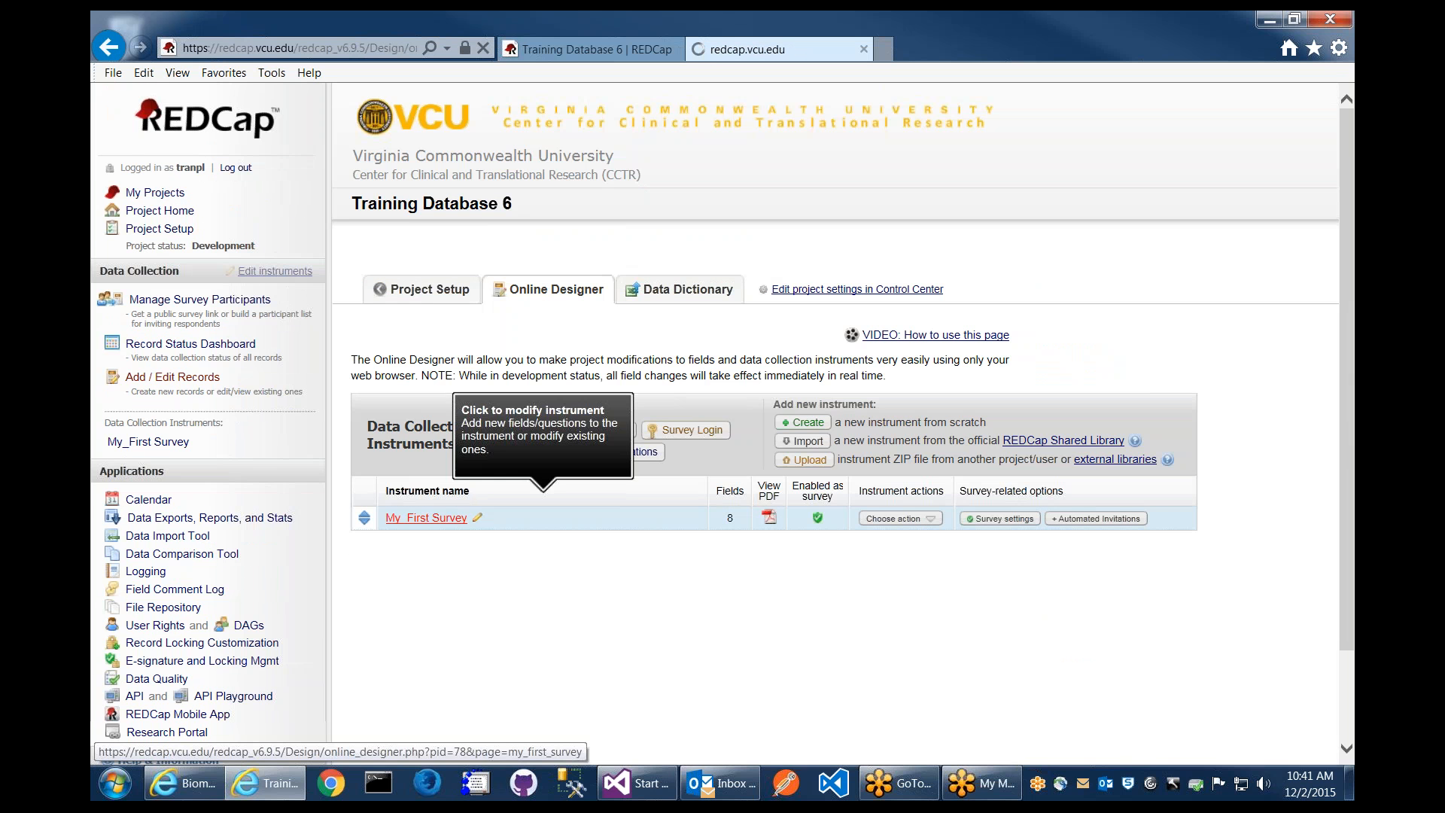
scroll(426, 518, "down", 4)
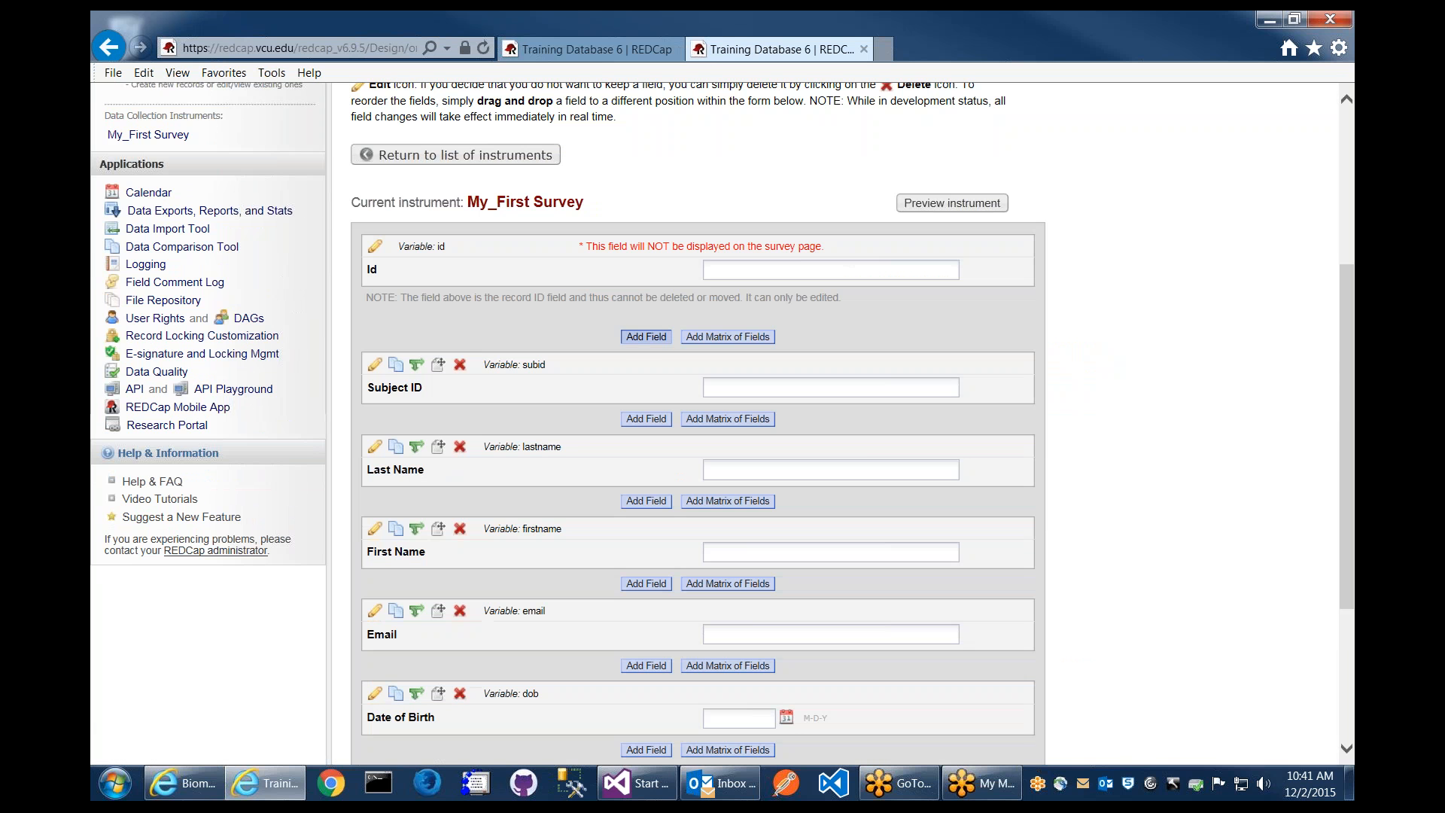
Open the Last Name field for editing and check its field type, keeping Text Box (Short Text)
left_click(374, 446)
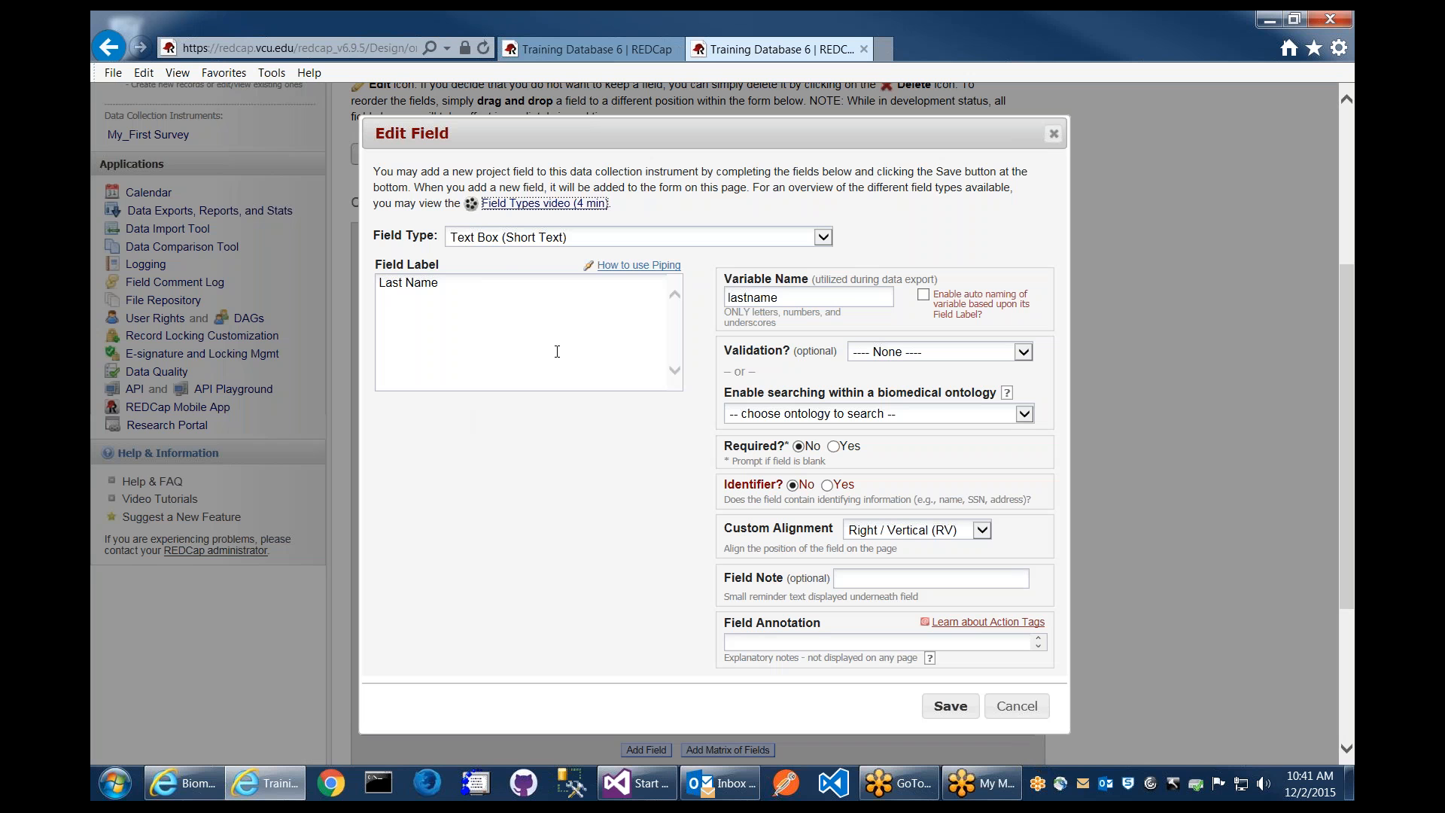
left_click(527, 237)
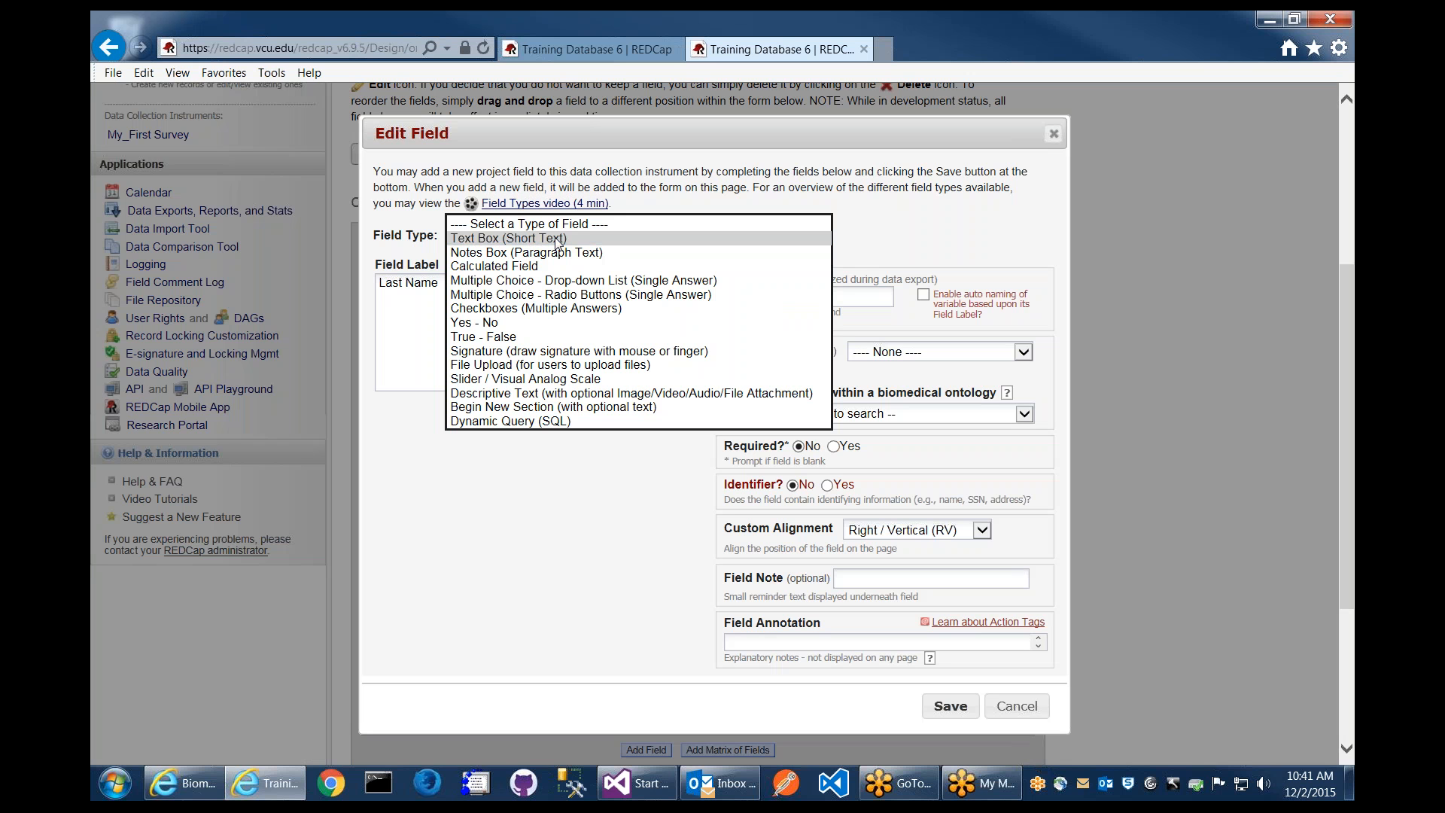
left_click(558, 239)
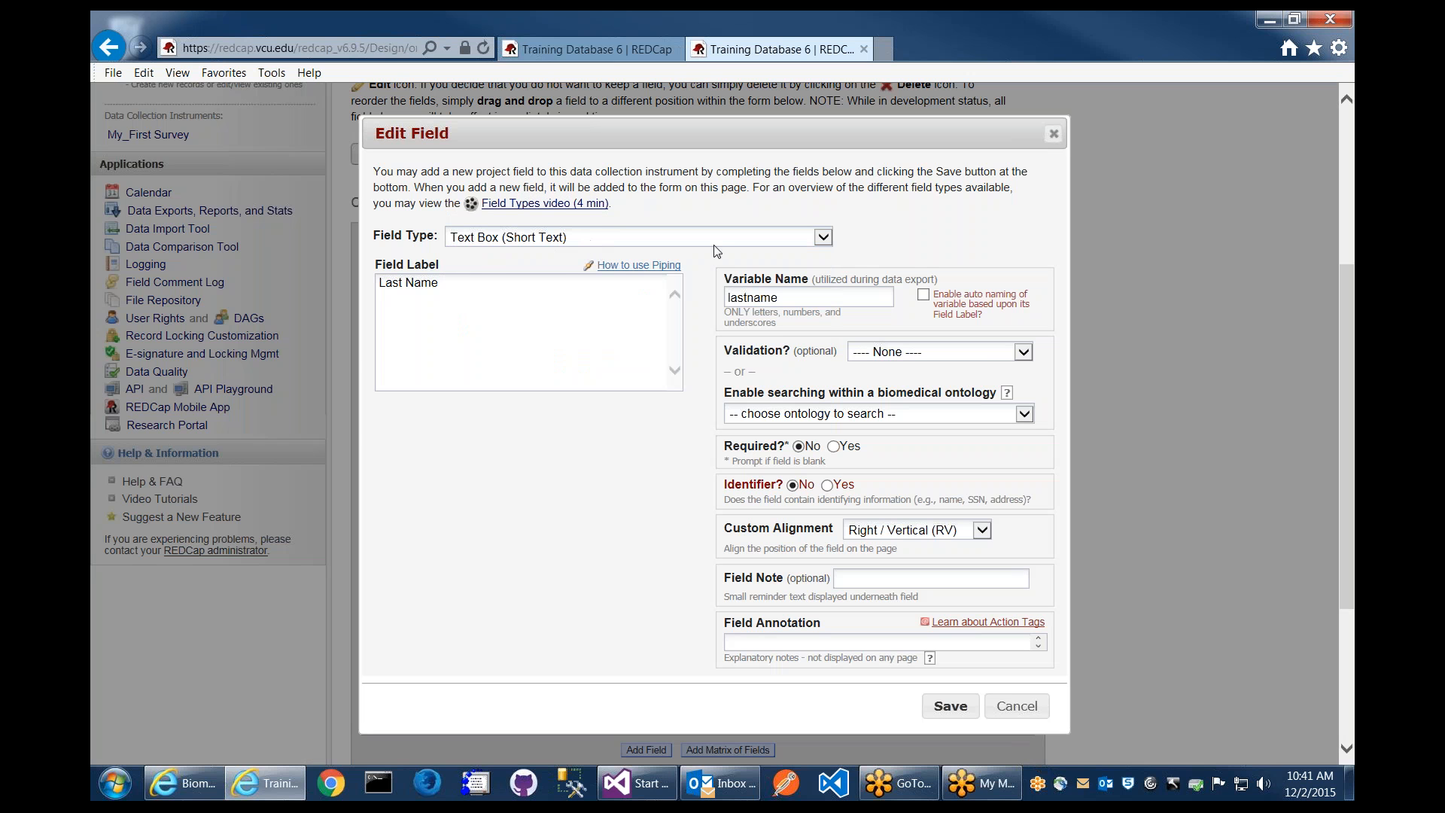
Examine the Validation types available for the Last Name field, from dates and numbers to Zipcode (U.S.), without choosing one
left_click(907, 354)
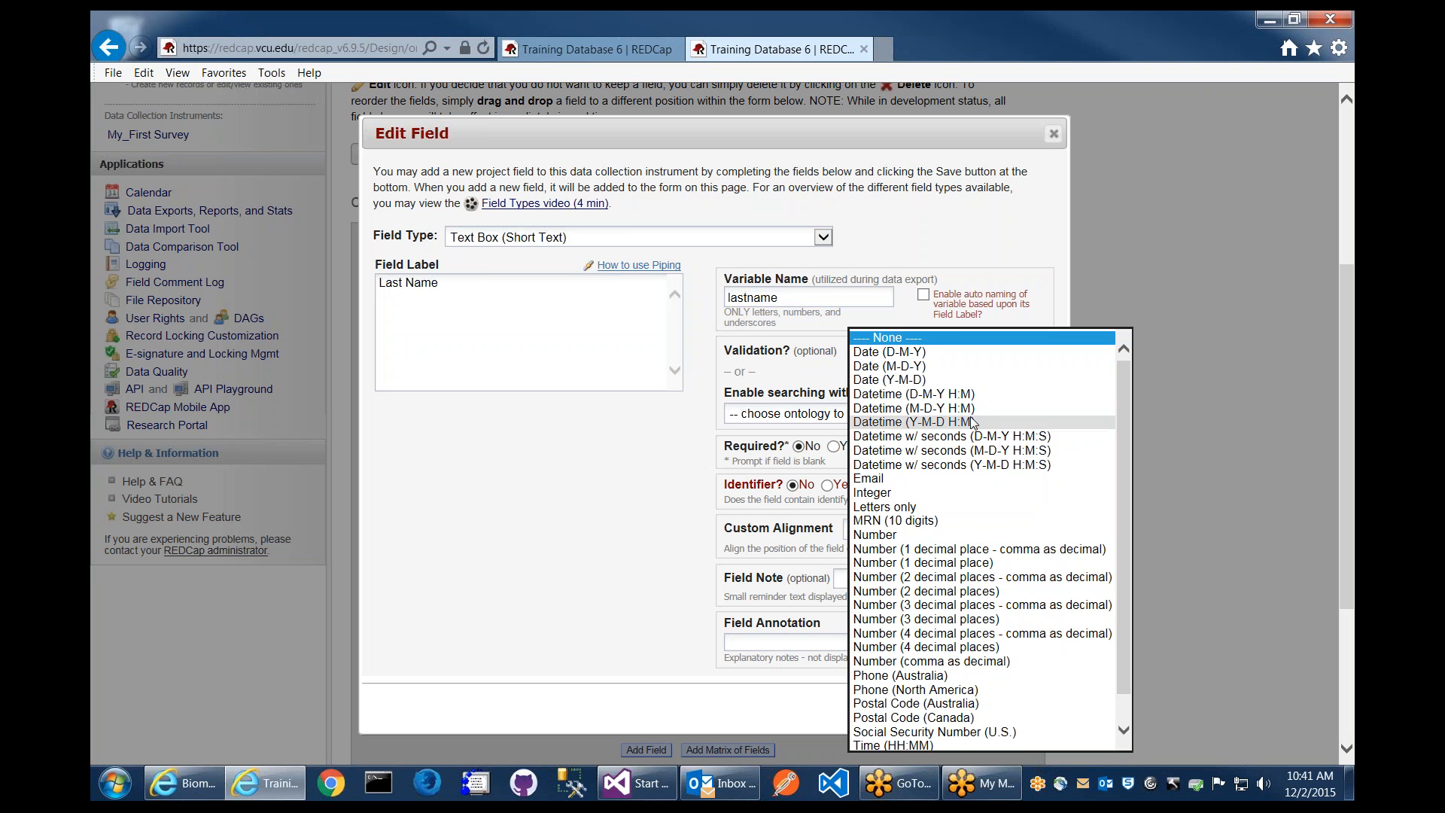
scroll(964, 557, "down", 1)
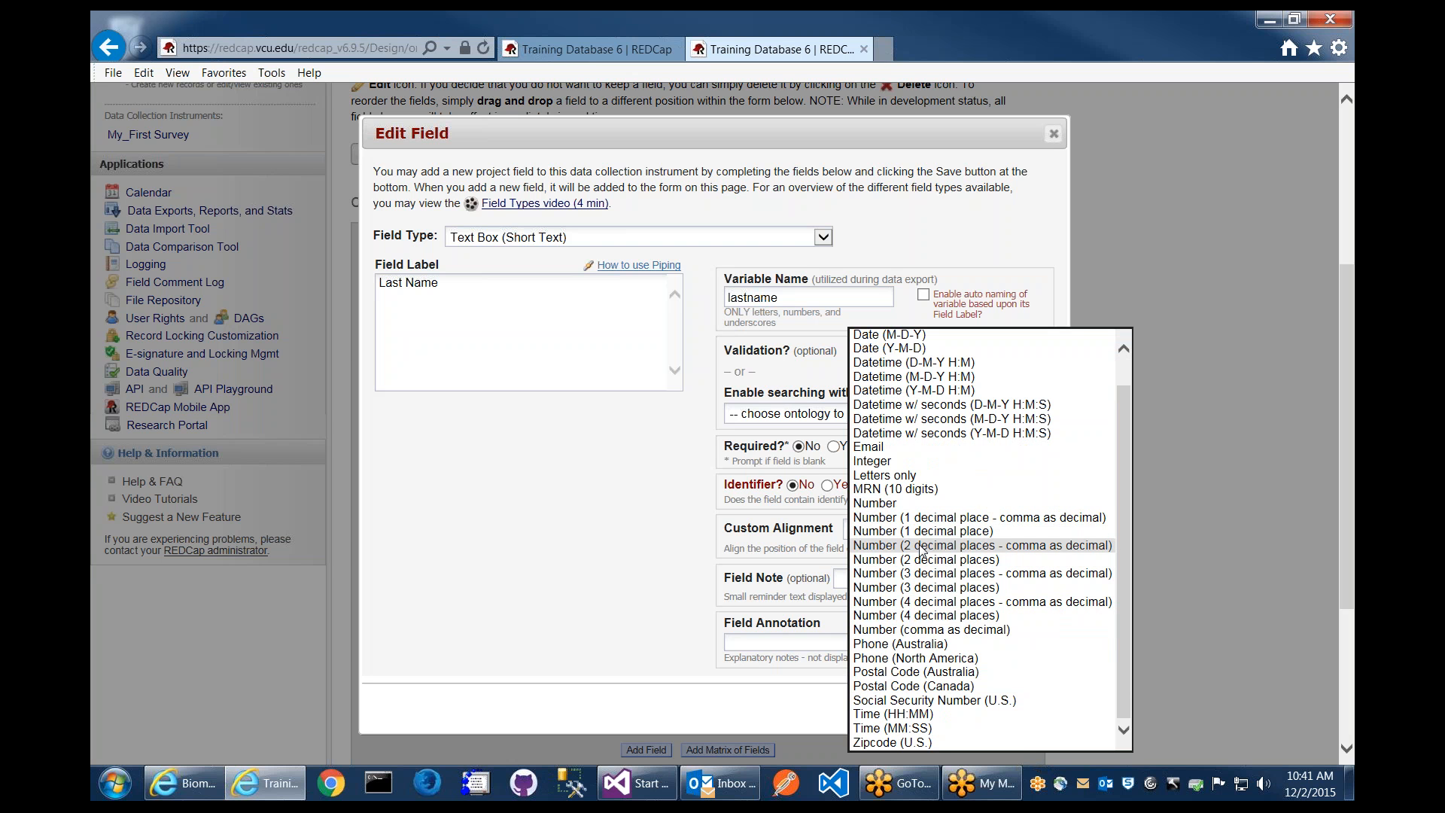
scroll(911, 450, "up", 1)
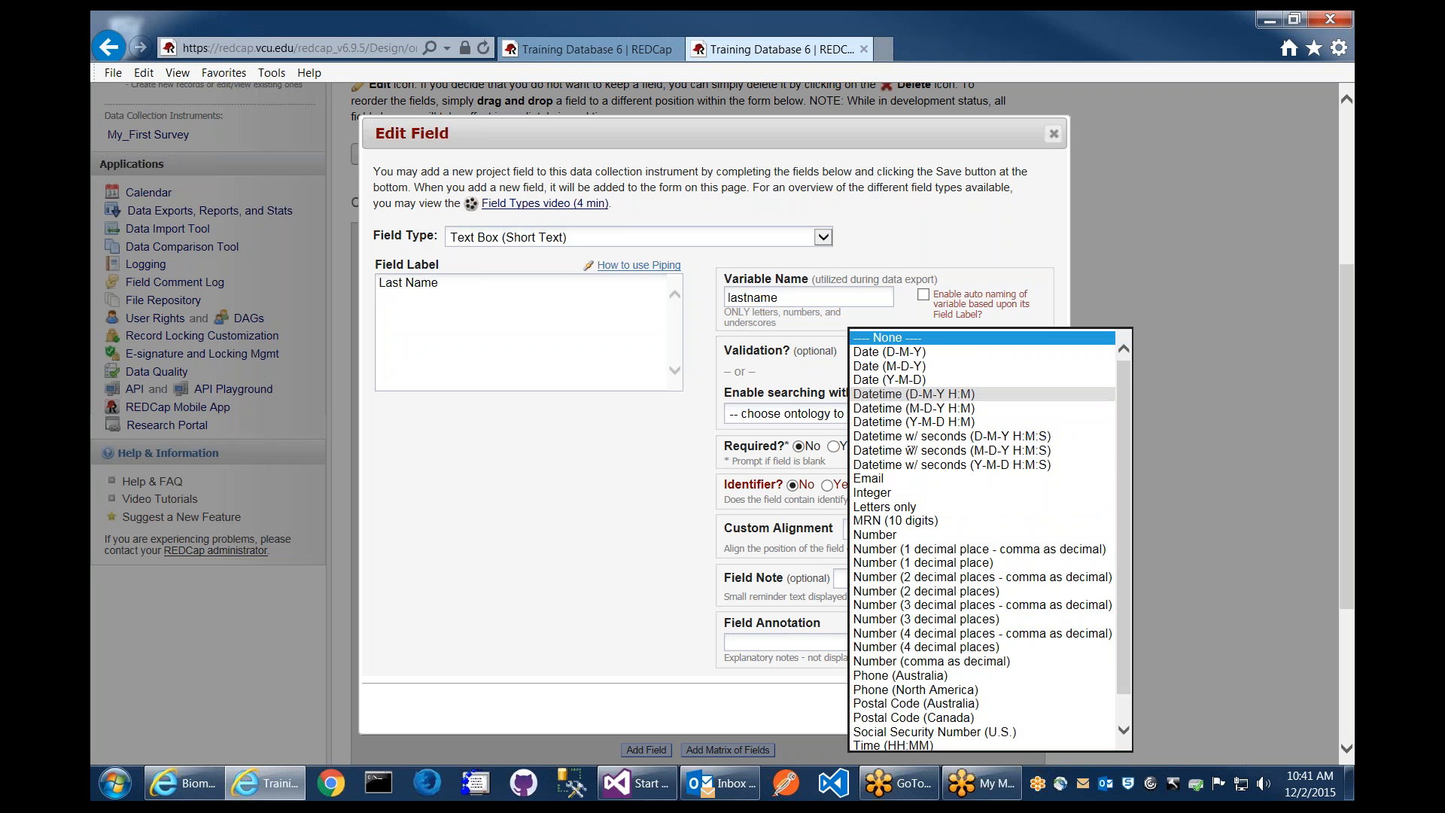
scroll(915, 602, "down", 1)
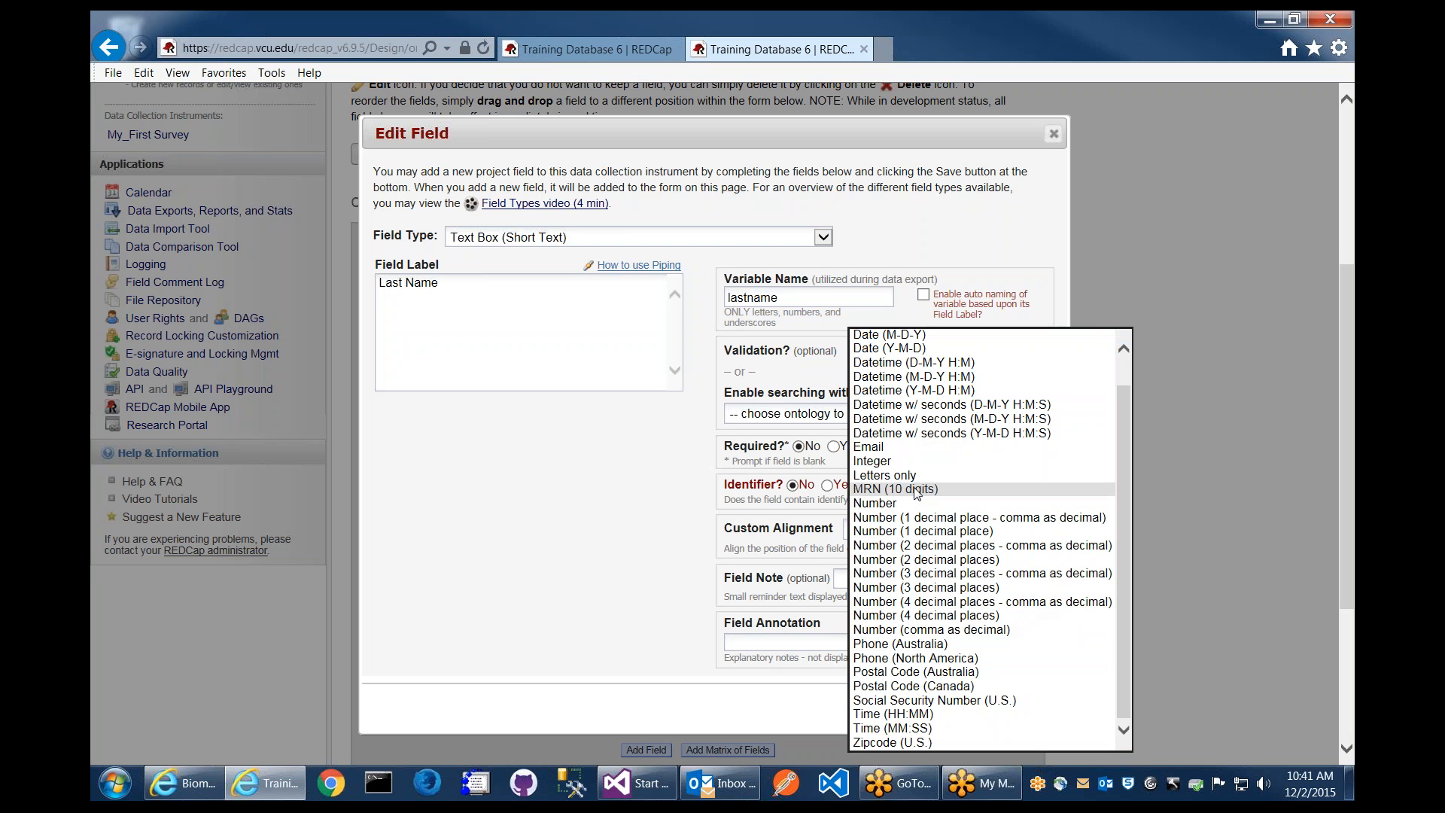
left_click(824, 433)
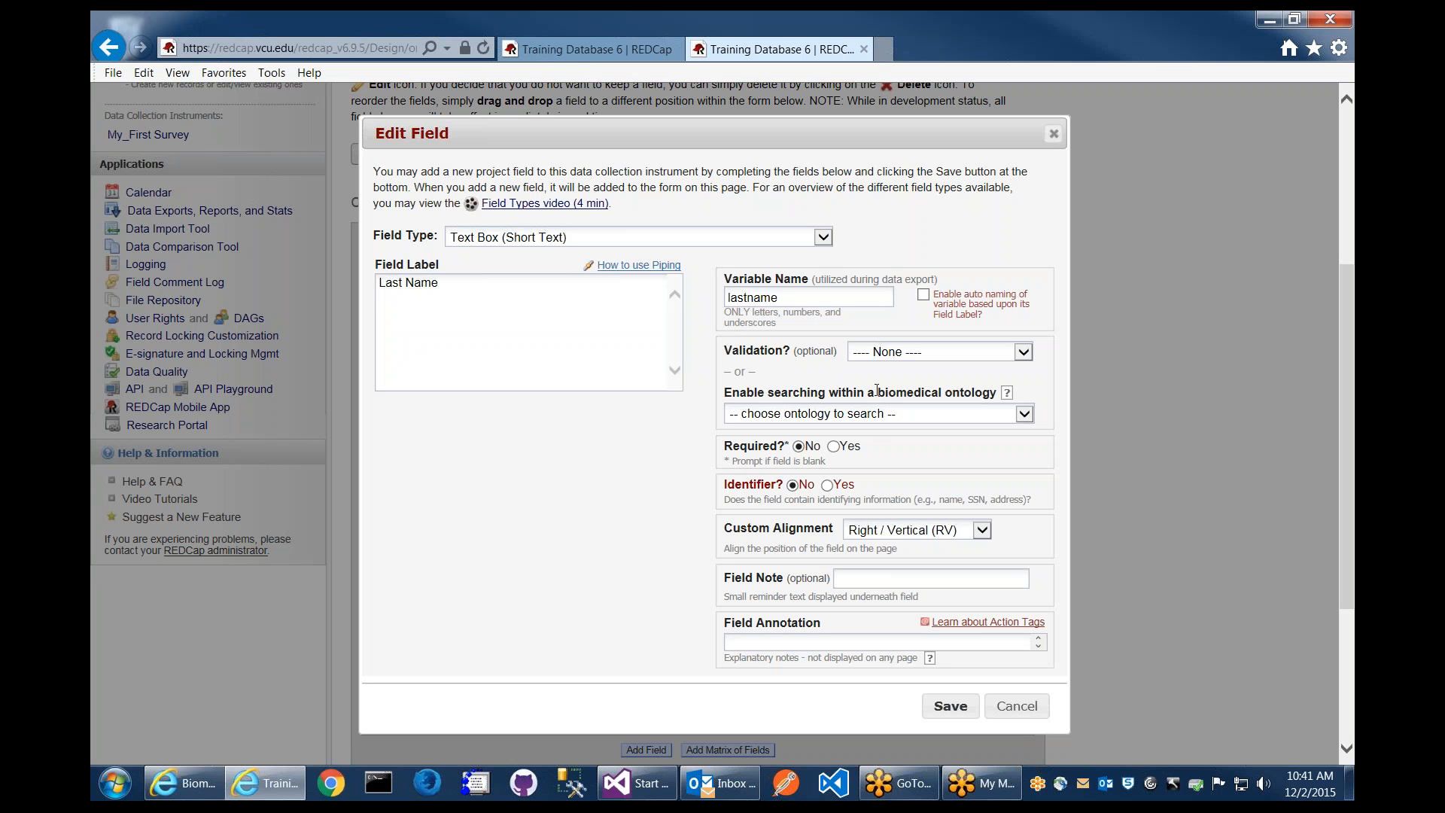
double_click(753, 350)
left_click(1023, 351)
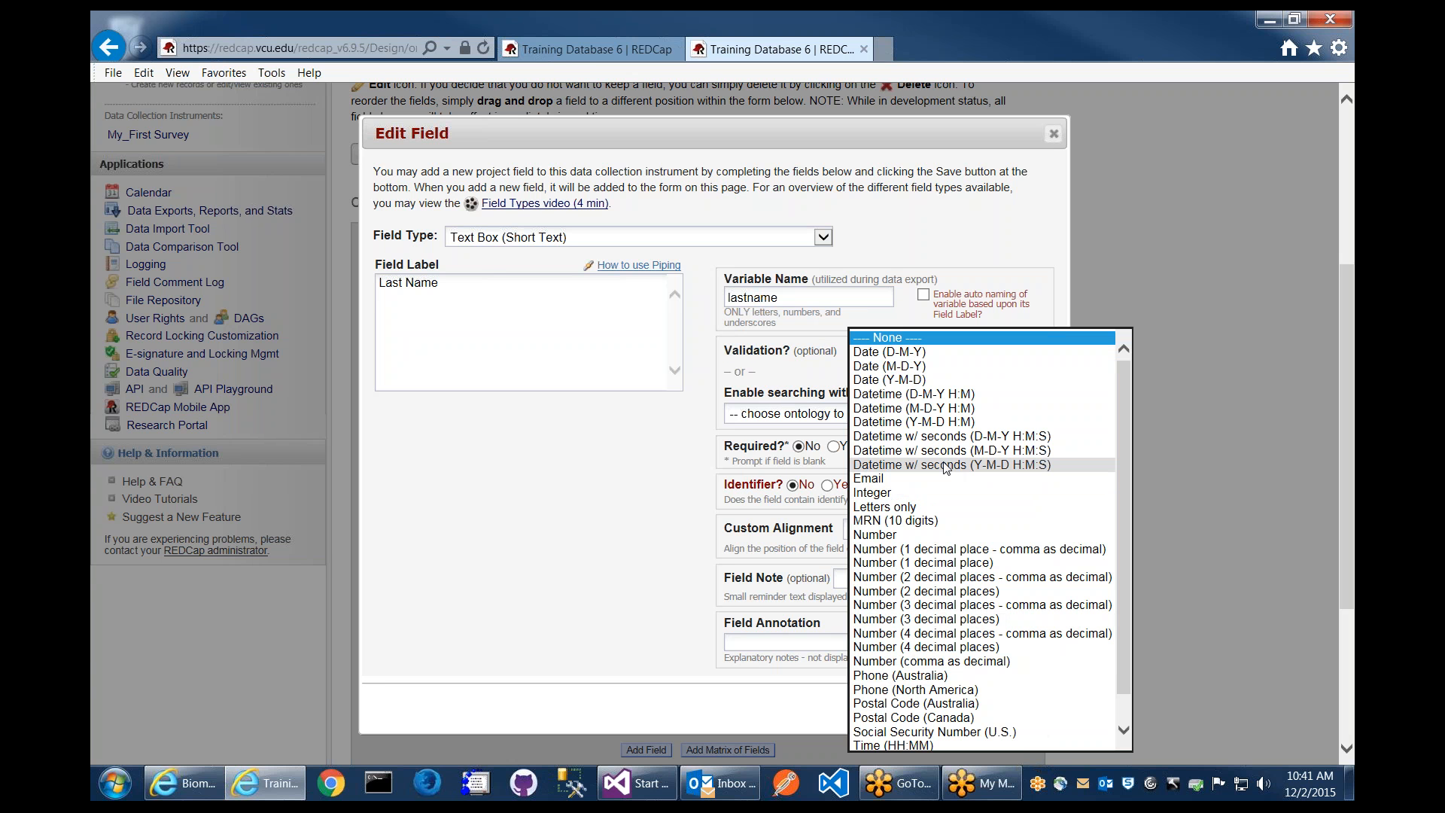
scroll(946, 468, "down", 2)
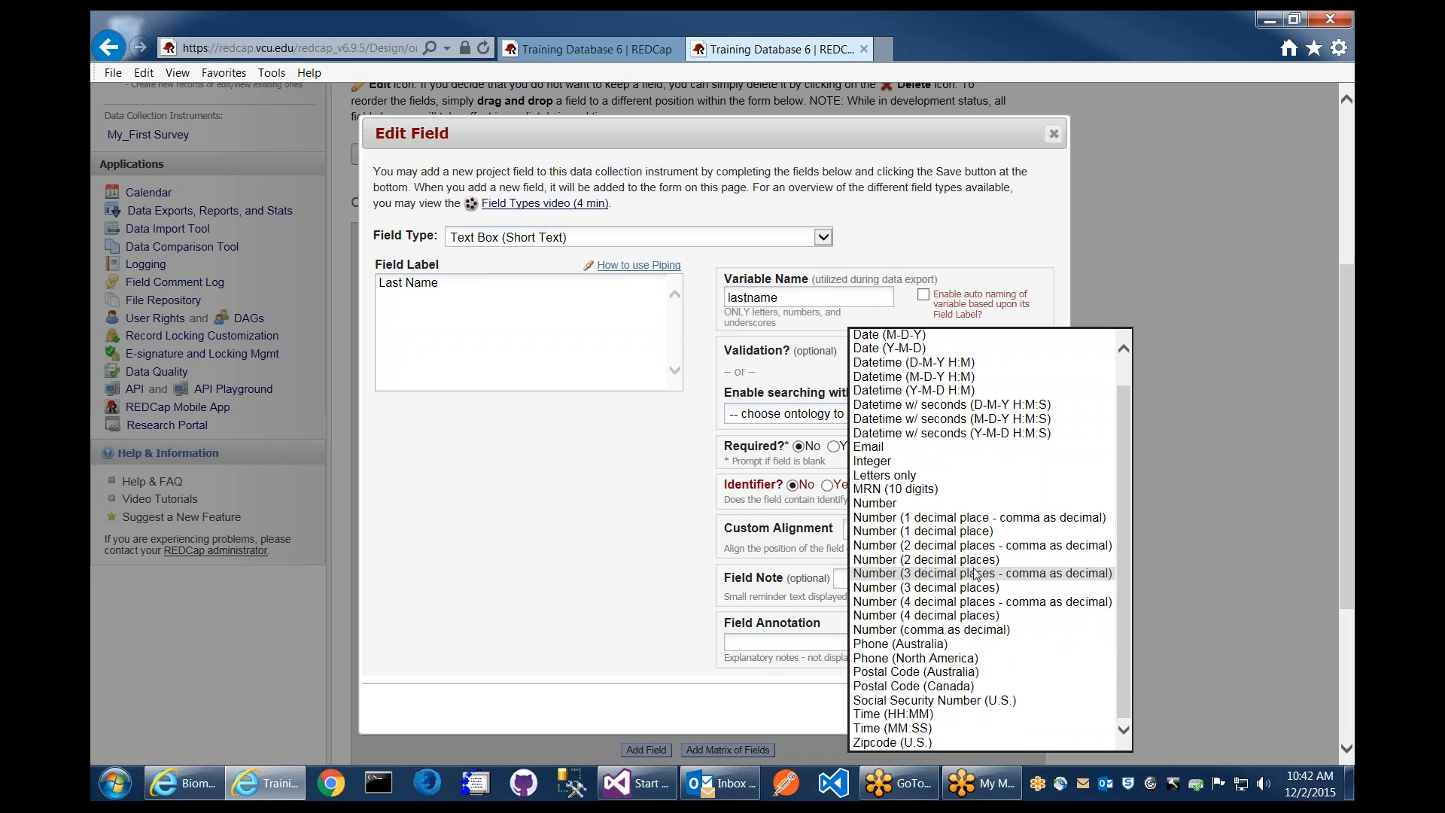
scroll(983, 497, "up", 2)
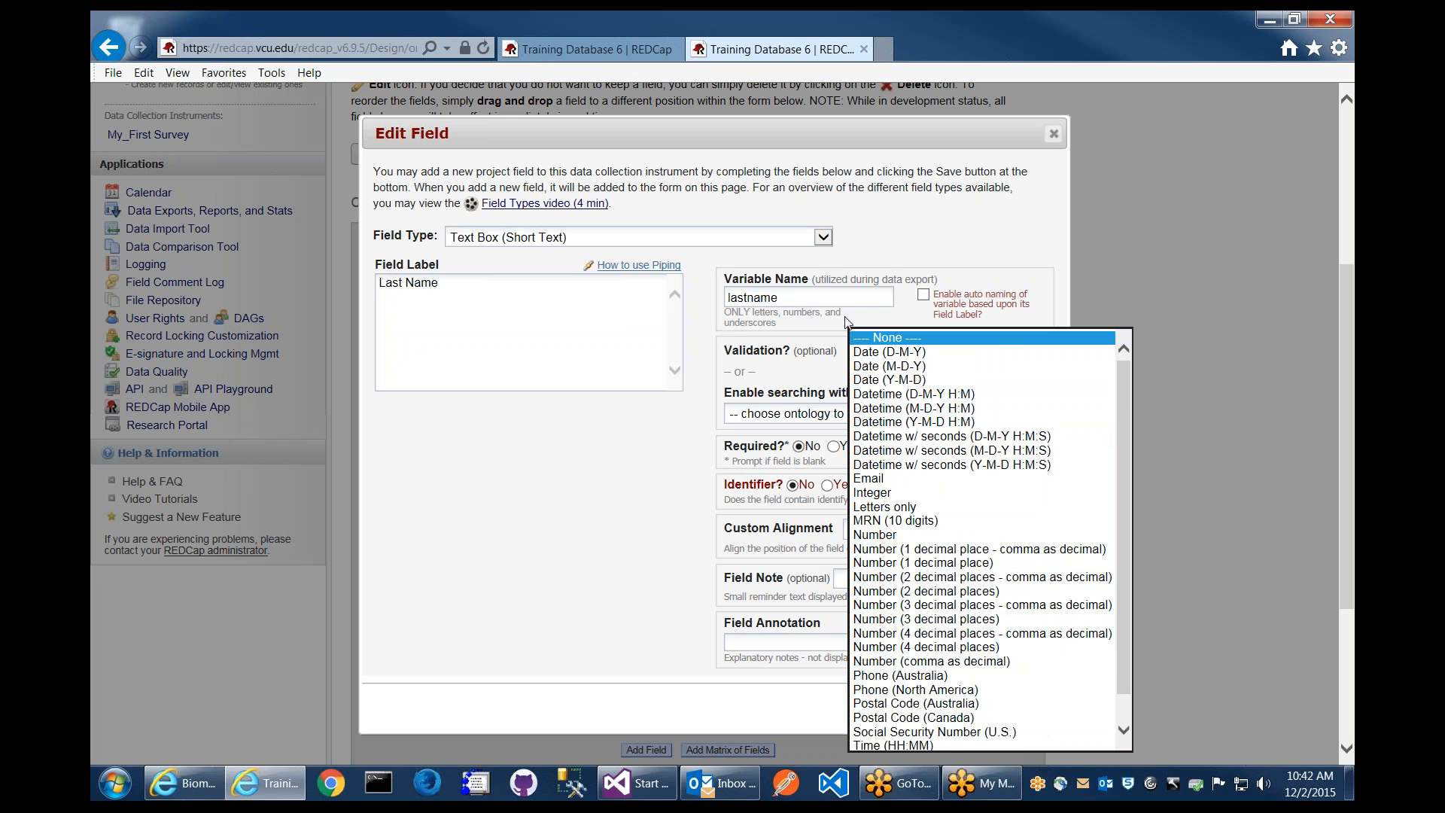
left_click(752, 346)
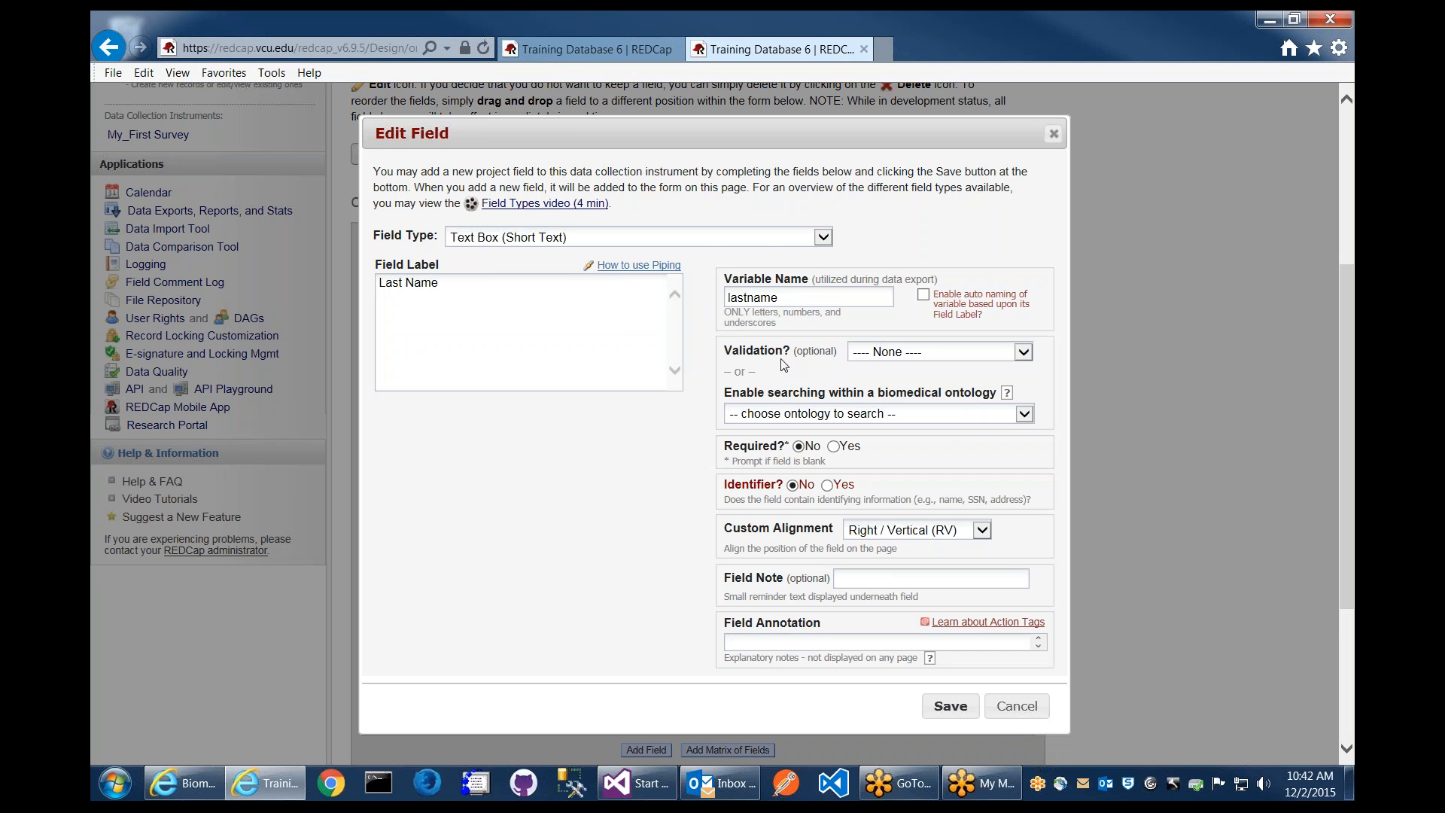
Return to the data exports tab, open the All data export settings and enable Remove unvalidated Text fields
left_click(524, 49)
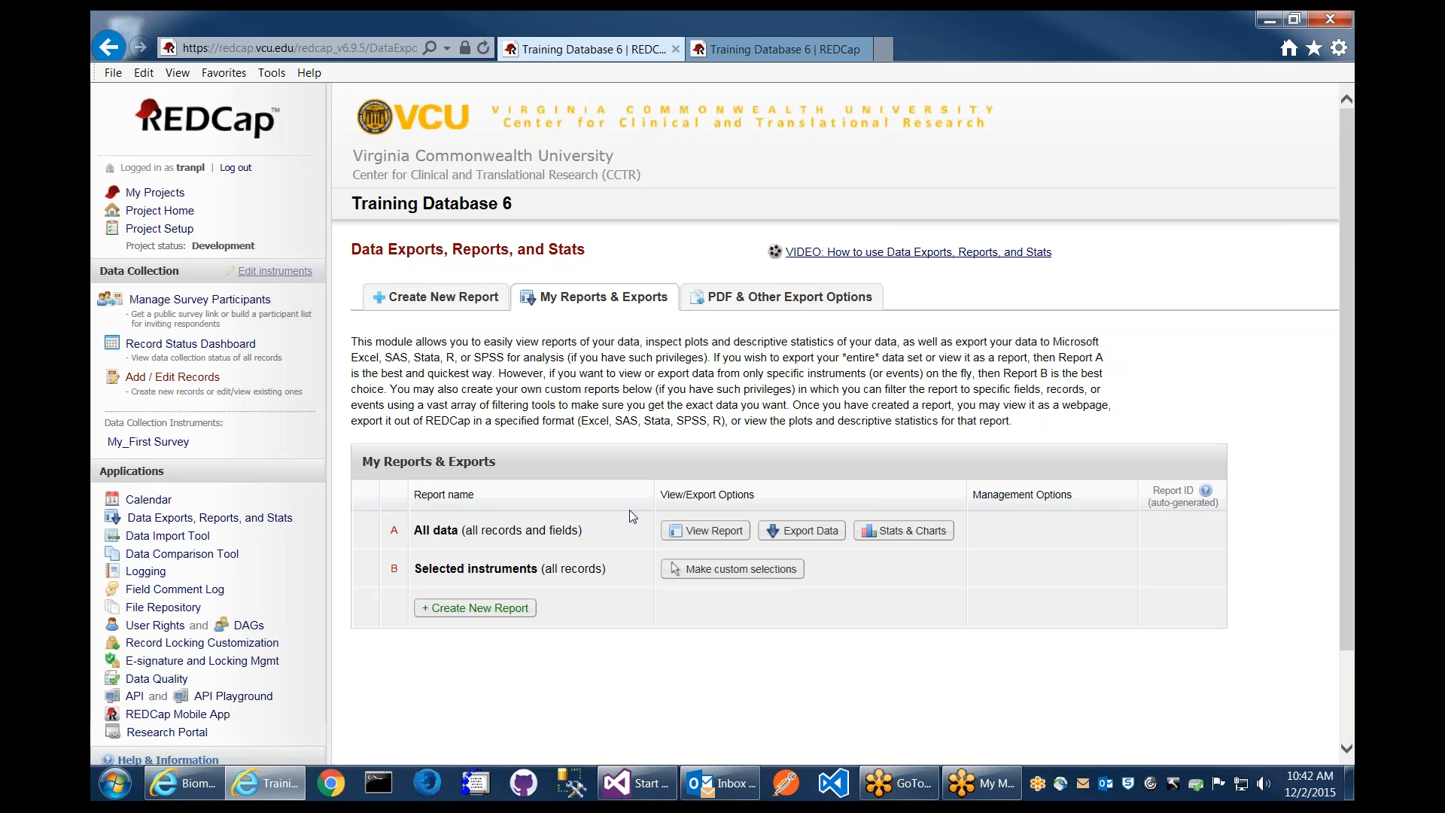
left_click(802, 530)
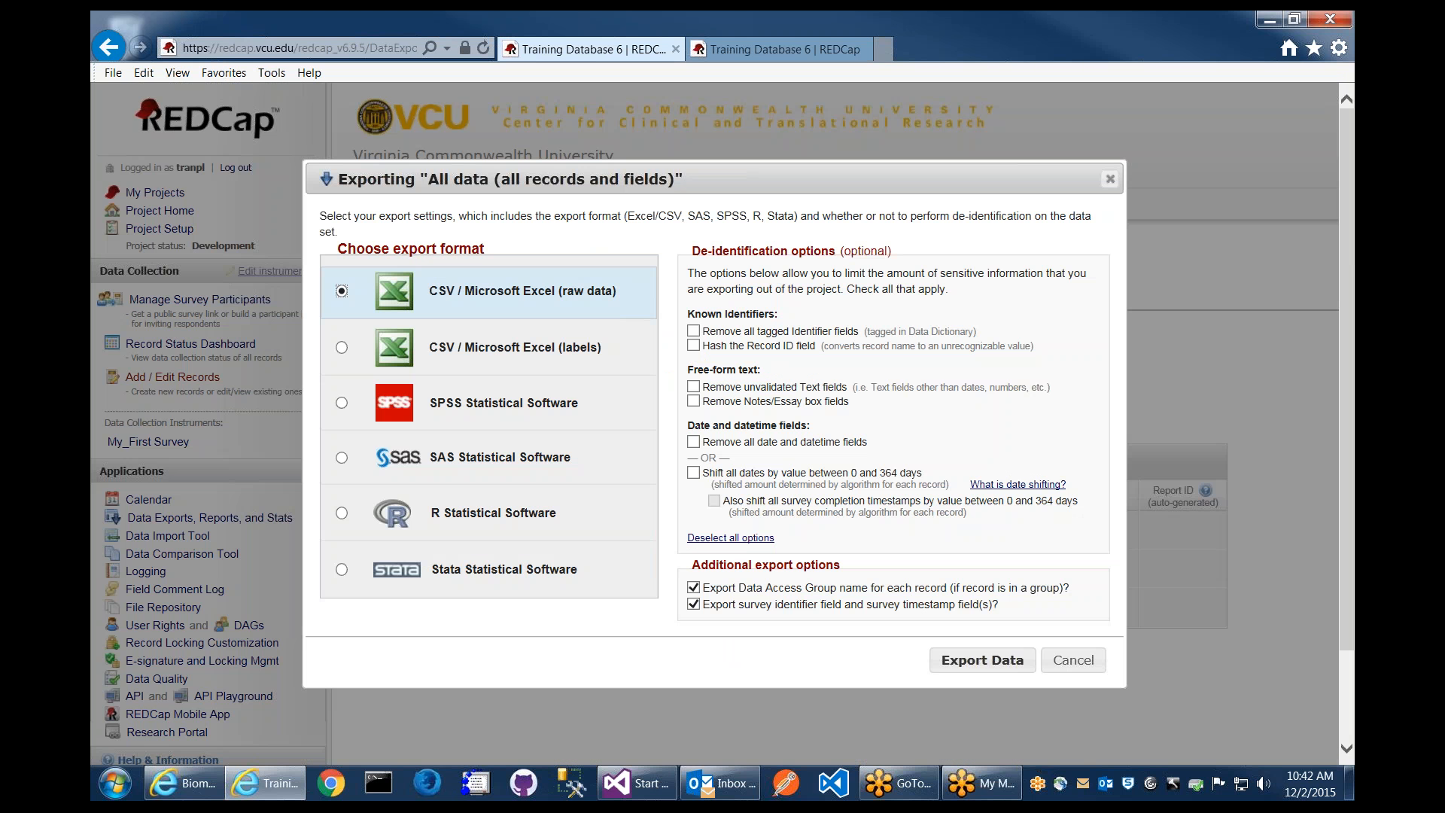
left_click(744, 389)
left_click_drag(849, 391, 714, 383)
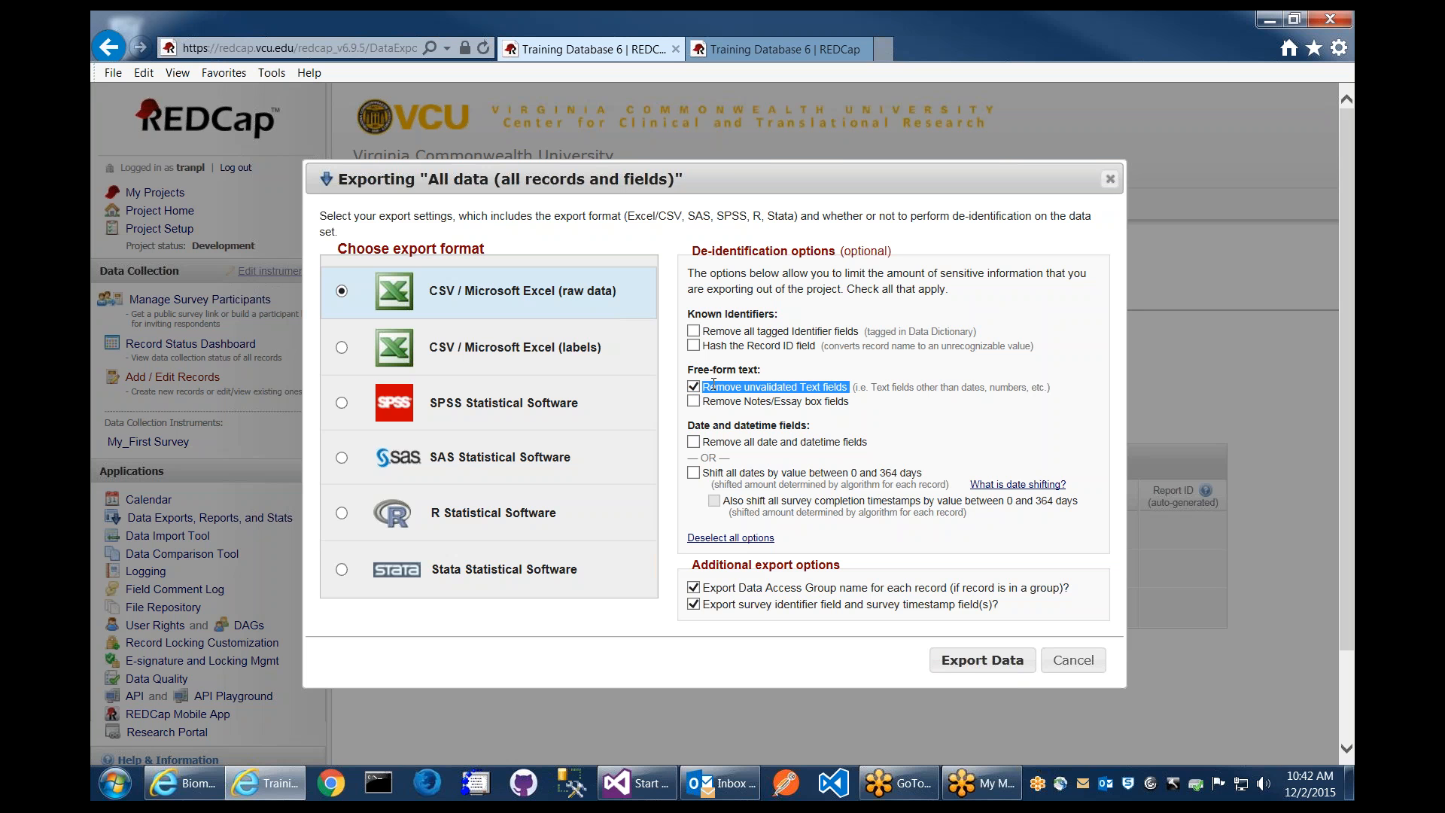
left_click(755, 385)
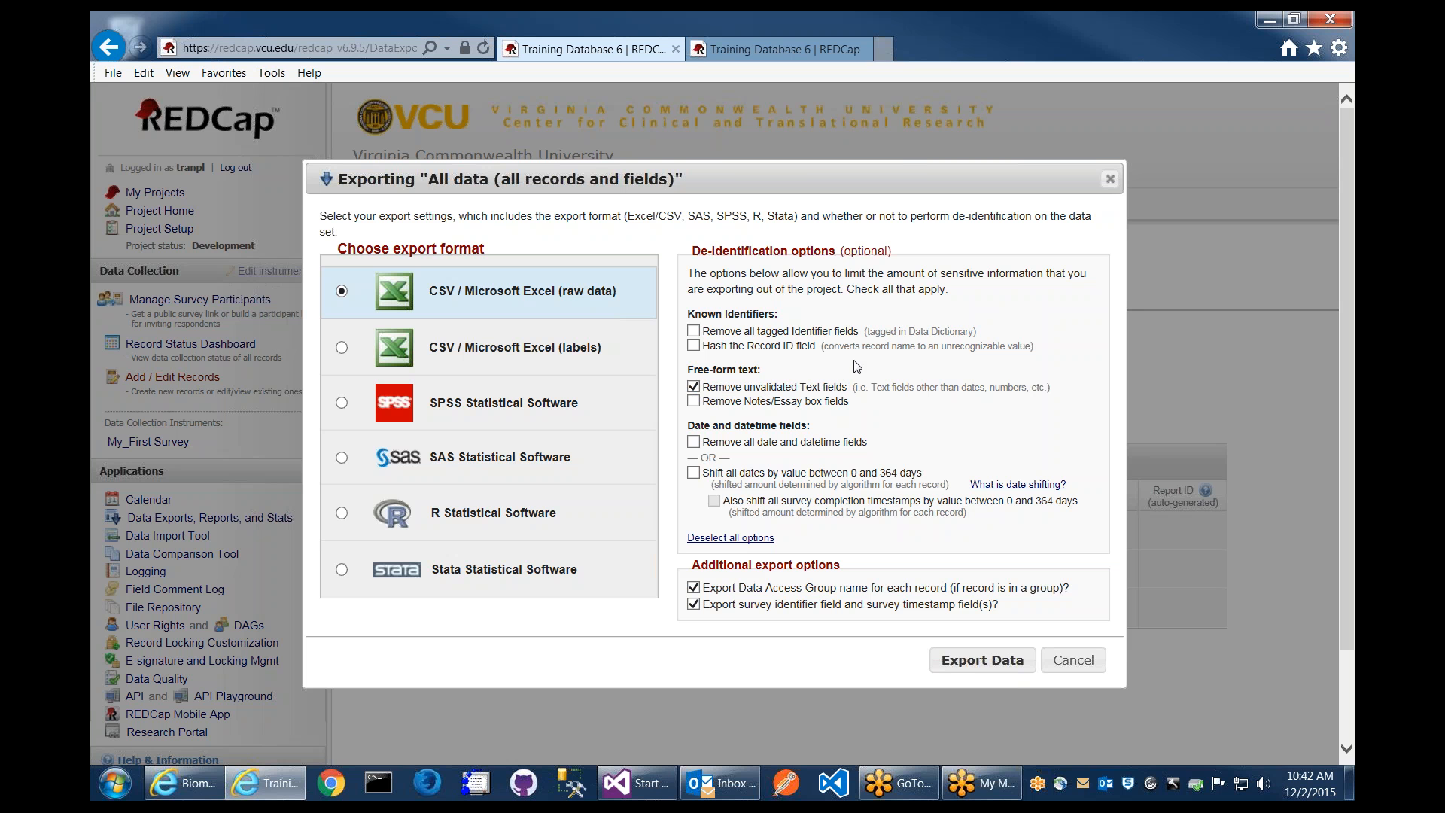
Go back to the Last Name field in the Online Designer and recheck its Validation choices, leaving None selected
left_click(802, 55)
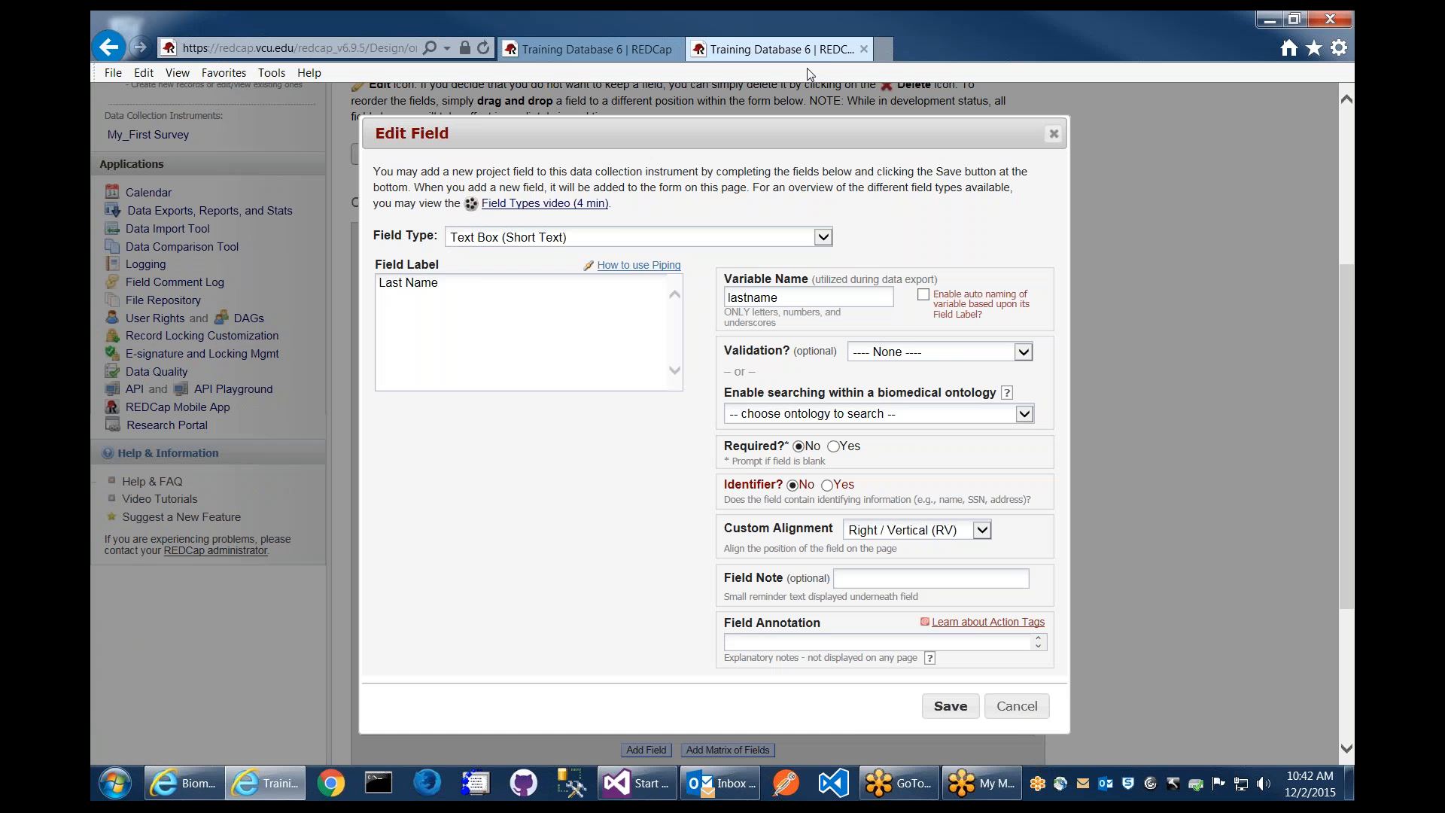
left_click(951, 358)
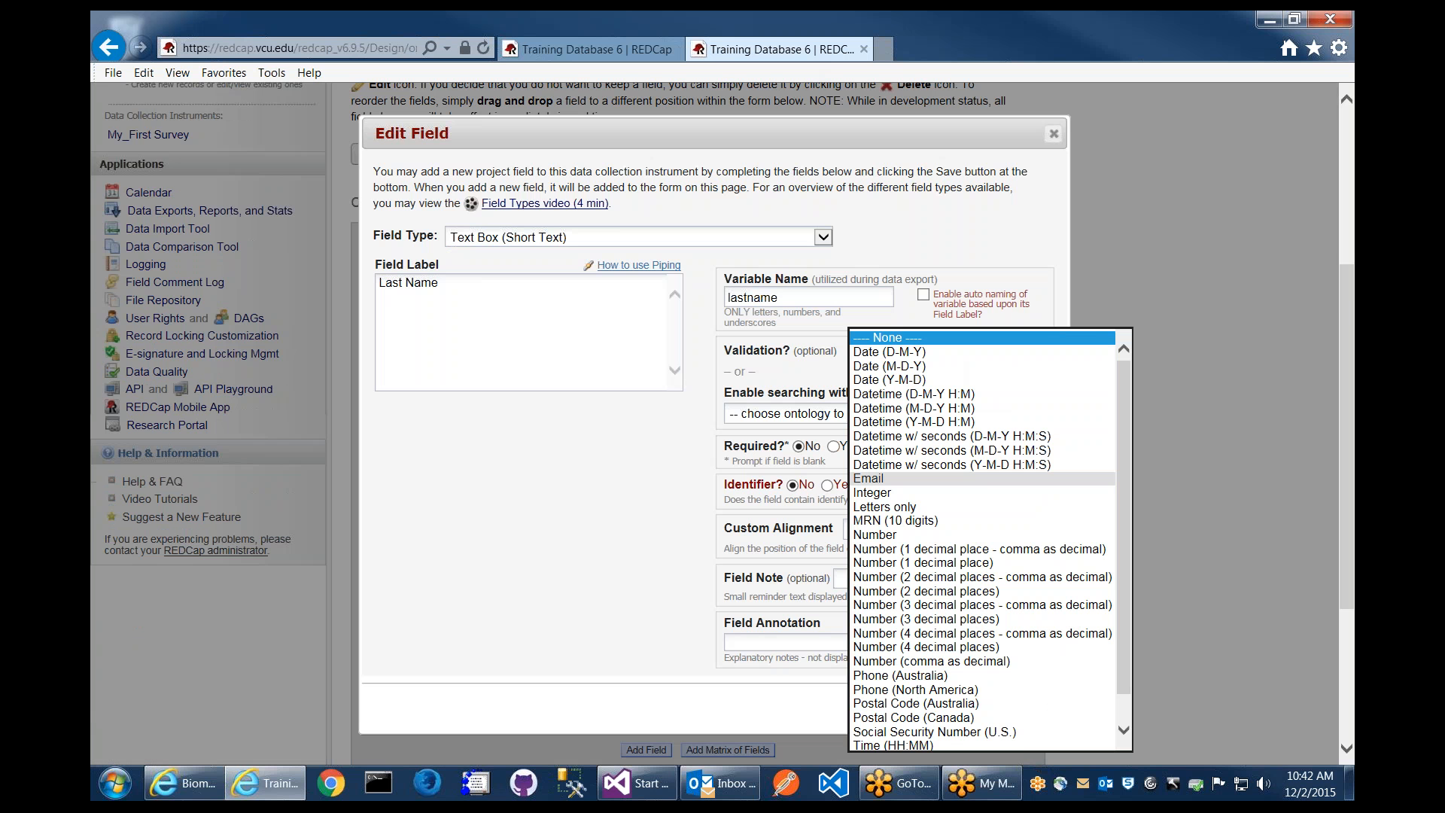
left_click(906, 333)
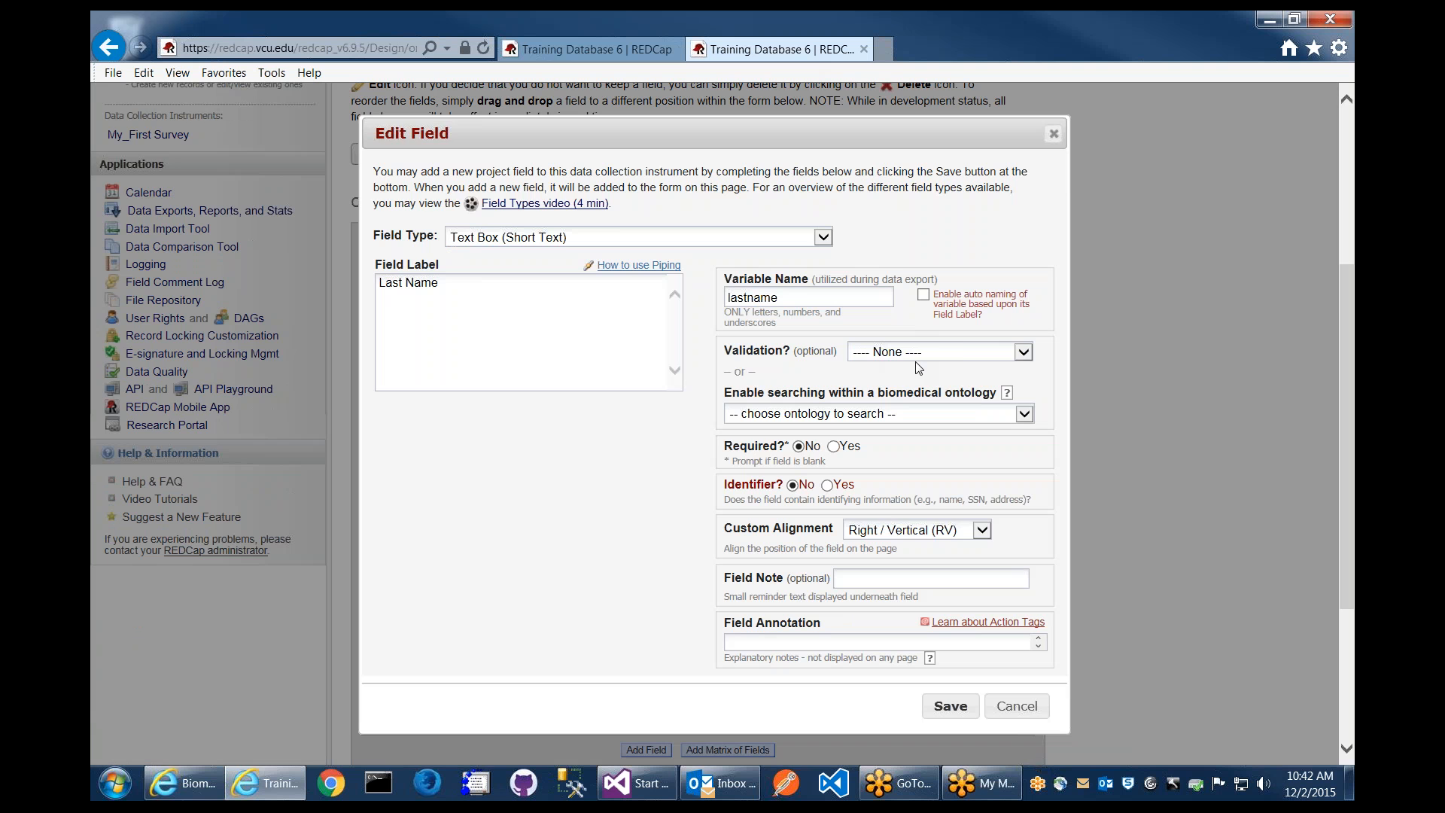
Return to the All data export settings and disable Remove unvalidated Text fields
left_click(632, 52)
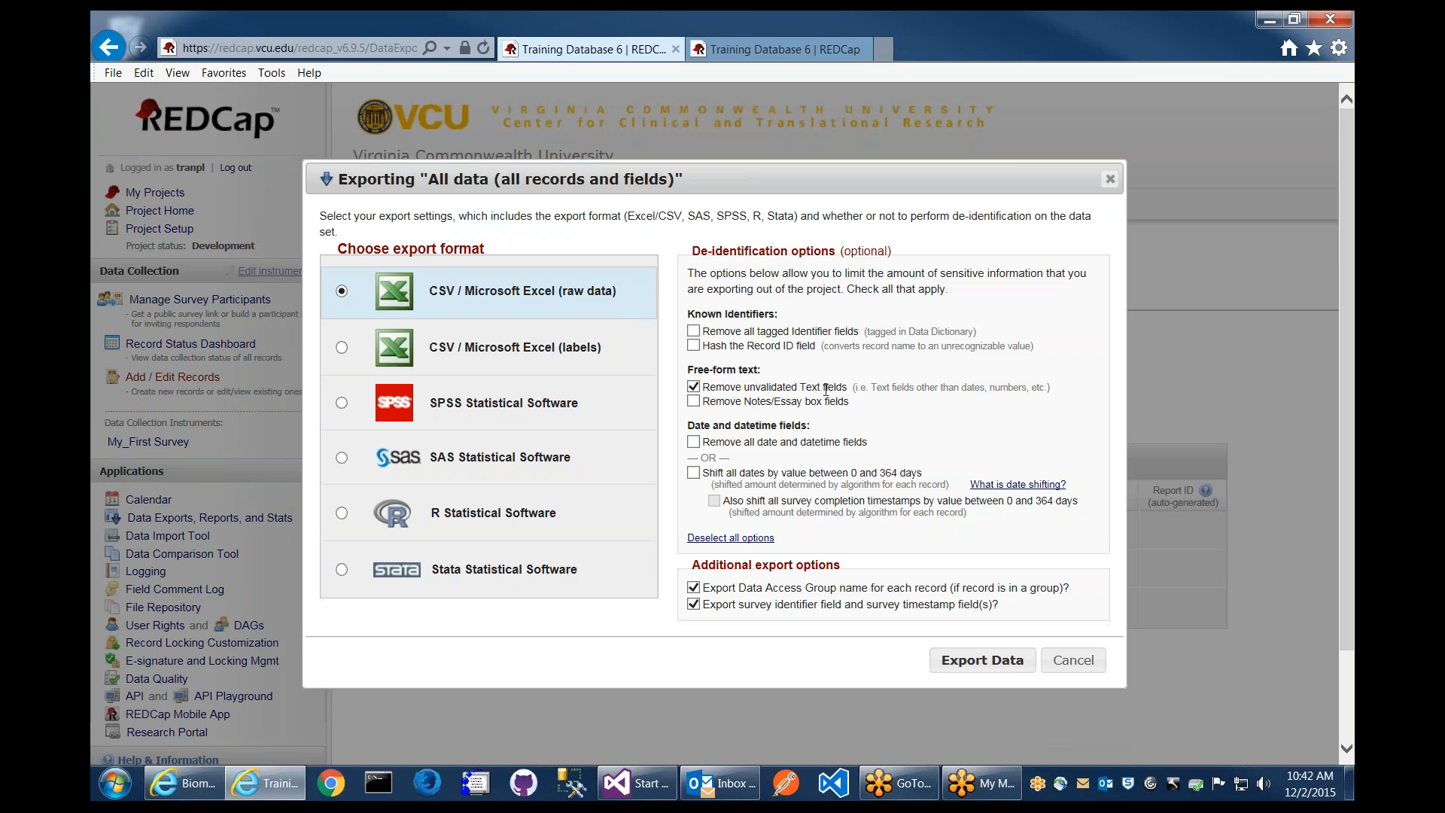
left_click(712, 387)
left_click_drag(849, 388, 715, 382)
left_click(716, 383)
Examine the Remove Notes/Essay box fields option under Free-form text, leaving it disabled
triple_click(756, 401)
left_click(799, 405)
left_click_drag(847, 404, 701, 402)
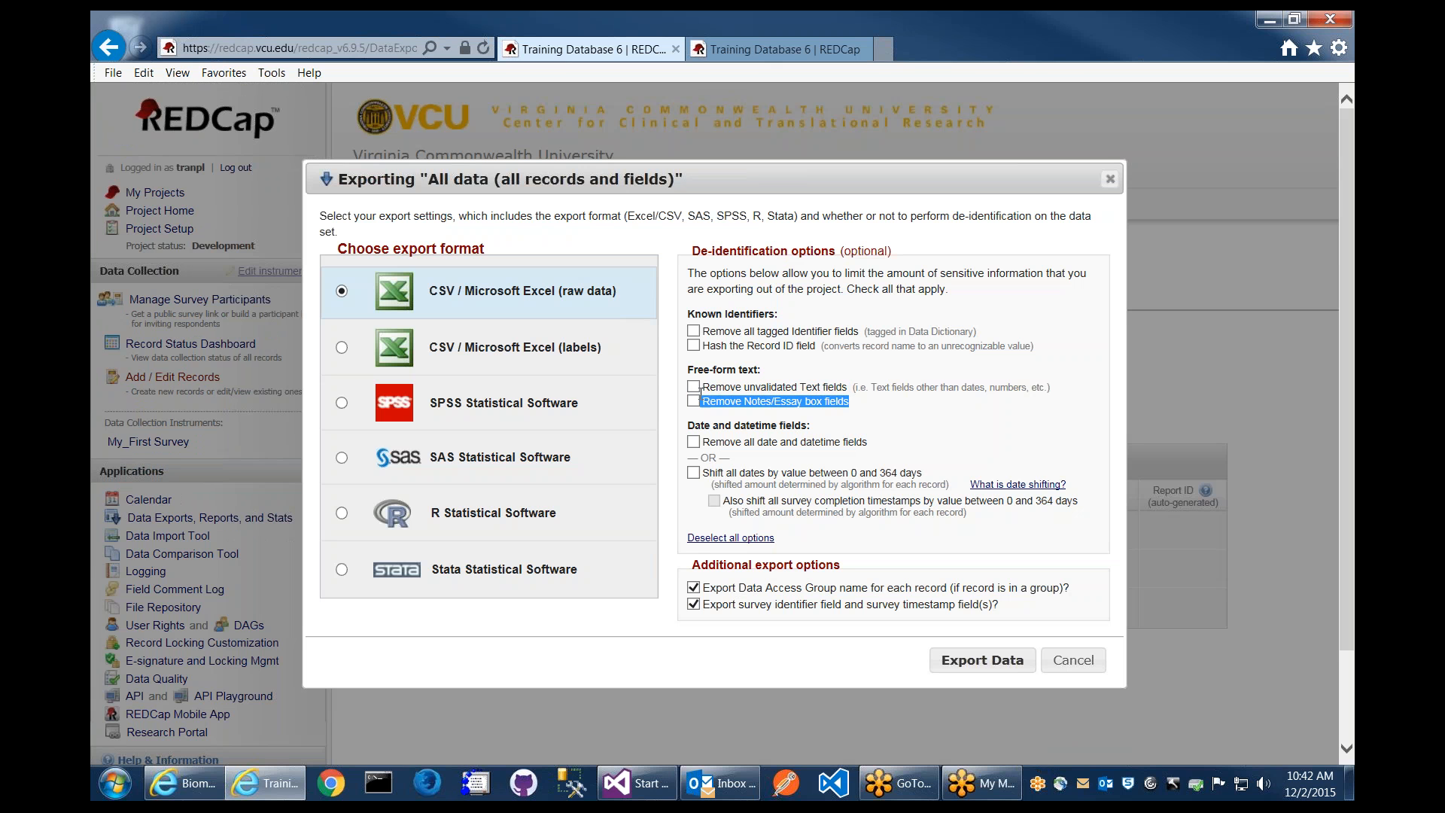
left_click(743, 400)
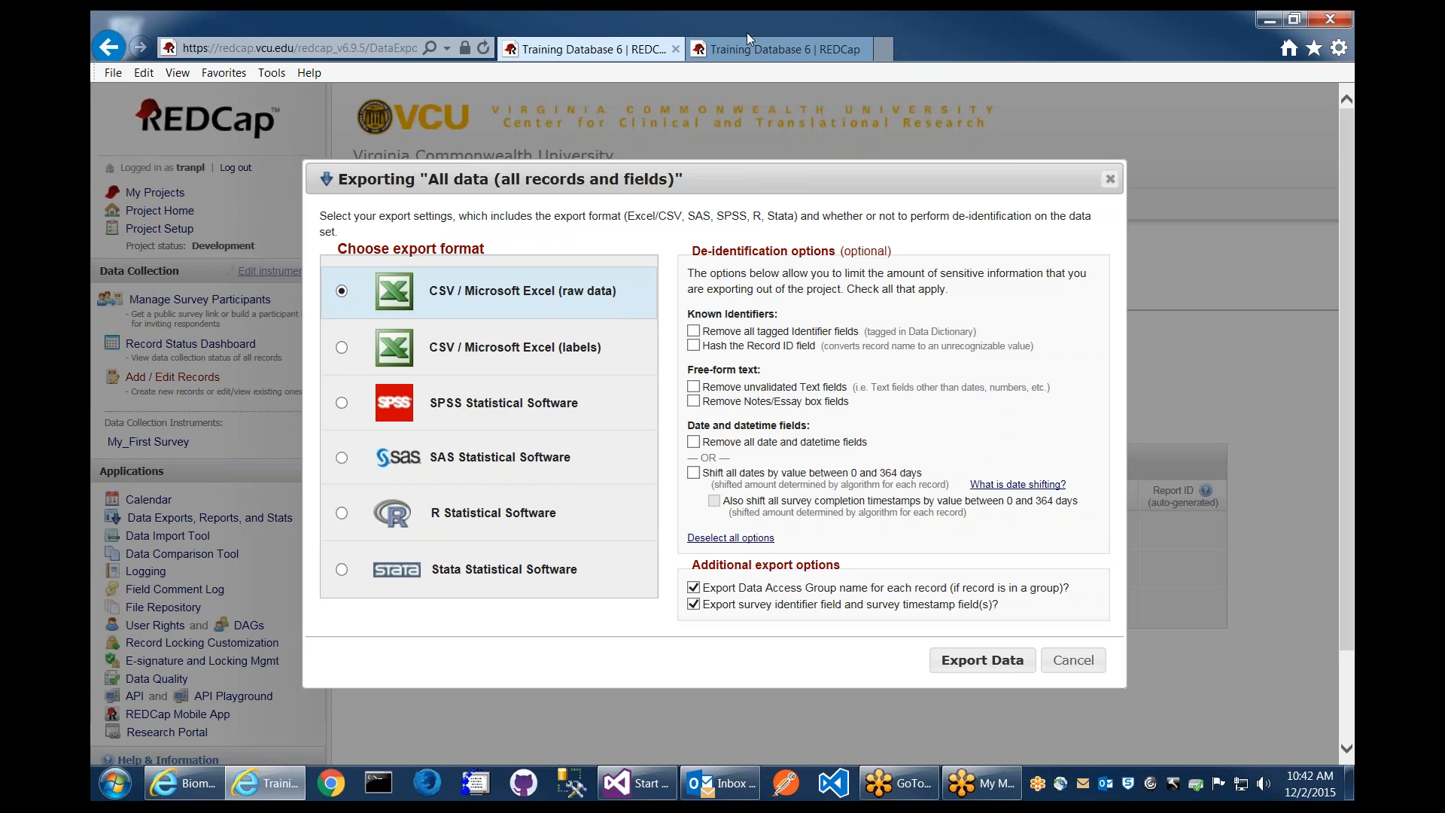
Change the Last Name field's type to Notes Box (Paragraph Text) in the Online Designer and save the field
left_click(775, 49)
left_click(722, 238)
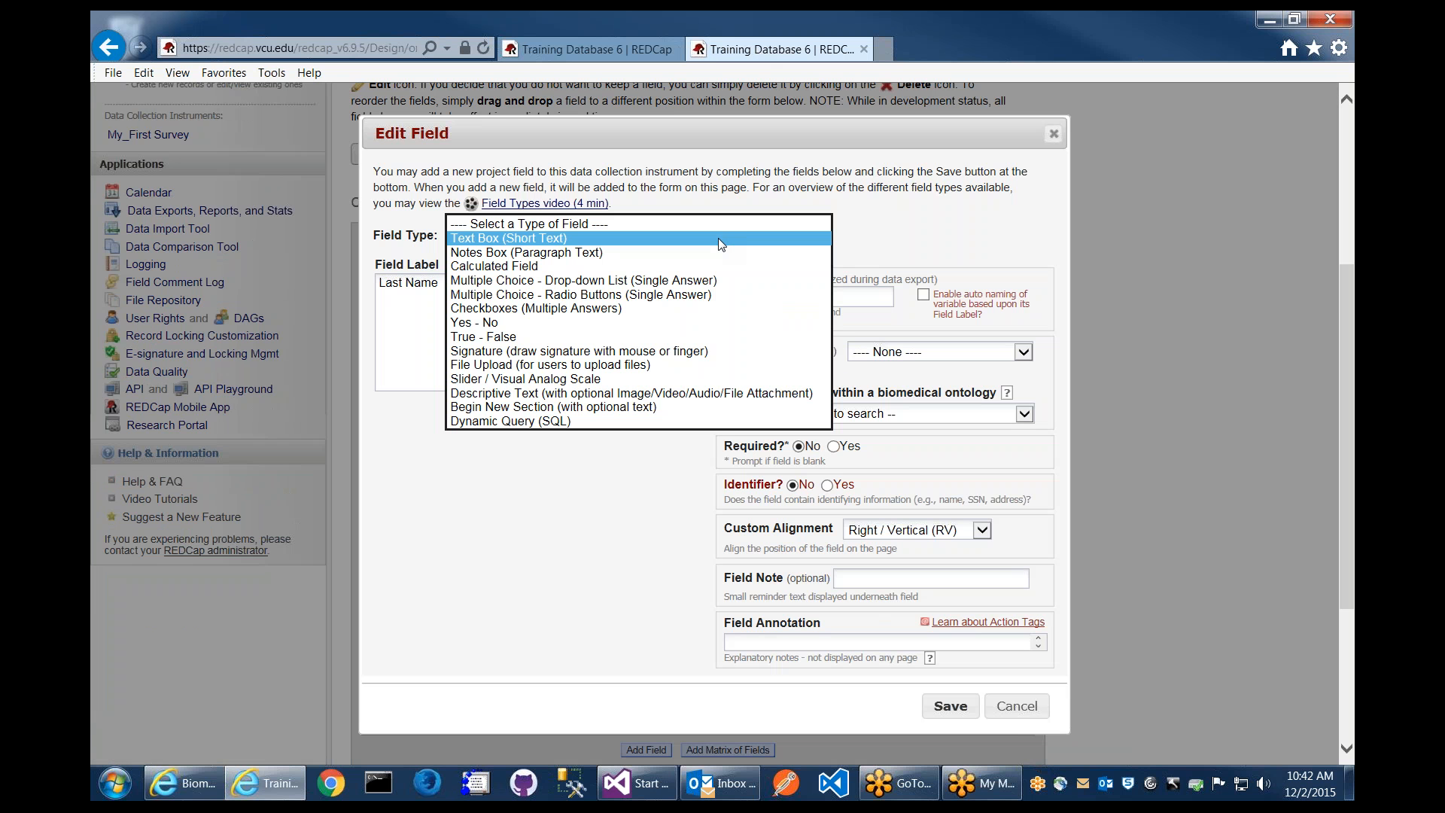
left_click(722, 248)
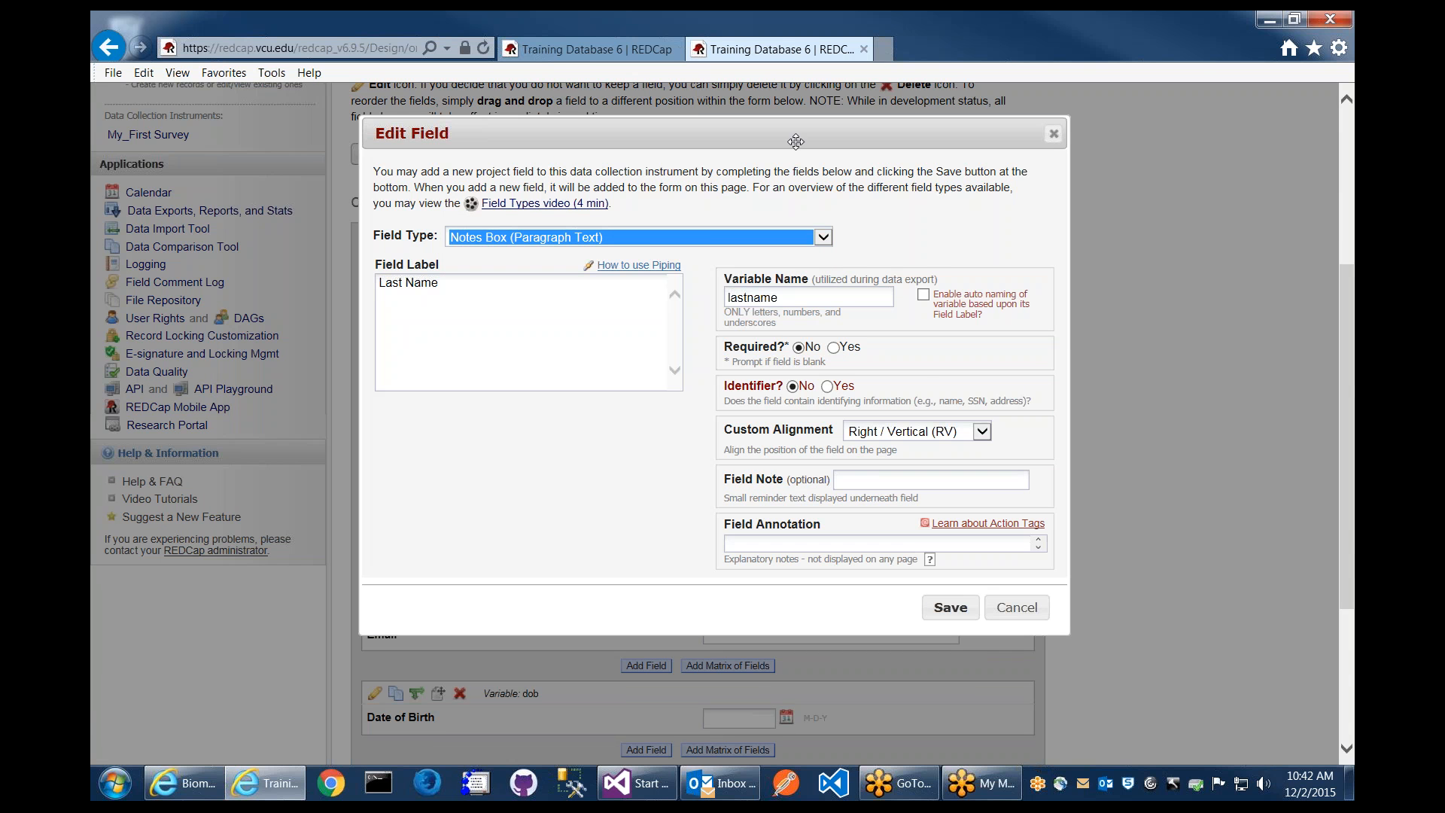
left_click_drag(795, 141, 688, 137)
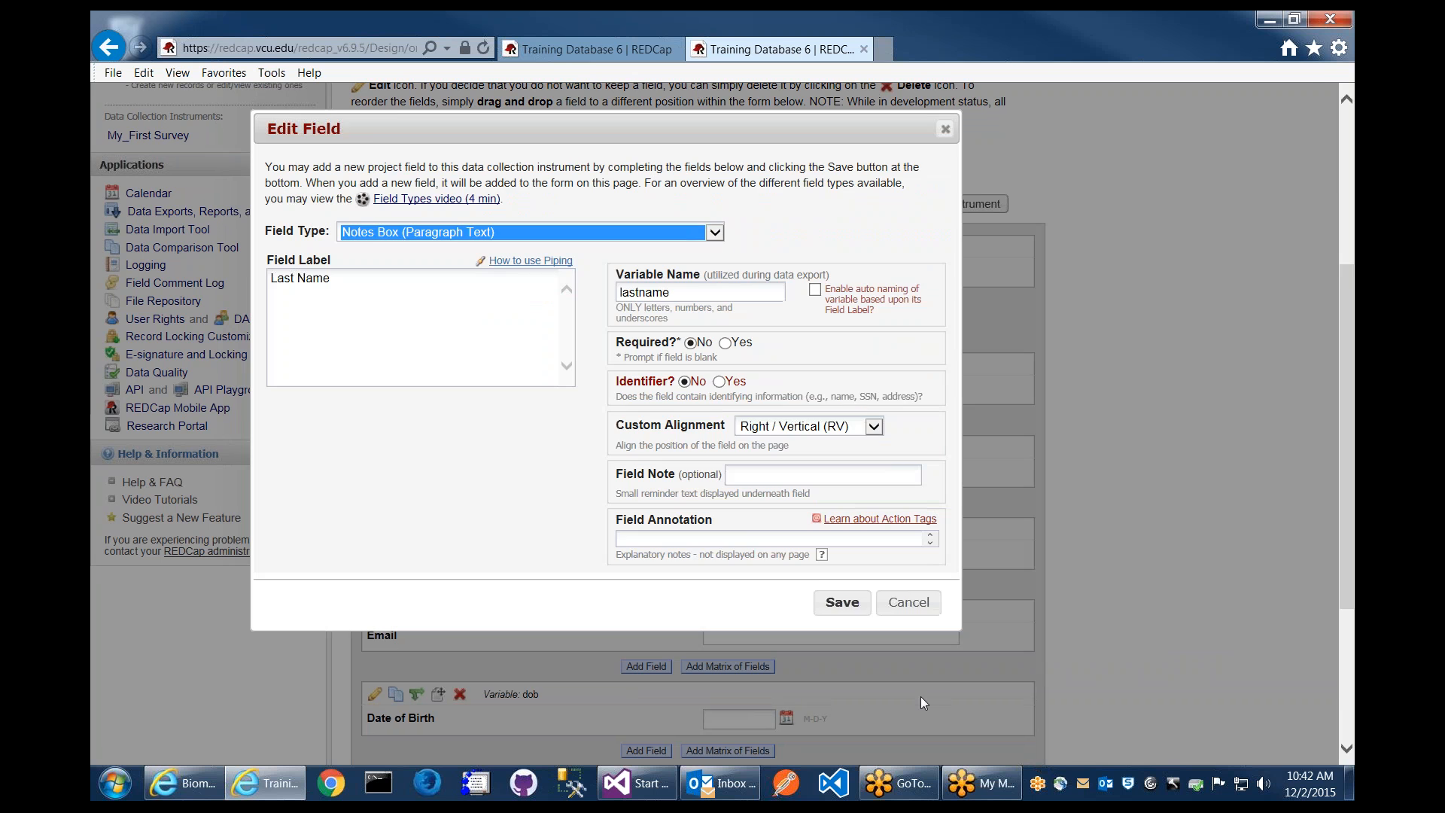
left_click(842, 601)
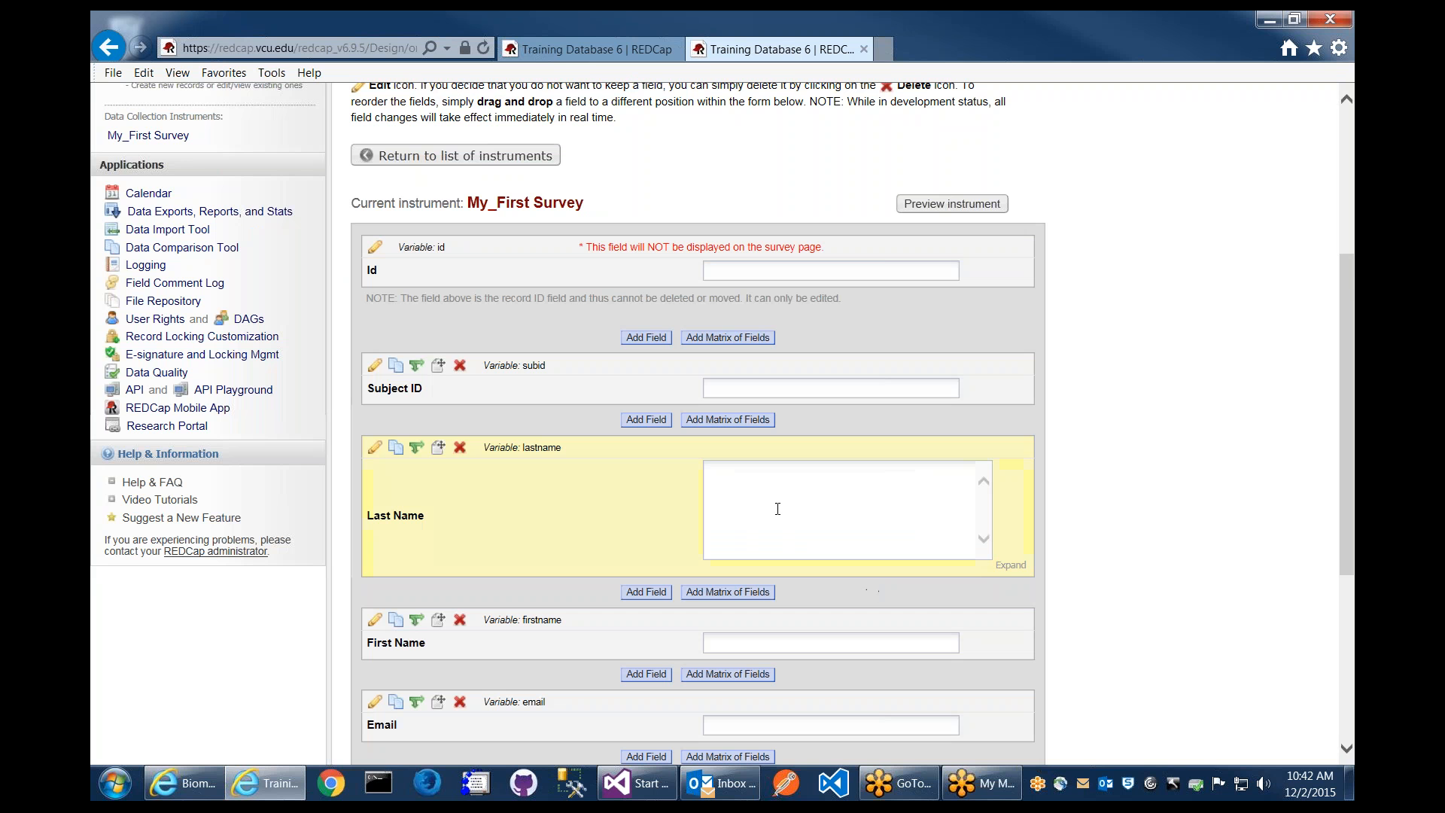
Set the Last Name field's type back to Text Box (Short Text) and save the field
left_click(374, 447)
left_click(602, 288)
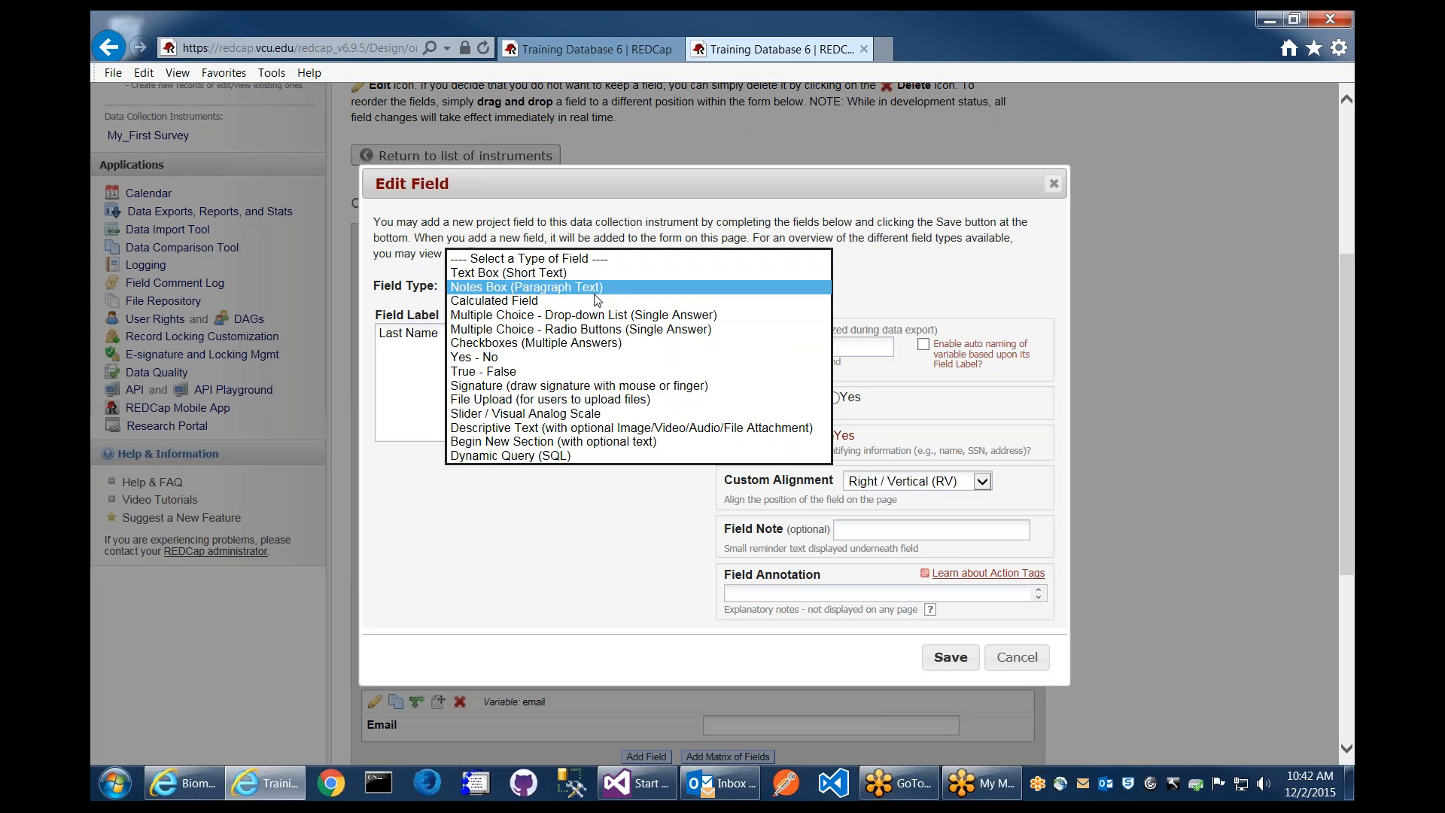
left_click(588, 278)
left_click(589, 287)
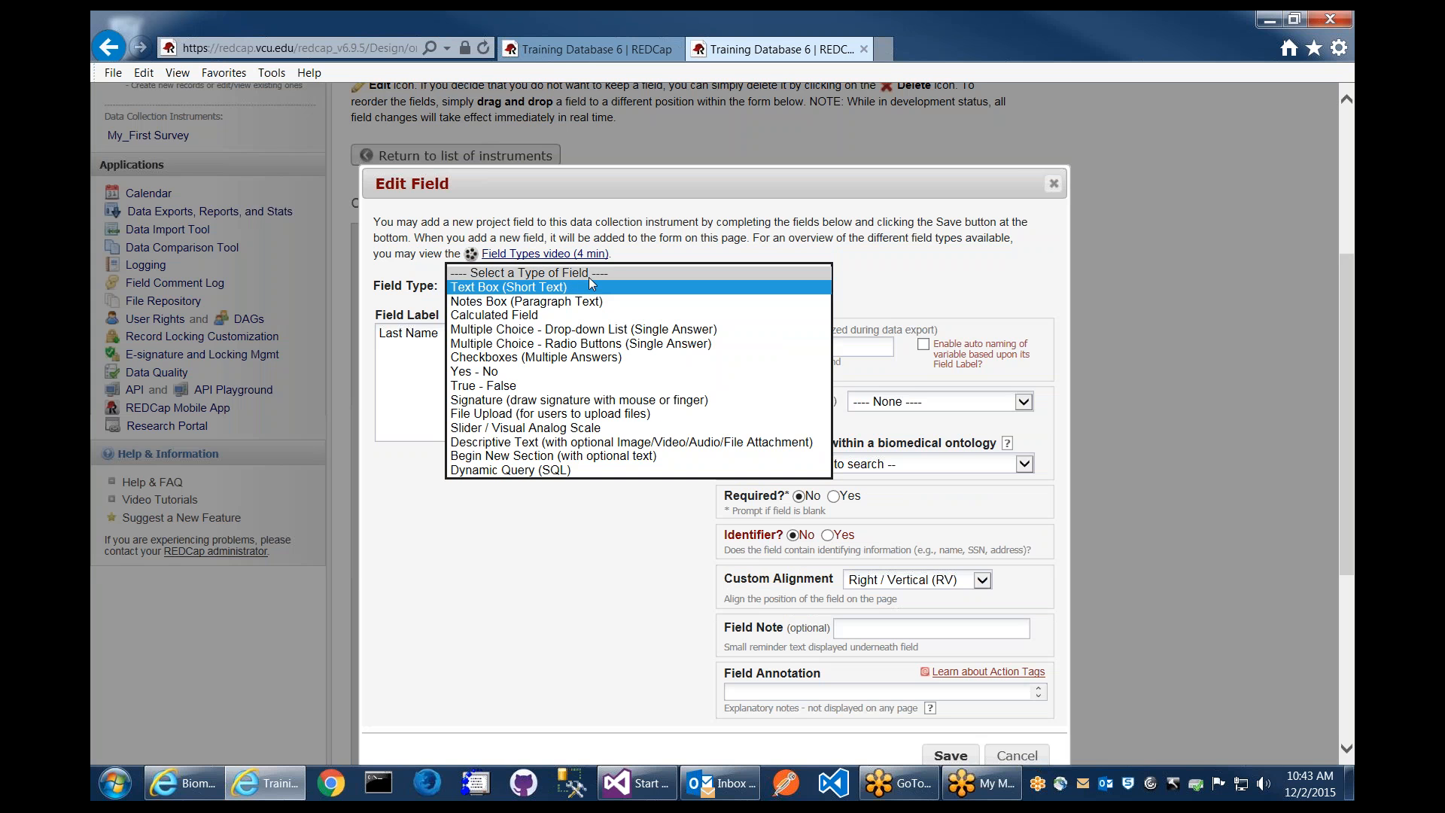
left_click(588, 277)
key("Down")
scroll(939, 579, "down", 3)
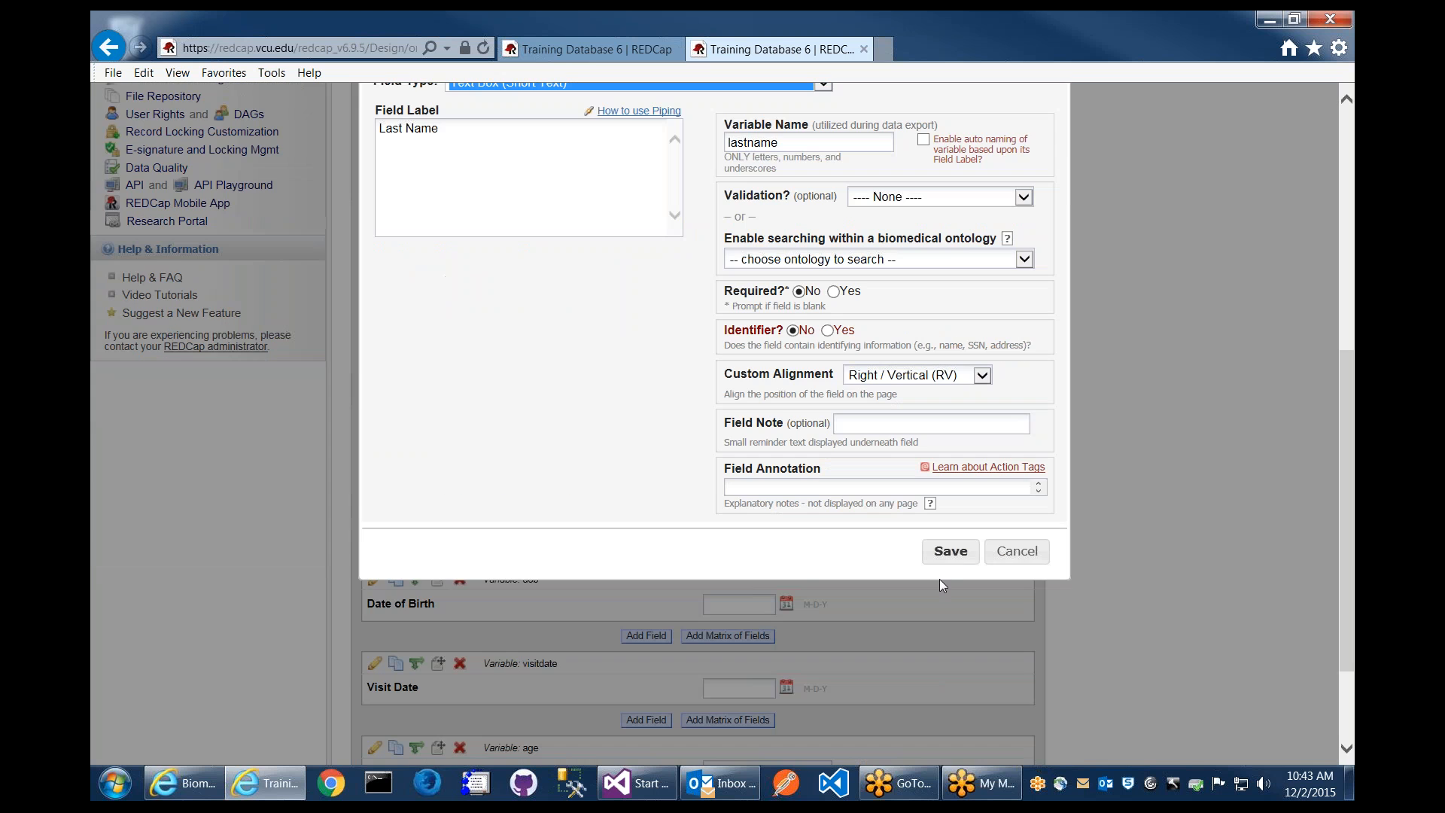
left_click(948, 549)
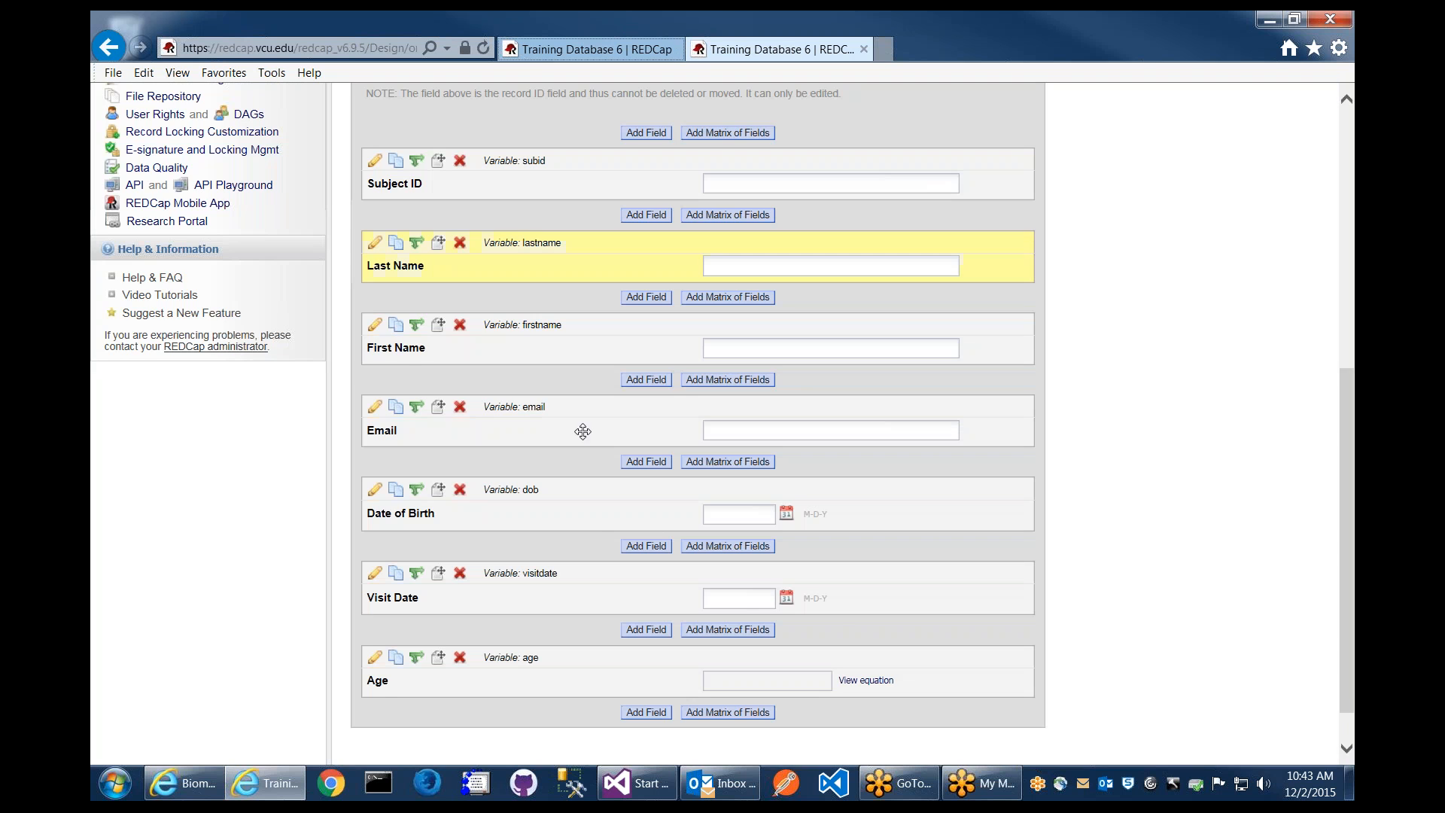
Examine the Remove all date and datetime fields export option and locate the date fields in the My_First_Survey instrument
left_click(589, 48)
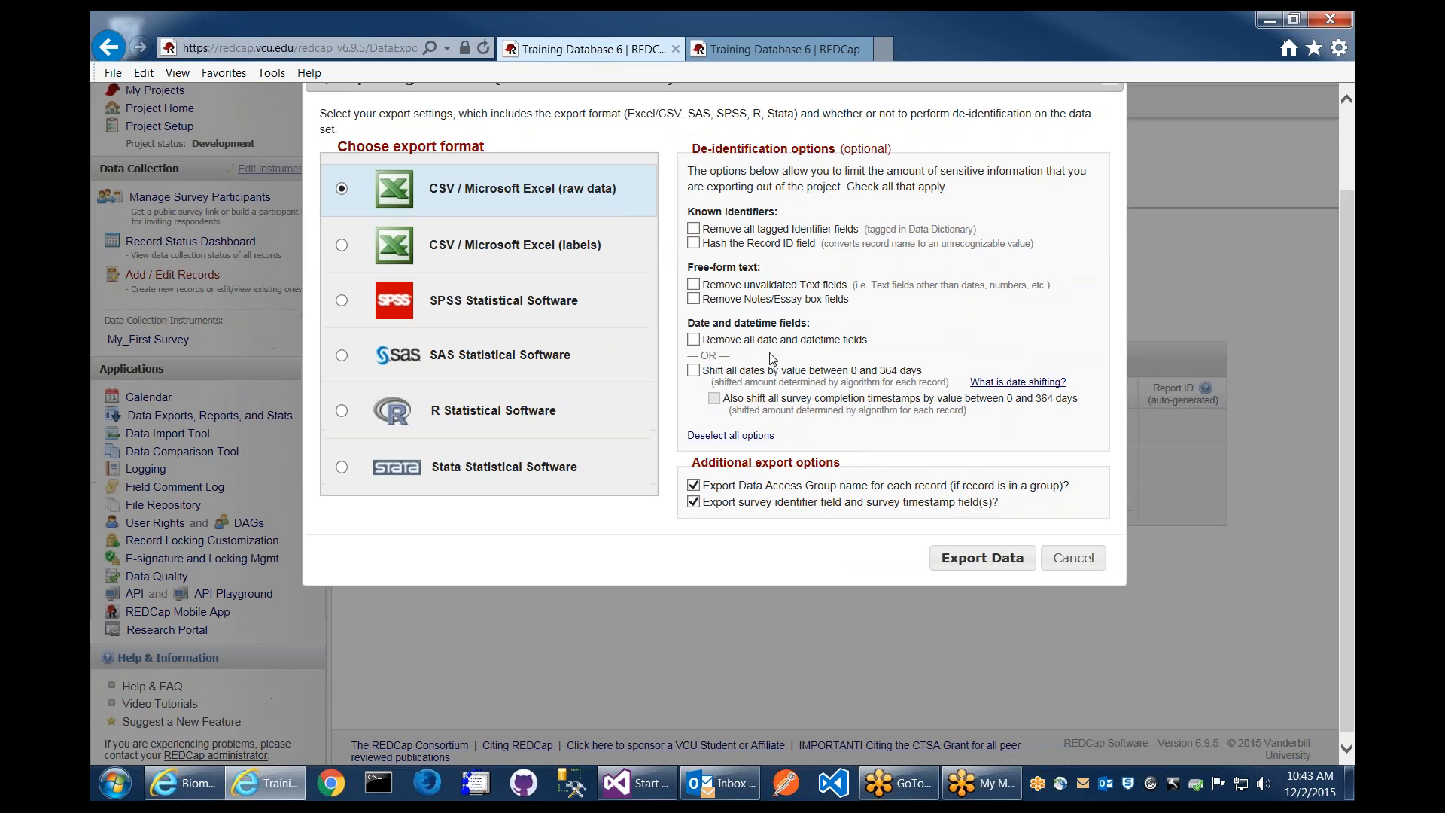
scroll(772, 368, "down", 2)
scroll(771, 368, "up", 2)
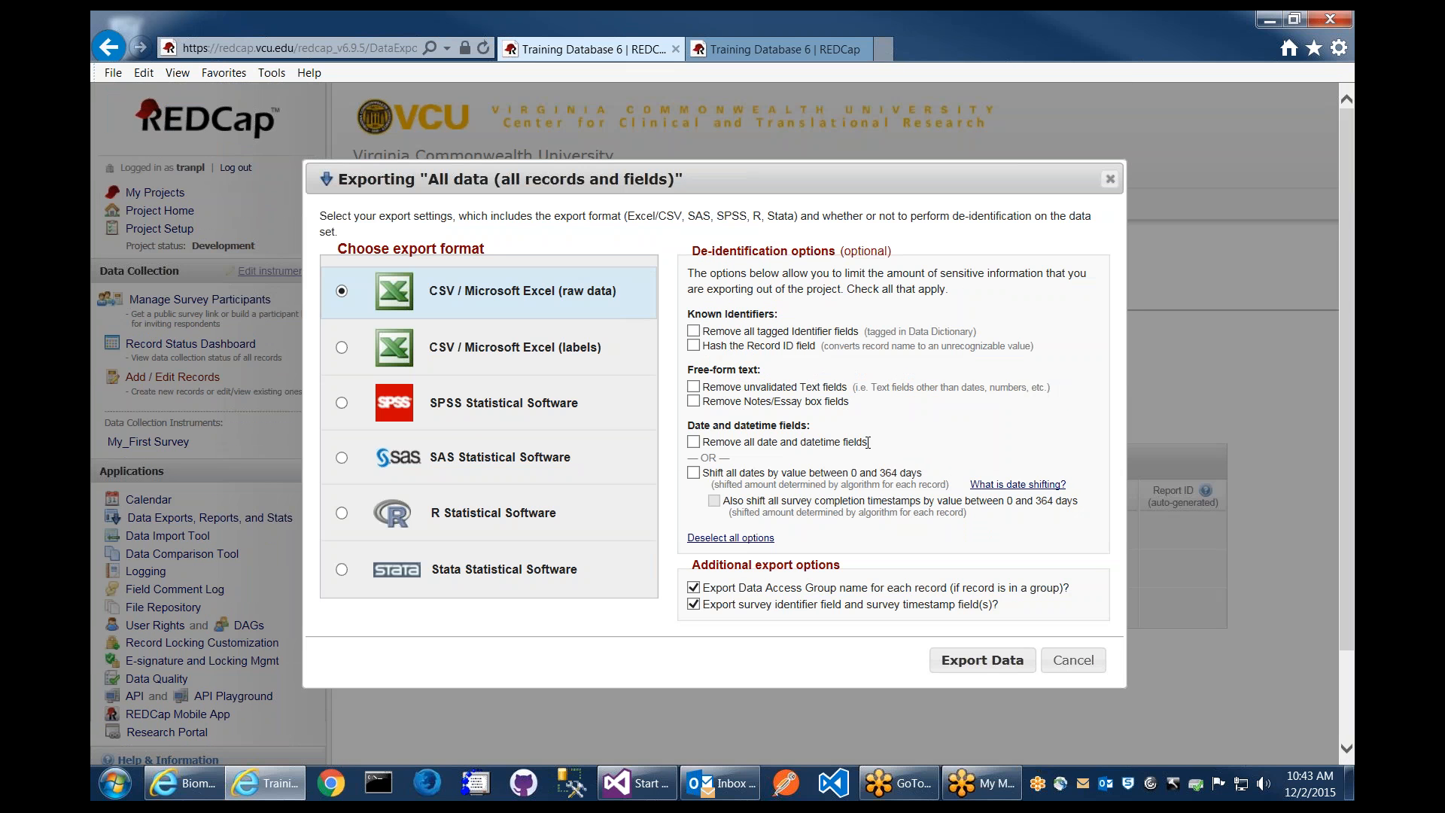
left_click_drag(868, 443, 701, 436)
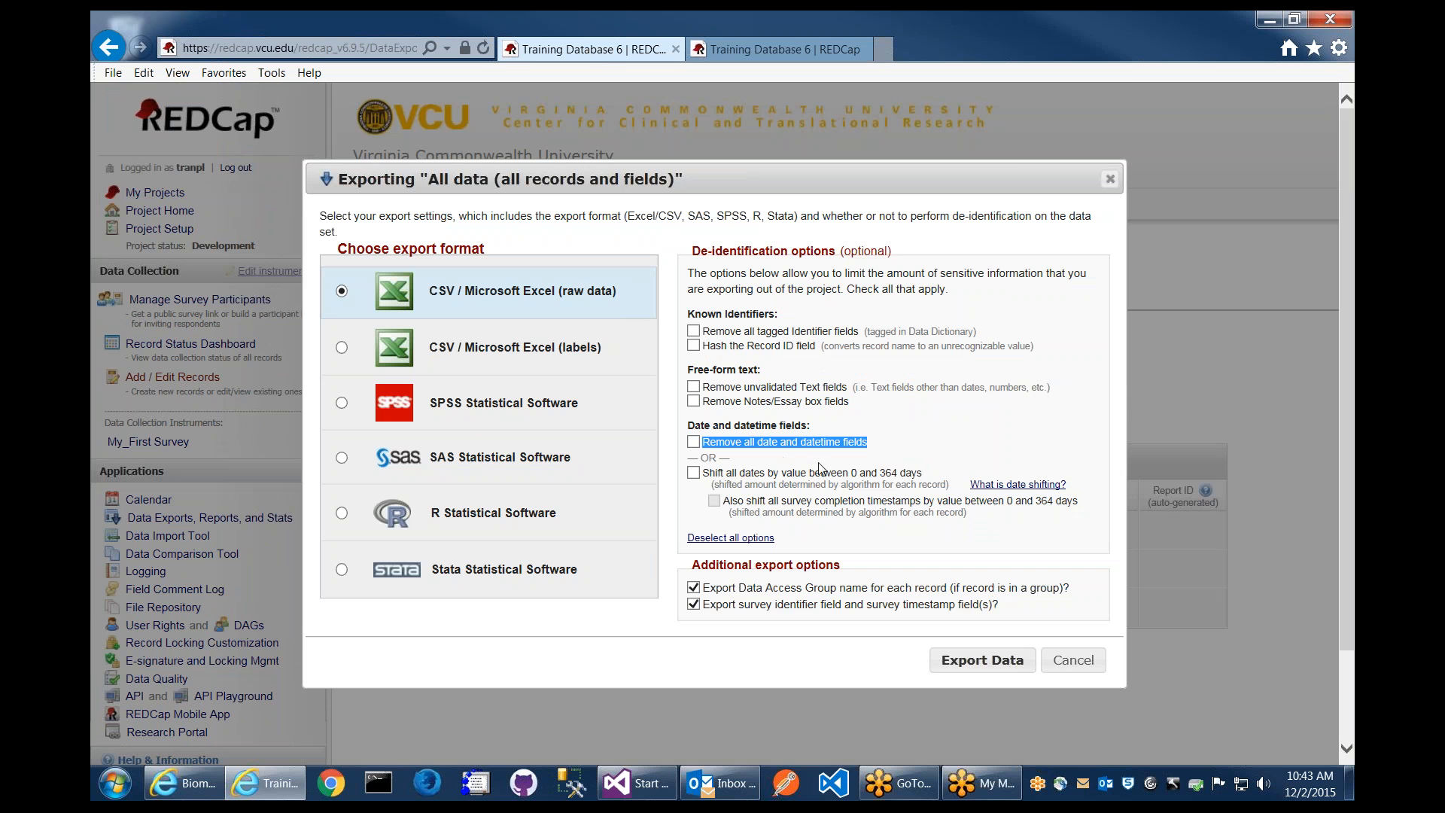
left_click(836, 421)
left_click(783, 54)
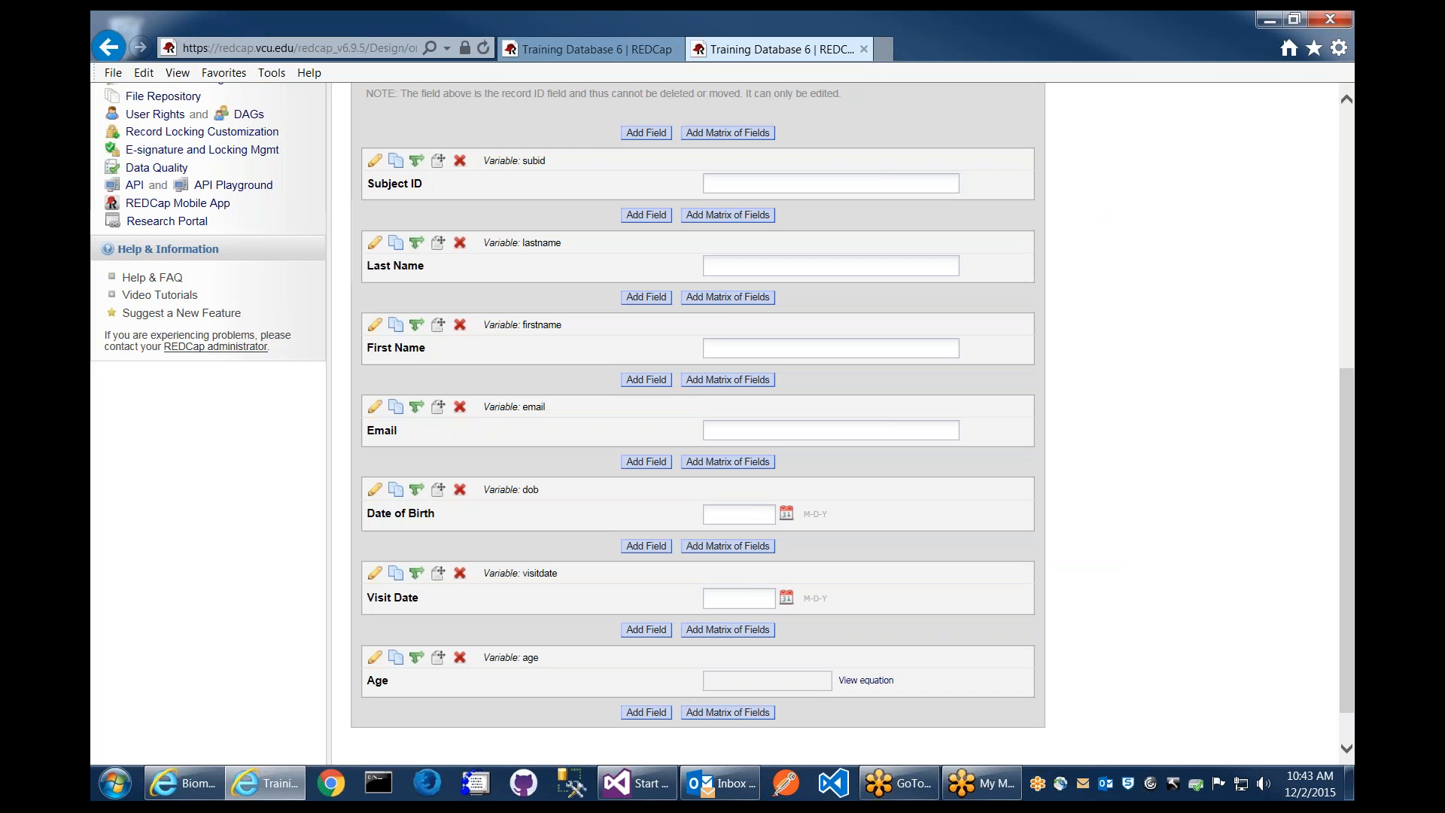
scroll(527, 376, "down", 2)
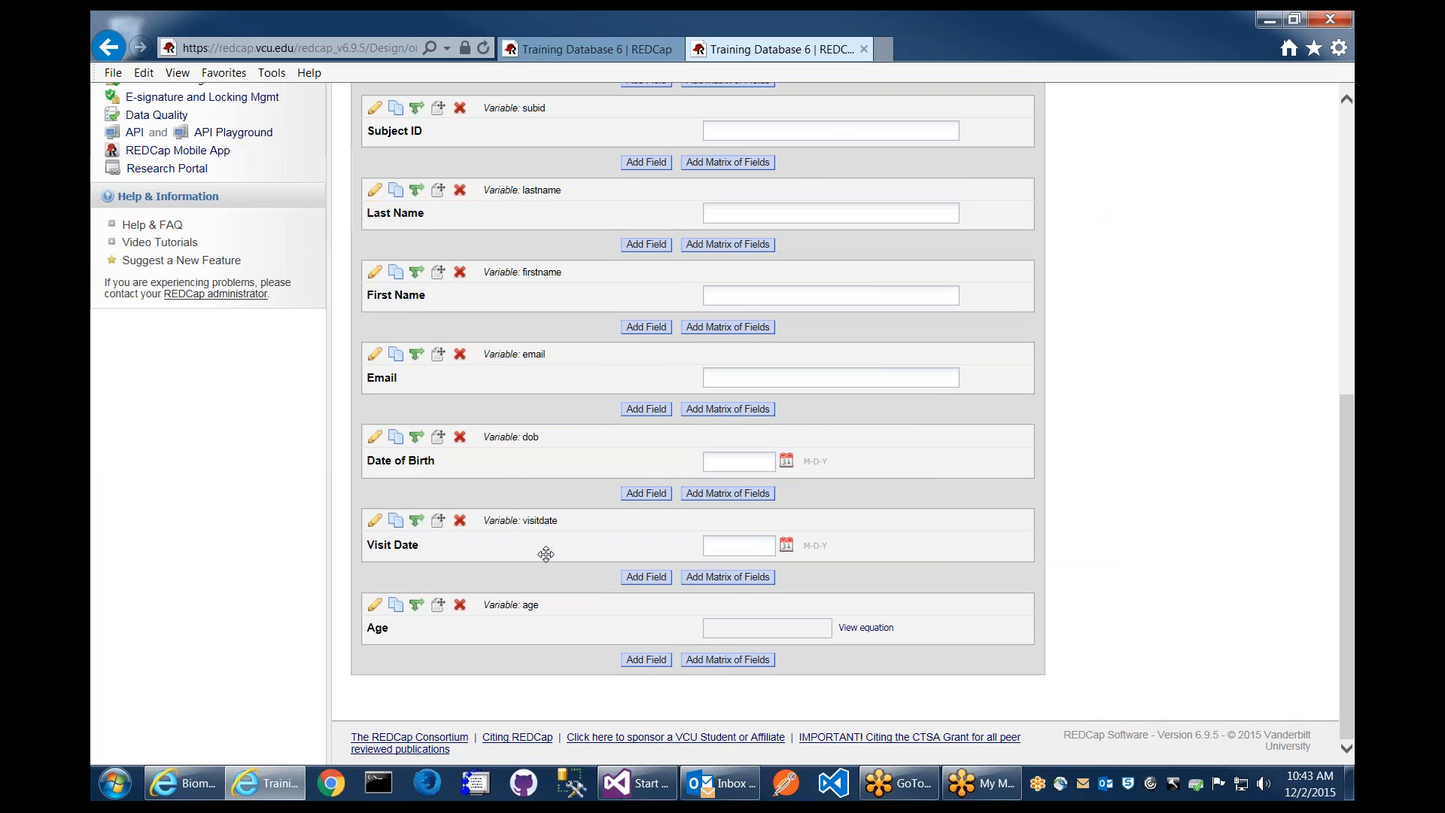
Return to the export settings of the All data report and examine the option to shift all dates by 0 to 364 days
left_click(579, 46)
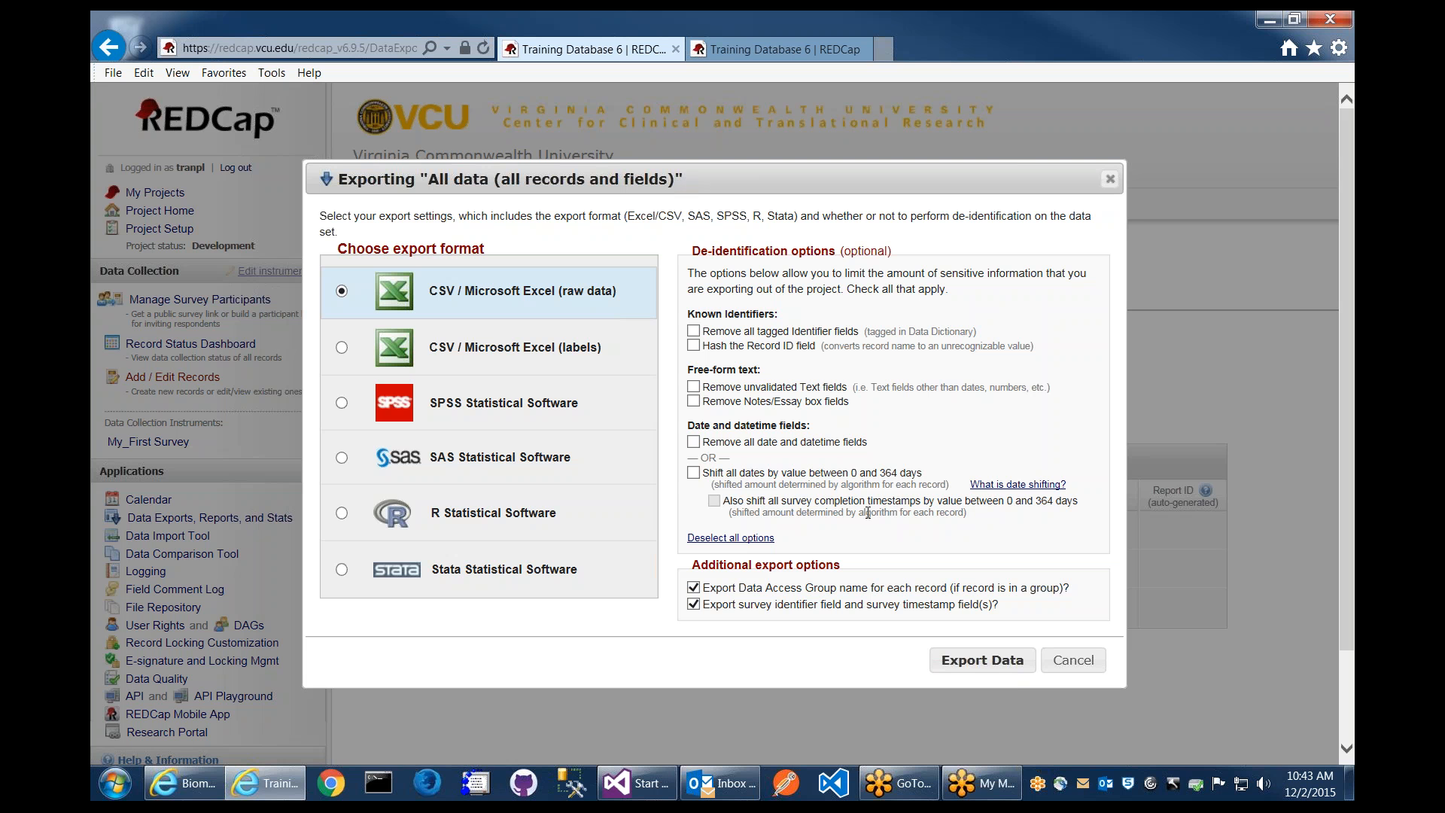
left_click_drag(937, 472, 711, 472)
left_click(805, 502)
scroll(1021, 491, "down", 2)
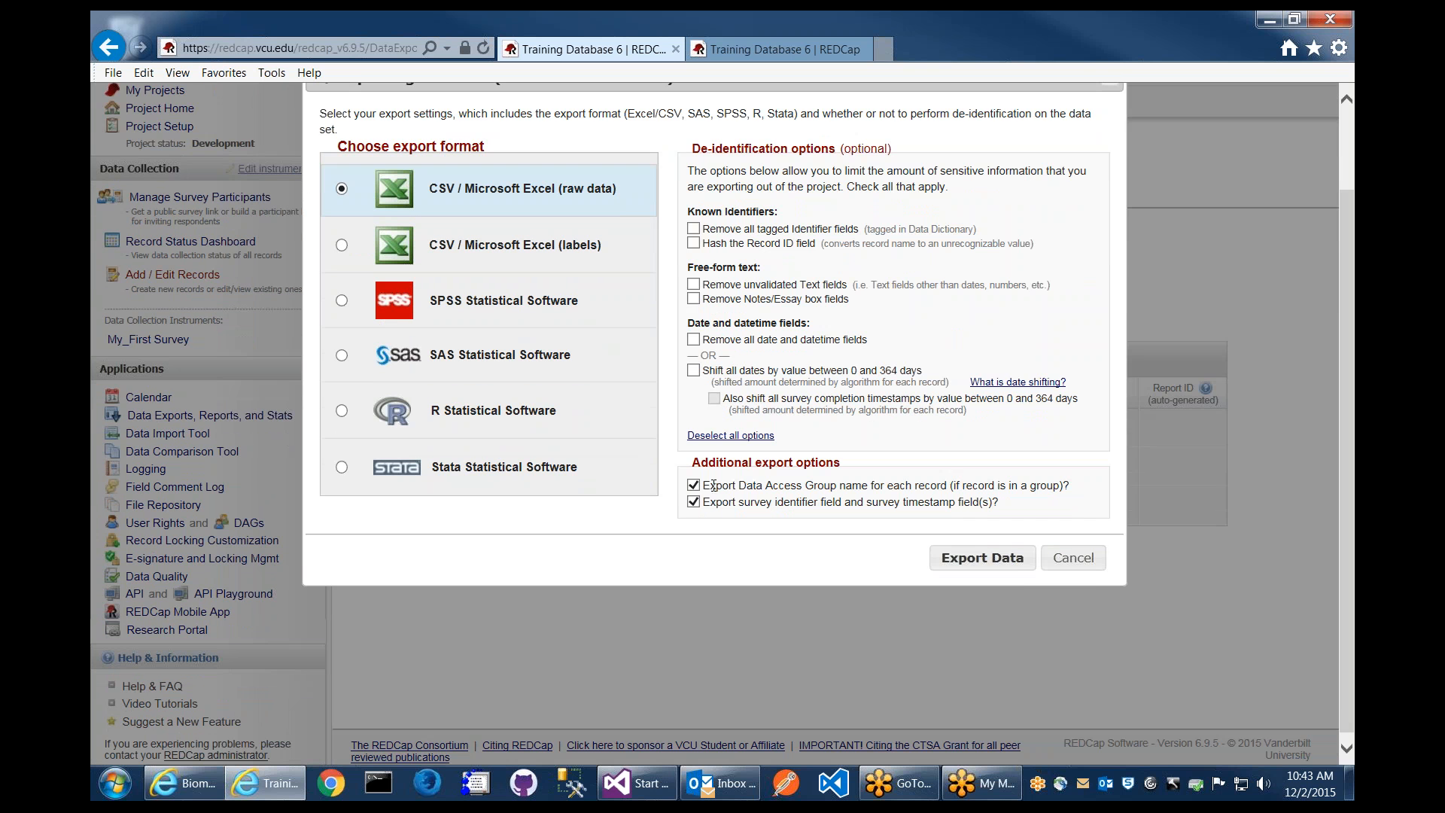
Examine the additional export options, focusing on exporting the Data Access Group name for each record
left_click_drag(693, 461, 899, 467)
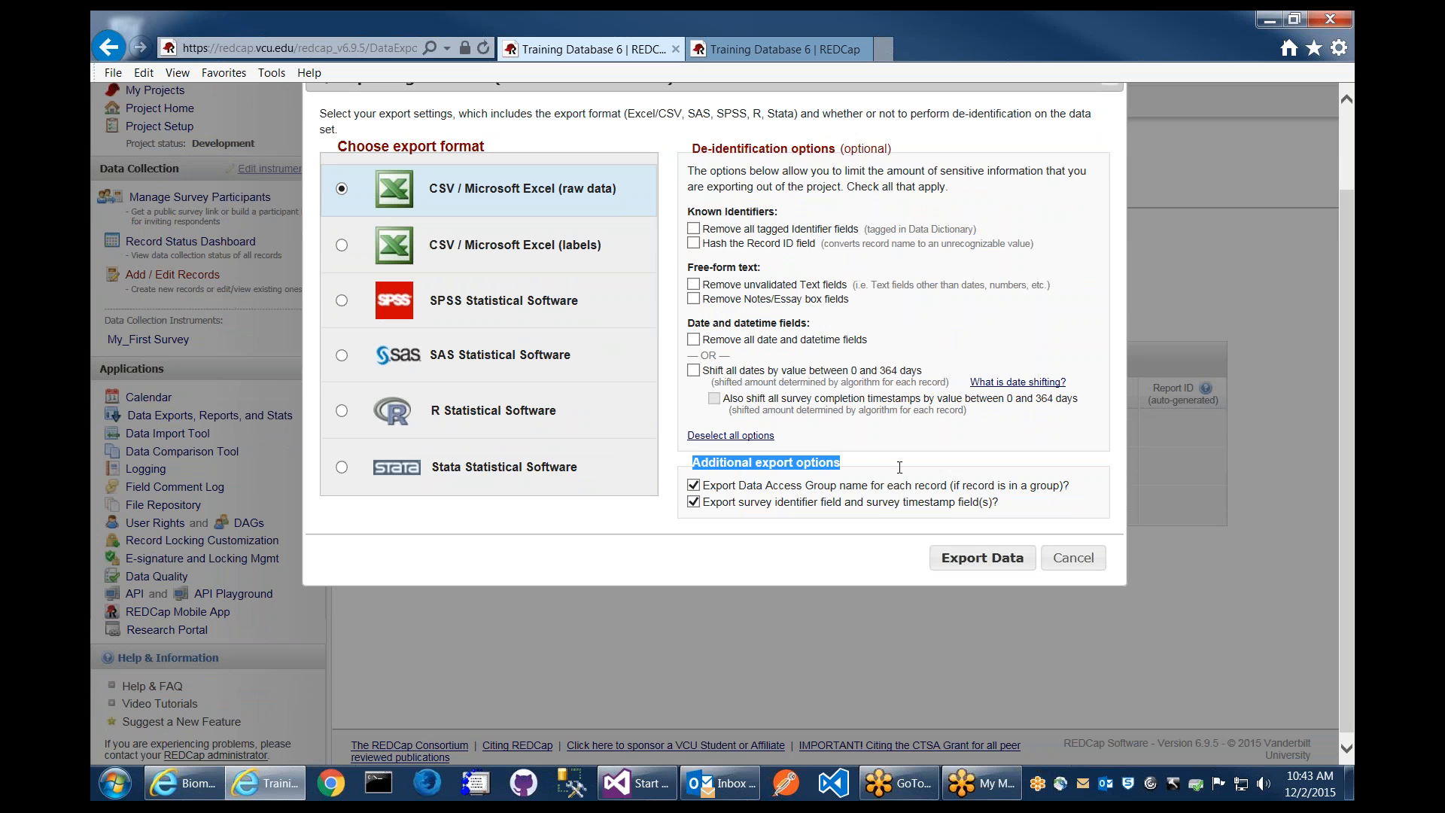
left_click(899, 467)
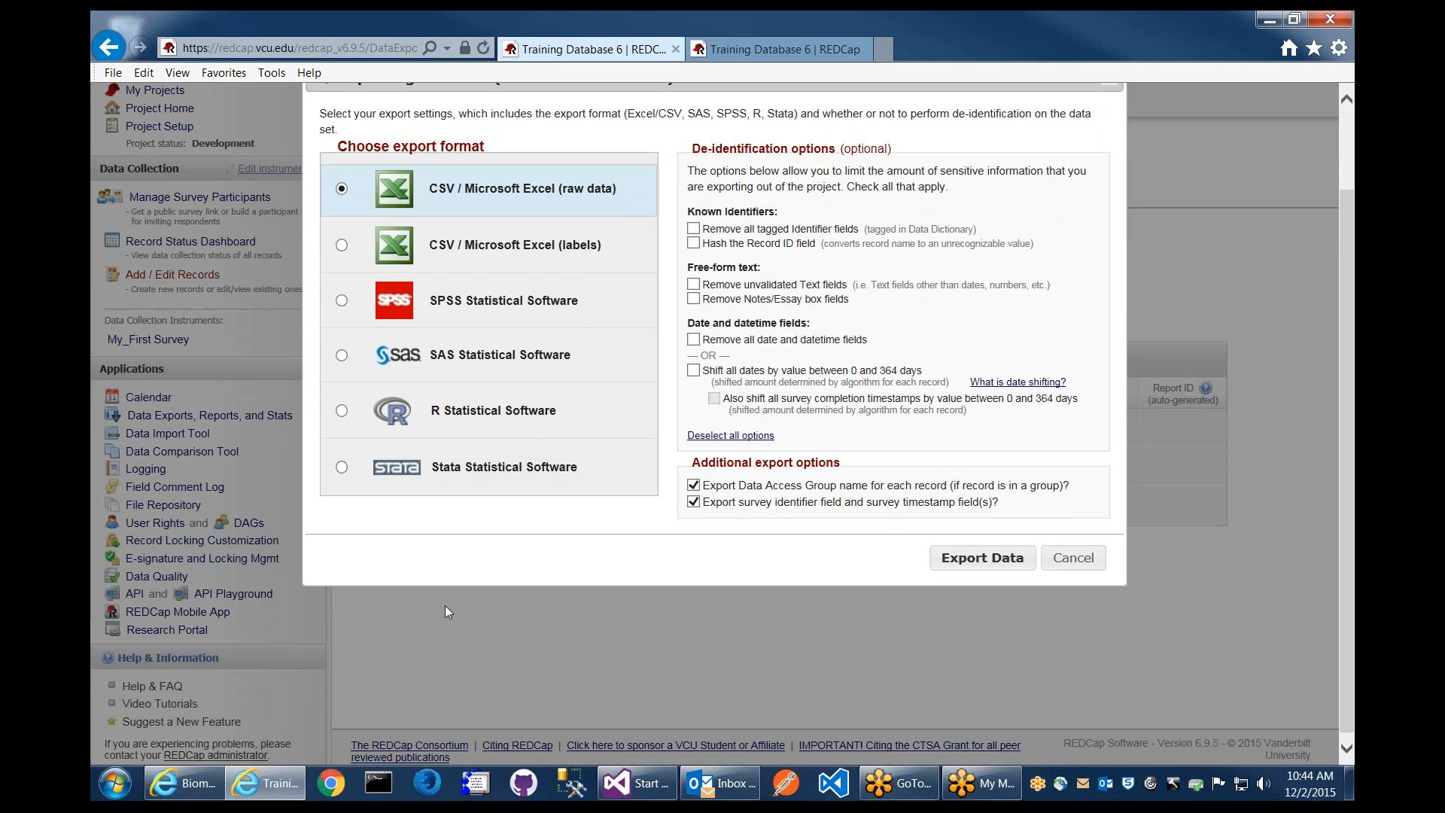
scroll(724, 534, "up", 2)
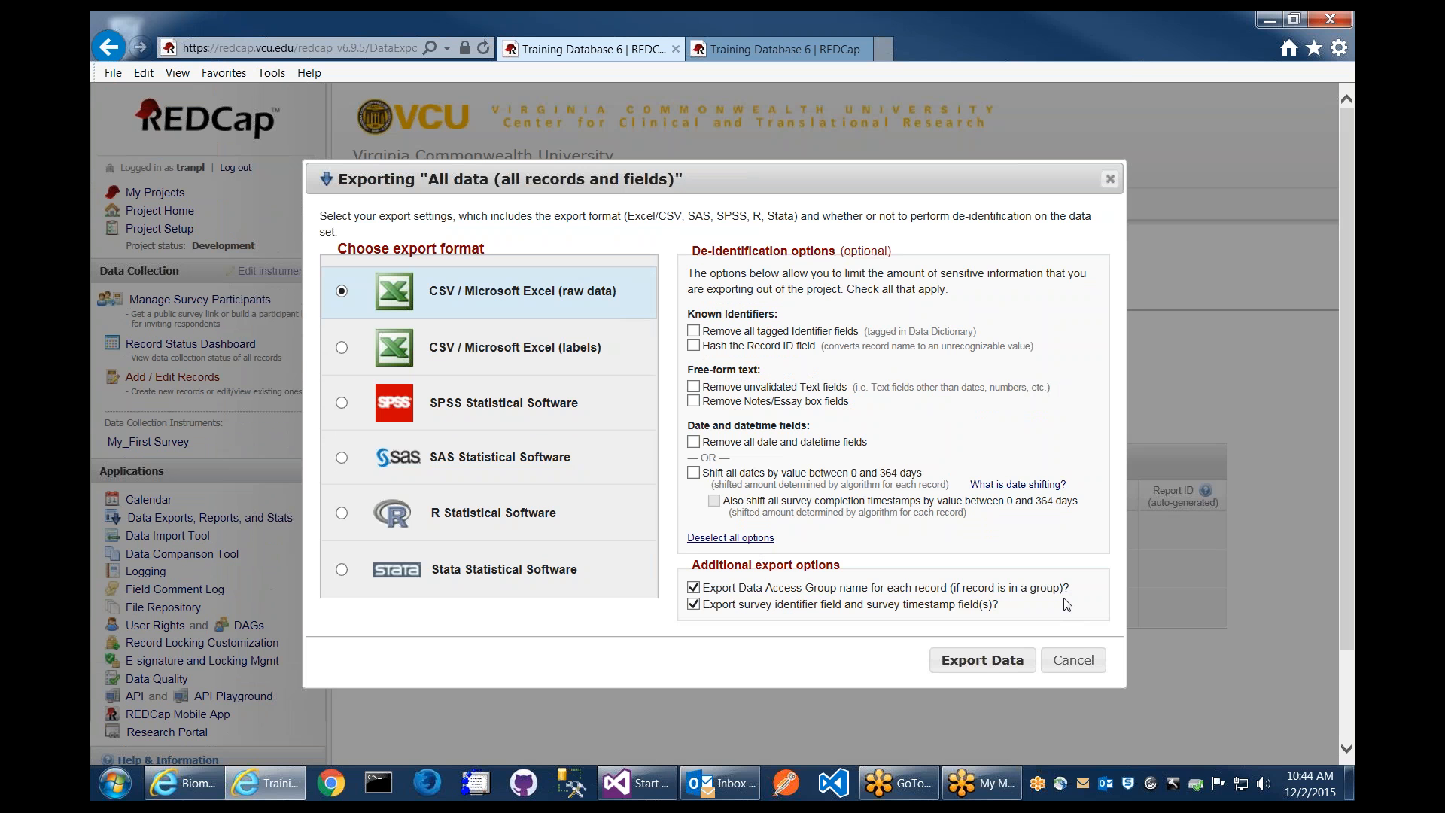
left_click_drag(1069, 587, 707, 584)
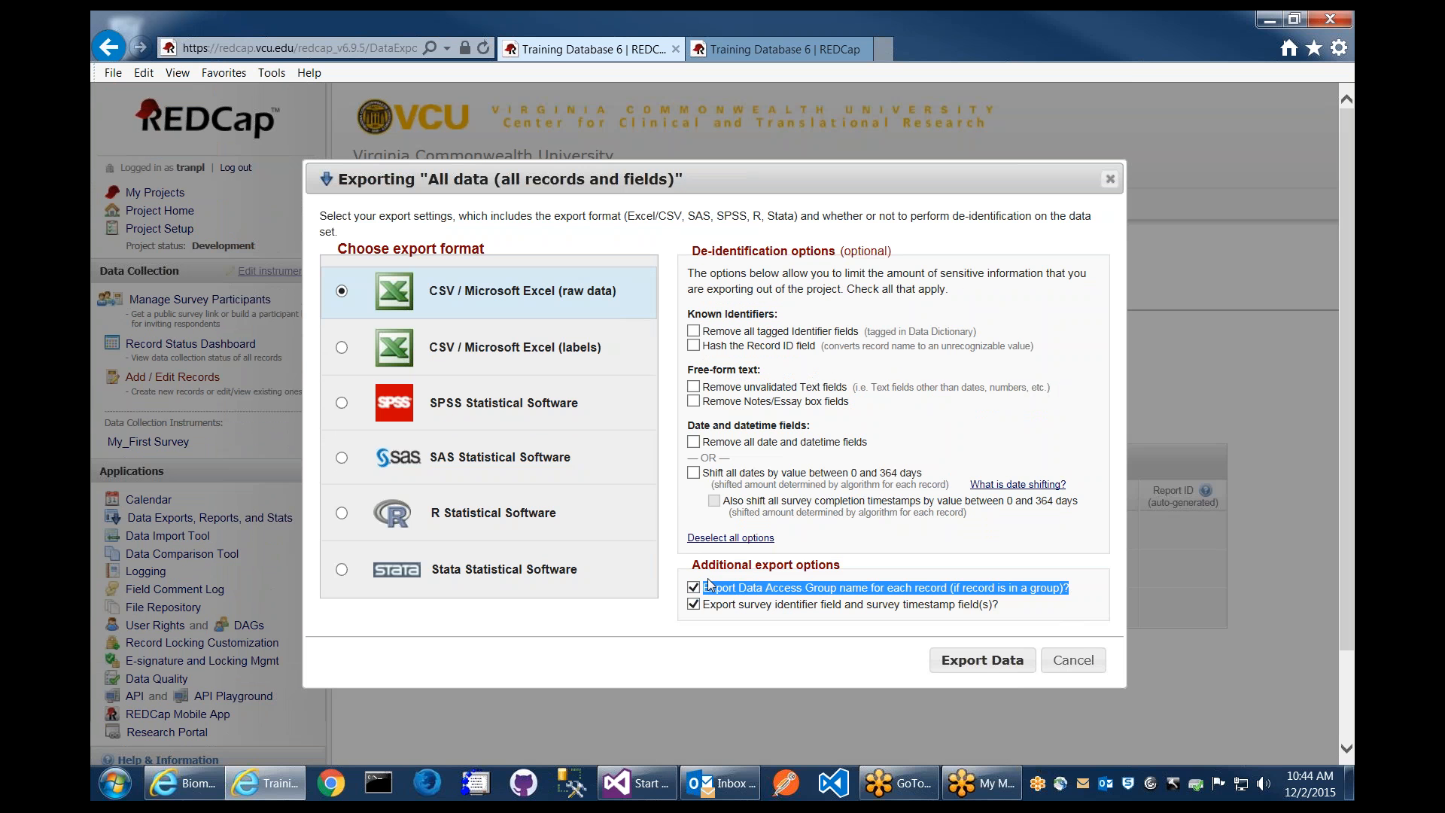
left_click(741, 597)
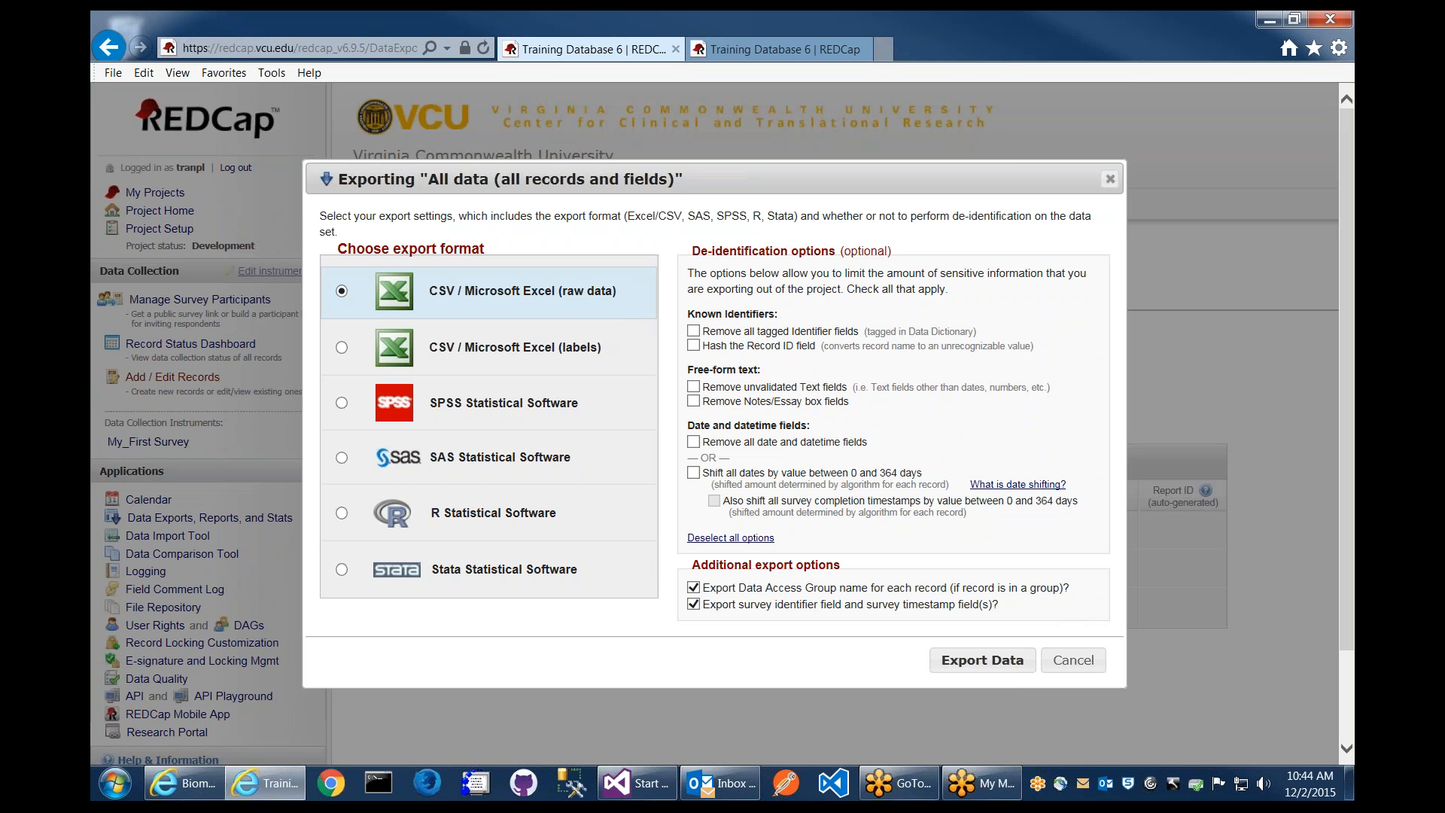
left_click_drag(836, 593, 749, 581)
left_click(753, 583)
left_click_drag(1068, 590, 951, 585)
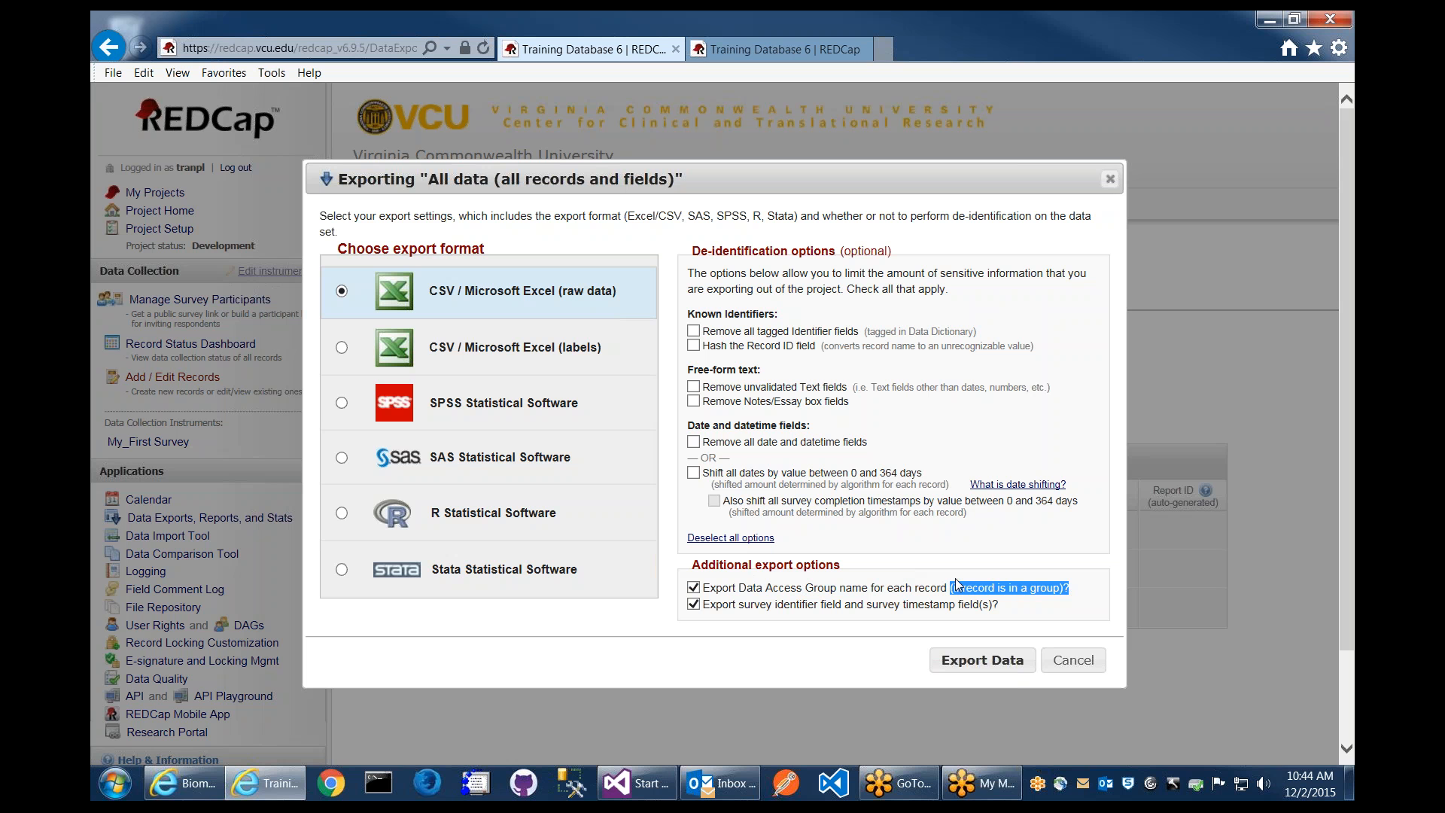
left_click(1074, 596)
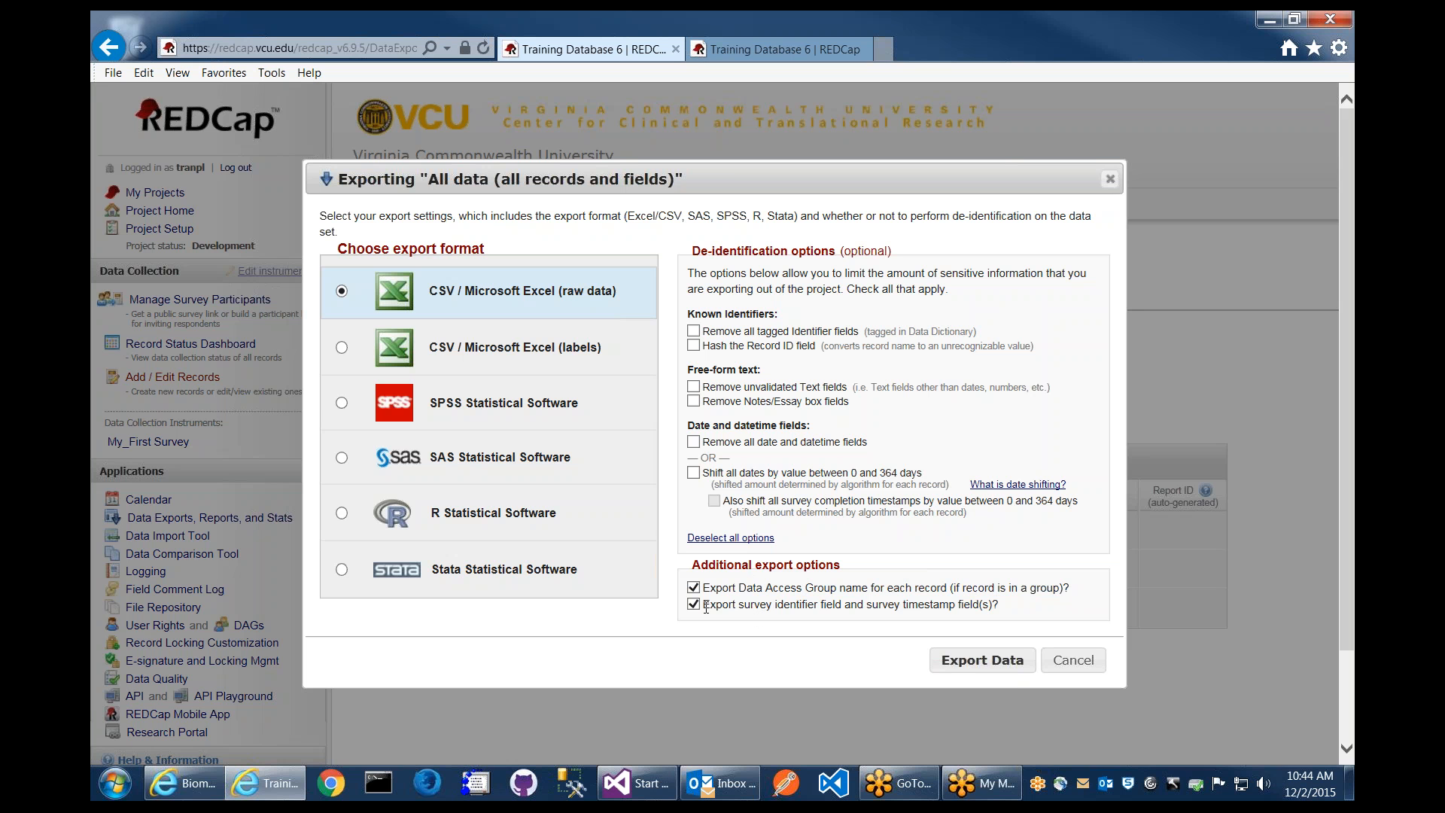
Examine the additional option for exporting the survey identifier field and survey timestamp fields
left_click_drag(706, 607, 998, 608)
left_click(854, 619)
left_click(693, 617)
left_click_drag(984, 604, 864, 606)
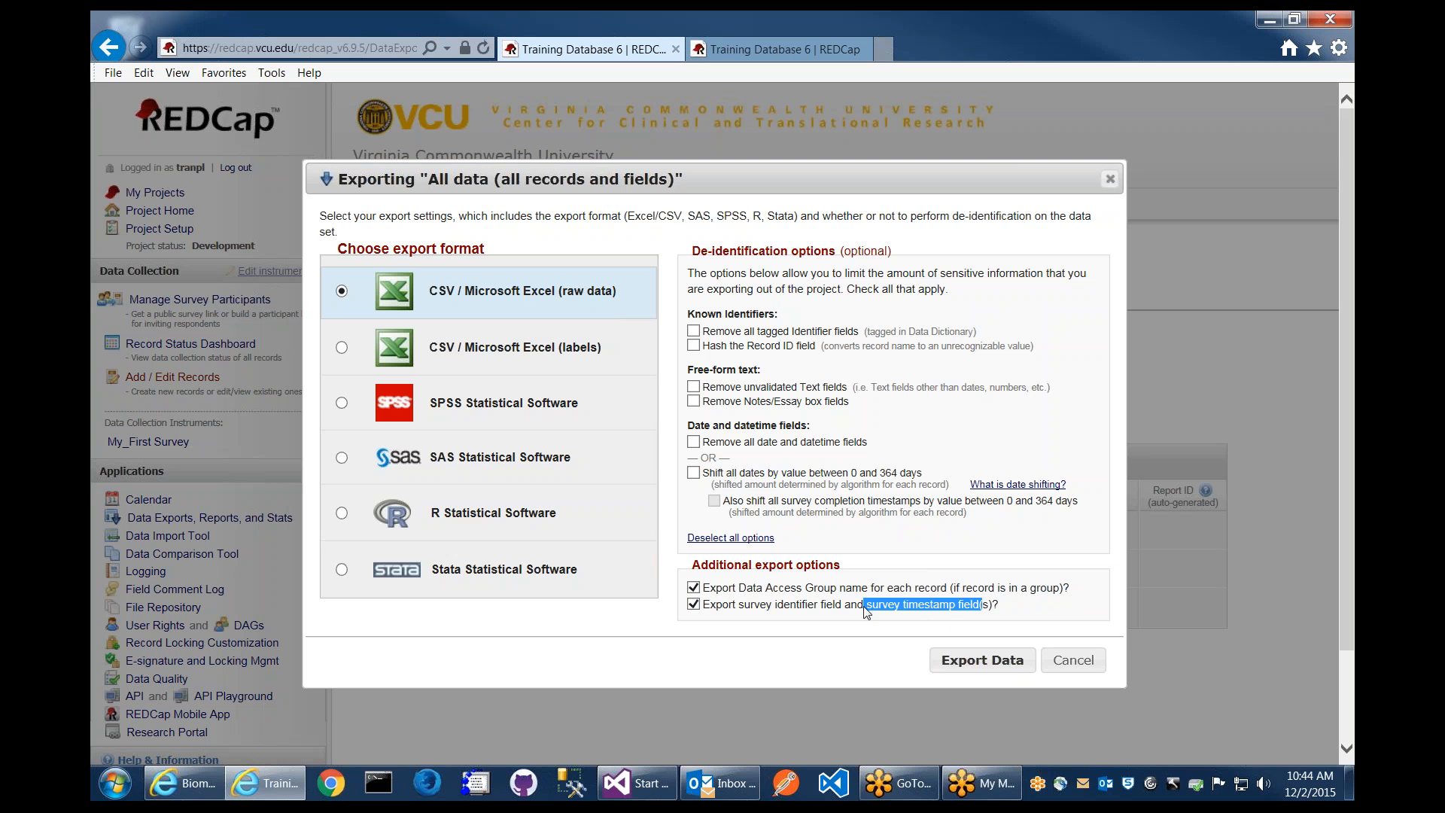
left_click(865, 611)
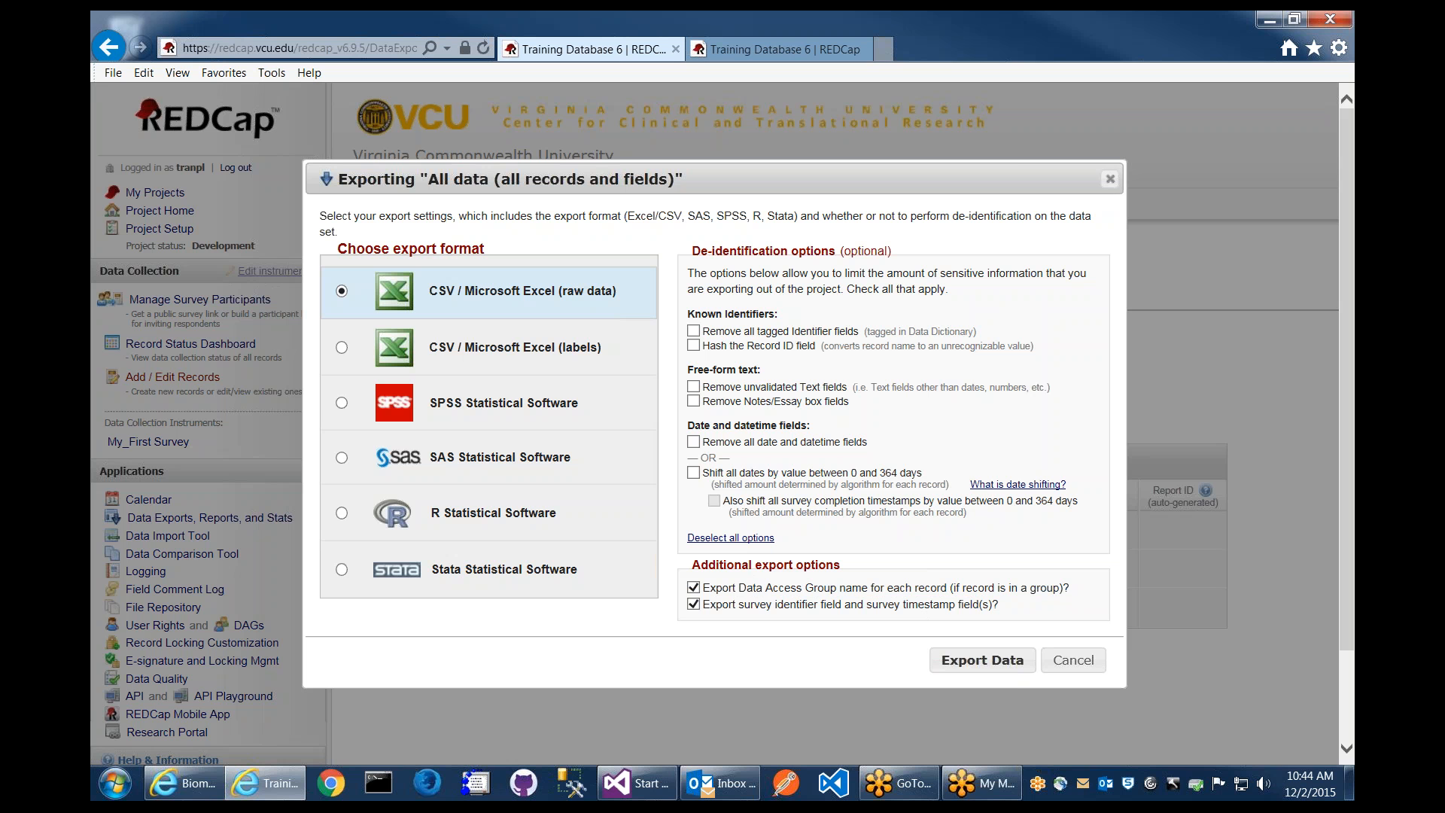
Disable both additional export options and export all data in the CSV / Microsoft Excel (raw data) format
left_click(693, 604)
left_click(693, 587)
left_click(982, 660)
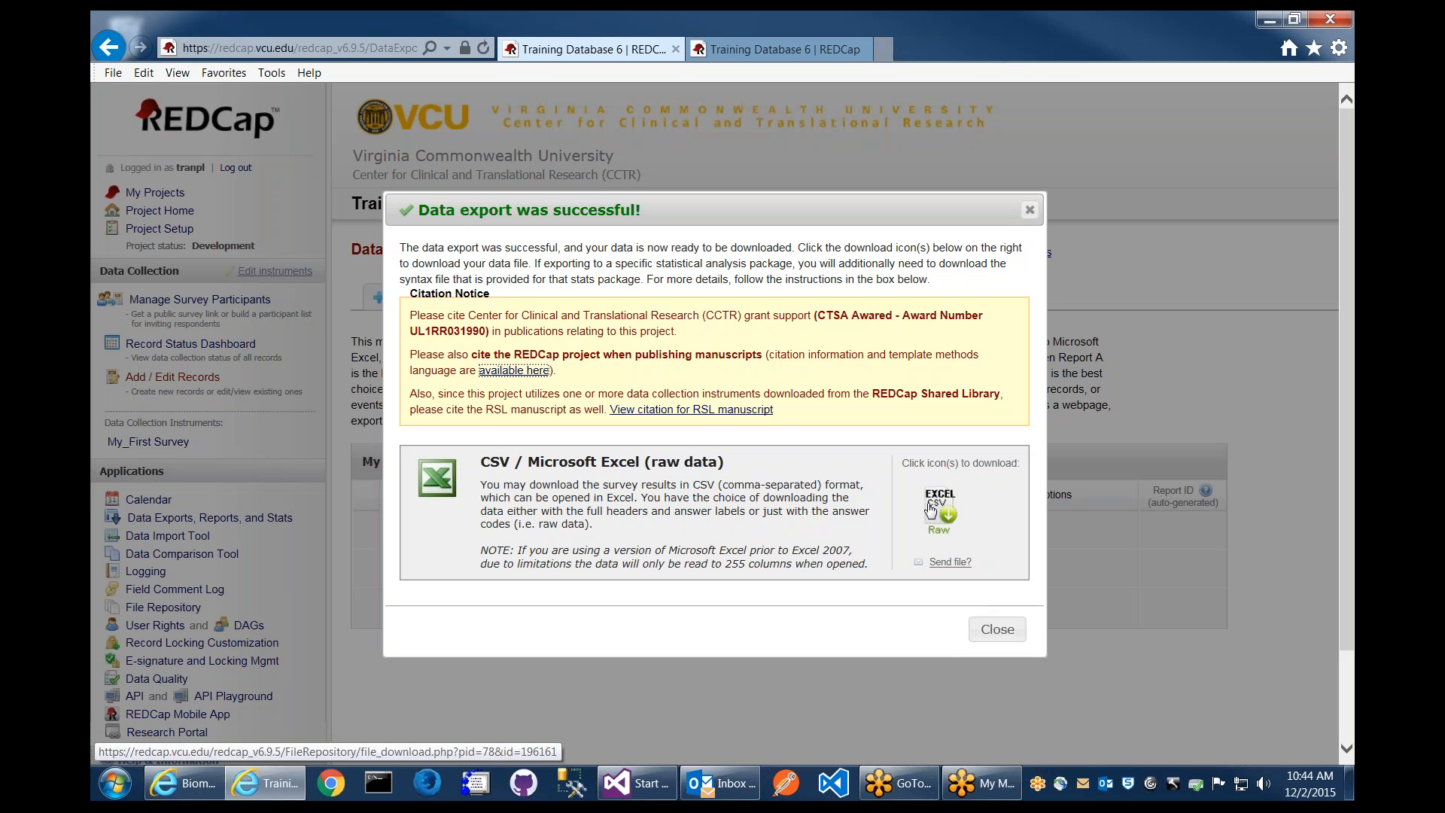
Download the raw data file TrainingDatabase6_DATA_2015-12-02_1046.csv, save it and open it in Excel
left_click(930, 510)
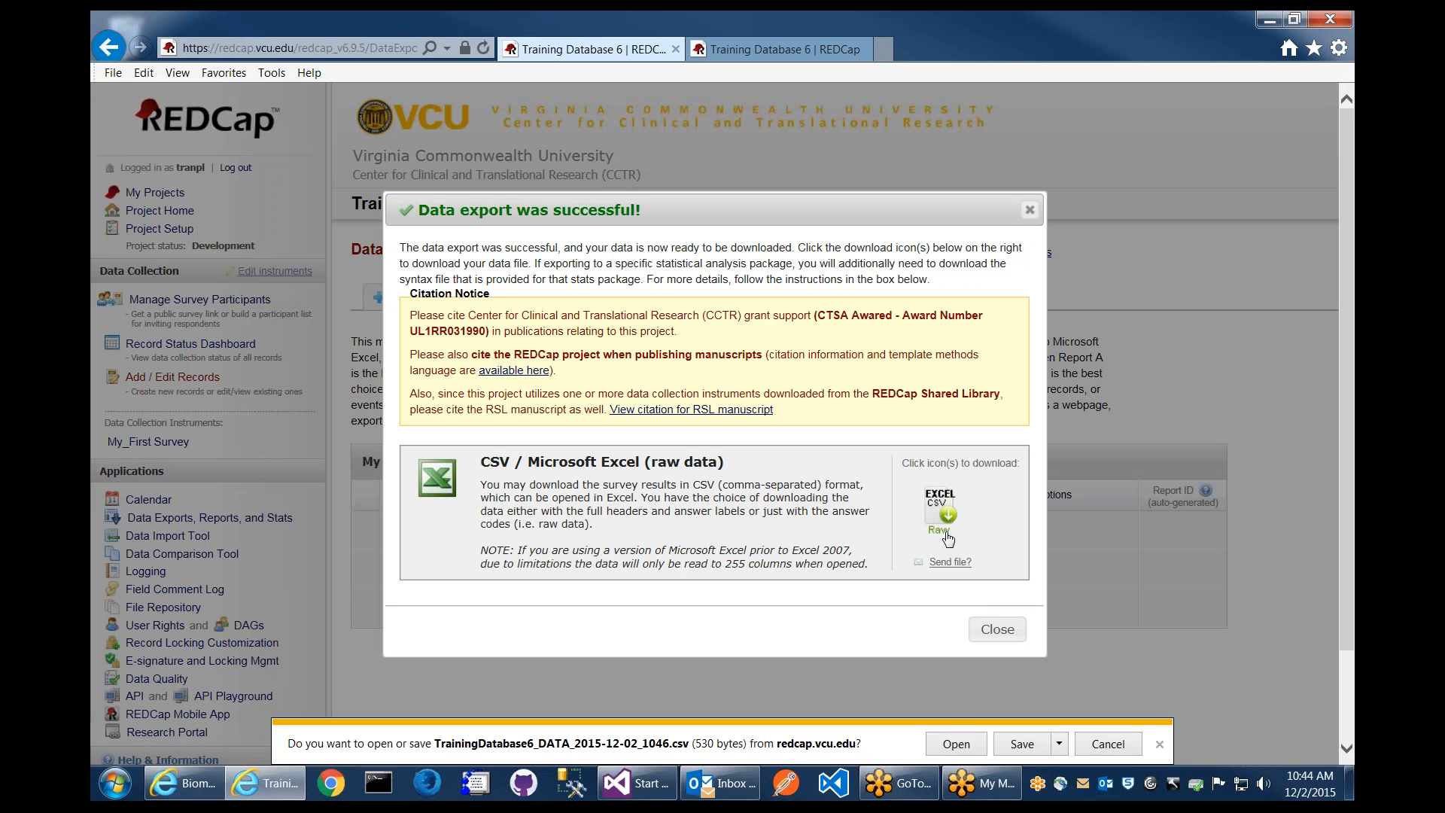
left_click(1018, 753)
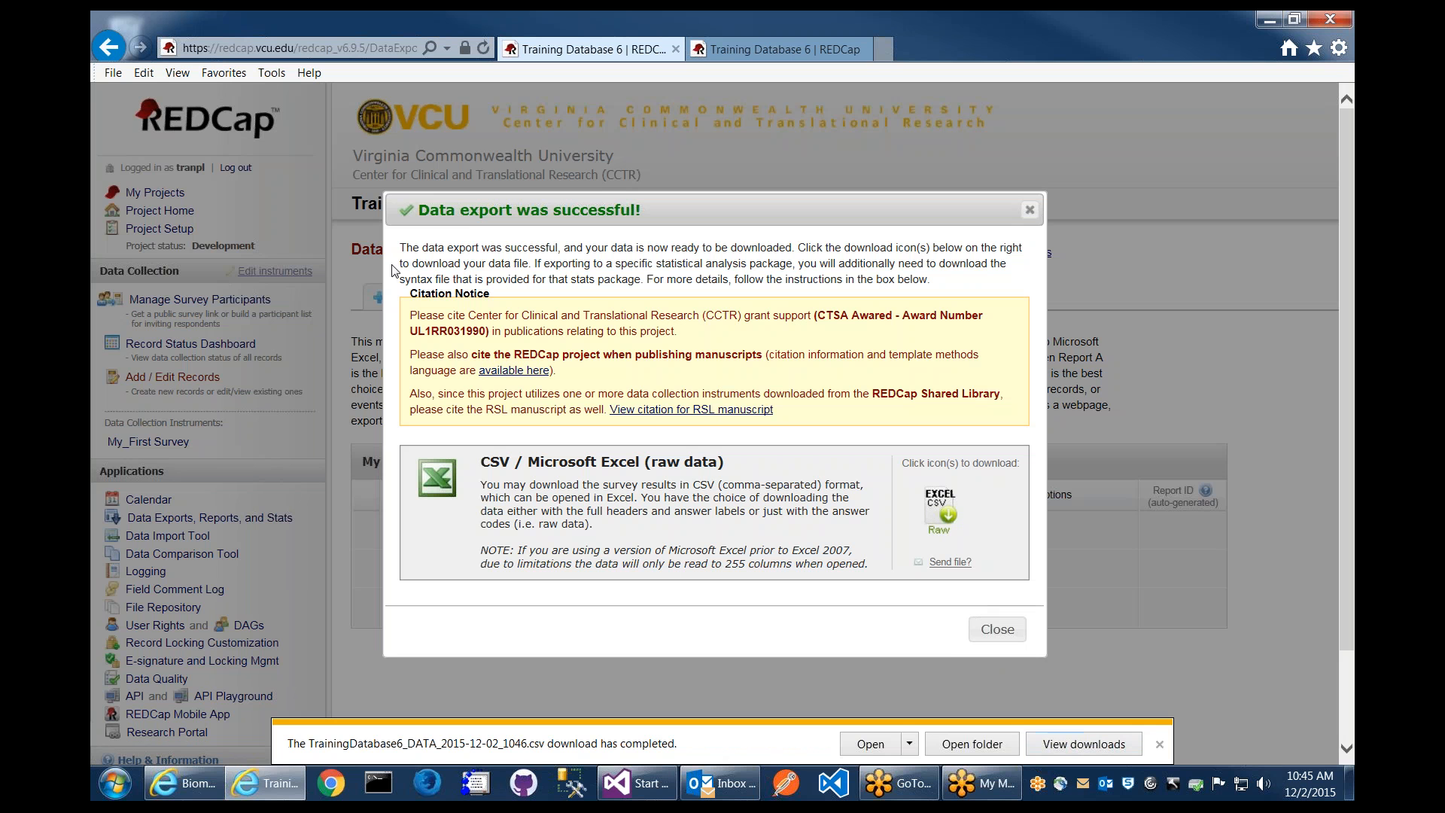
left_click(876, 744)
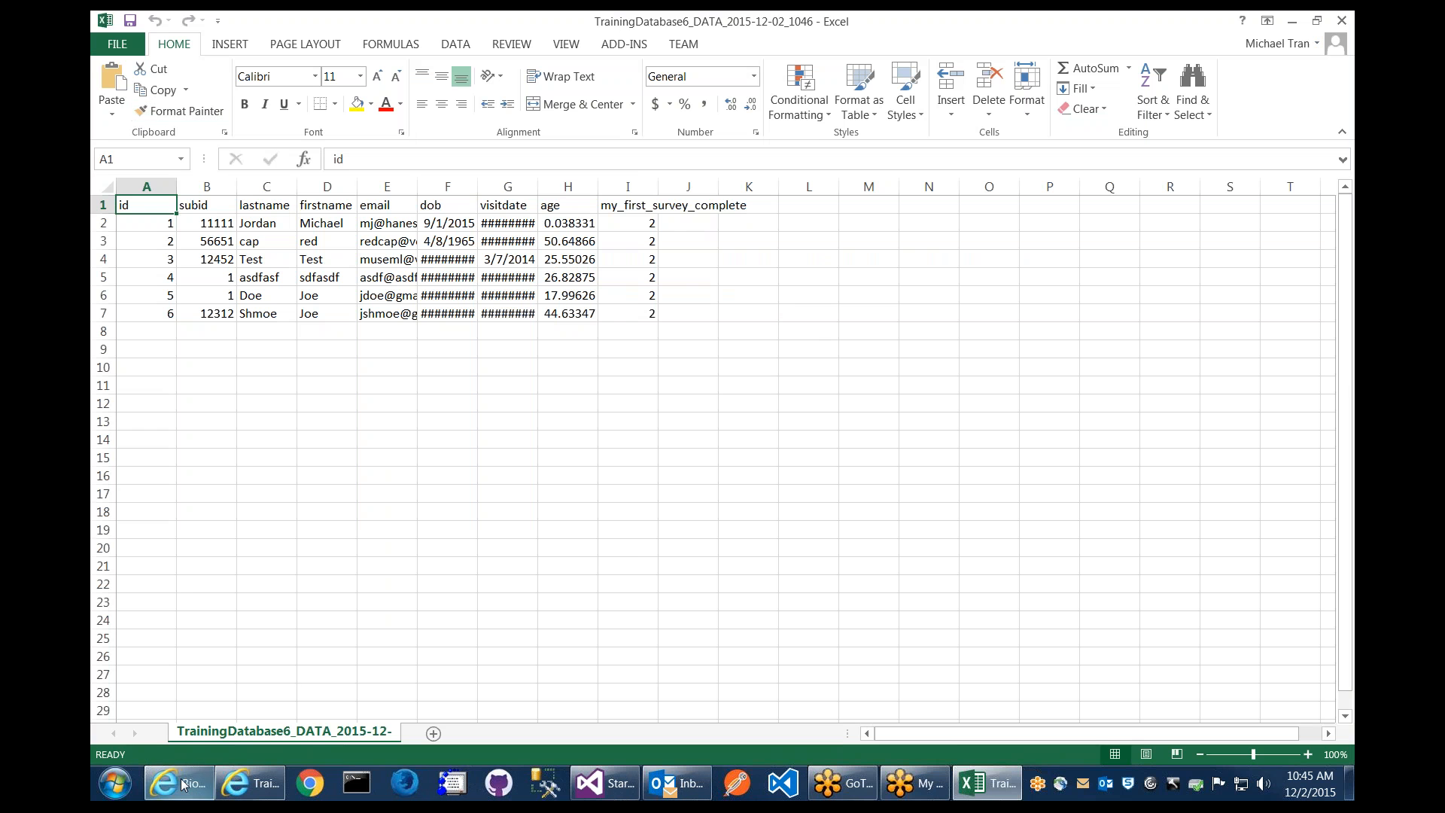
Switch back to REDCap, export all data in the CSV / Microsoft Excel (labels) format and open the exported file in Excel
left_click(195, 785)
left_click(233, 784)
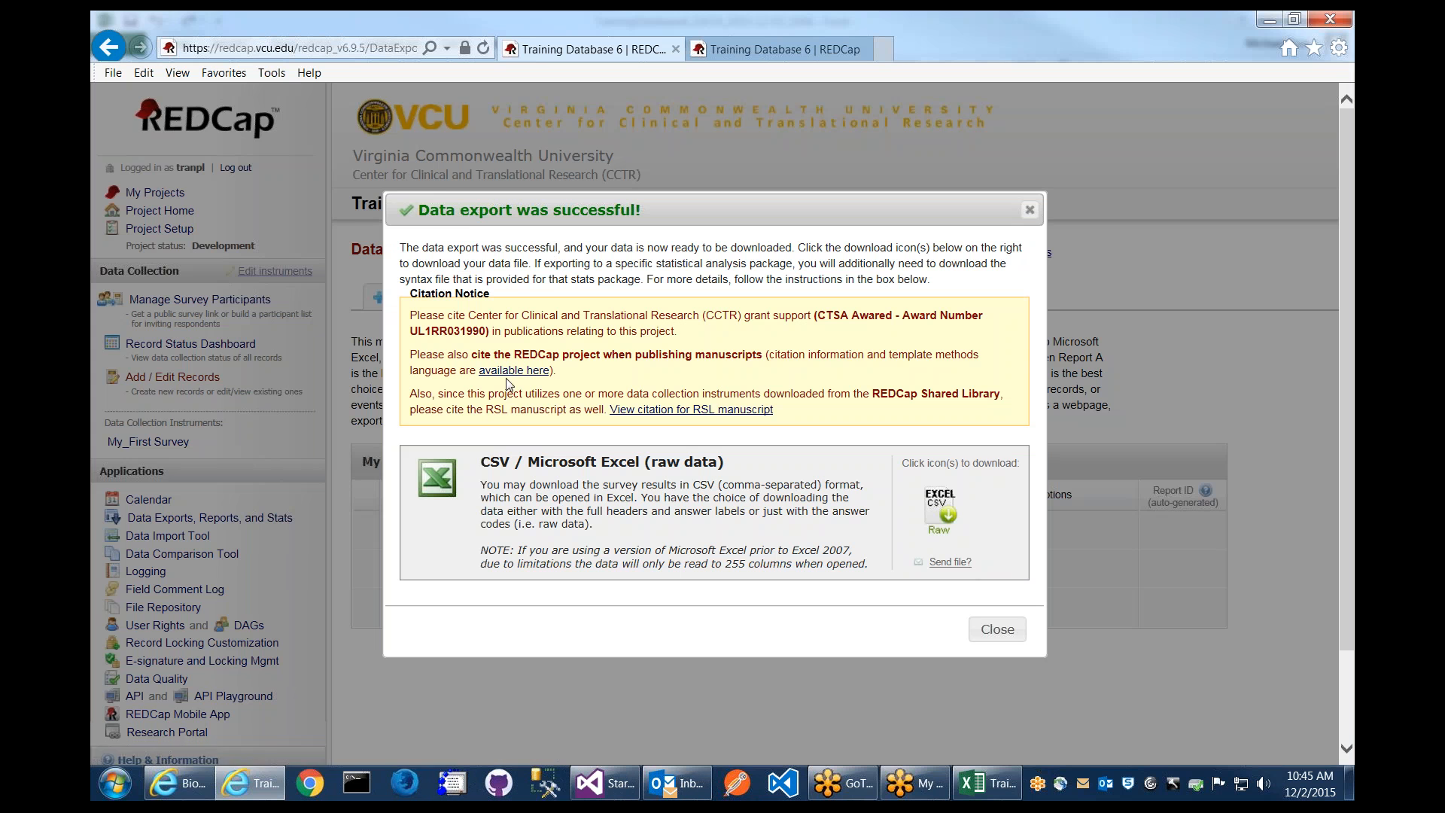
left_click(997, 629)
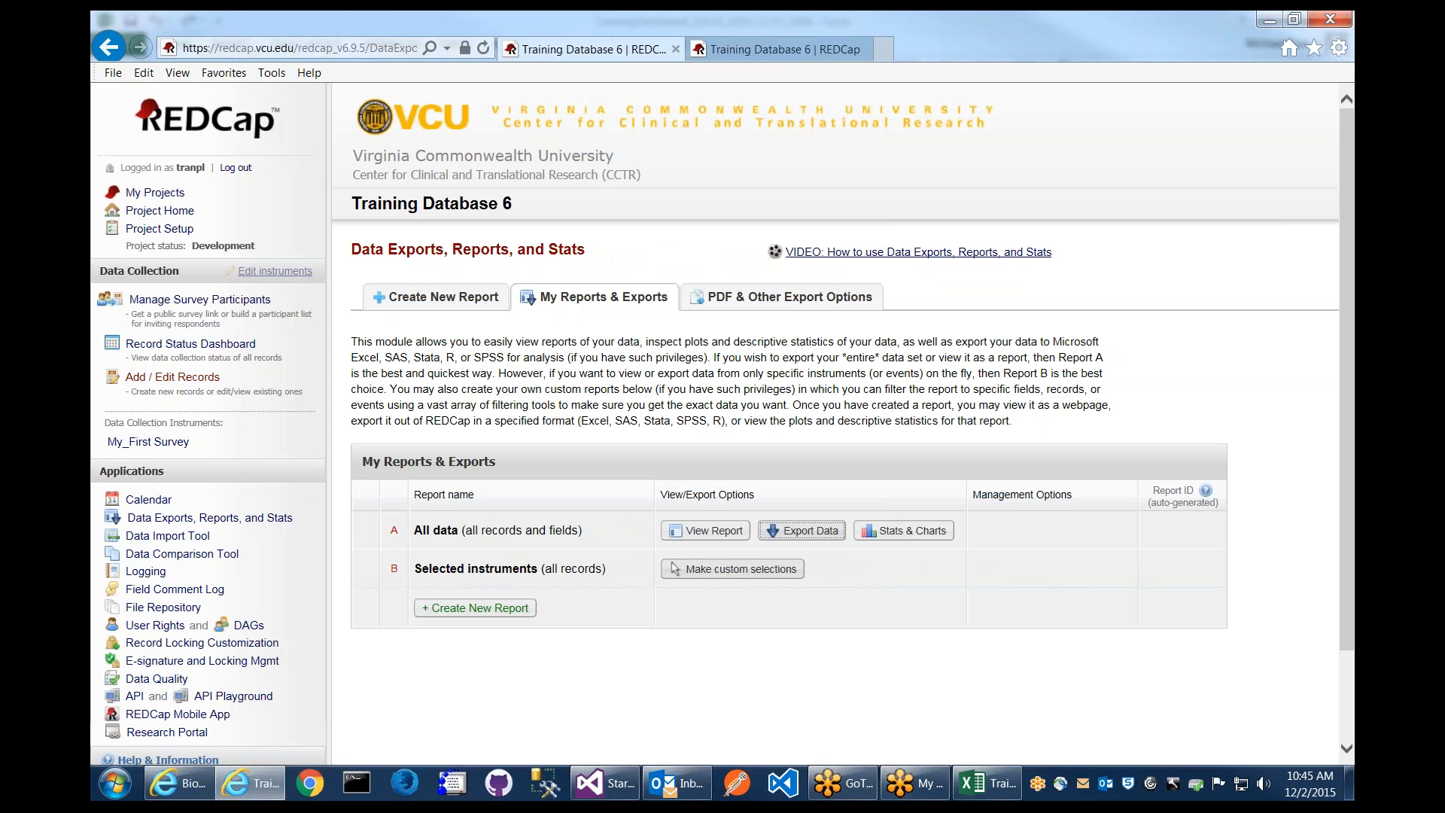
left_click(801, 531)
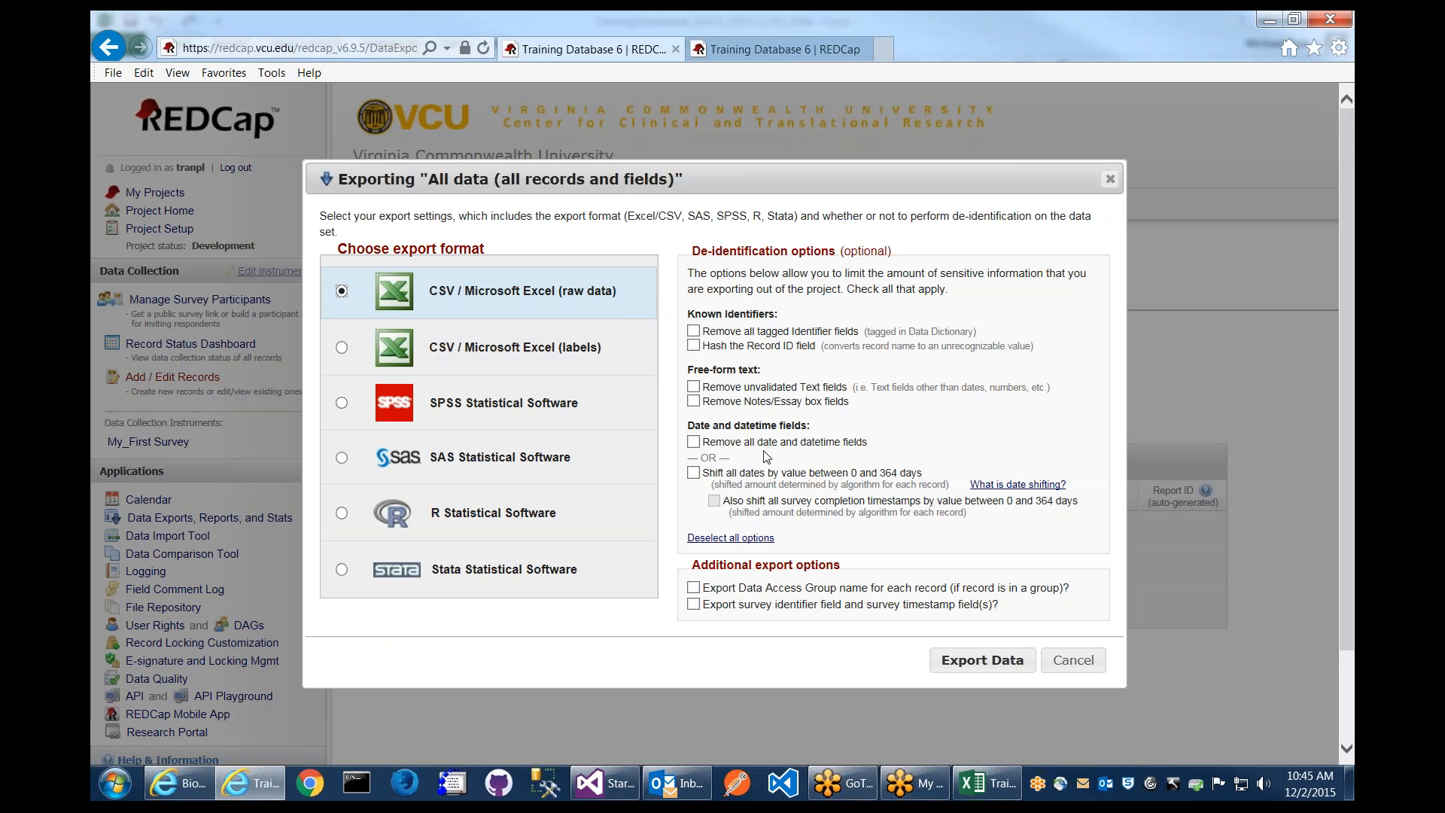
left_click(561, 352)
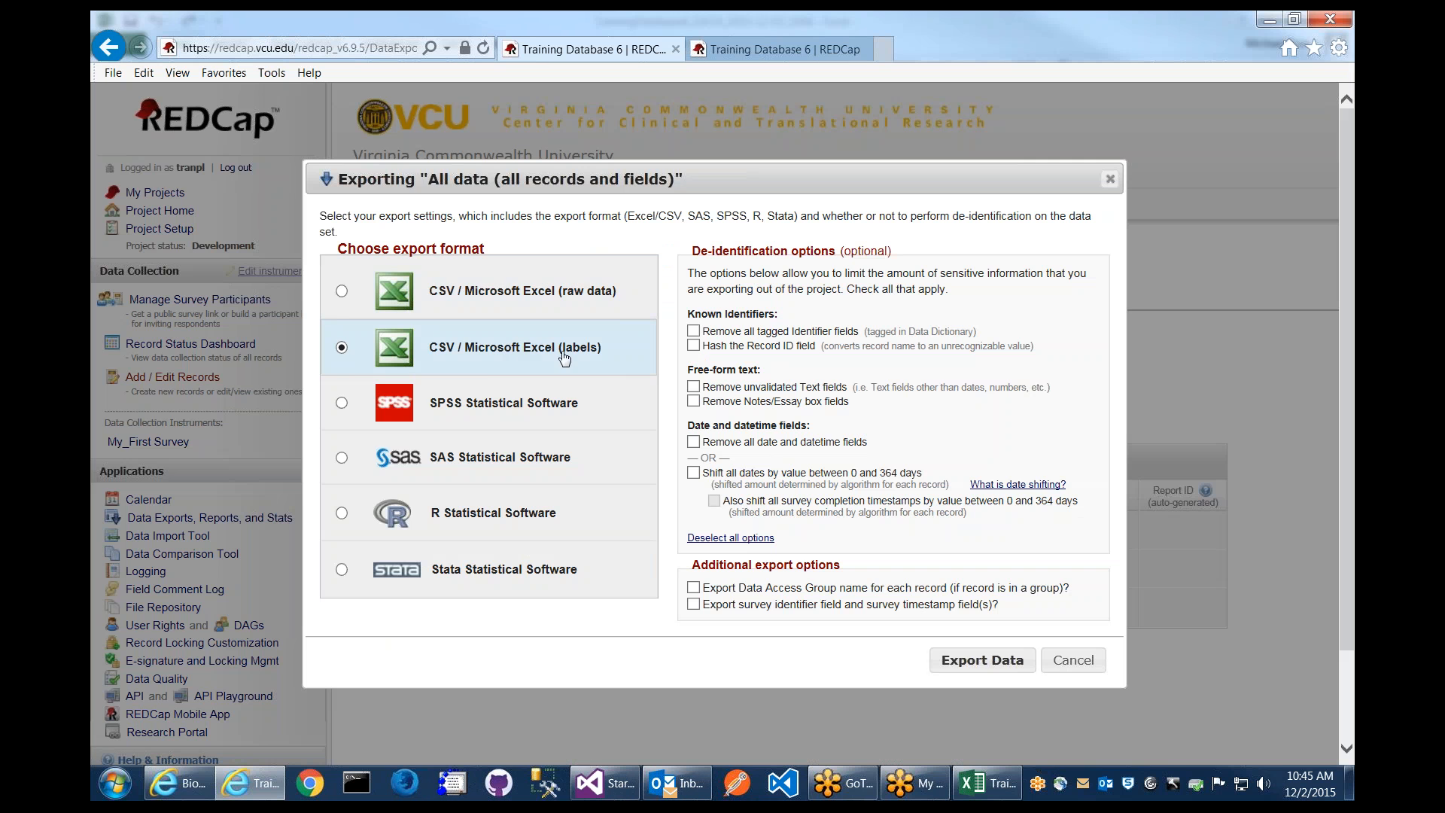
left_click(1009, 662)
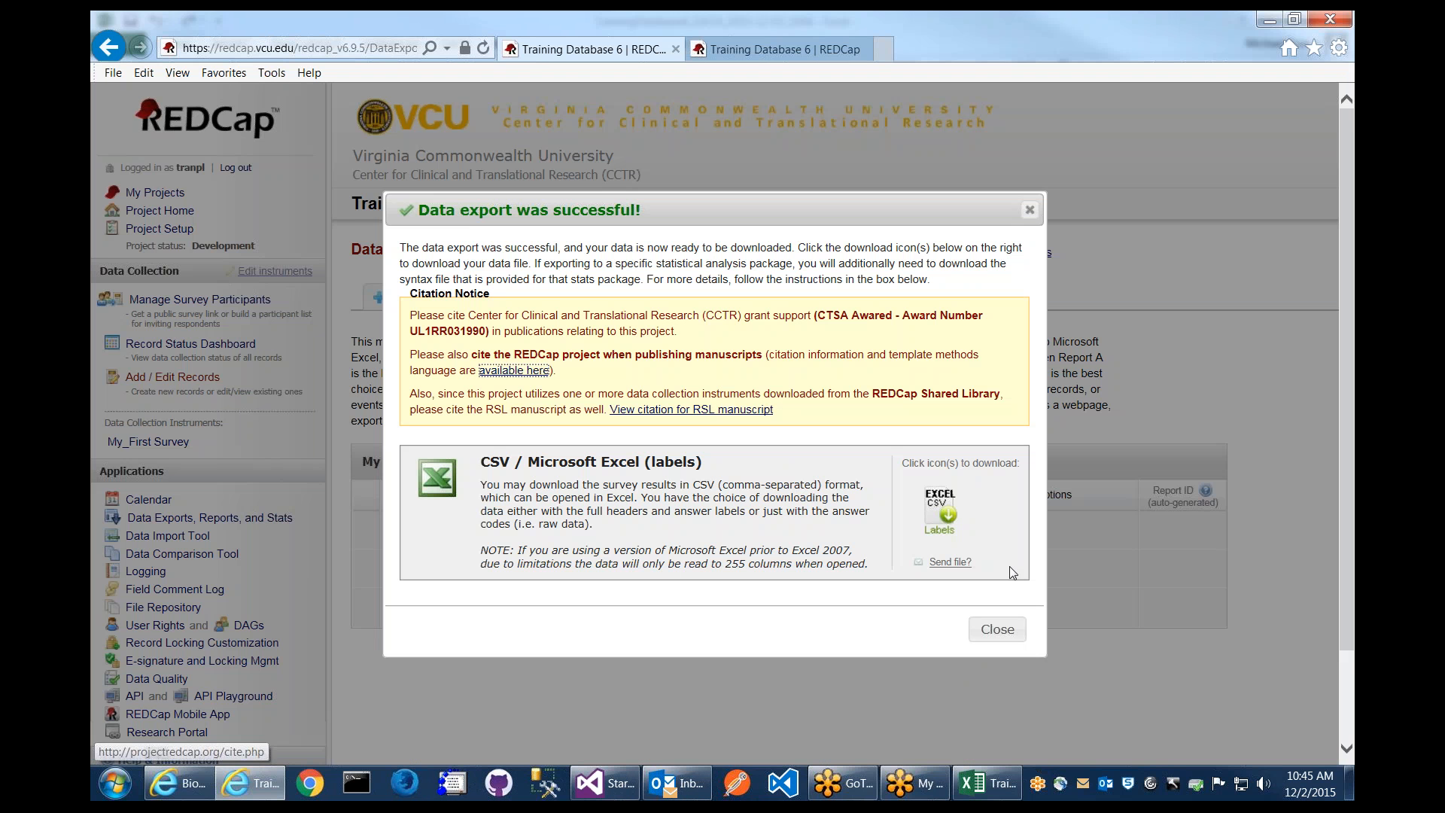
left_click(947, 514)
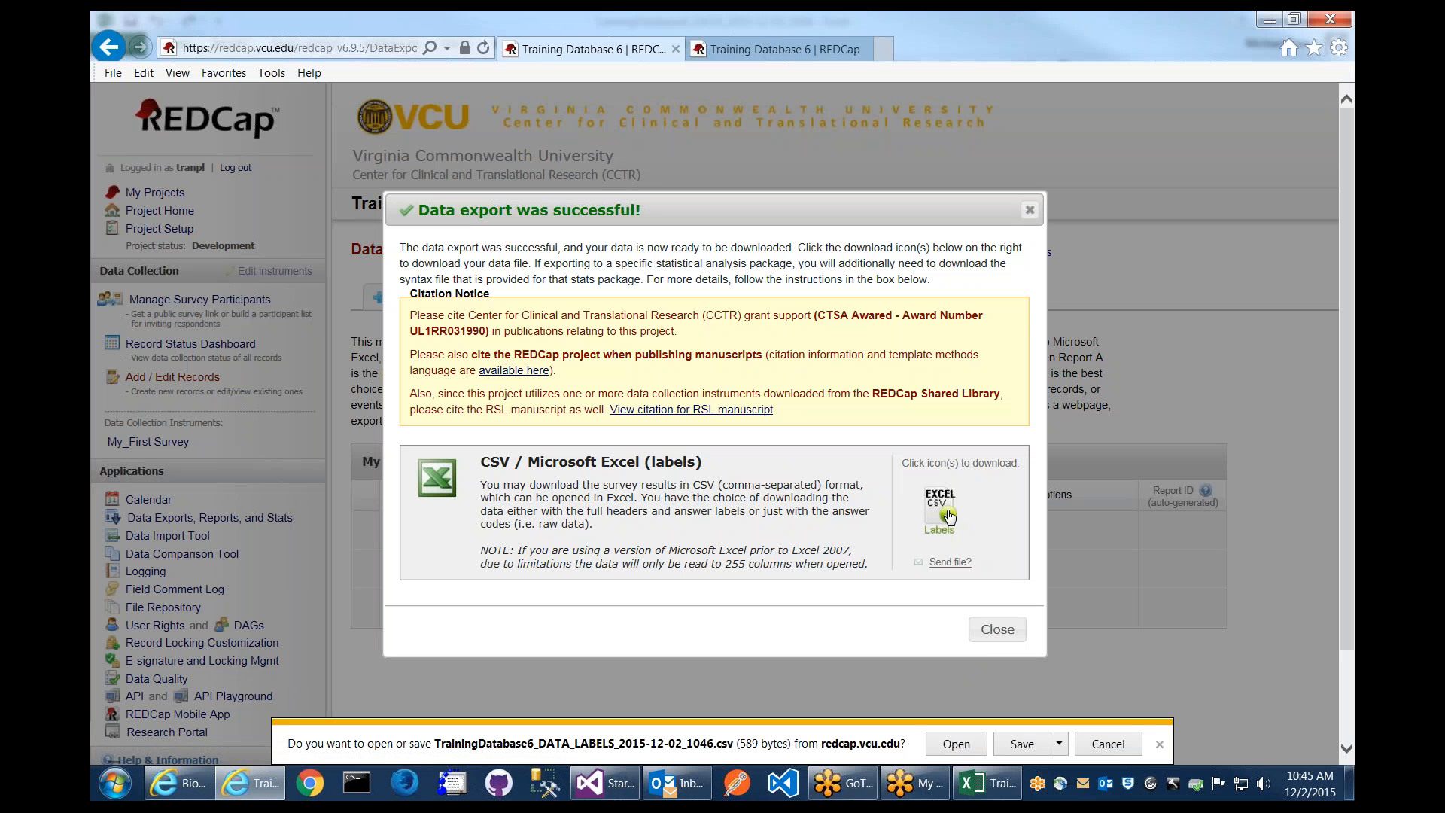
left_click(956, 744)
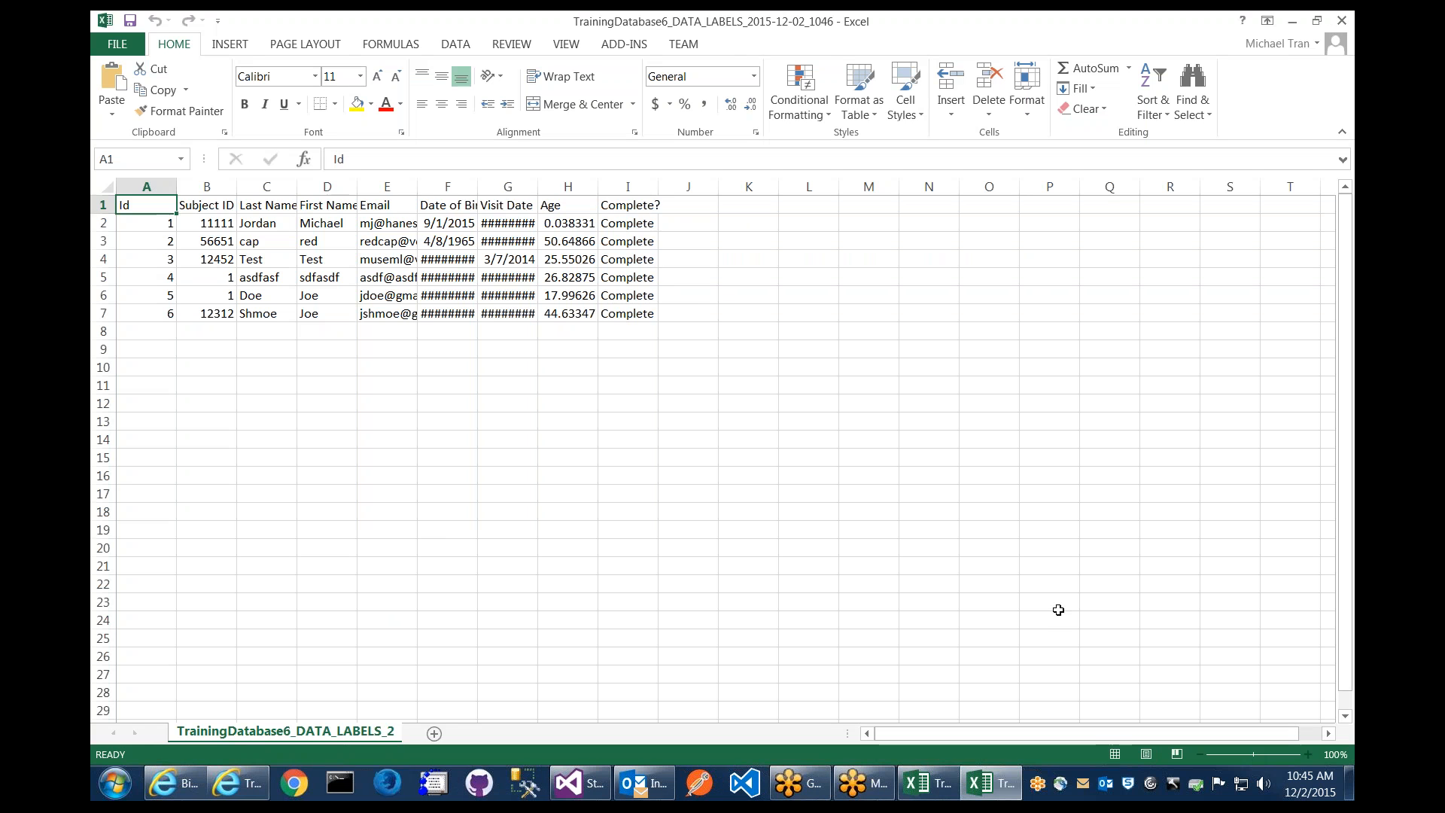
Autofit all column widths in the TrainingDatabase6_DATA_LABELS workbook
left_click(109, 188)
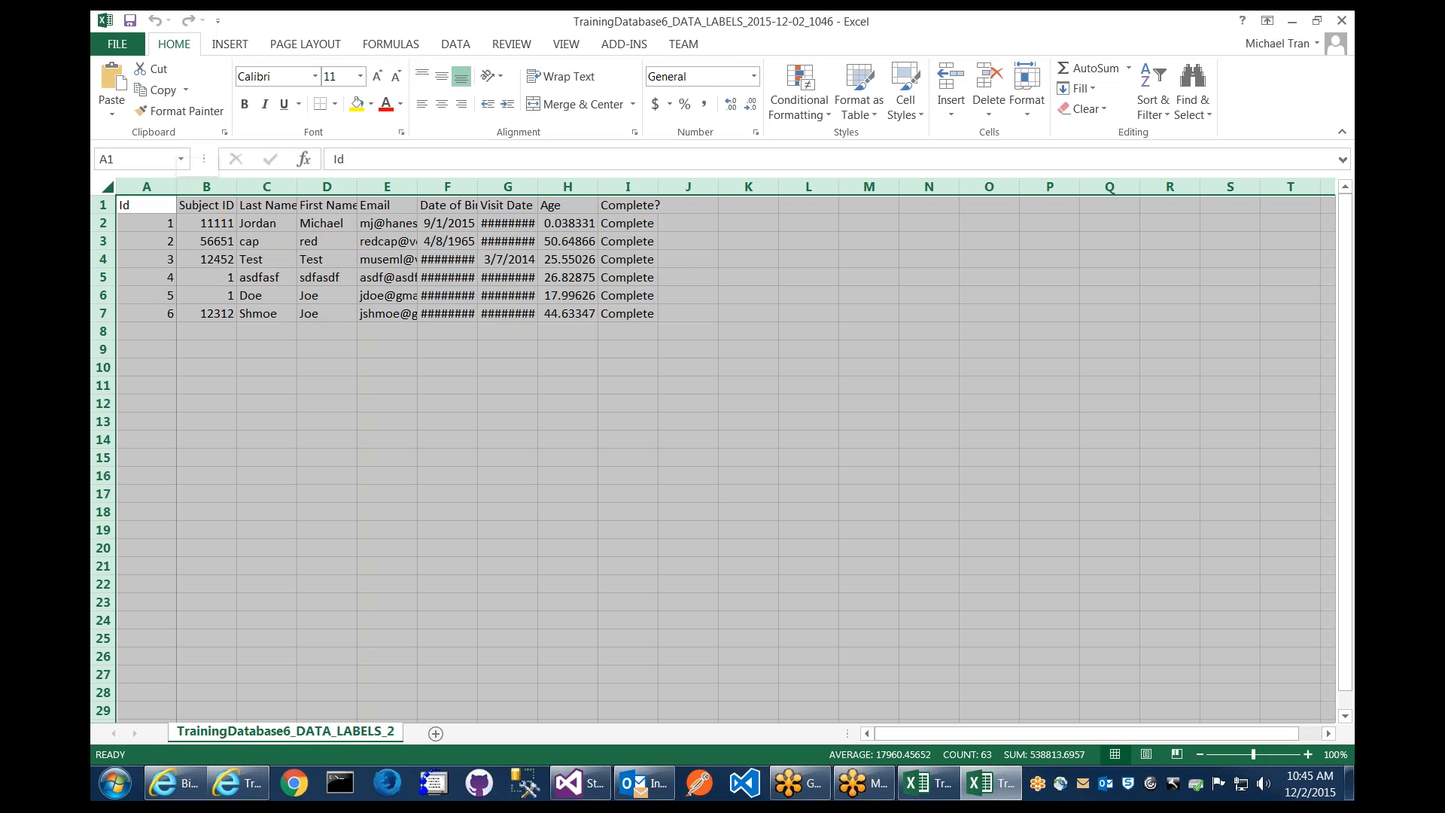
double_click(171, 184)
left_click(834, 385)
Switch to the raw data workbook and autofit all its column widths
mouse_move(933, 794)
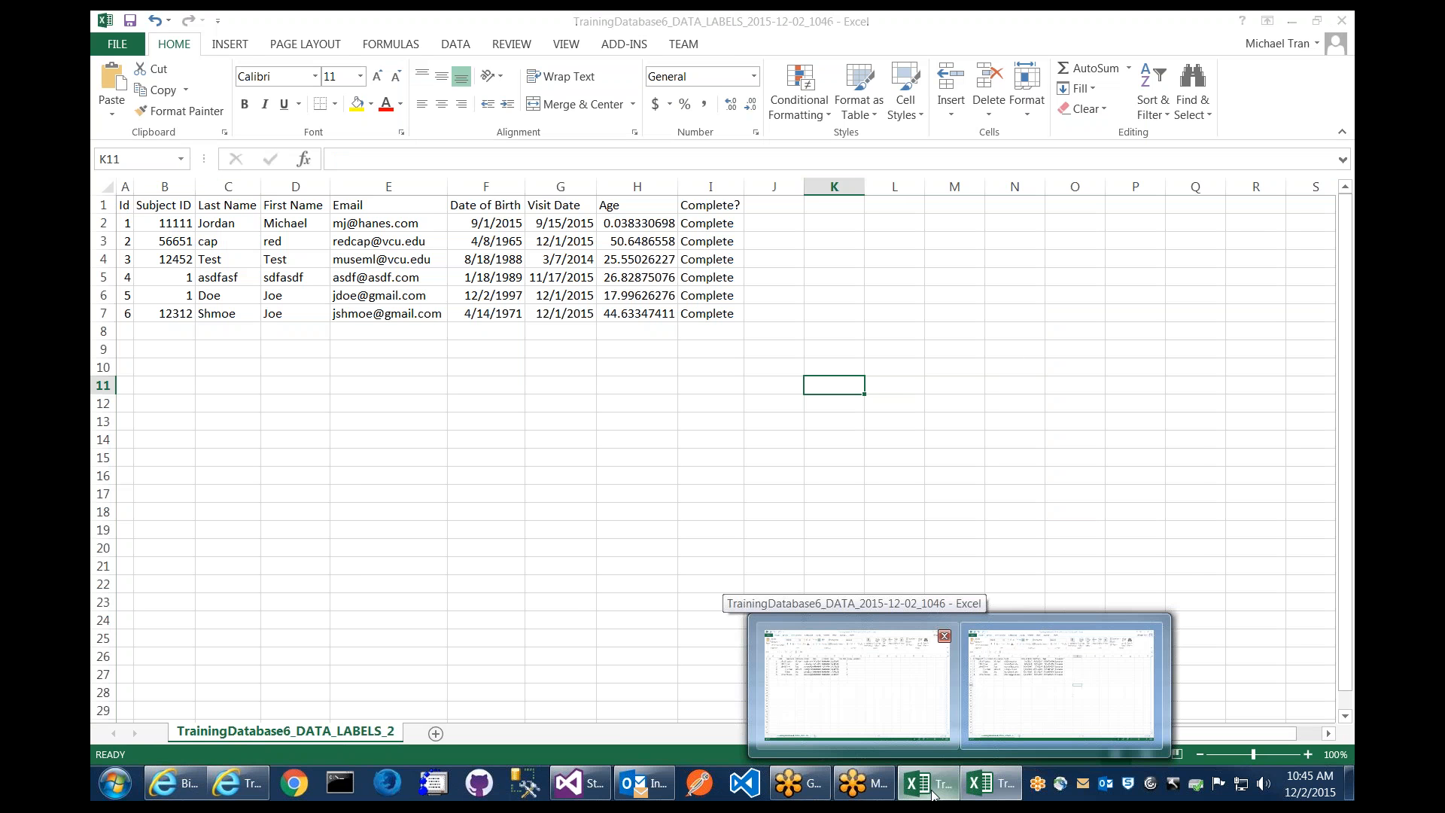
left_click(857, 684)
left_click(108, 186)
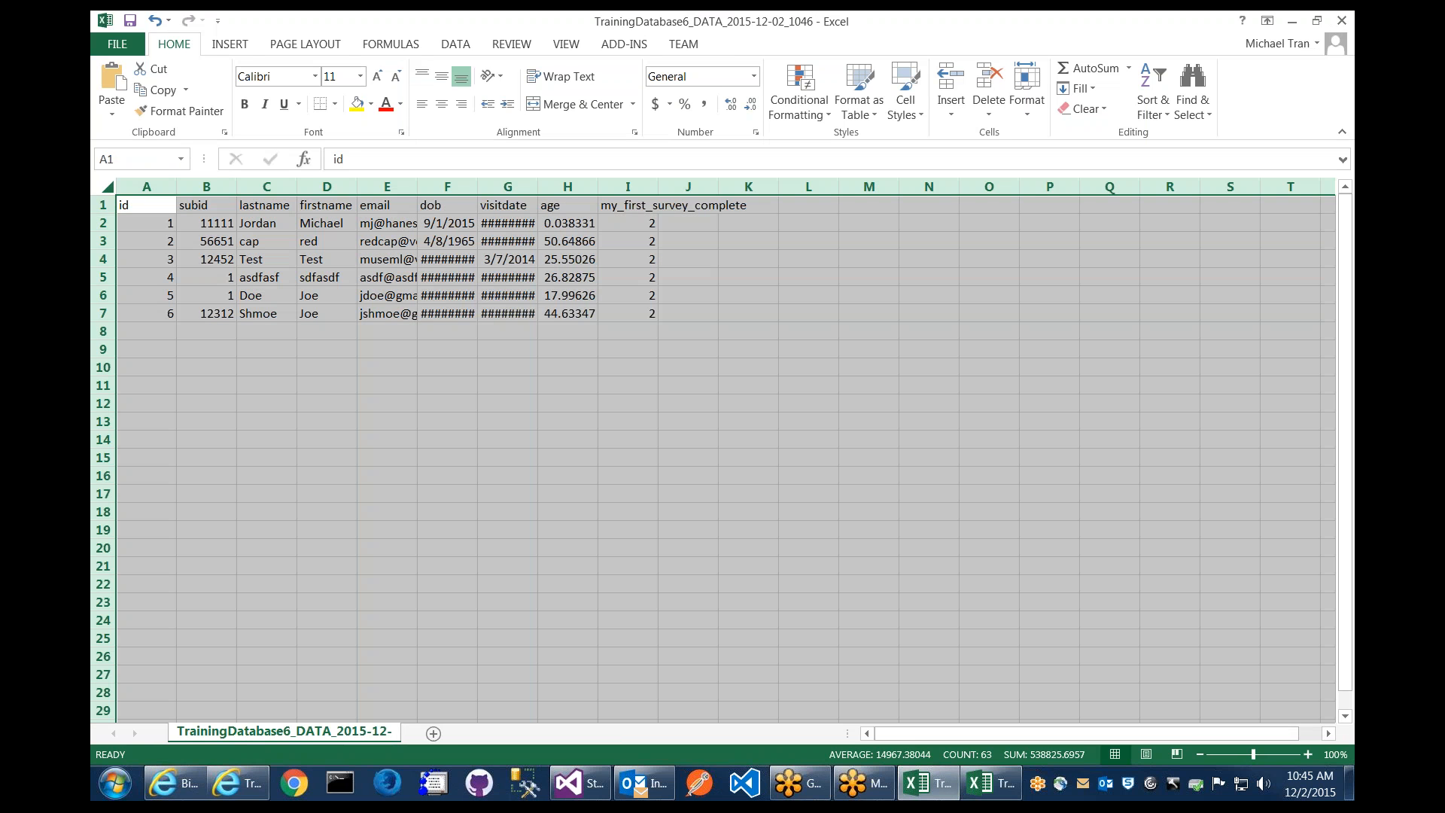
double_click(176, 185)
left_click(702, 349)
left_click_drag(753, 223, 761, 307)
left_click(974, 377)
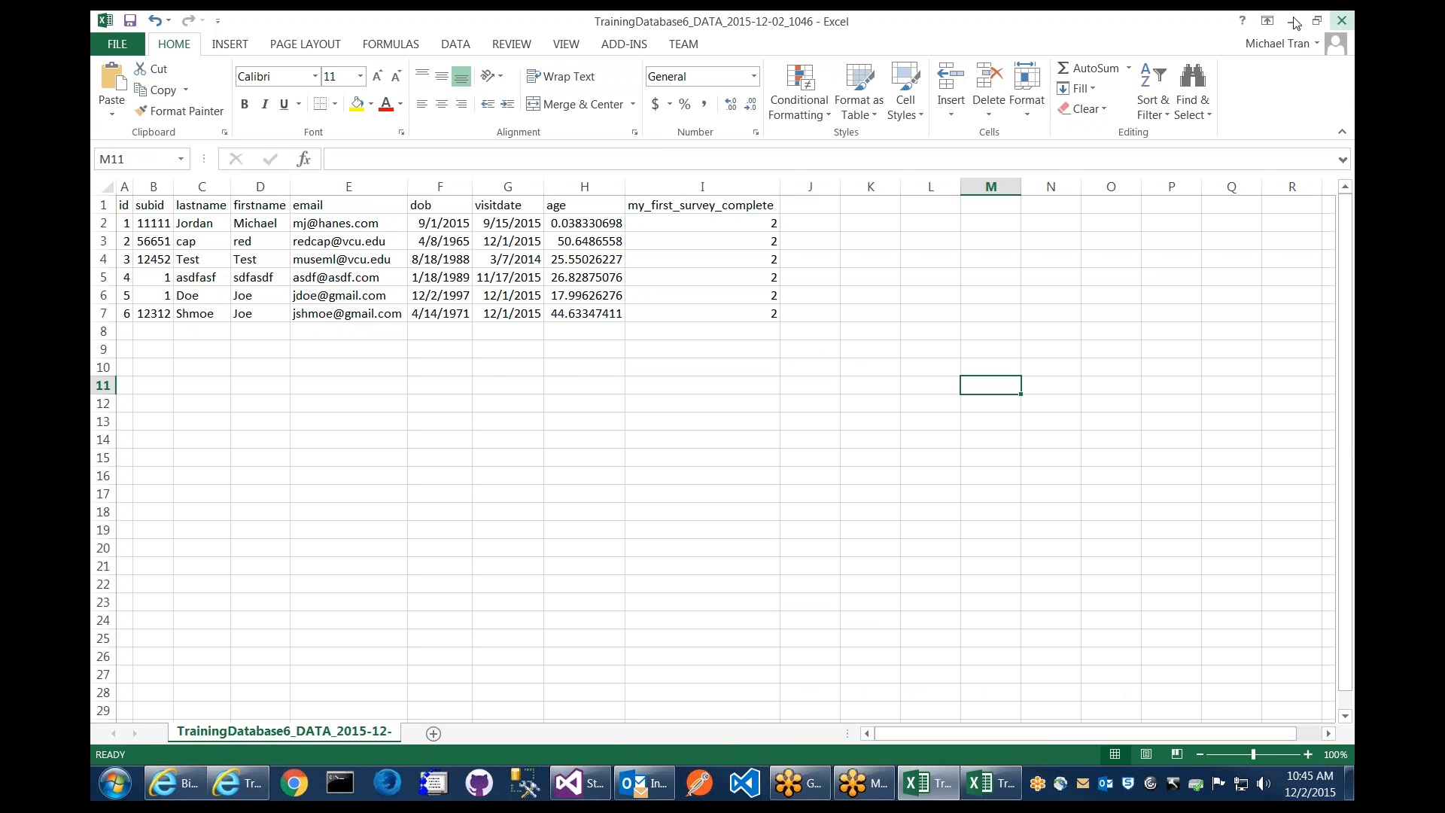
Arrange the raw data and labels workbooks side by side, each filling half of the screen
left_click_drag(1196, 21, 669, 189)
left_click_drag(764, 203, 813, 193)
key("super+Left")
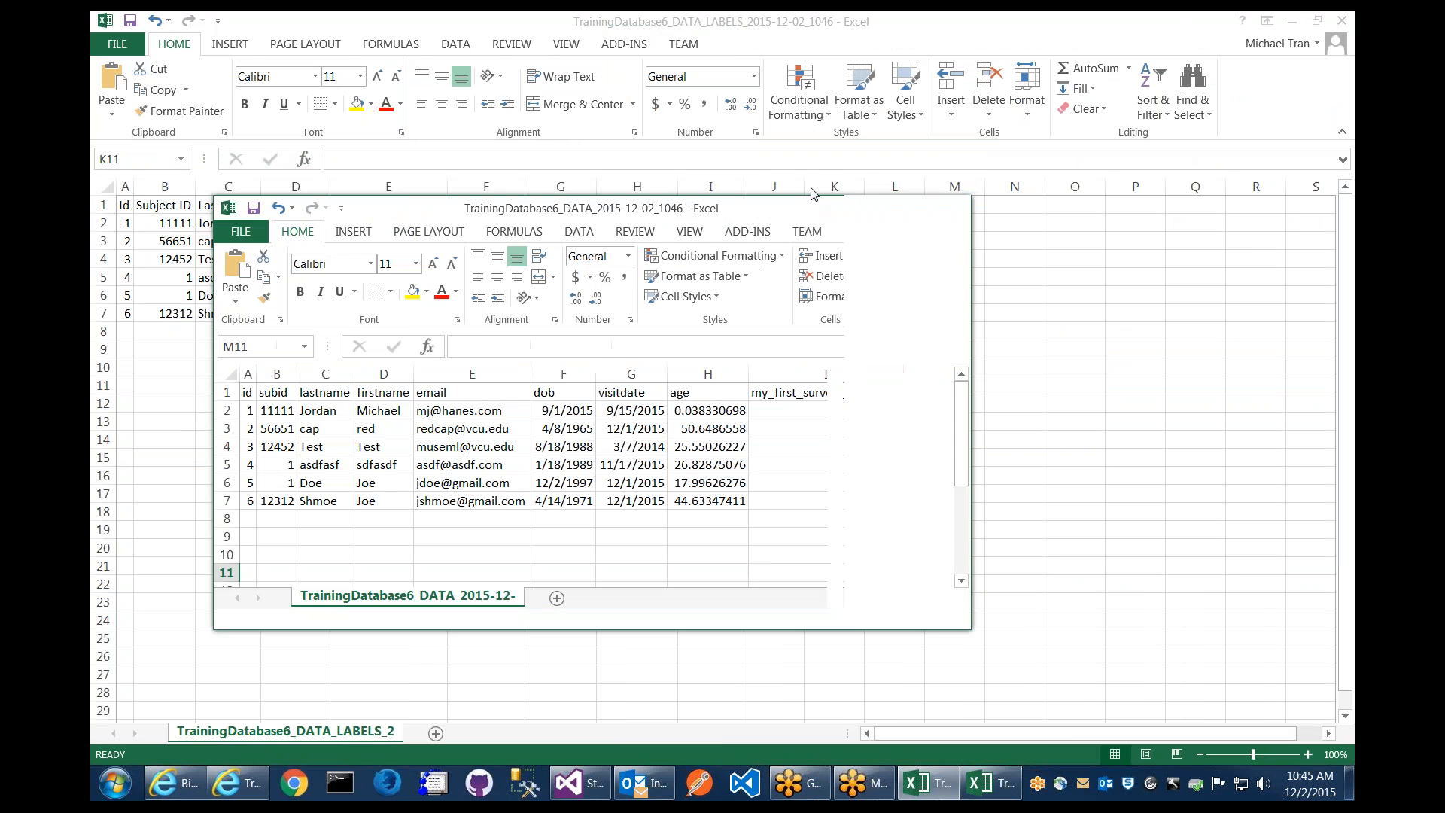
left_click(812, 194)
key("super+Right")
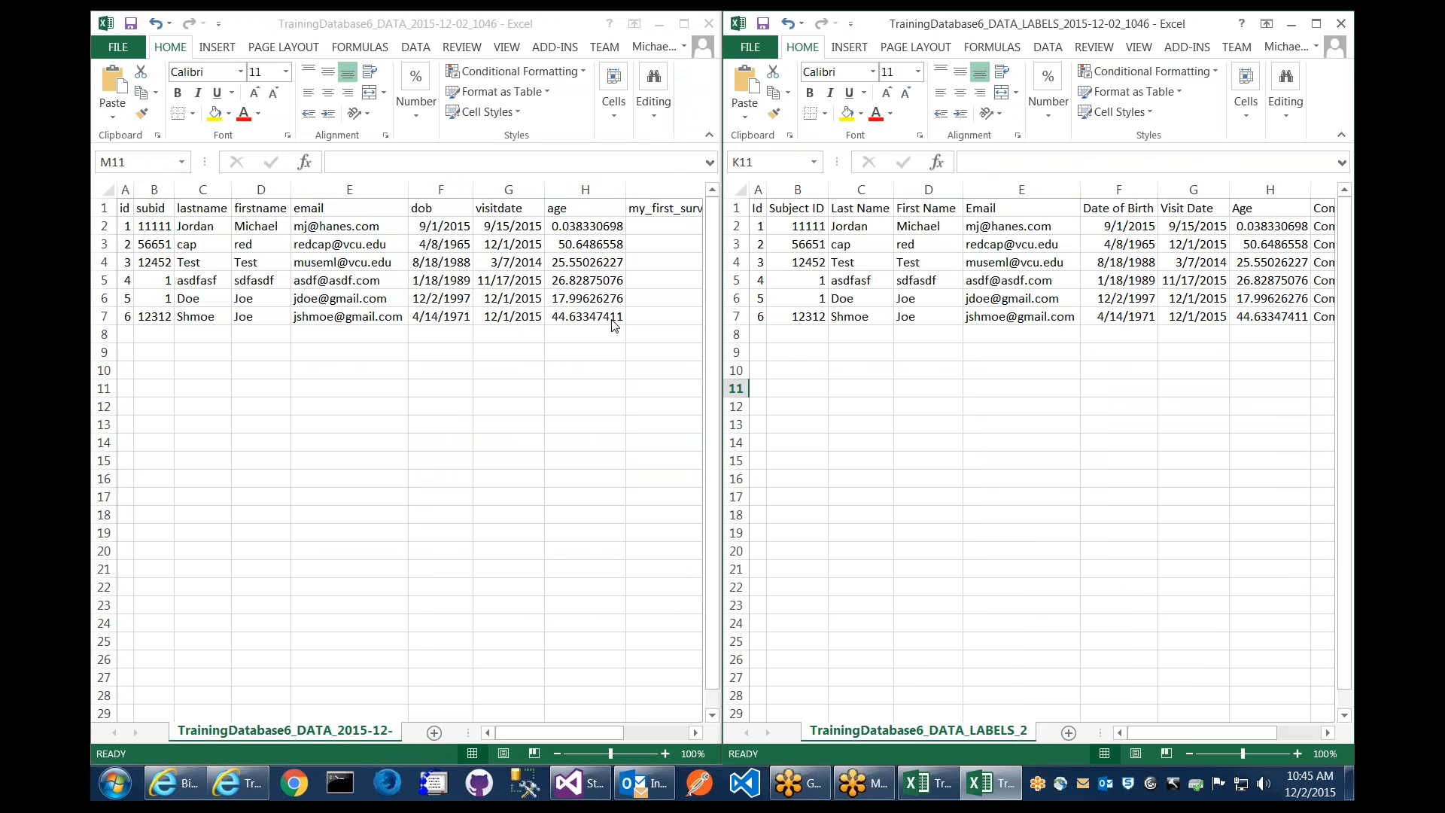
Mark the workbooks by entering RAW in cell E11 of the raw export and LABEL in cell C11 of the labels export
left_click(955, 295)
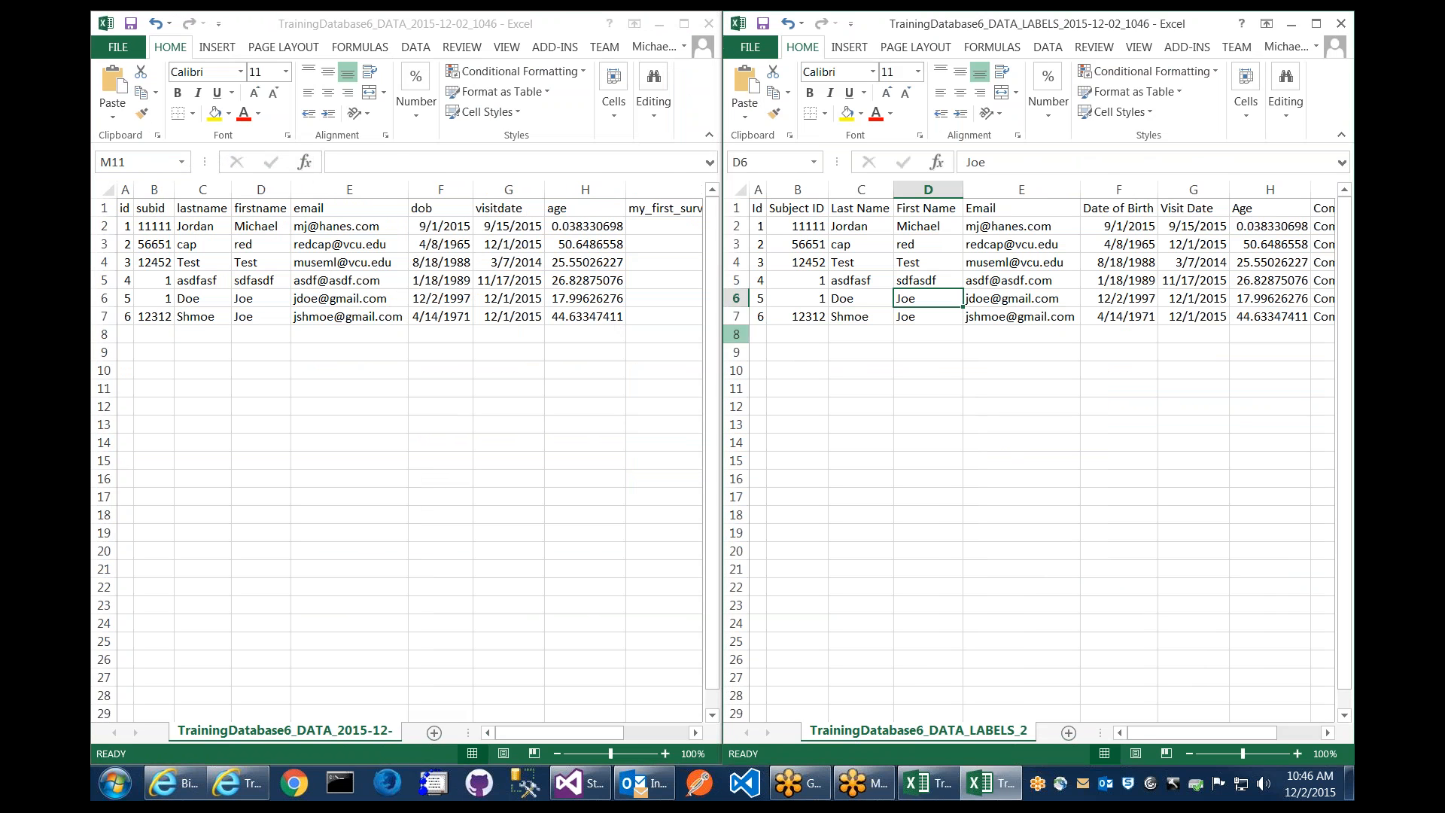
left_click_drag(348, 387, 537, 427)
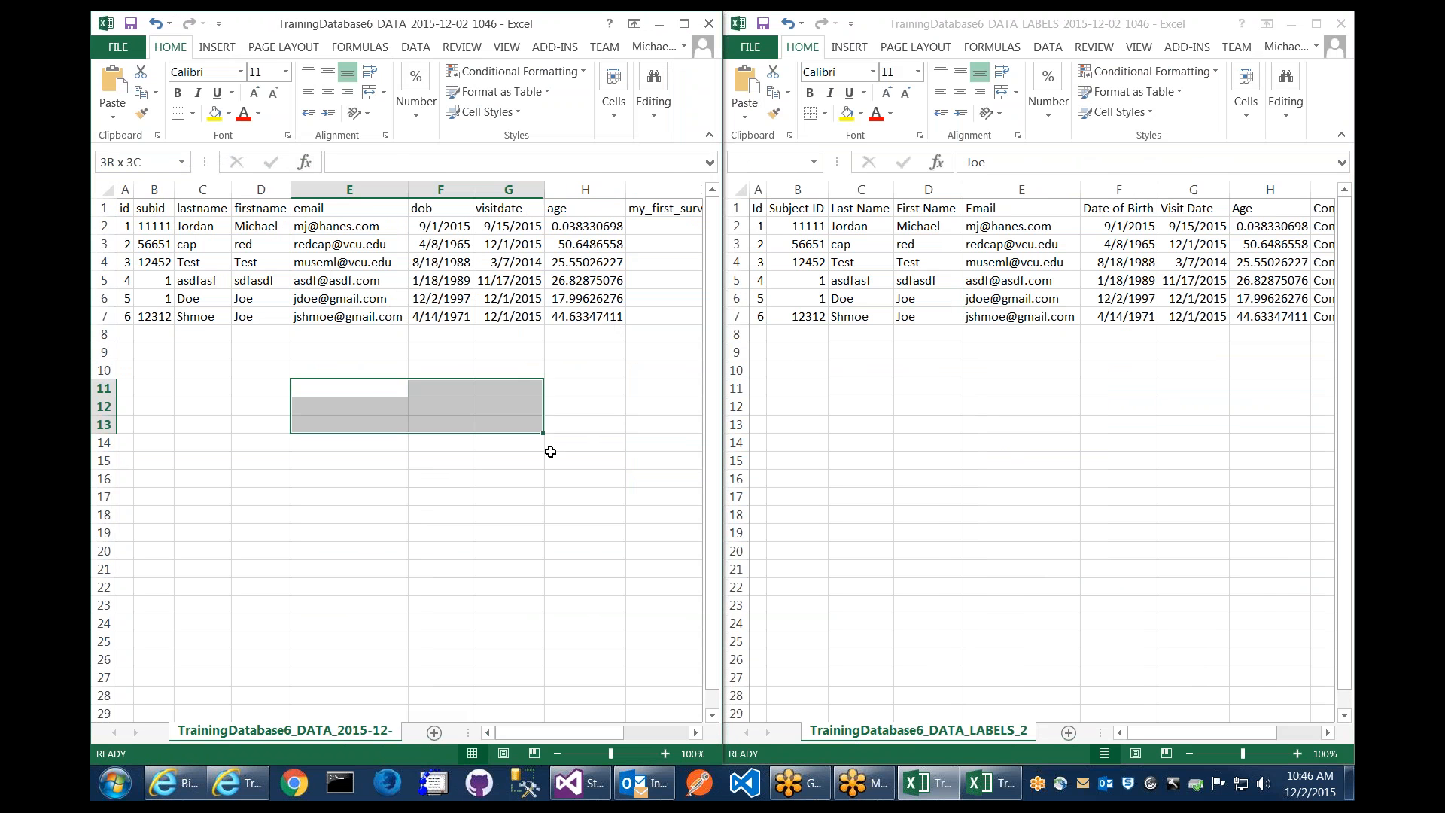
left_click(348, 388)
type("RAW")
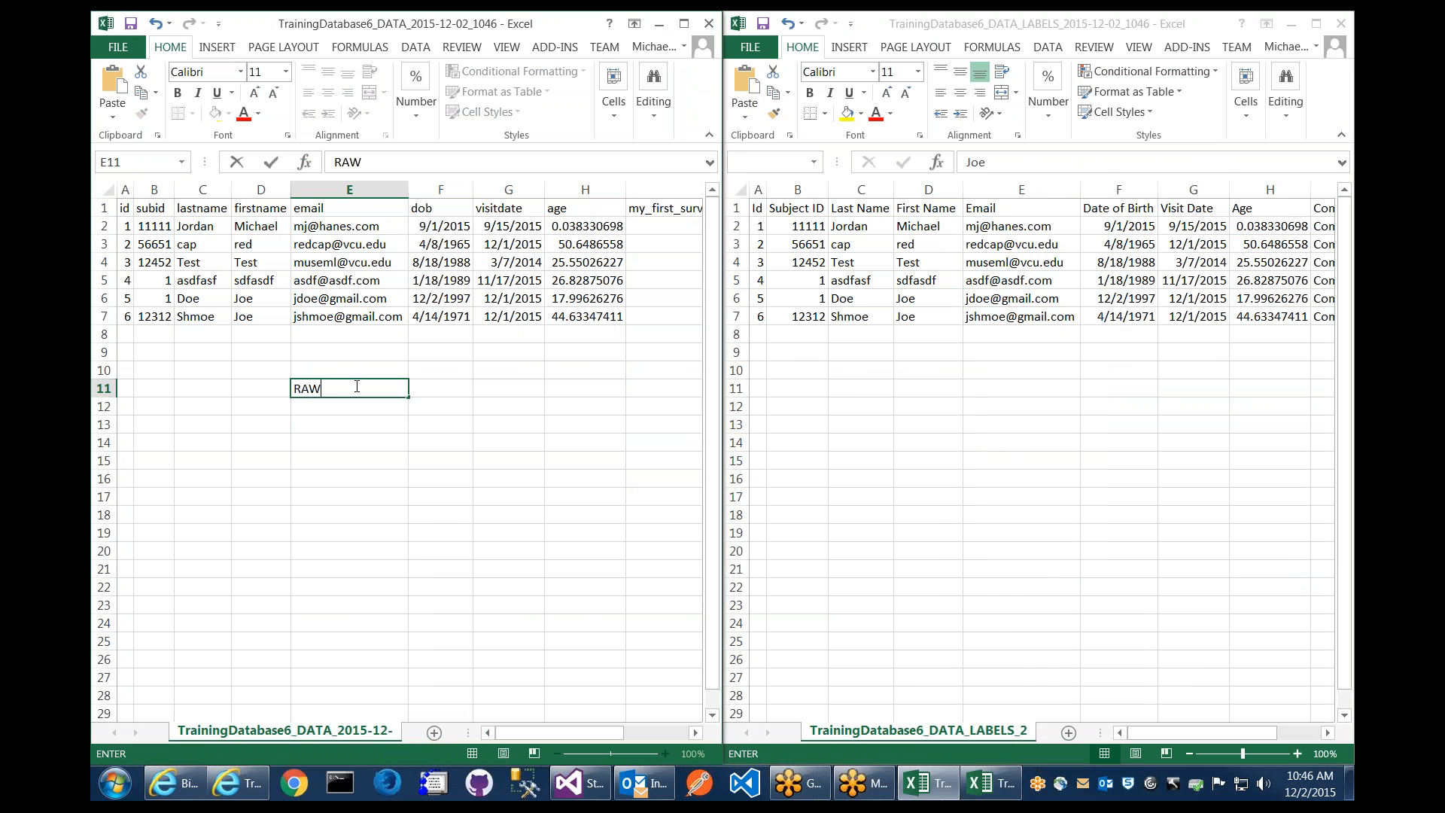
left_click(855, 388)
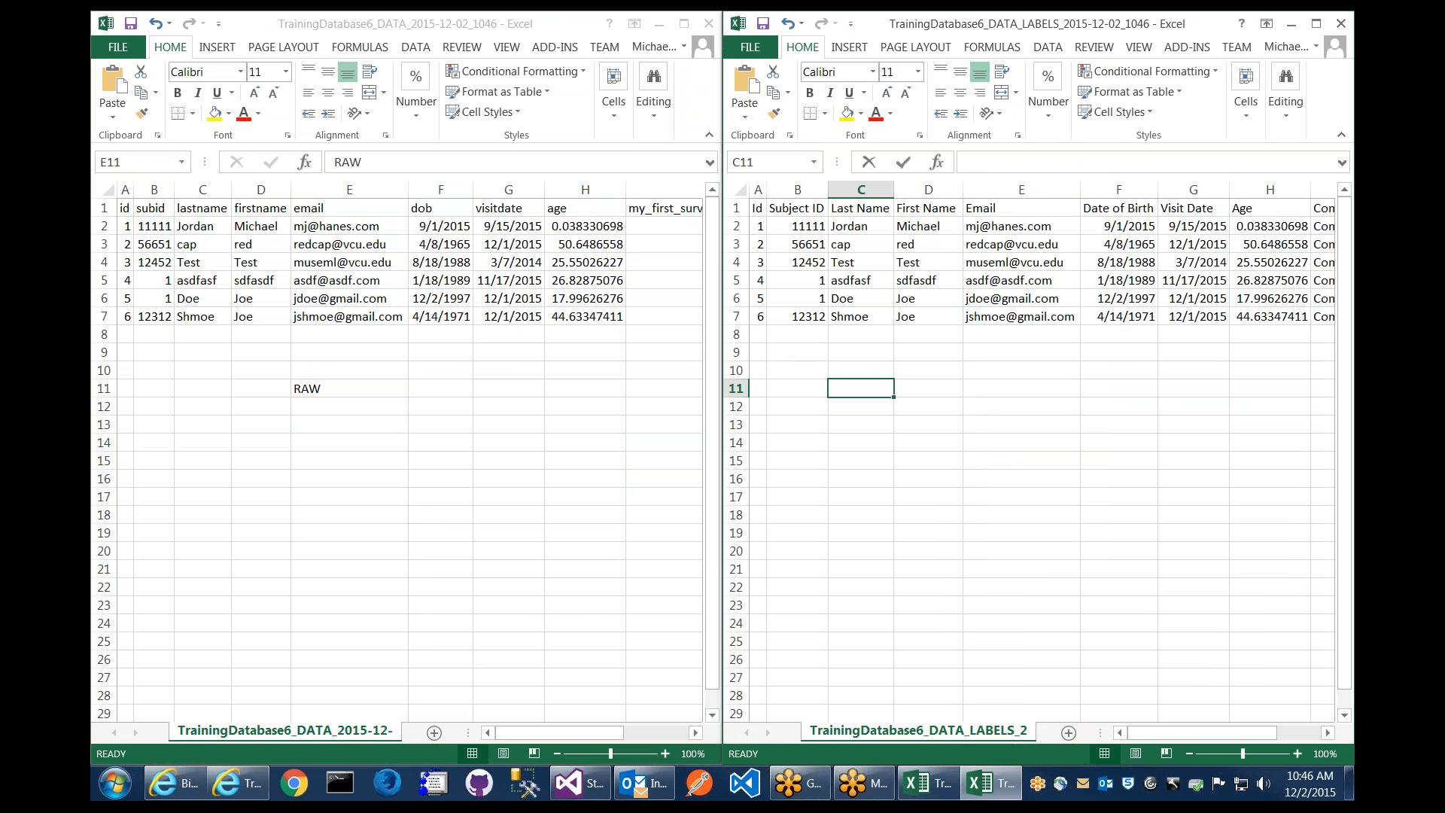
type("LABEL")
left_click(990, 418)
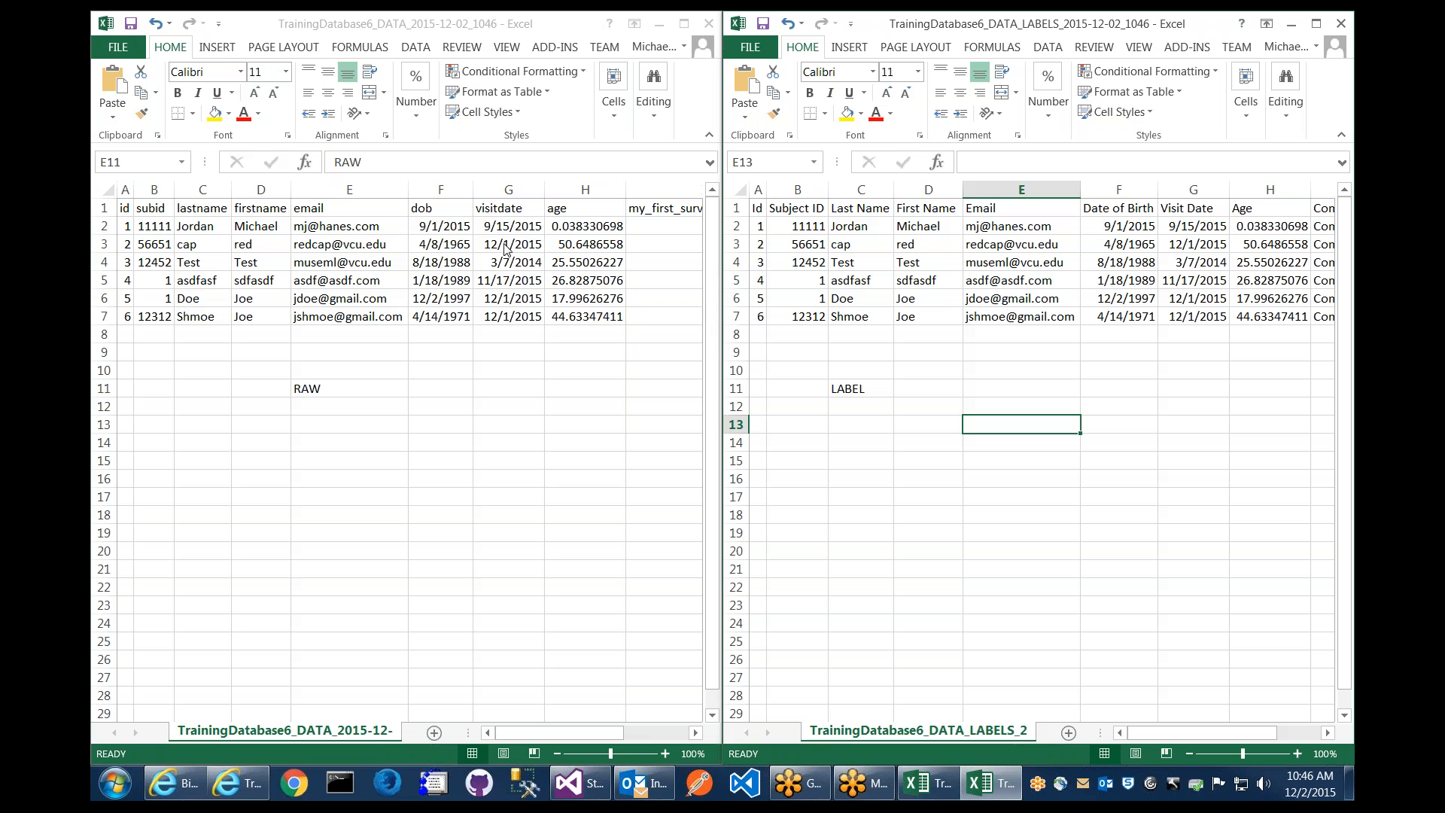
Examine the variable names in the header row of the raw data workbook, from id to my_first_survey_complete
left_click(331, 253)
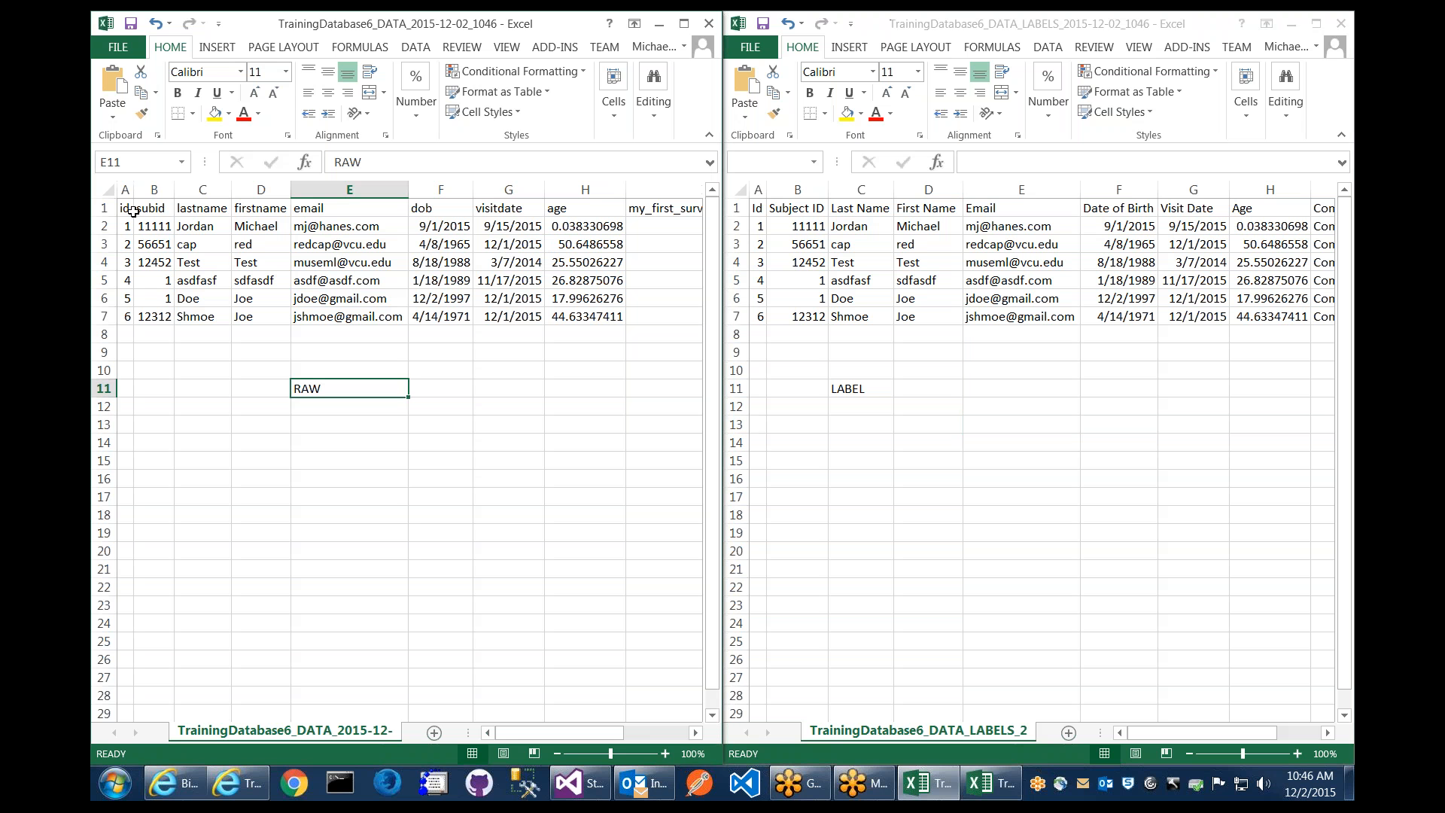
left_click_drag(128, 210, 668, 209)
left_click(666, 209)
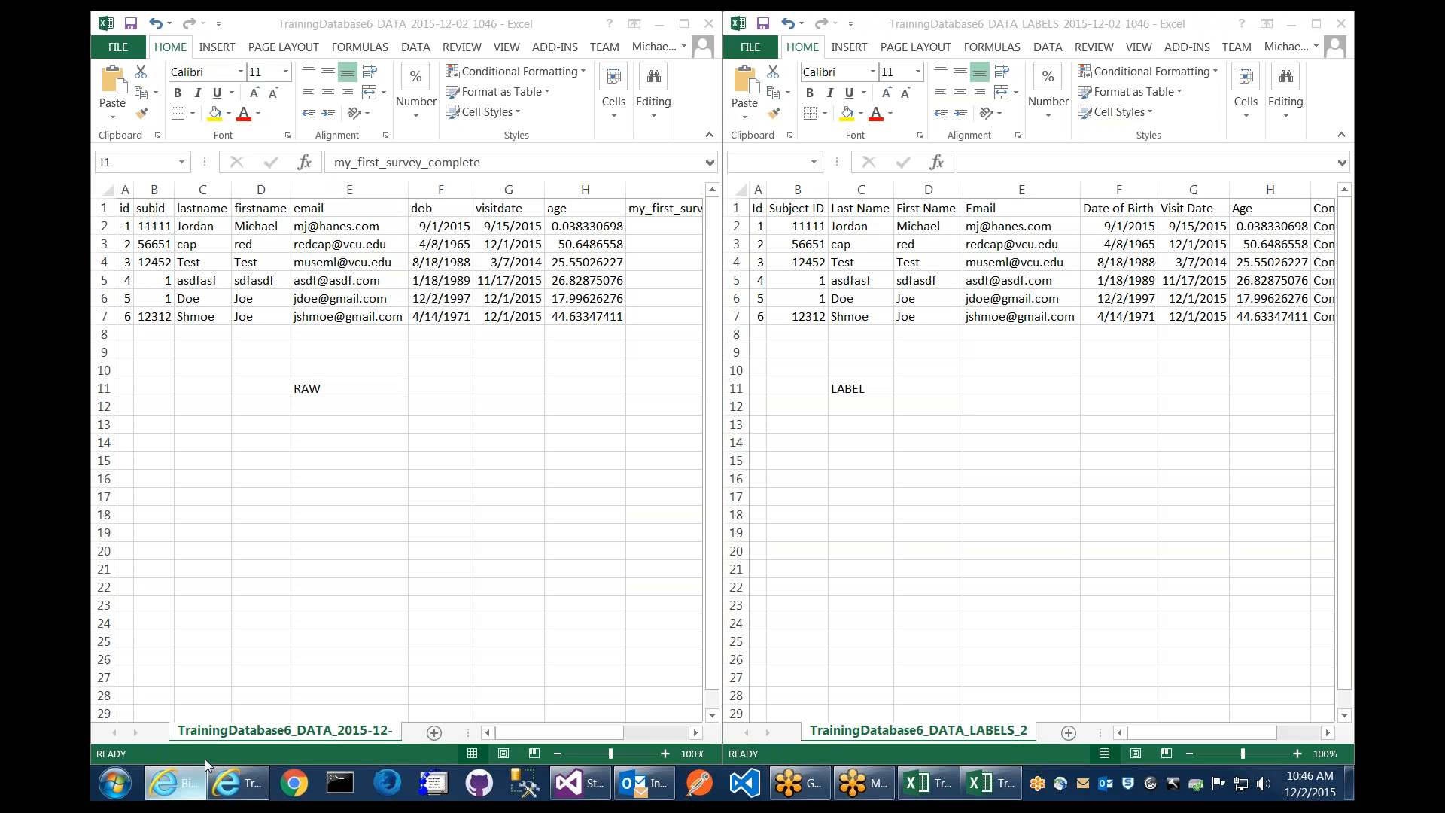
Switch to REDCap, close the data export dialog and review the variable names and labels of the My_First Survey fields
left_click(238, 783)
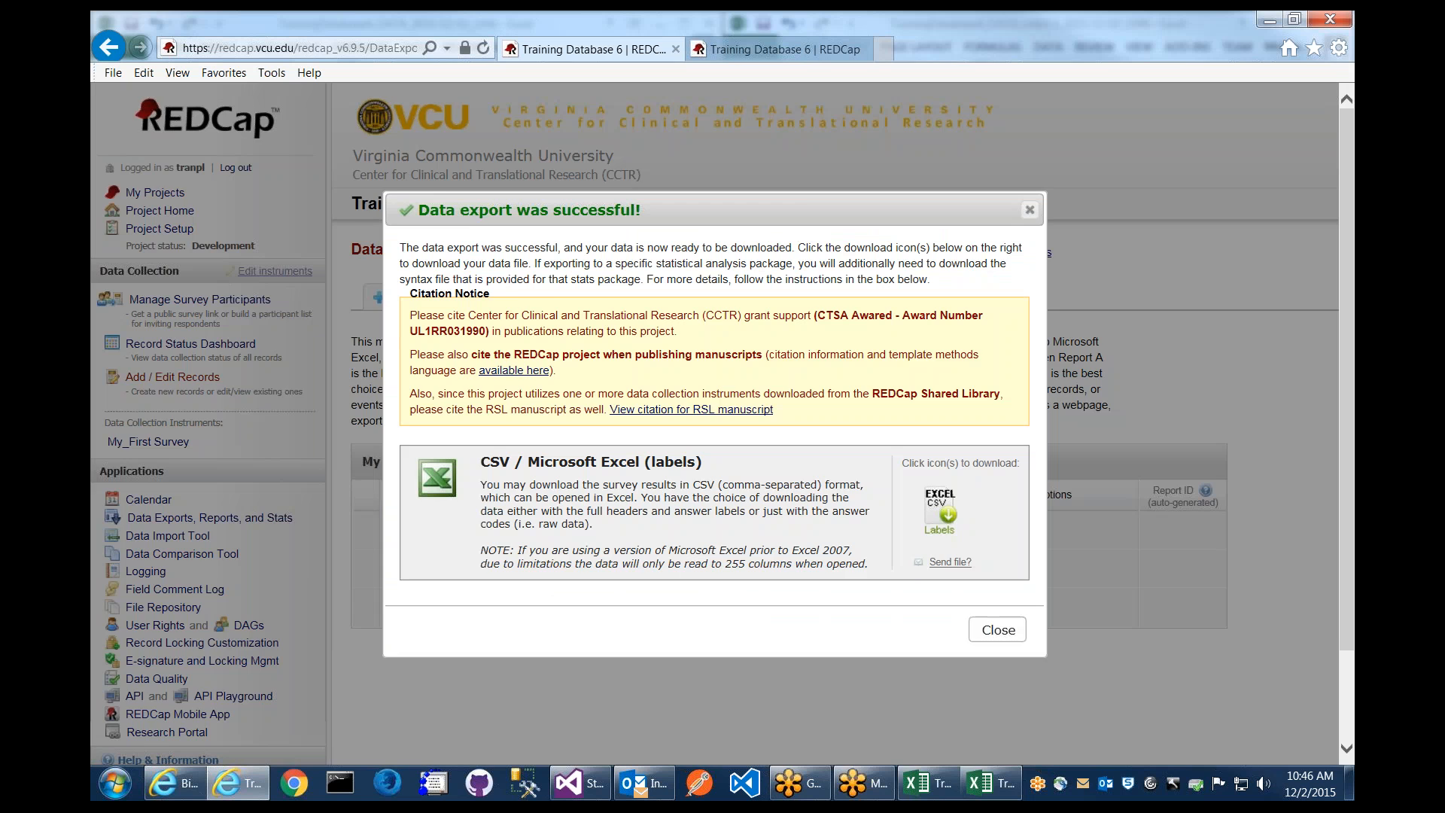
left_click(997, 629)
left_click(783, 49)
left_click_drag(507, 399, 532, 348)
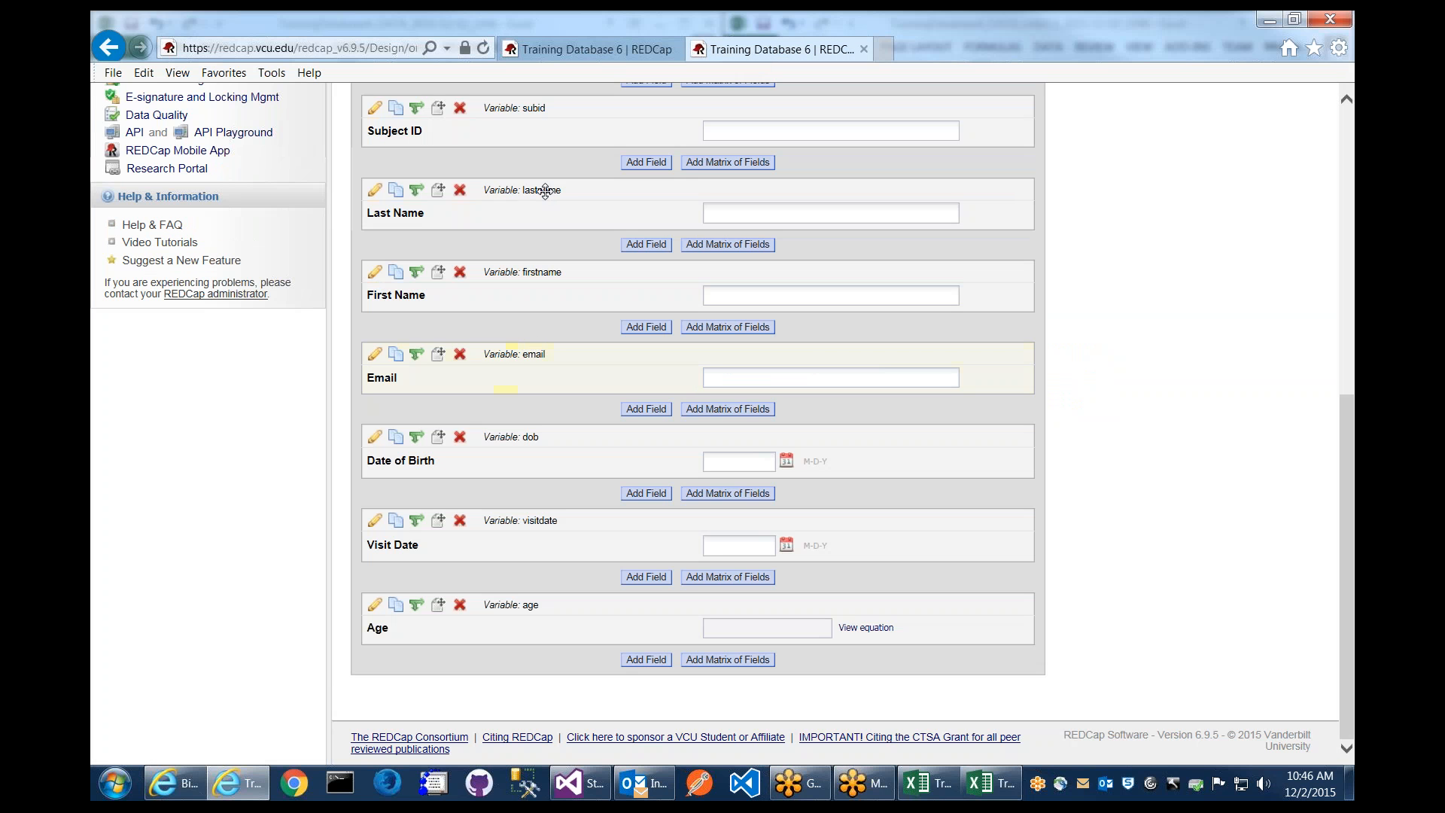
scroll(538, 199, "up", 3)
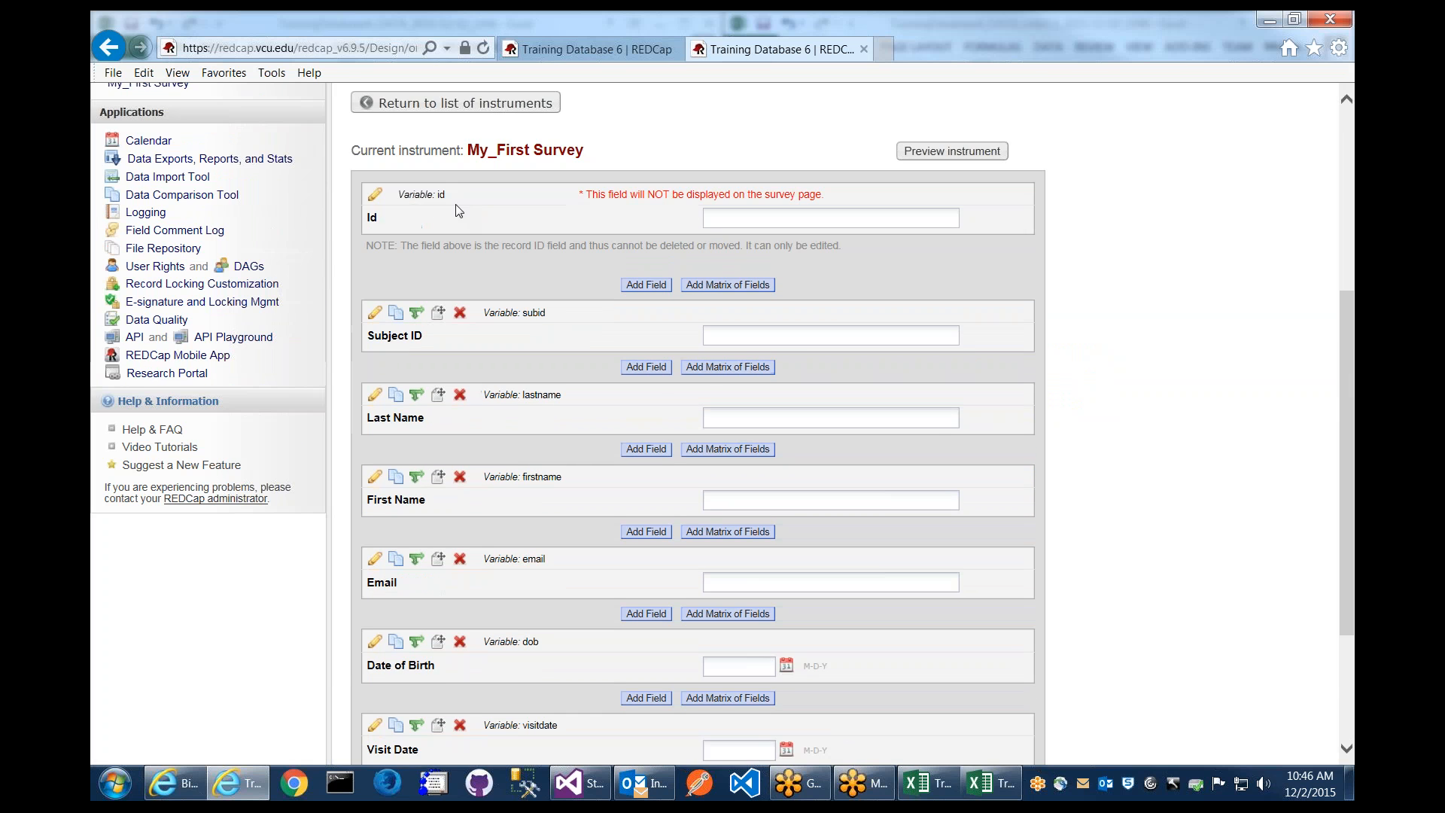
scroll(553, 343, "down", 2)
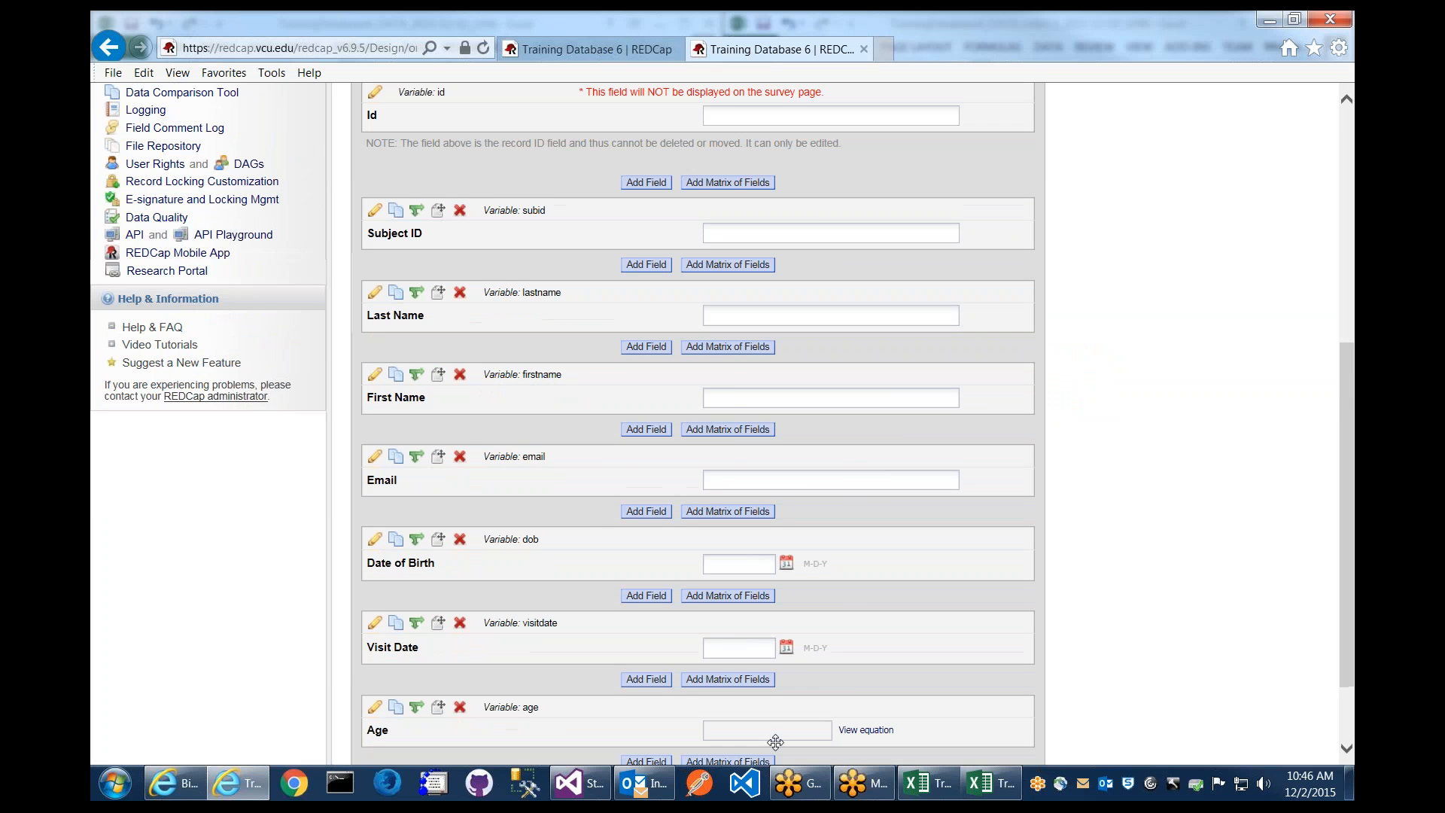
Return to the Excel workbooks and highlight the field labels from Id to Age in the labels export's header row
left_click(990, 783)
left_click(927, 782)
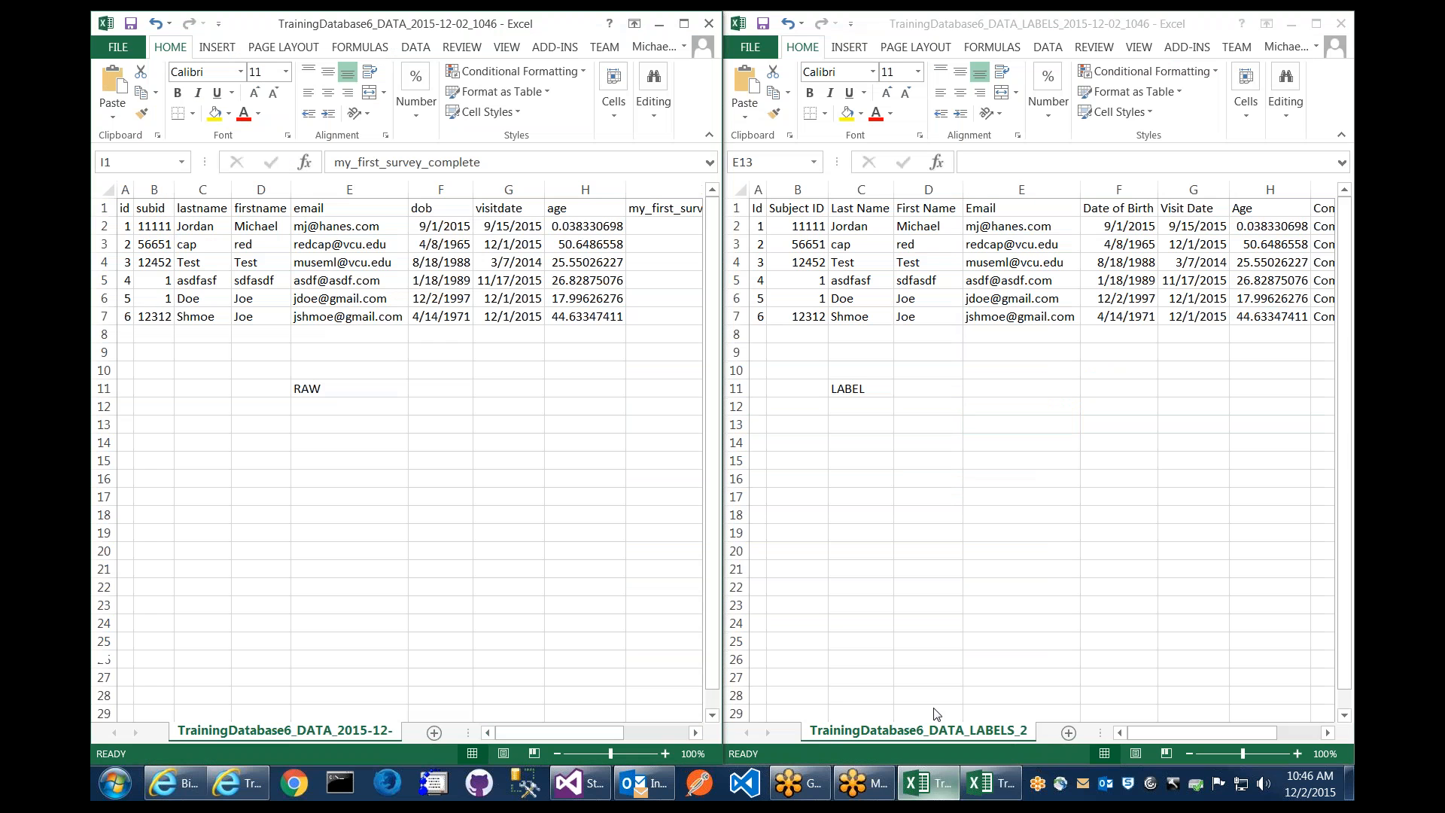
left_click(778, 213)
left_click_drag(760, 210, 1277, 209)
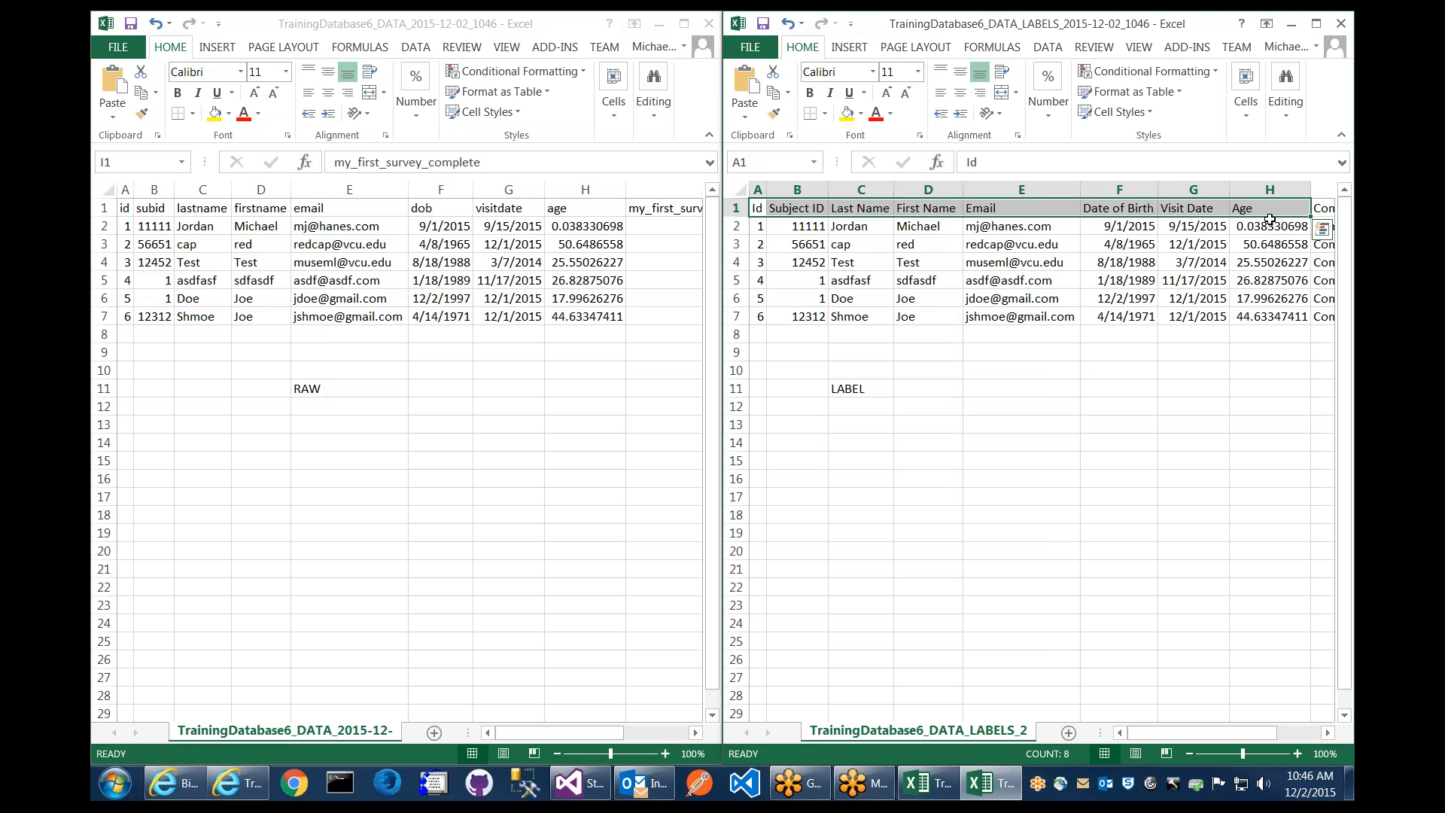
left_click(872, 227)
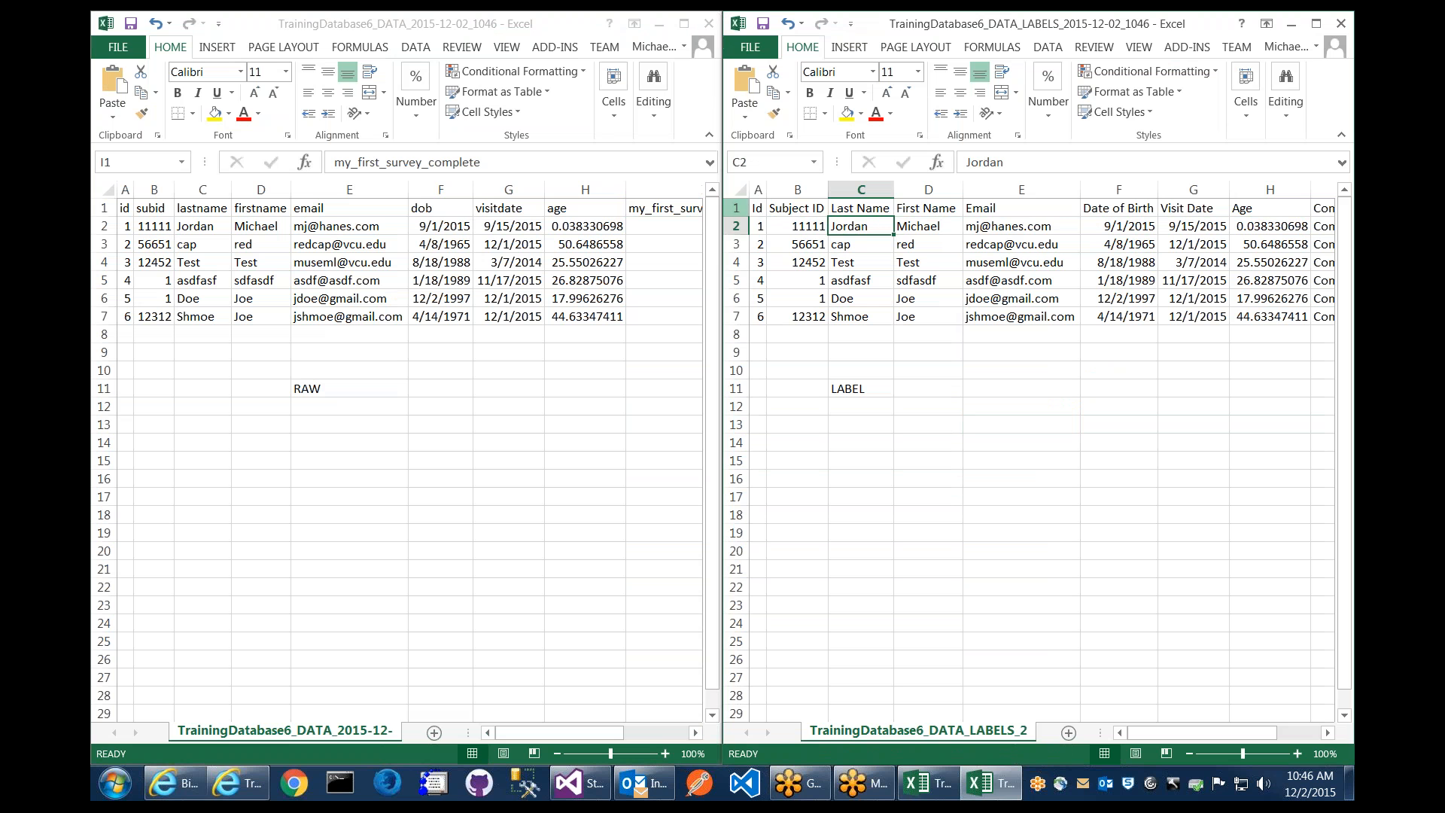
left_click_drag(759, 213, 1246, 213)
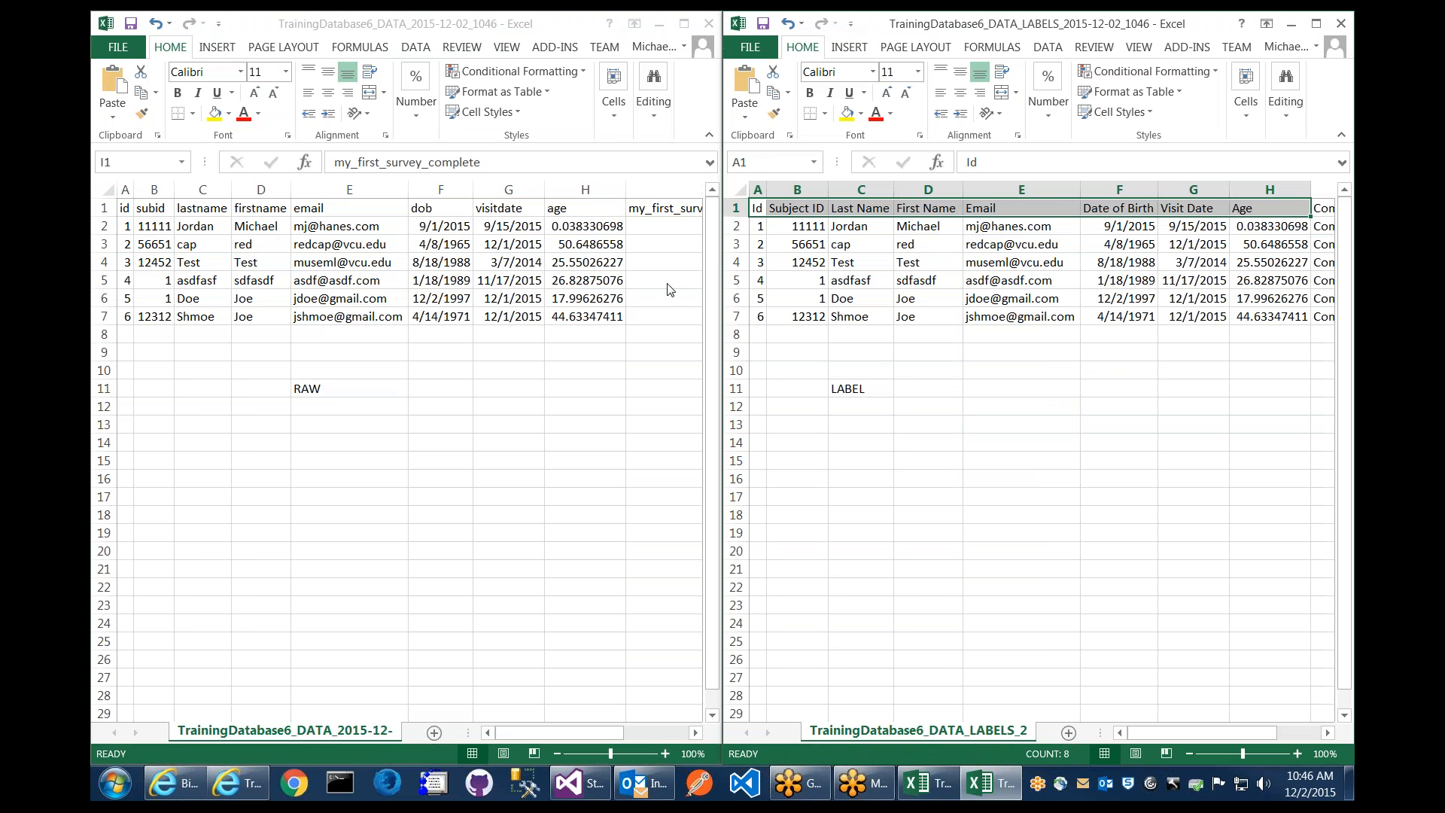
Examine the variable names in the raw export's header row, highlighting age back to lastname and the email header
left_click(591, 215)
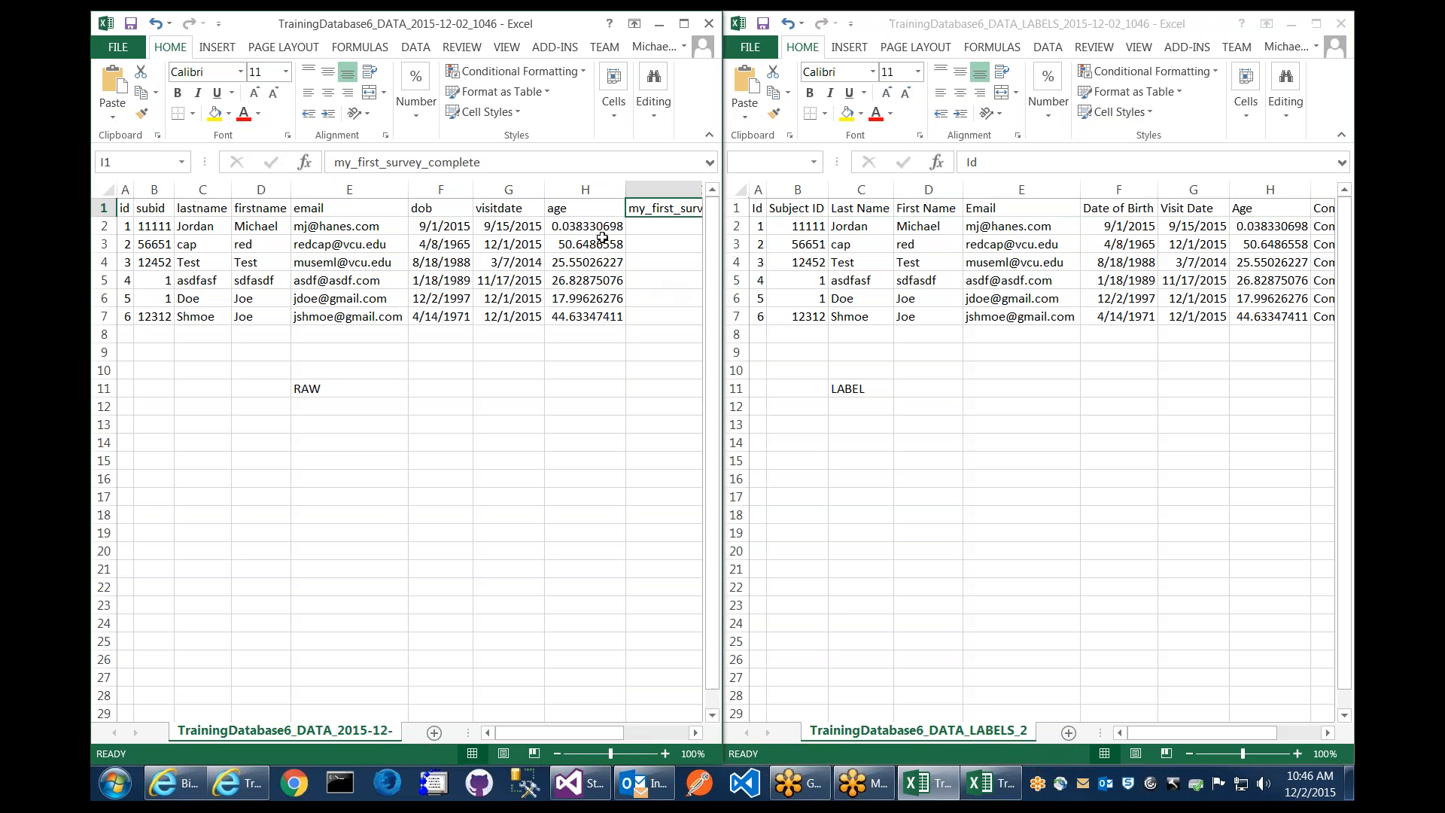
left_click(589, 213)
left_click_drag(594, 211, 211, 213)
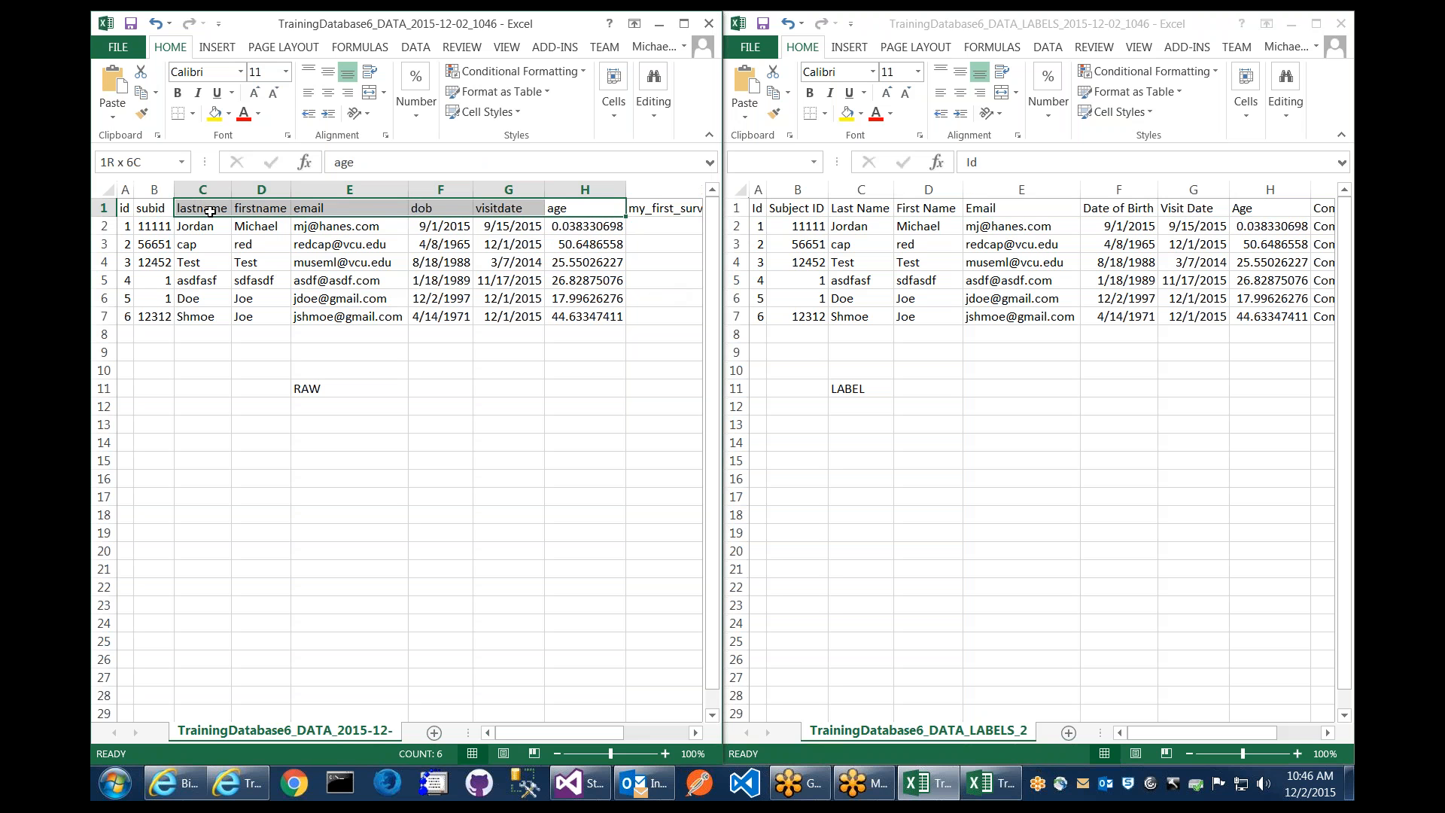
left_click(332, 211)
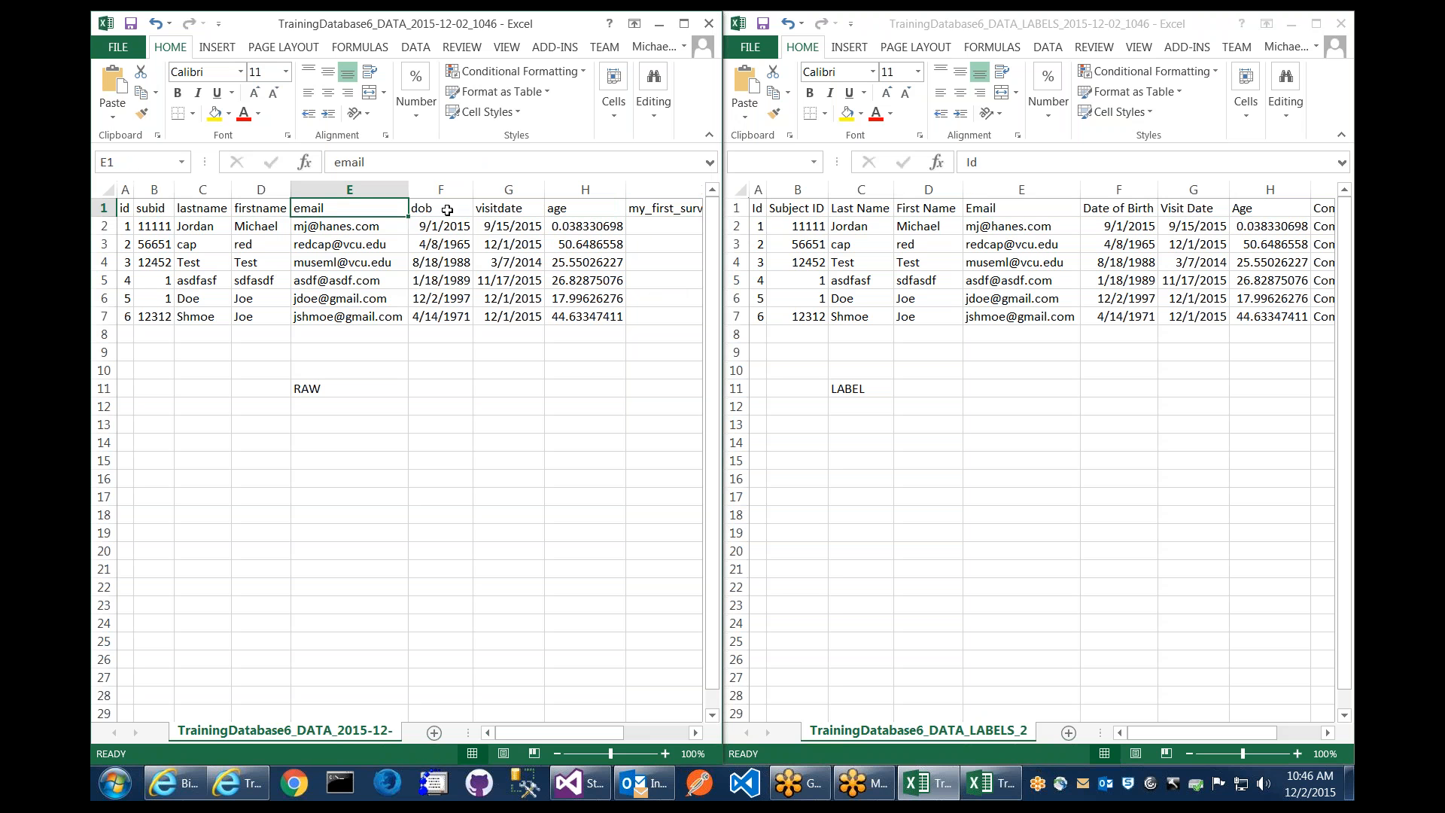
Compare the dob column of the raw export with the Date of Birth column of the labels export
left_click(447, 210)
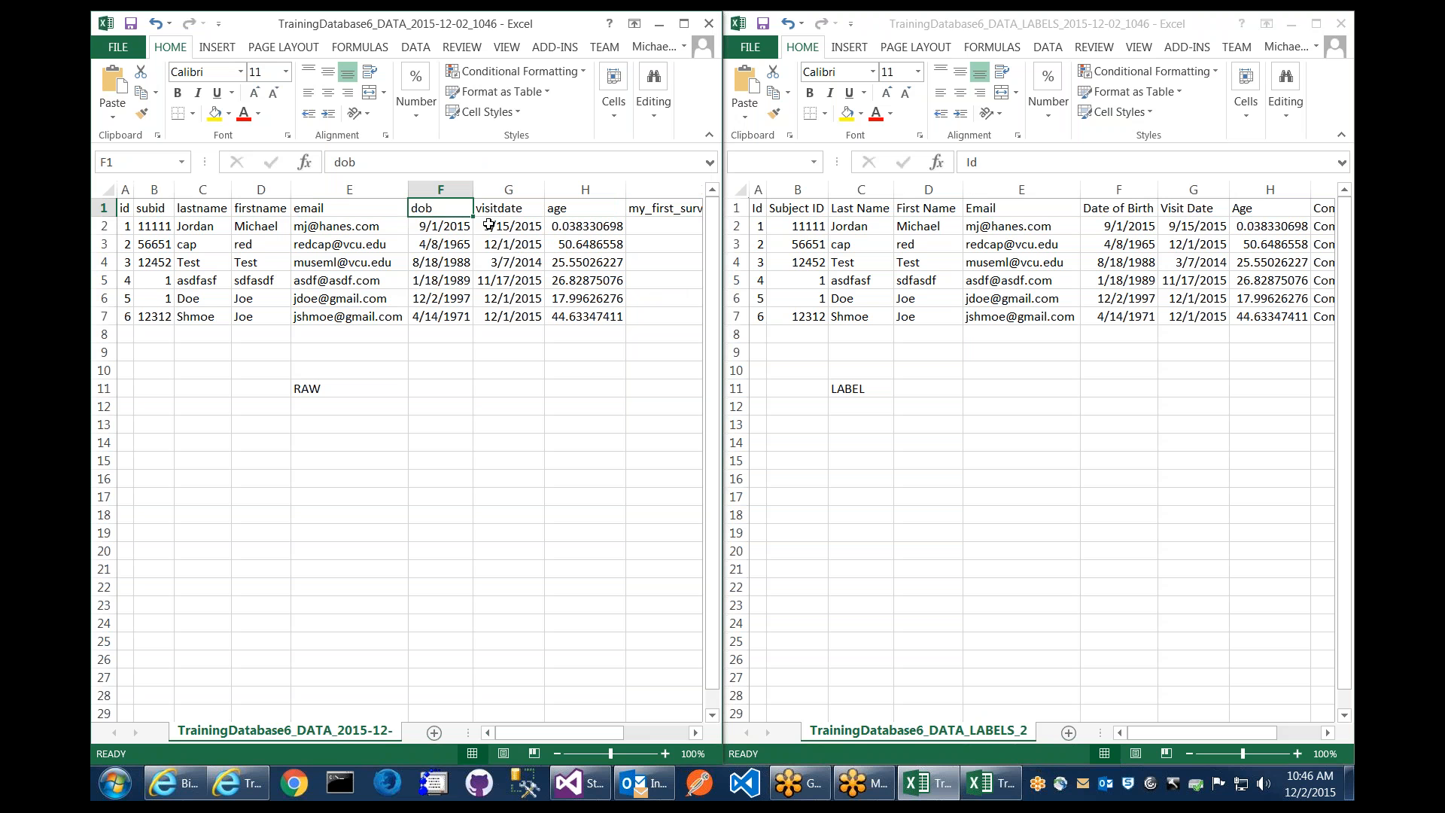
left_click_drag(444, 212, 449, 319)
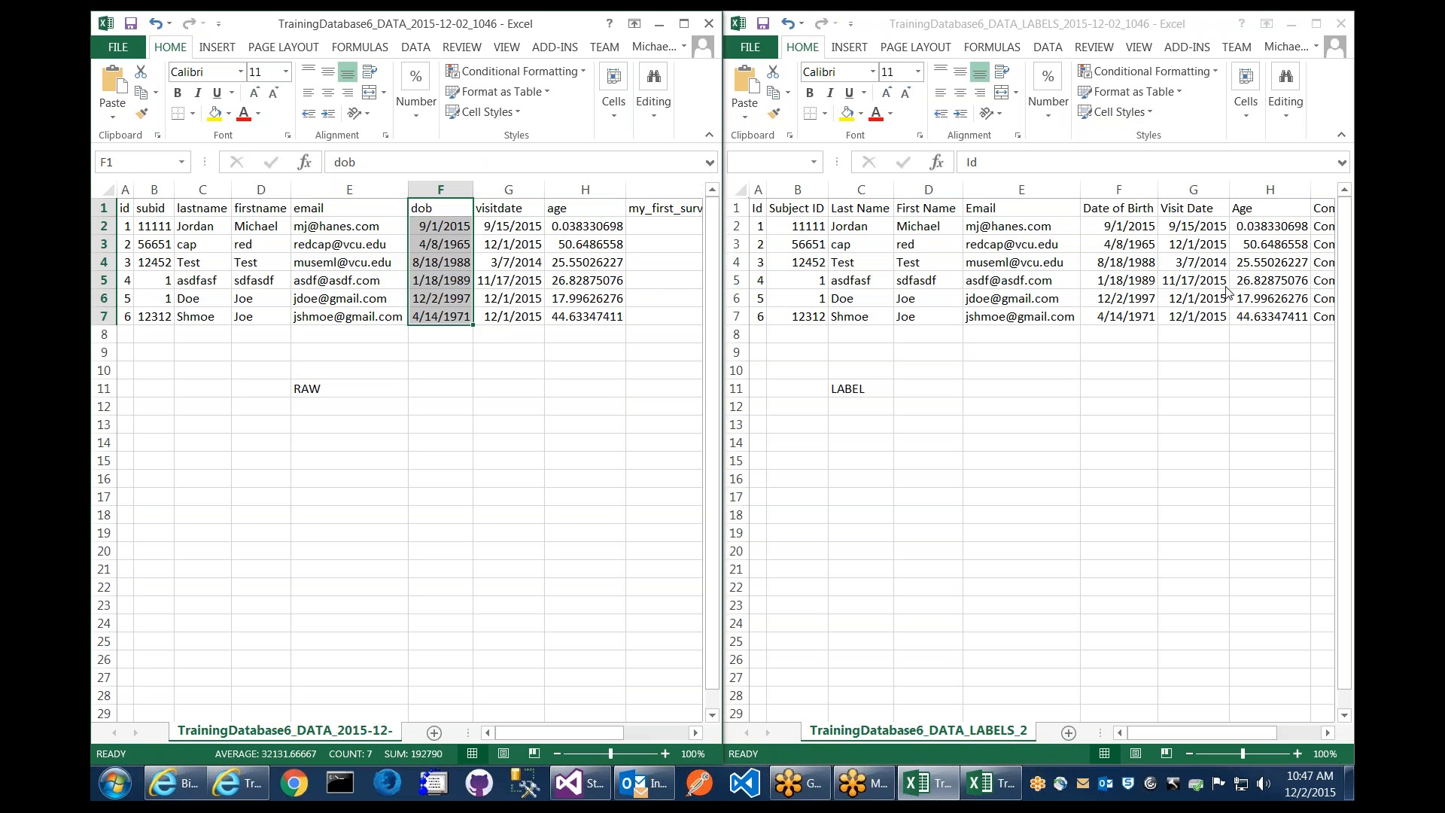
left_click(1126, 209)
left_click_drag(1127, 210, 1115, 317)
left_click(1115, 317)
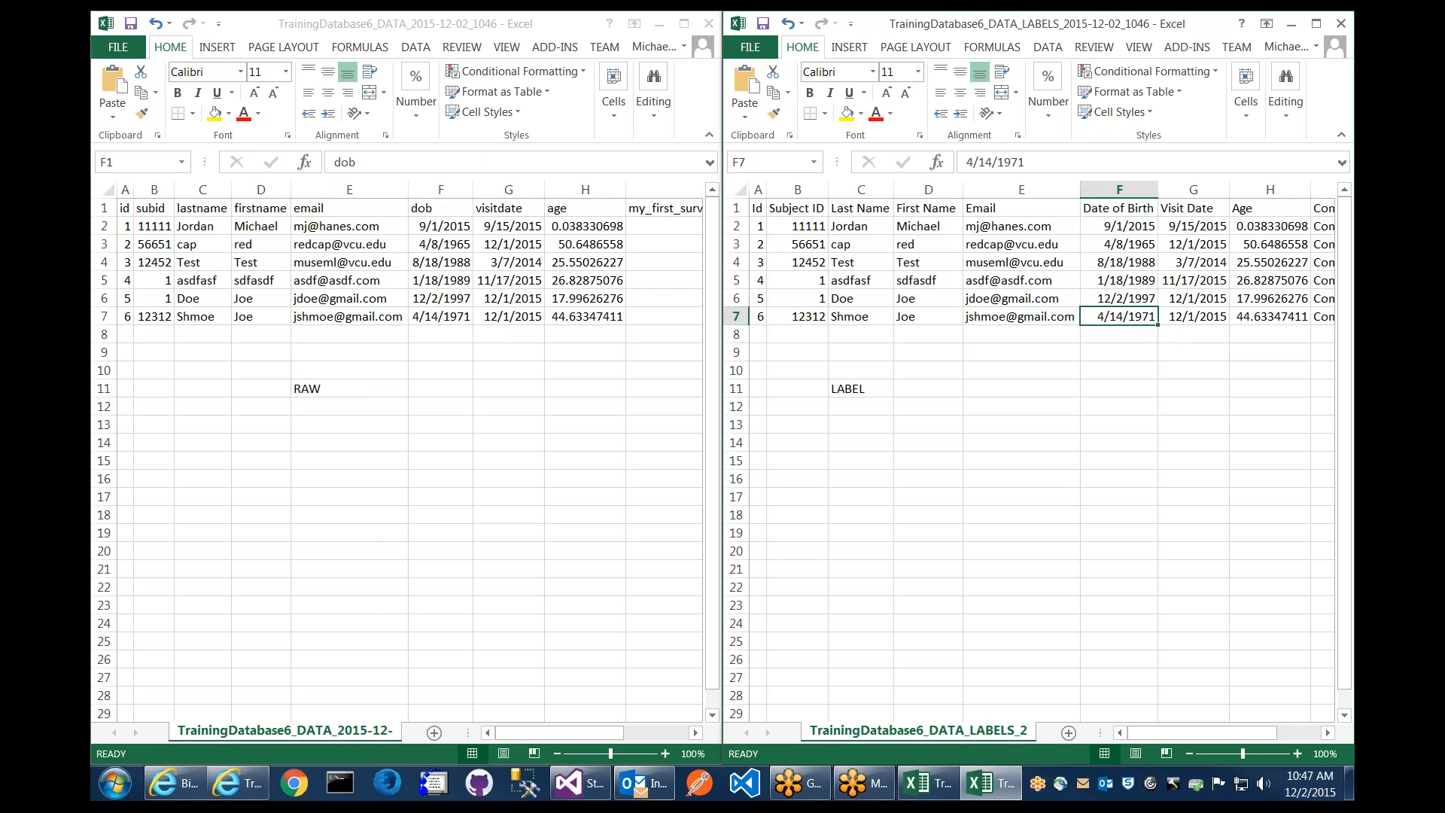
Examine the coded values in the my_first_survey_complete column of the raw export
left_click(695, 732)
left_click(694, 734)
left_click(695, 734)
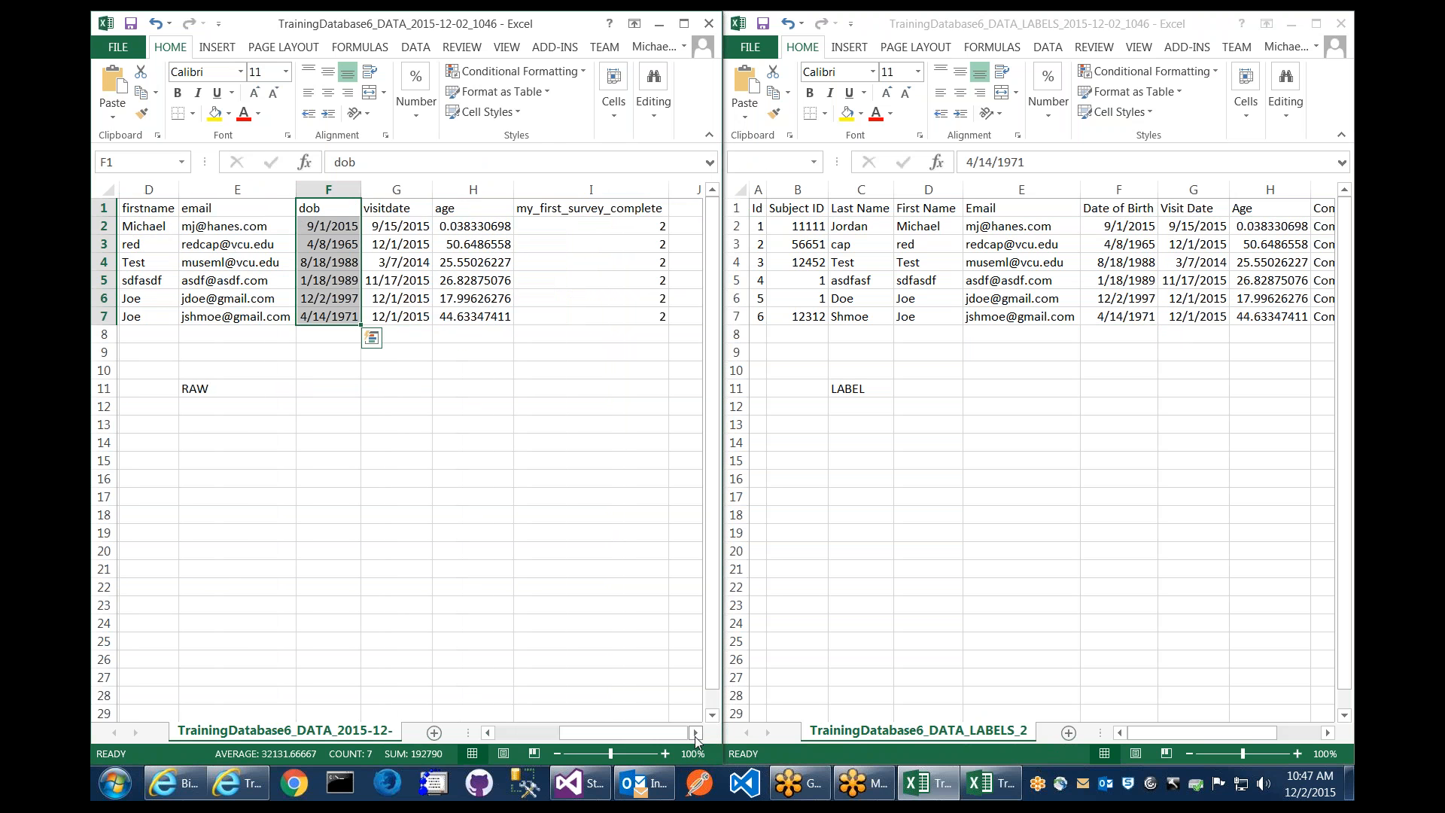
left_click(694, 736)
left_click_drag(573, 213, 587, 319)
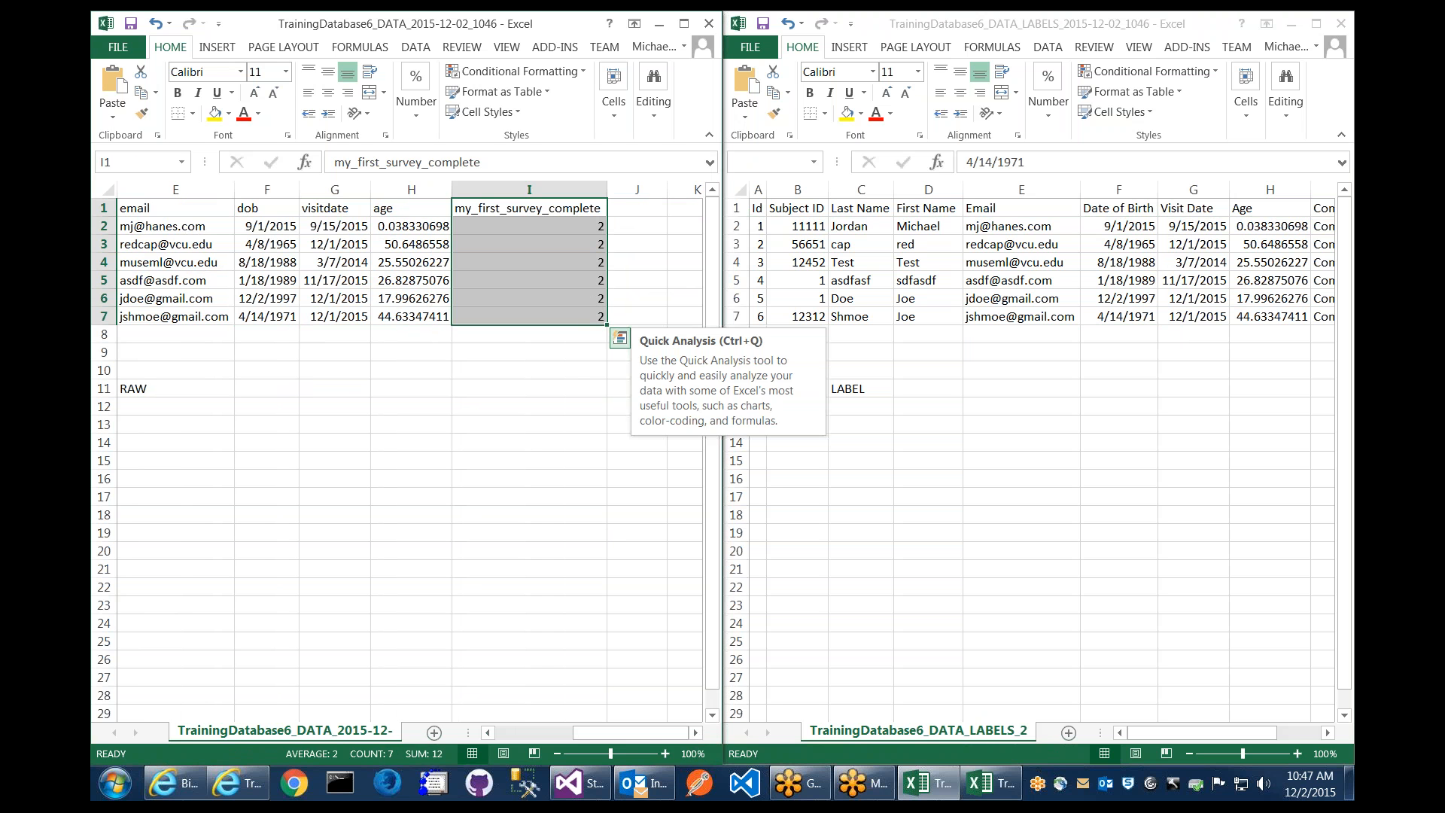
left_click(580, 387)
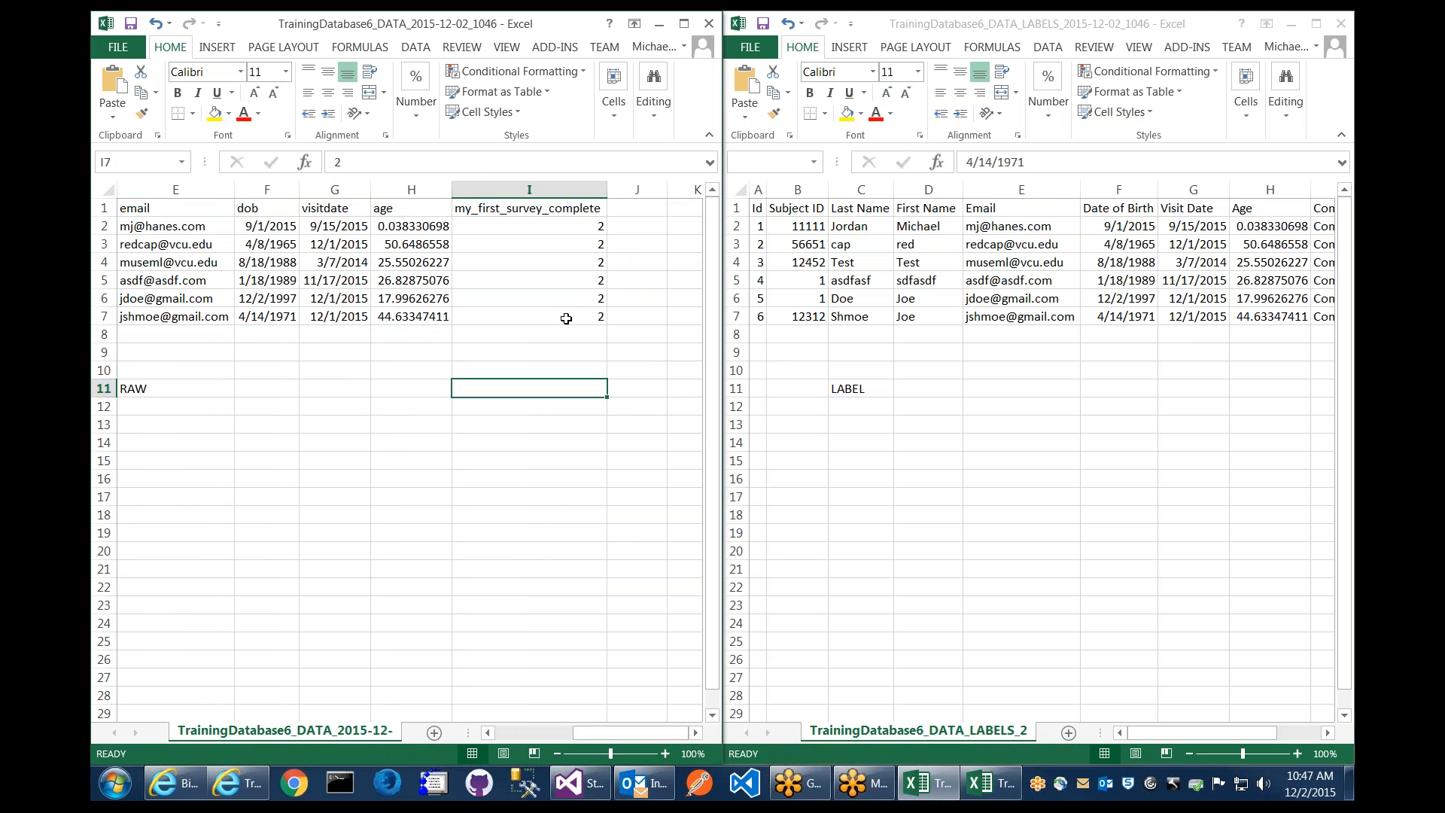
left_click_drag(564, 319, 568, 207)
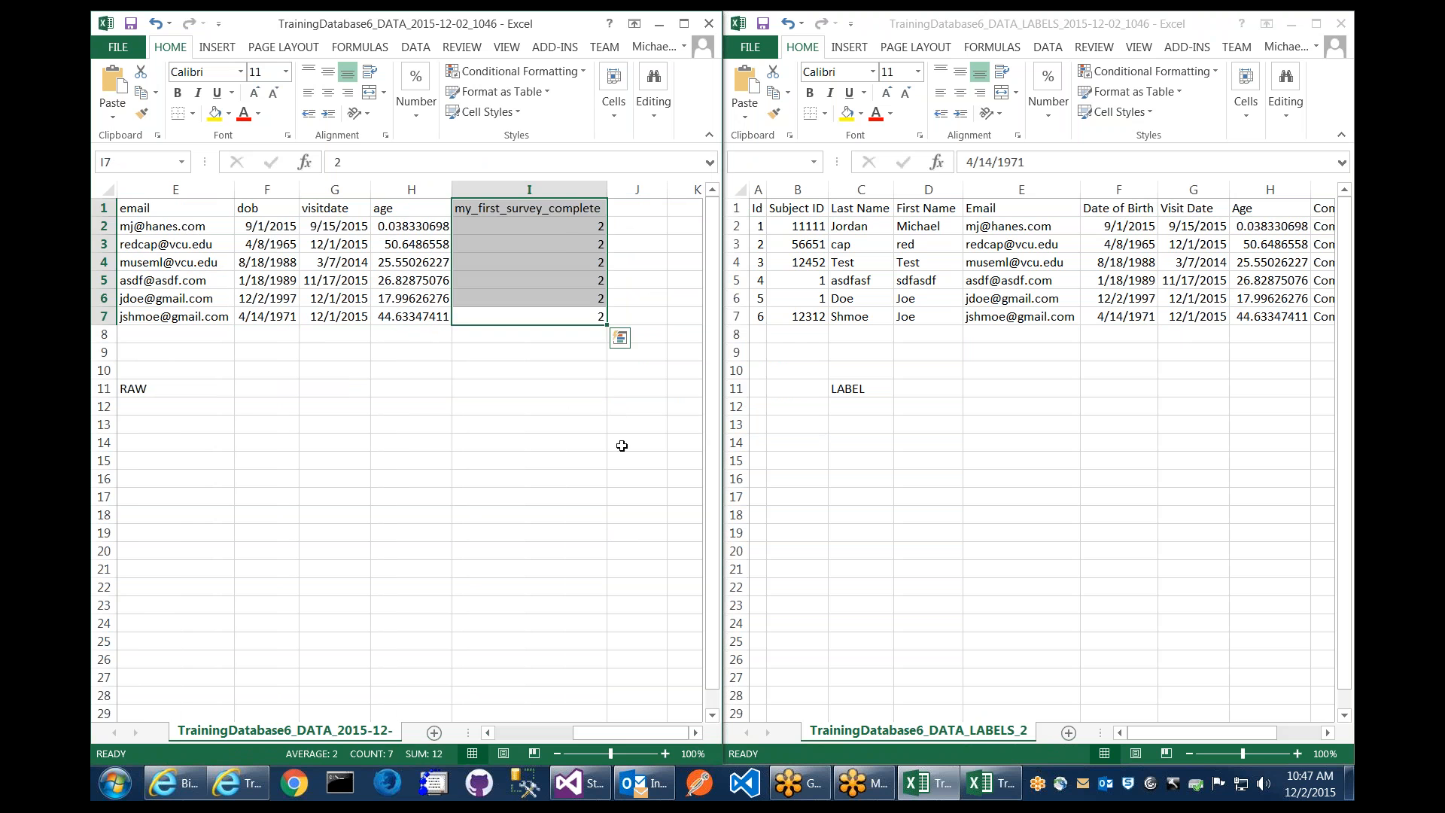
left_click(564, 226)
left_click(558, 240)
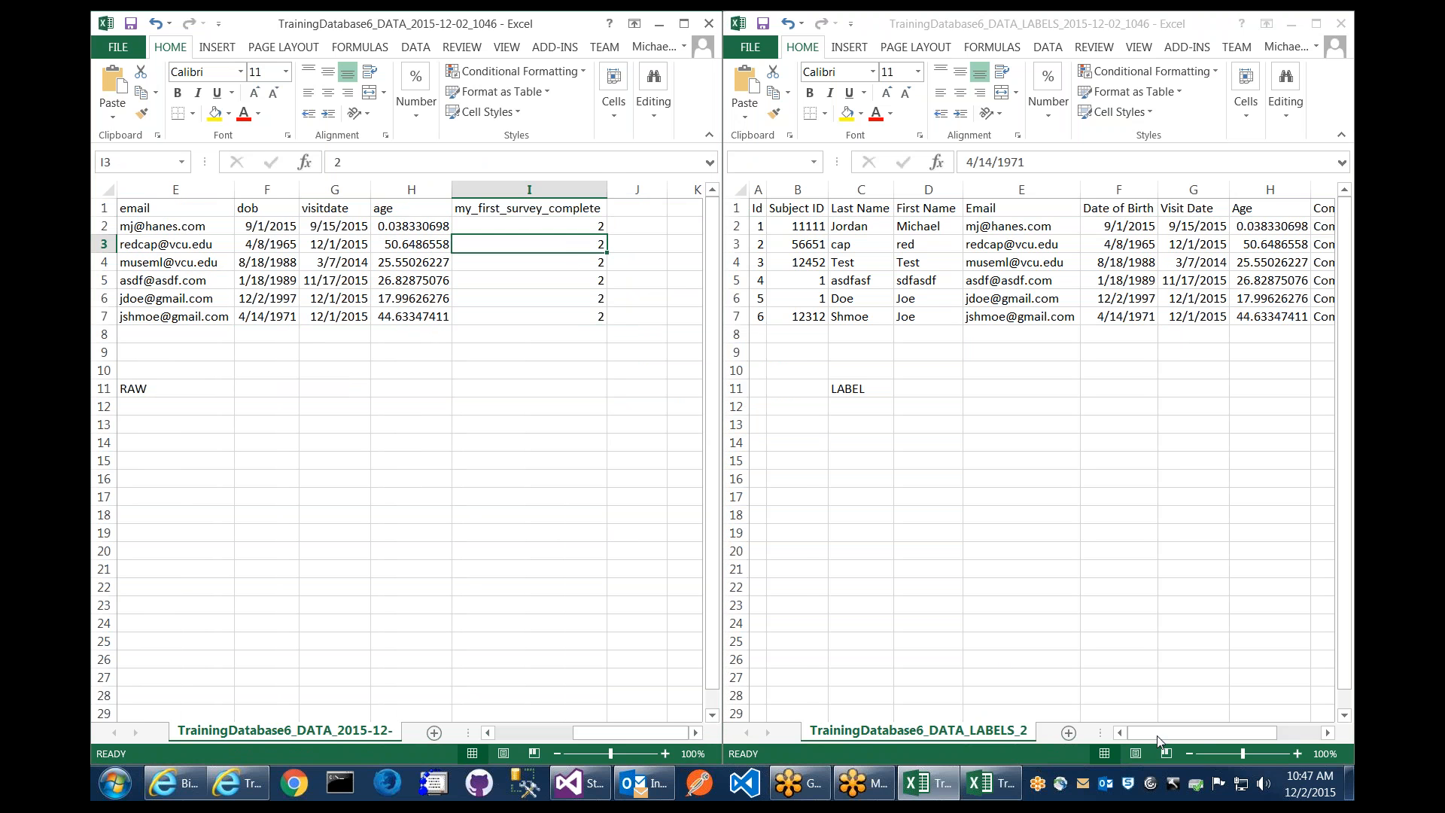
Compare the Complete? column of the labels export with the my_first_survey_complete codes in the raw export
left_click_drag(1162, 732, 1209, 737)
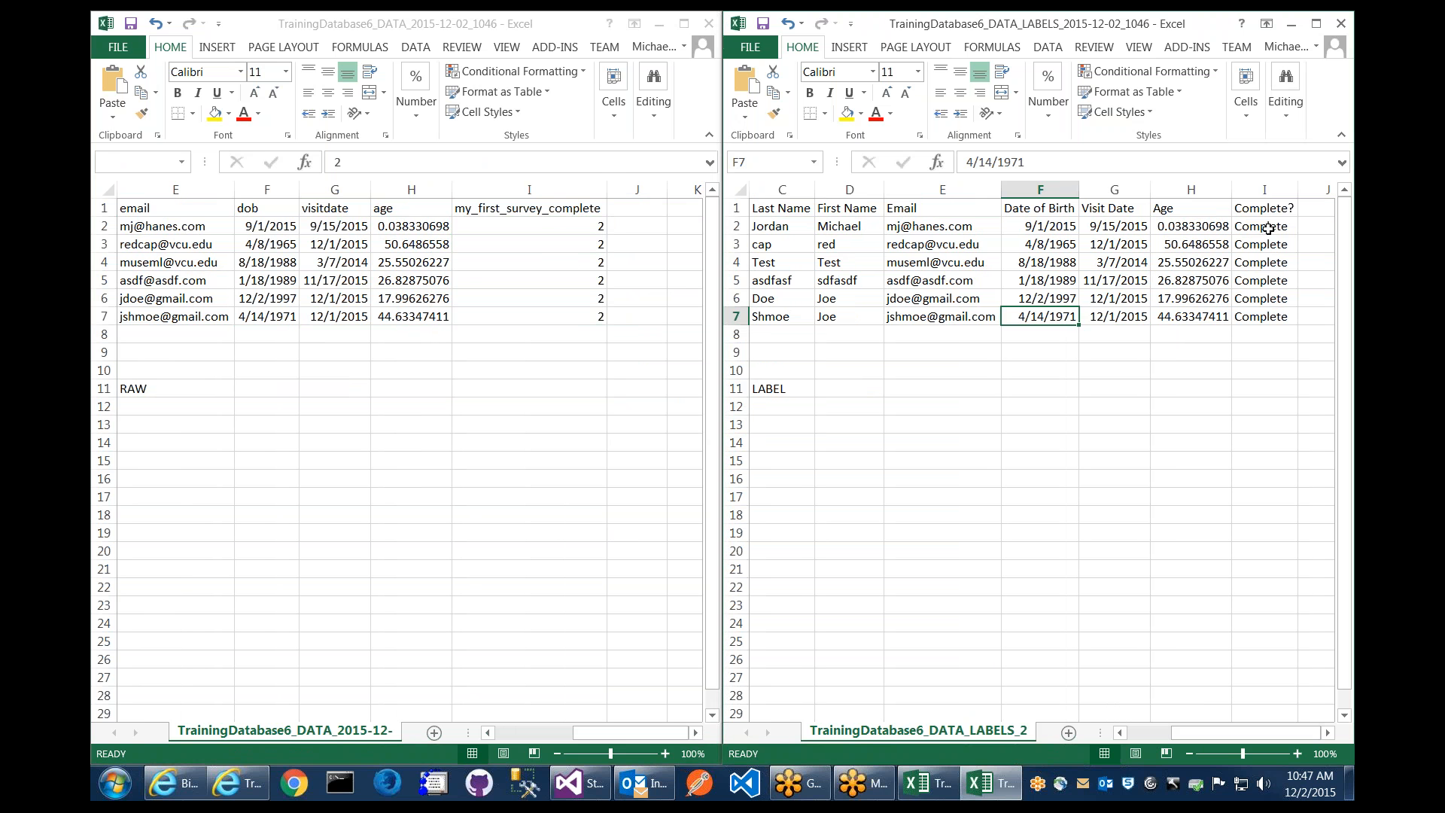
left_click_drag(1267, 228, 1265, 316)
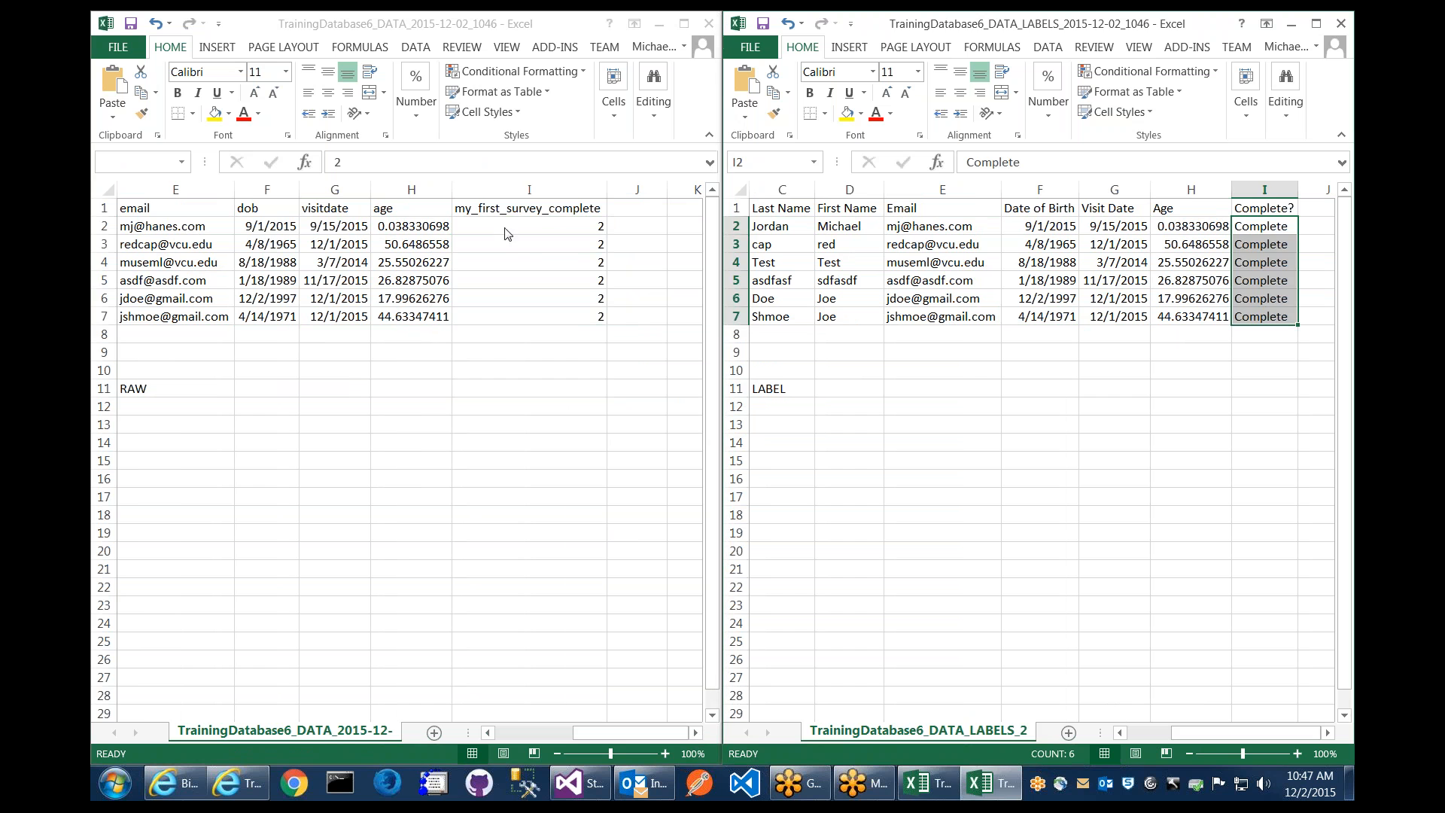
left_click_drag(505, 233, 532, 313)
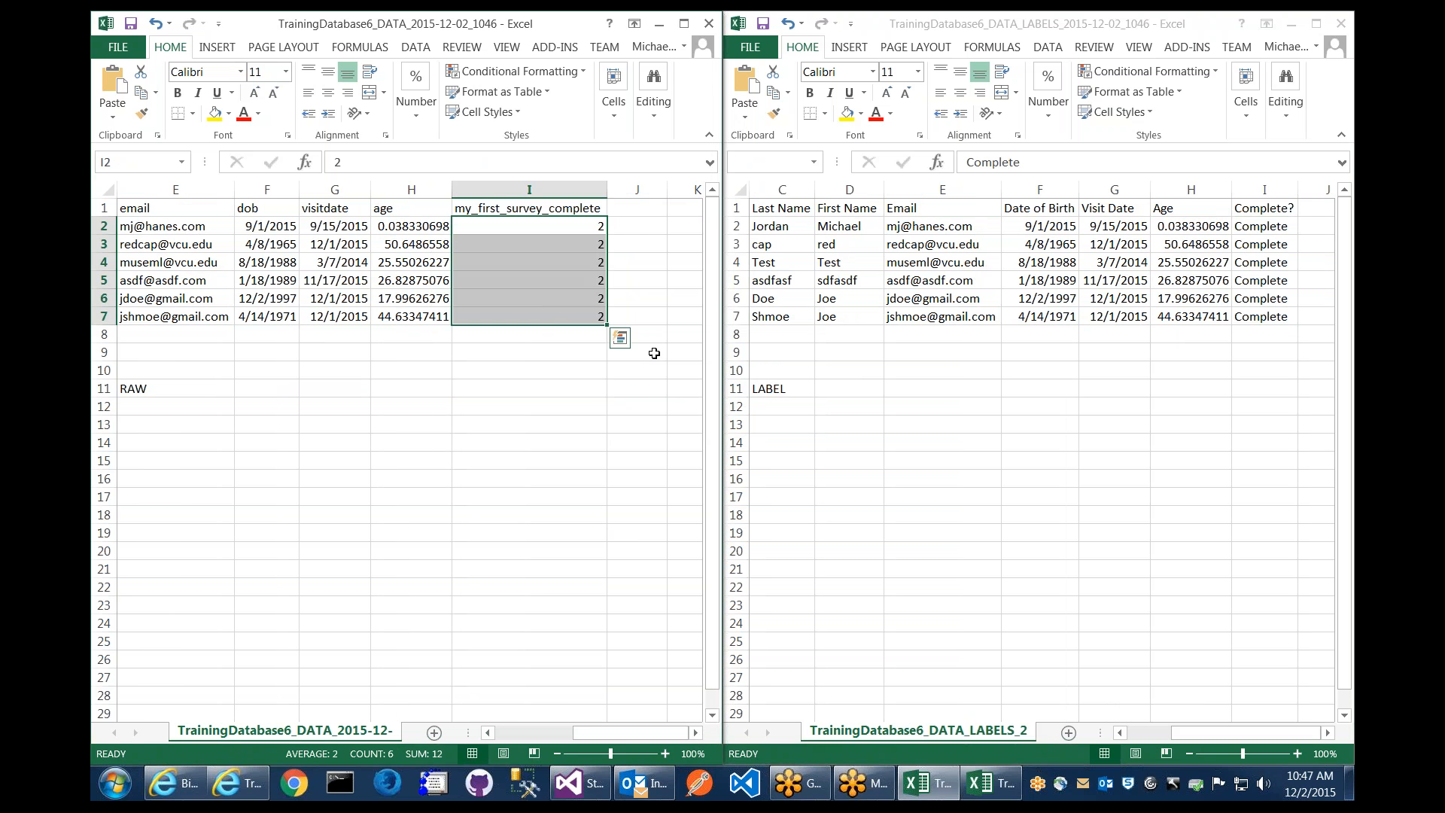
left_click(646, 383)
left_click(589, 312)
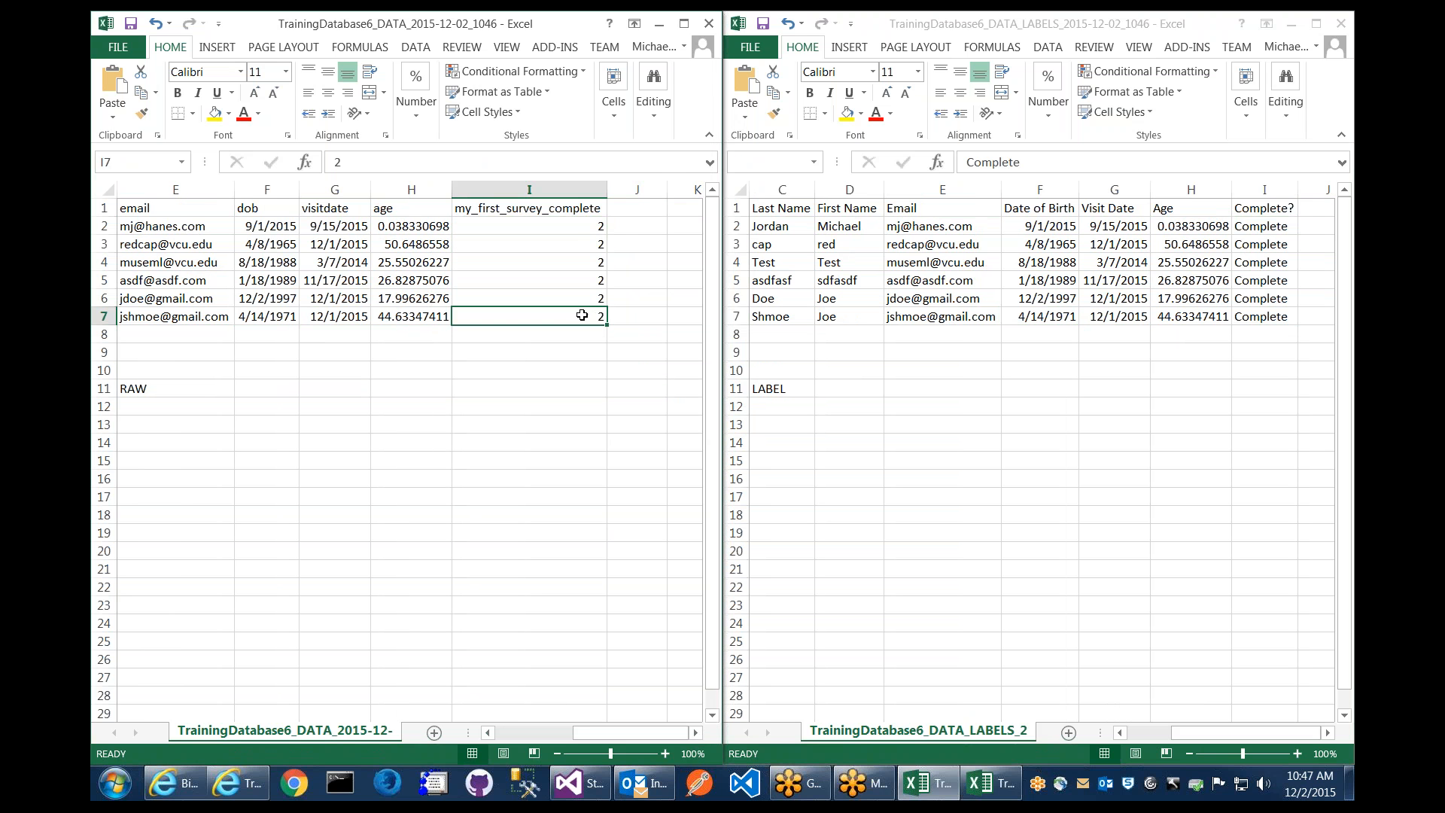
left_click_drag(582, 314, 574, 226)
left_click(574, 695)
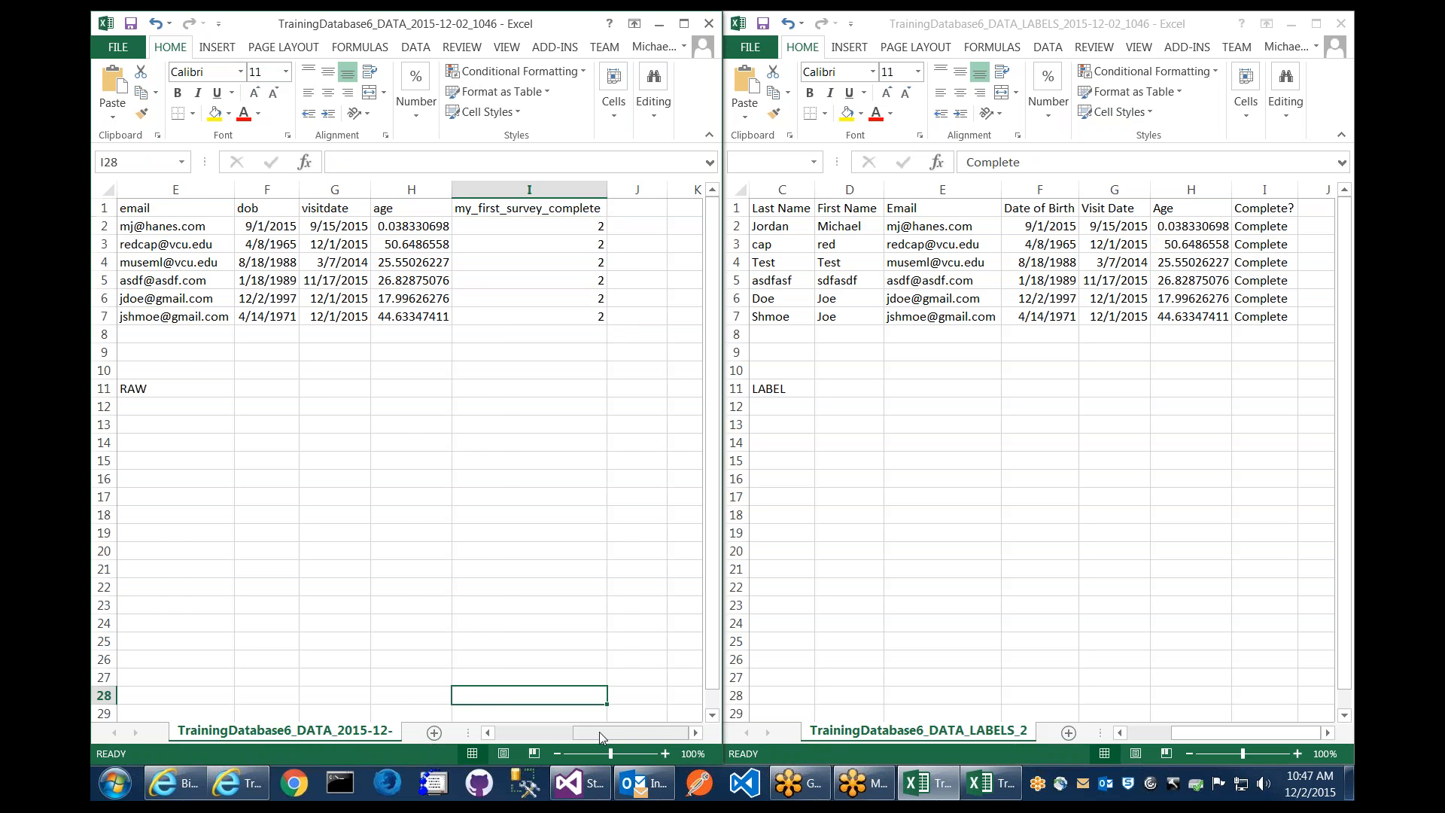
Compare the record data from id to age in the raw export with the matching rows of the labels export
left_click_drag(599, 732, 527, 732)
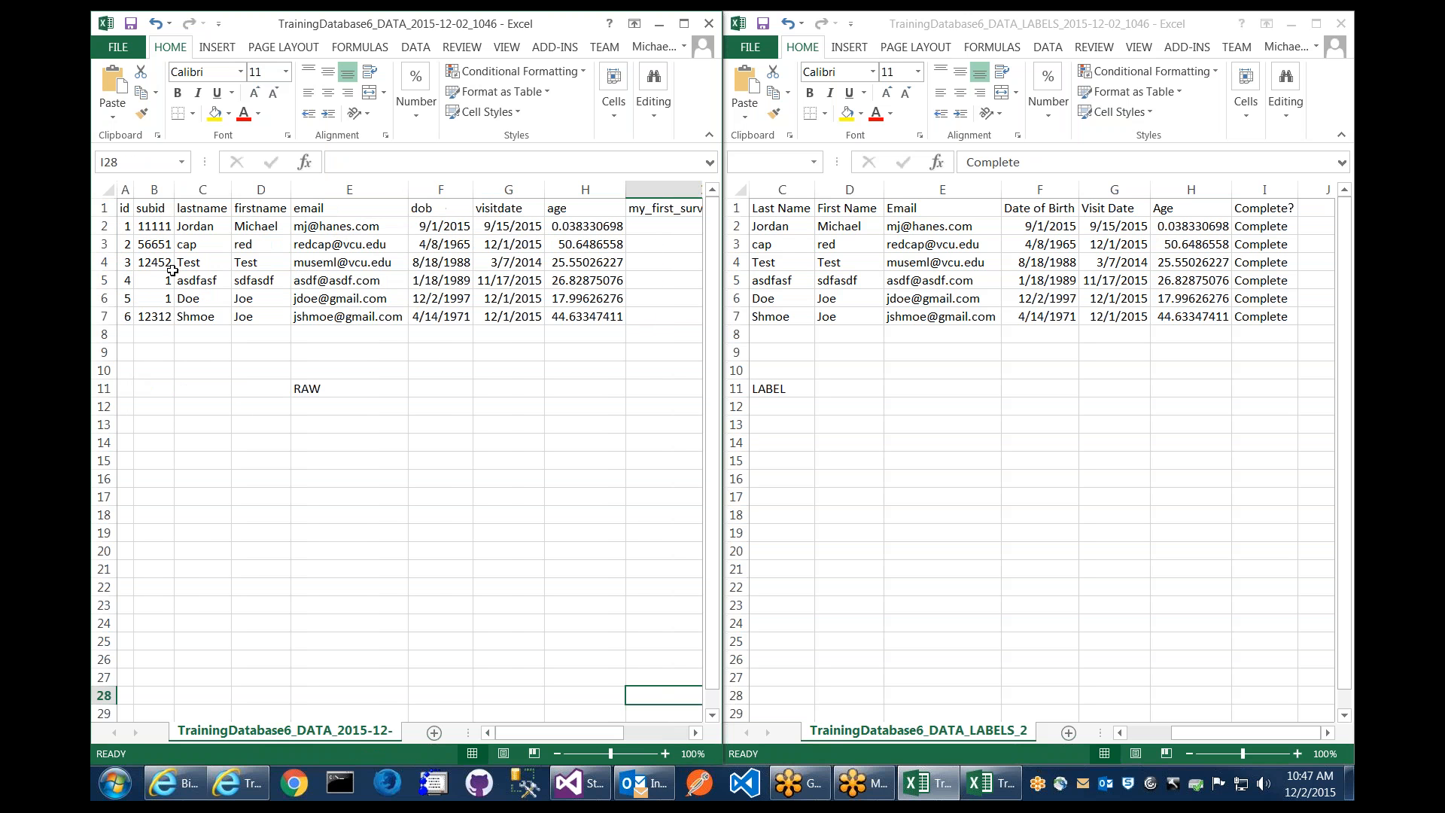
left_click_drag(130, 225, 613, 316)
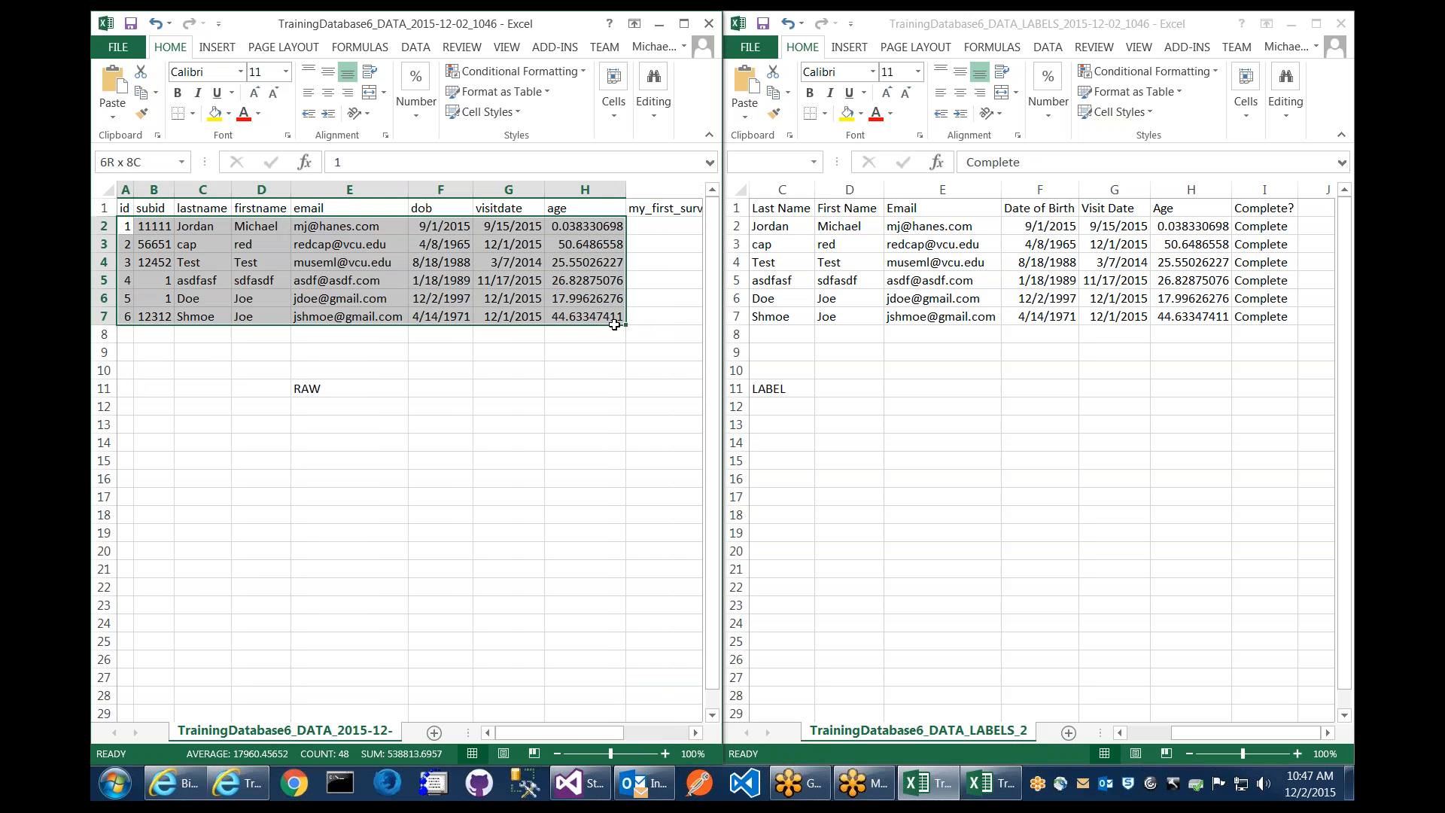
left_click(1095, 318)
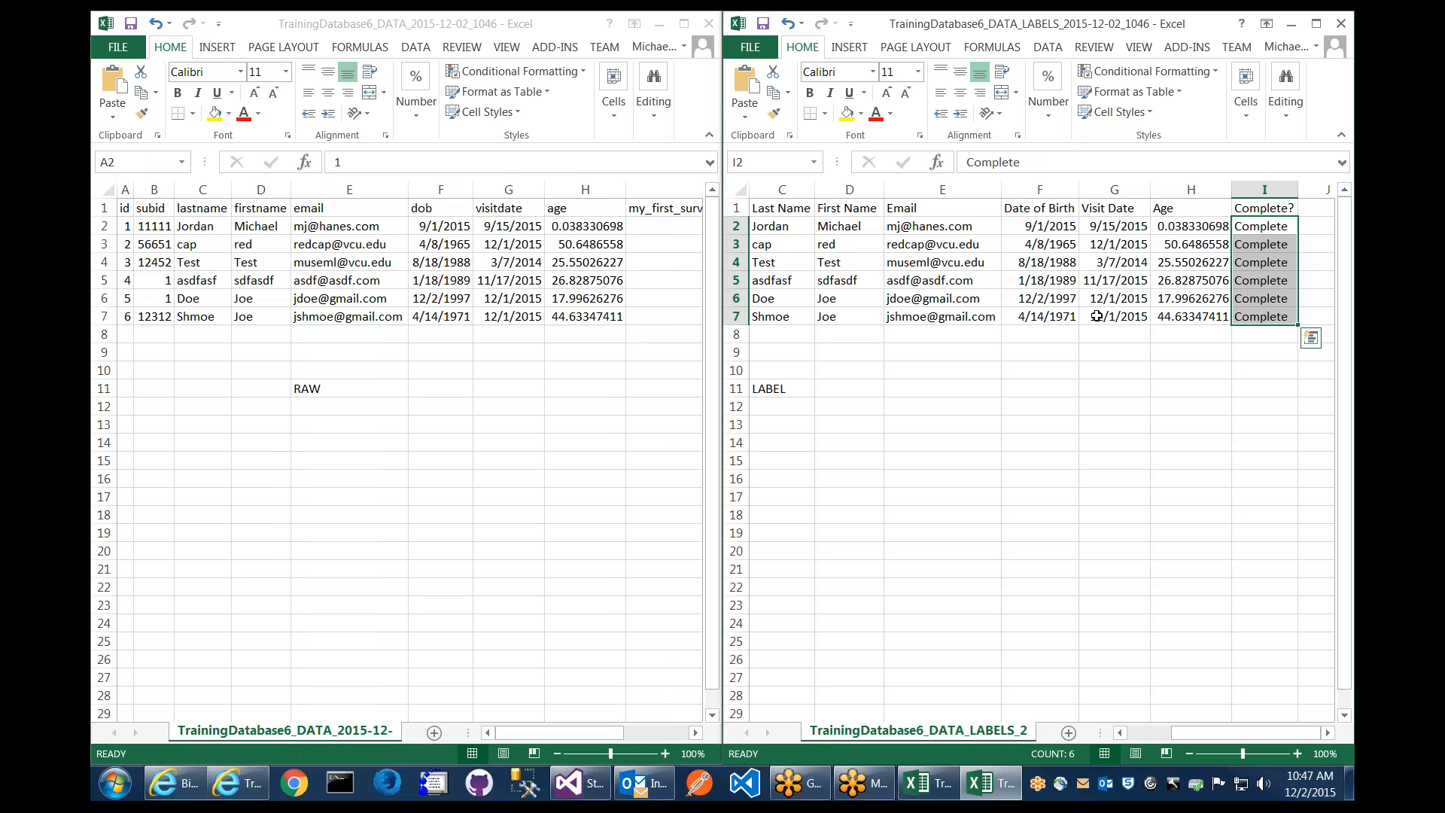
left_click(1232, 318)
left_click(1244, 319)
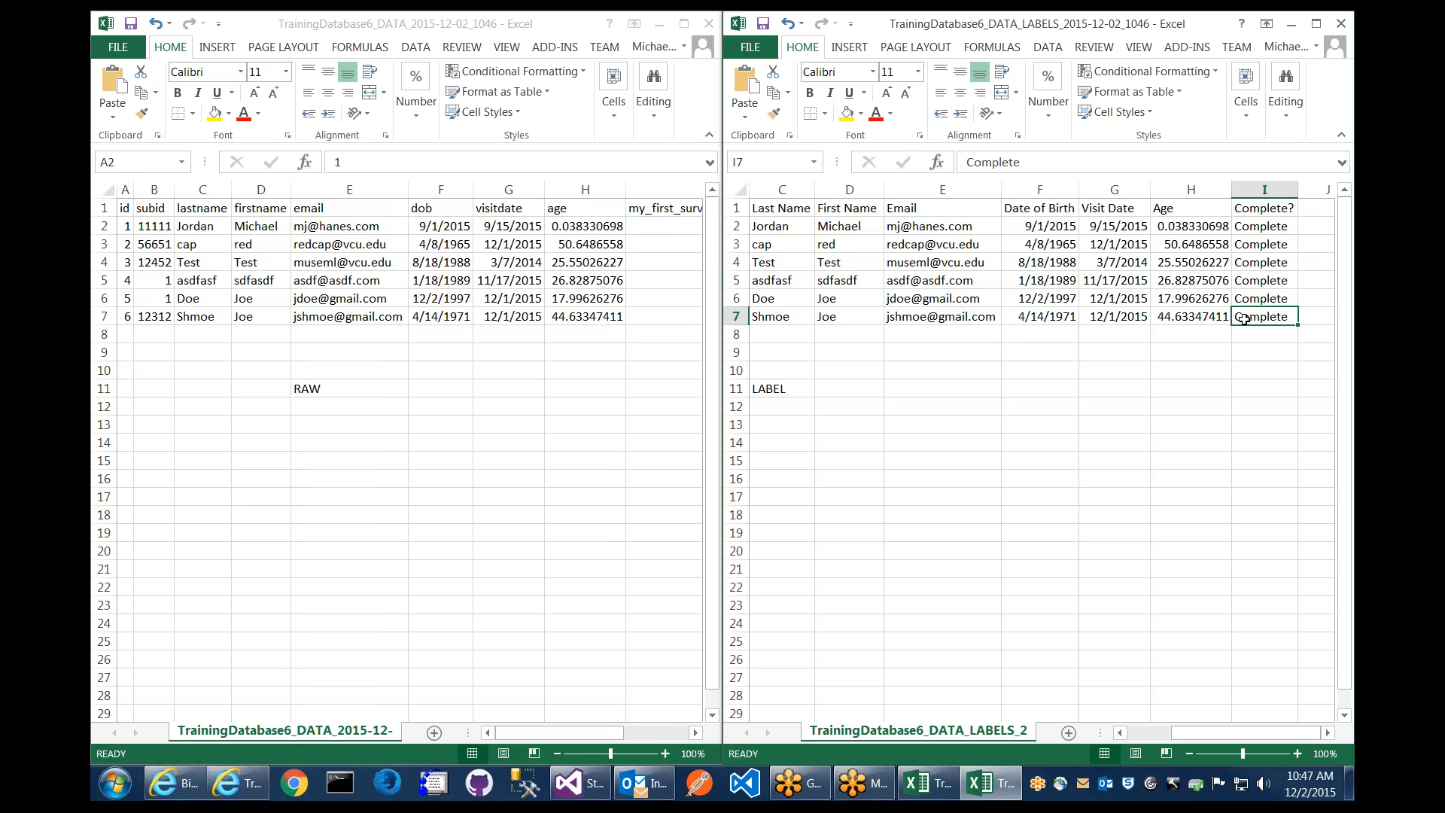
left_click_drag(1191, 736, 1149, 732)
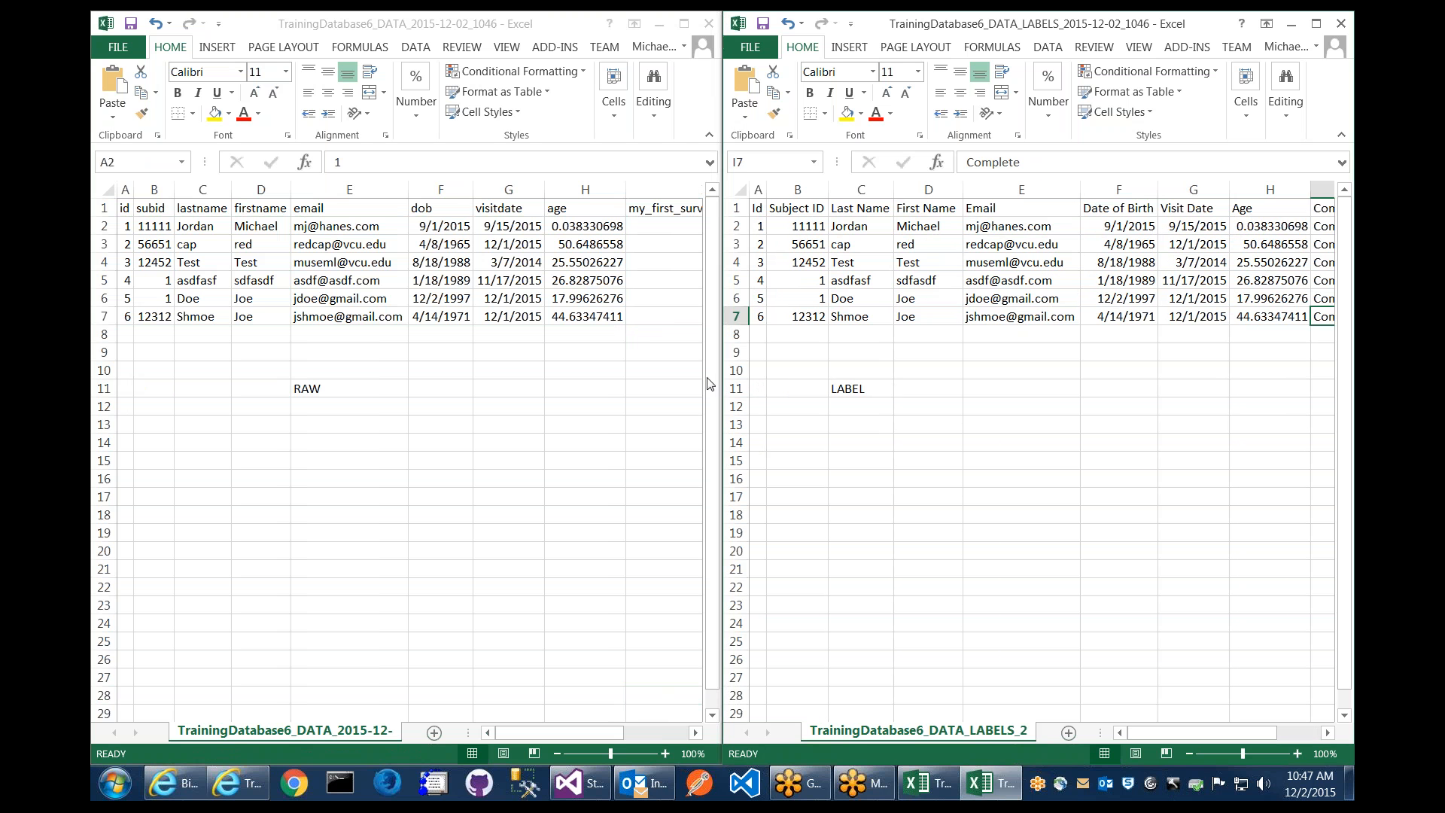
Point out the LABEL marker in cell C11 of the labels export and the RAW marker in cell E11 of the raw export
left_click(842, 388)
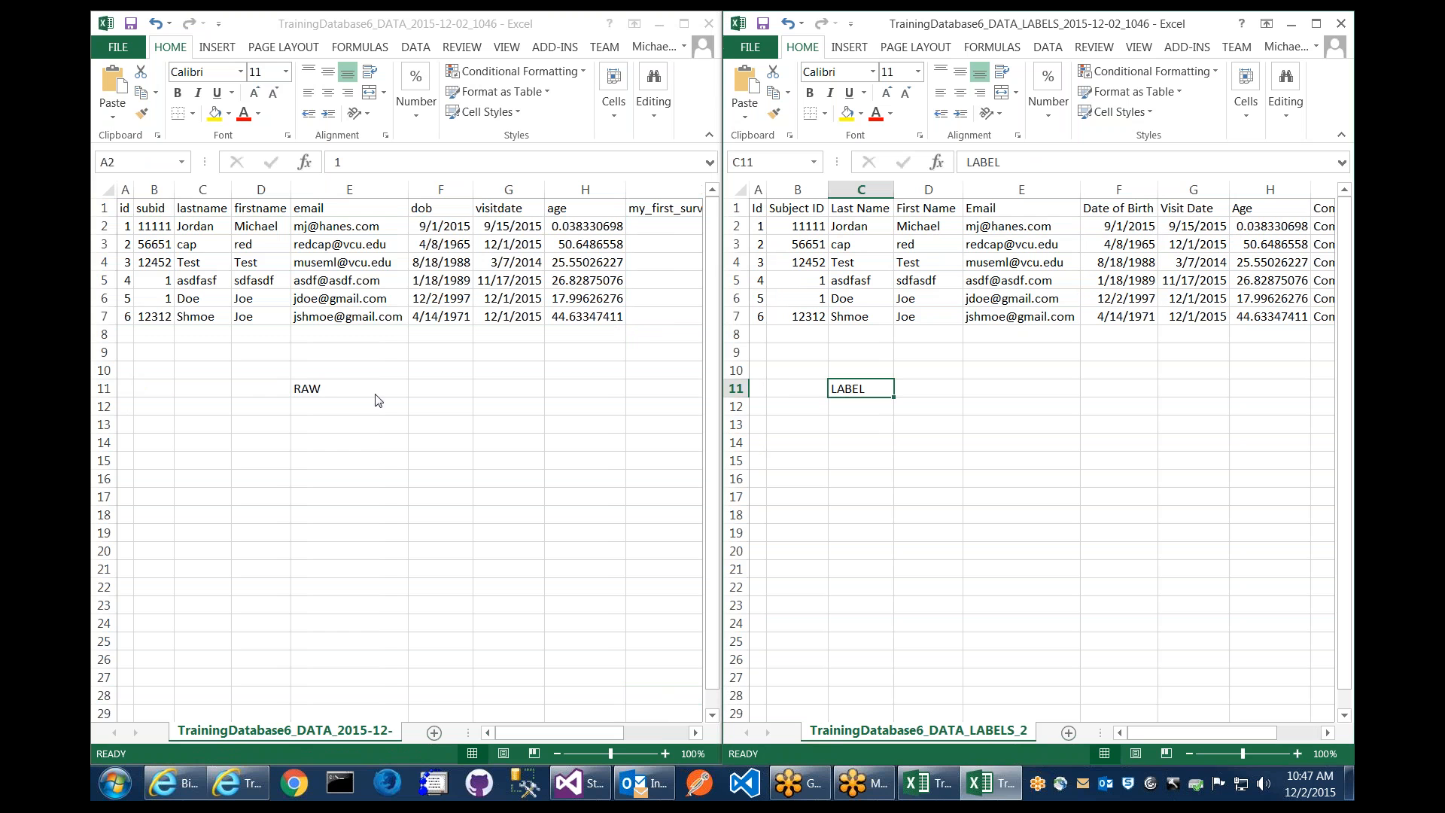
left_click(294, 390)
left_click(862, 390)
mouse_move(525, 737)
left_mouse_down()
mouse_move(570, 740)
mouse_move(524, 739)
left_mouse_up()
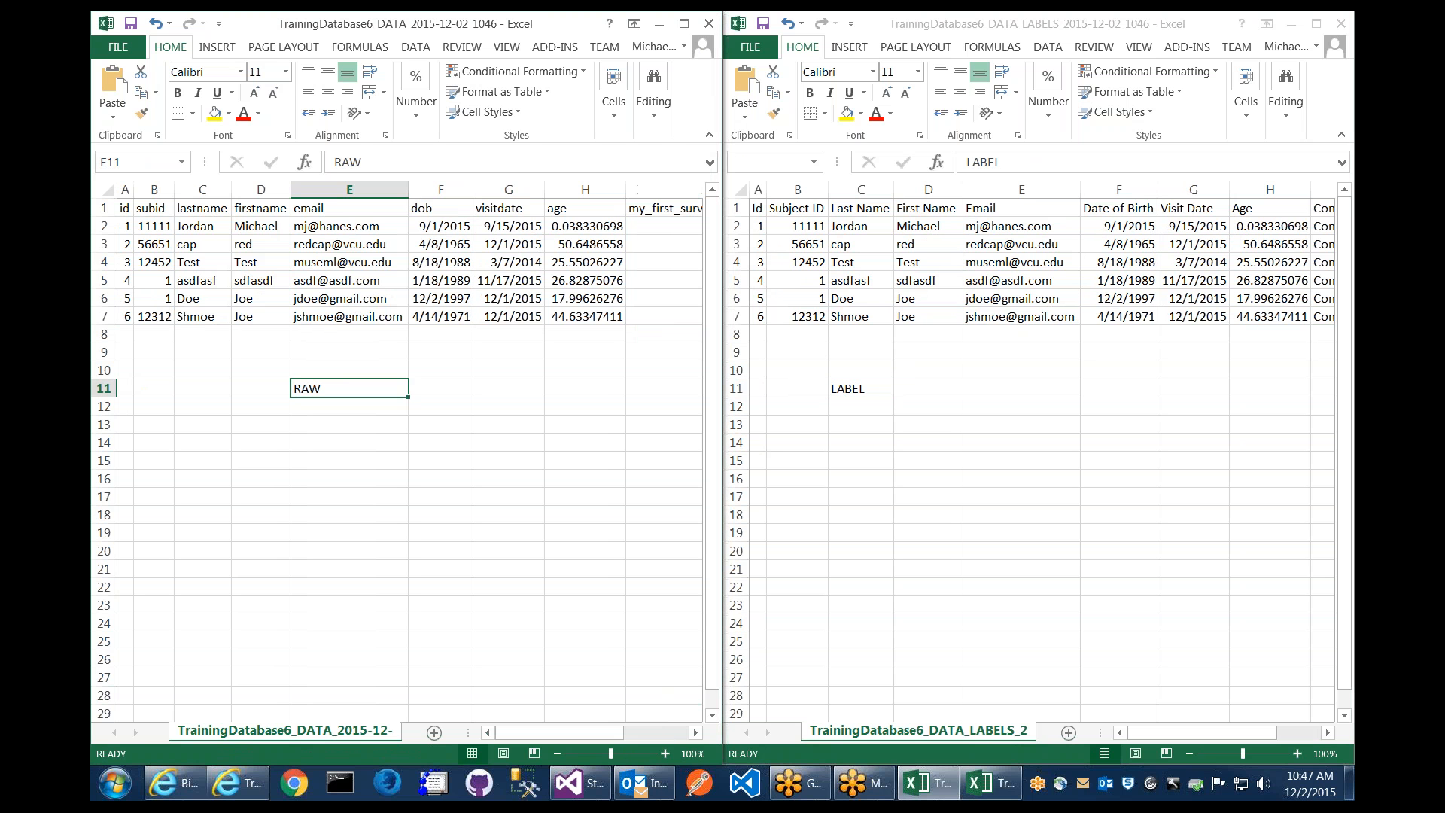
Examine the record ids in A2:A7 and the record rows 2 to 7 of the raw export
left_click_drag(127, 230, 130, 319)
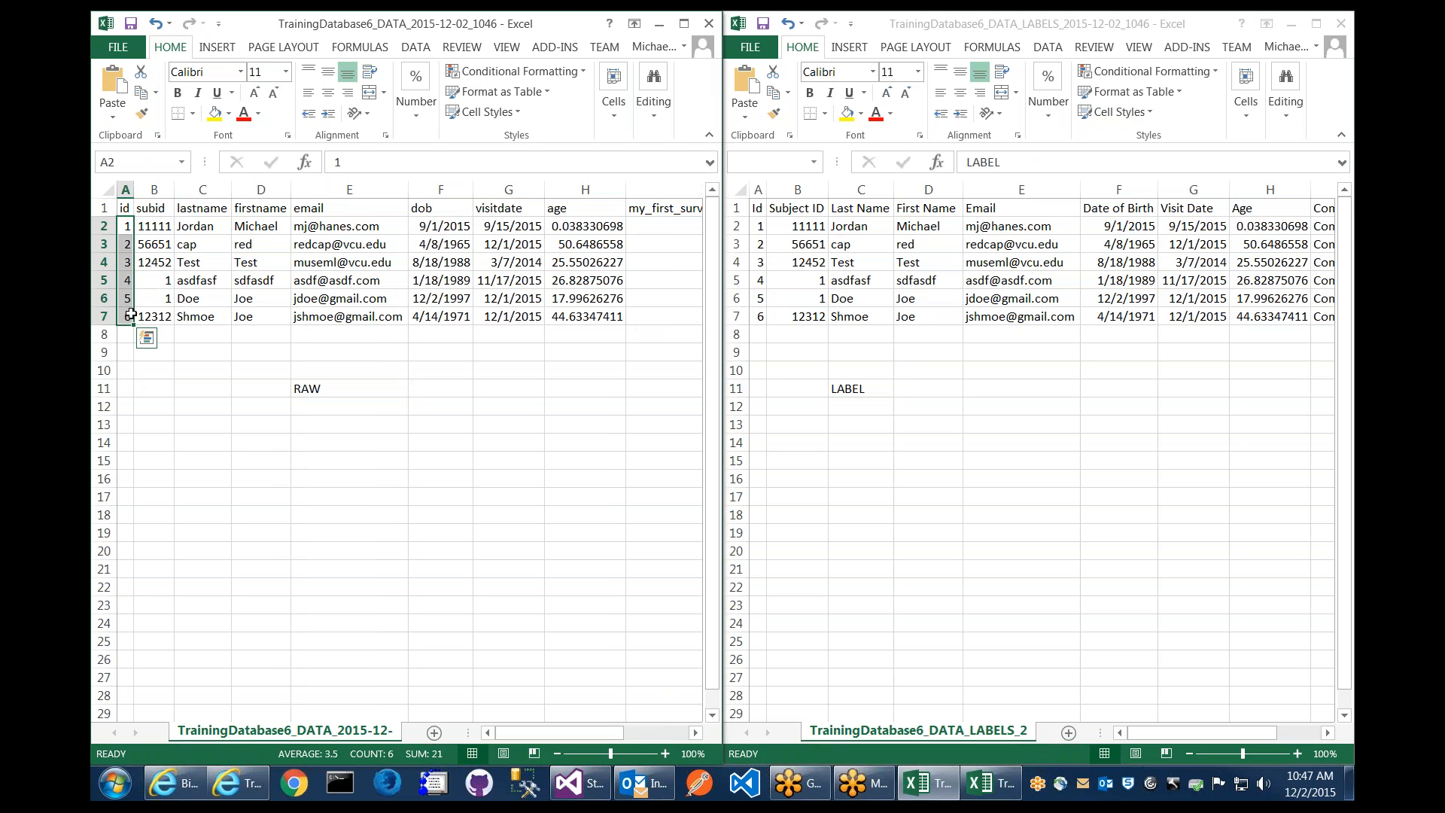
left_click(103, 225)
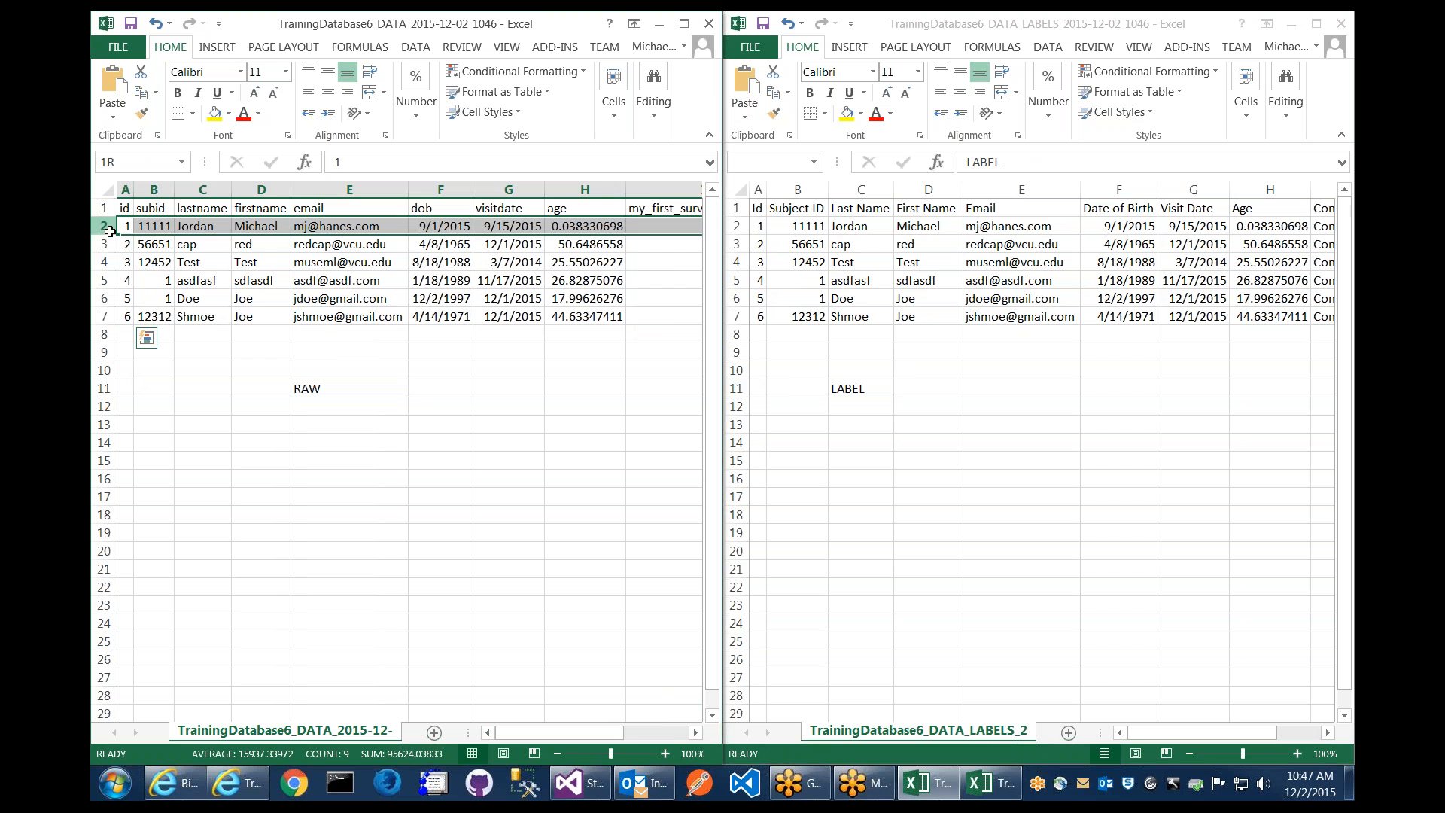
left_click_drag(109, 231, 109, 319)
left_click(332, 319)
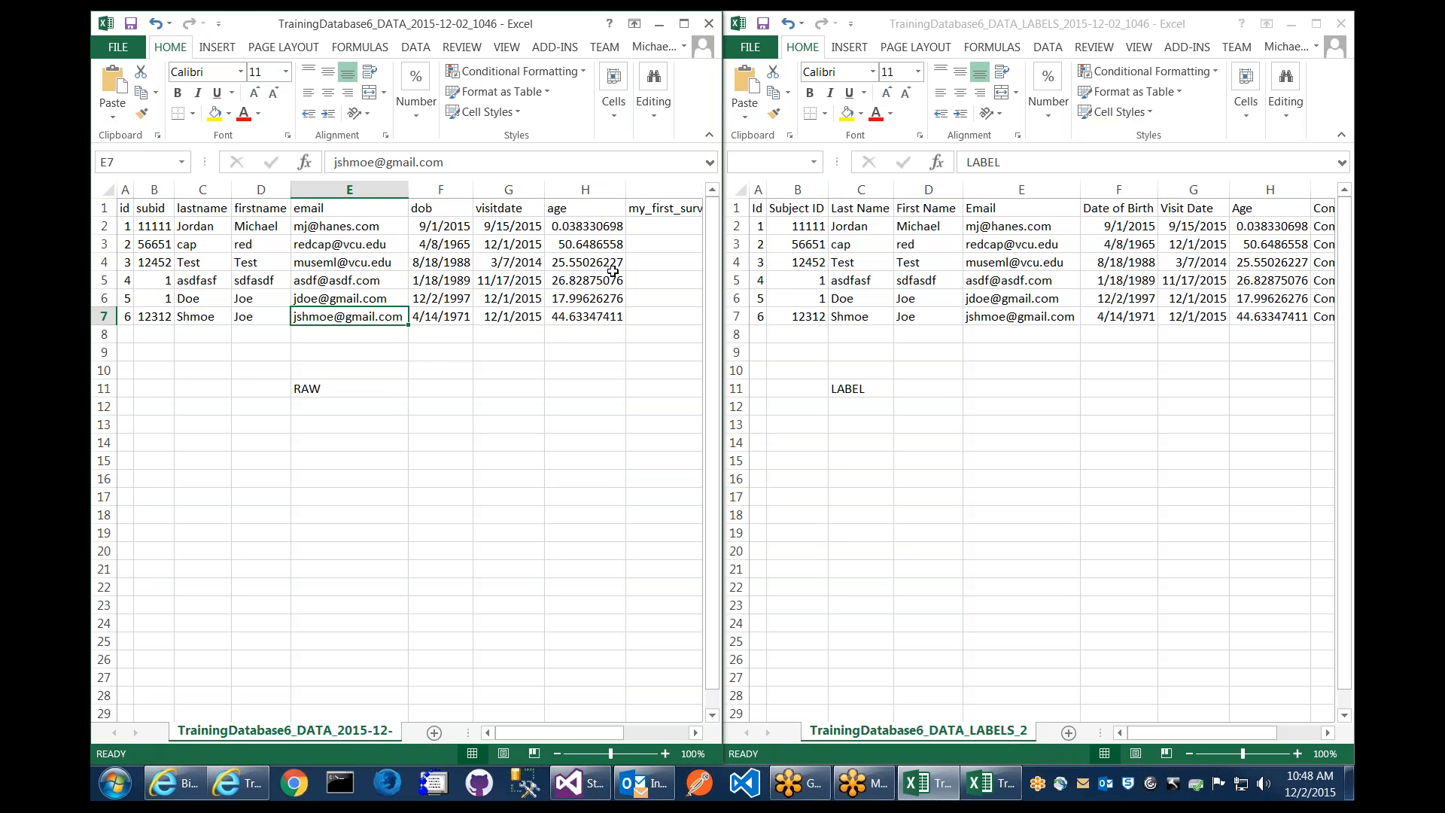
left_click(485, 314)
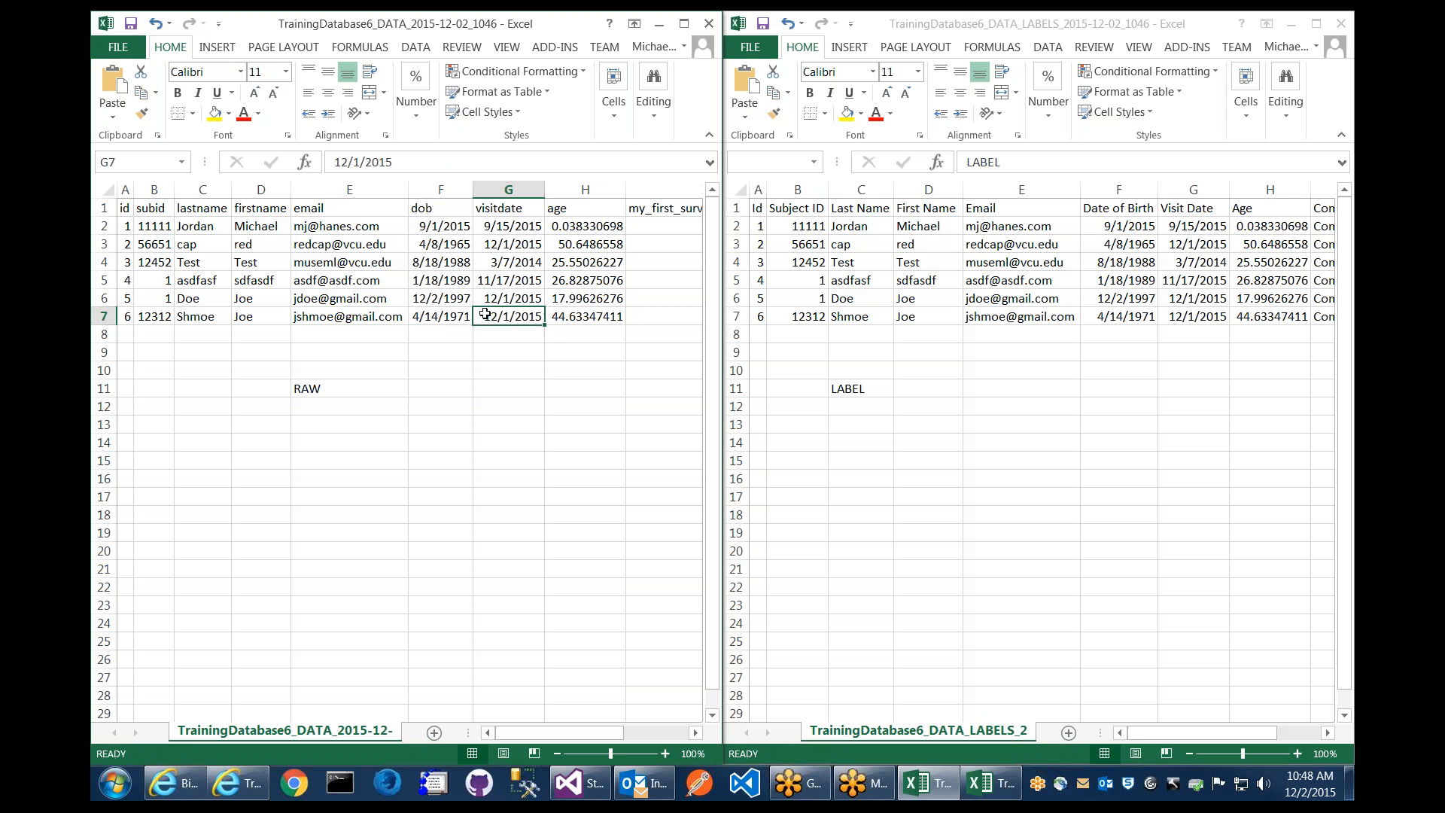
Enter the formula =SUM(B2:B7) in cell B8 below the subid column of the raw export
left_click(170, 334)
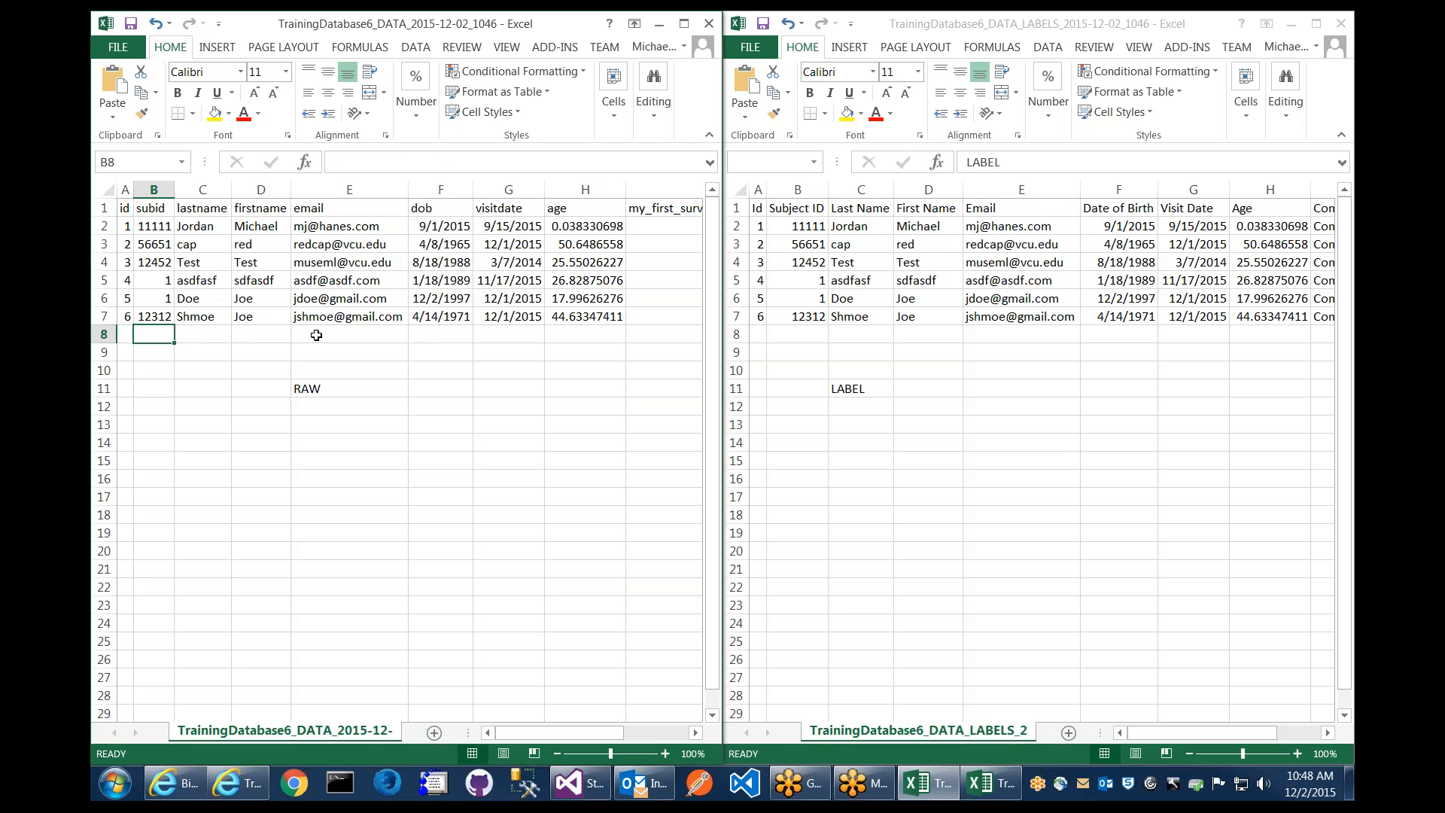
type("=")
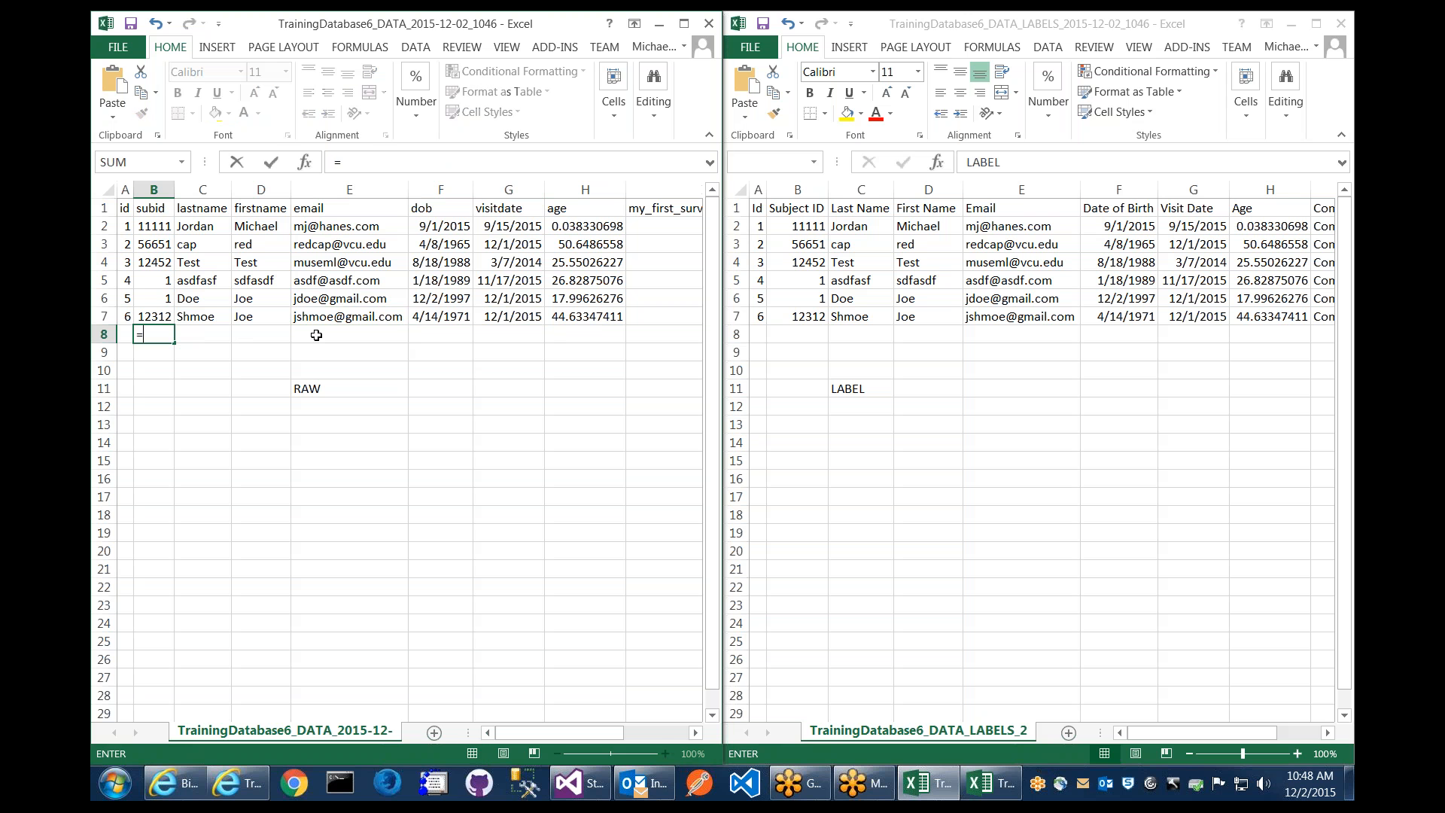
type("sun(")
key("BackSpace")
key("BackSpace")
type("m(")
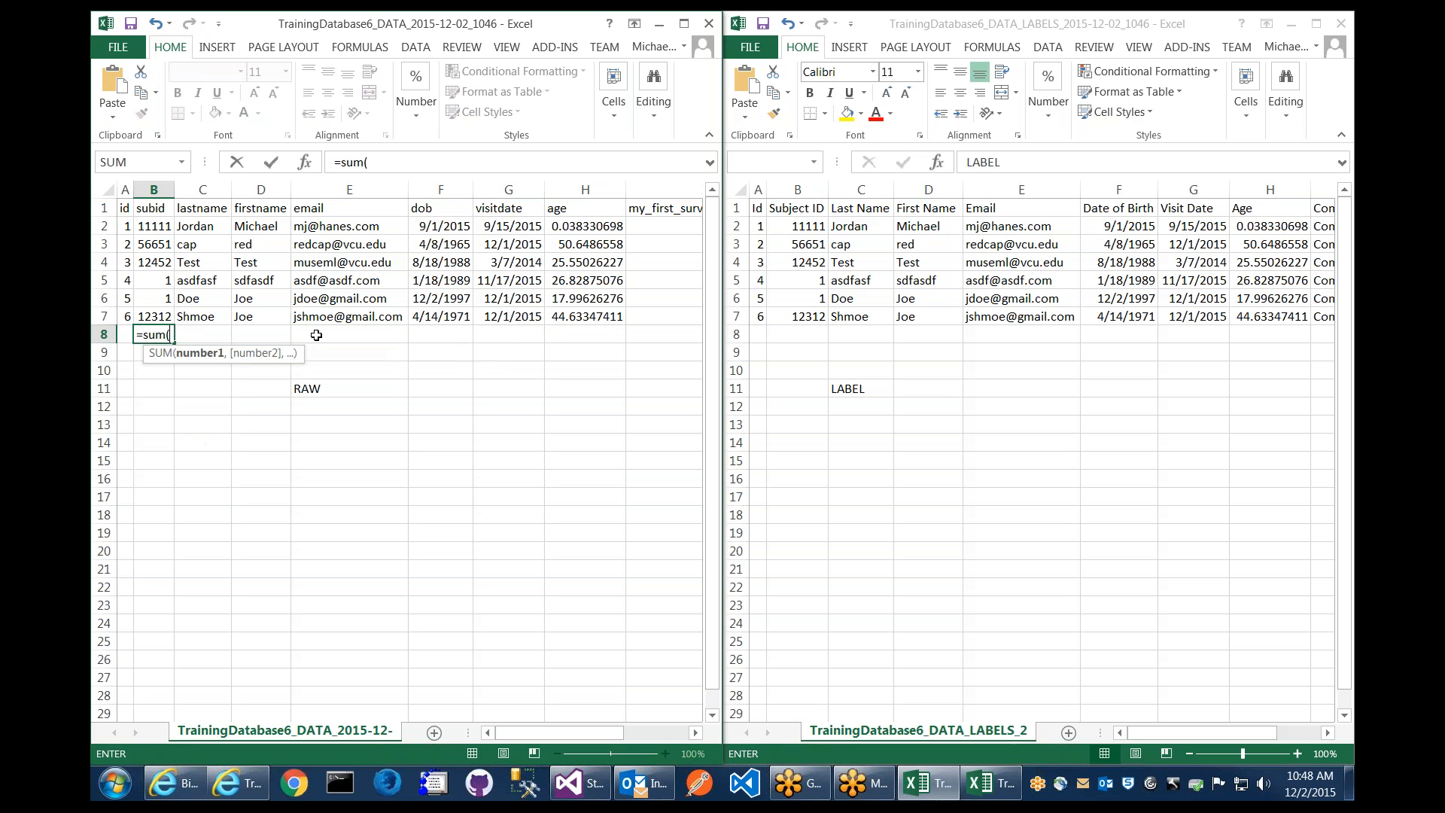
type("B2:B")
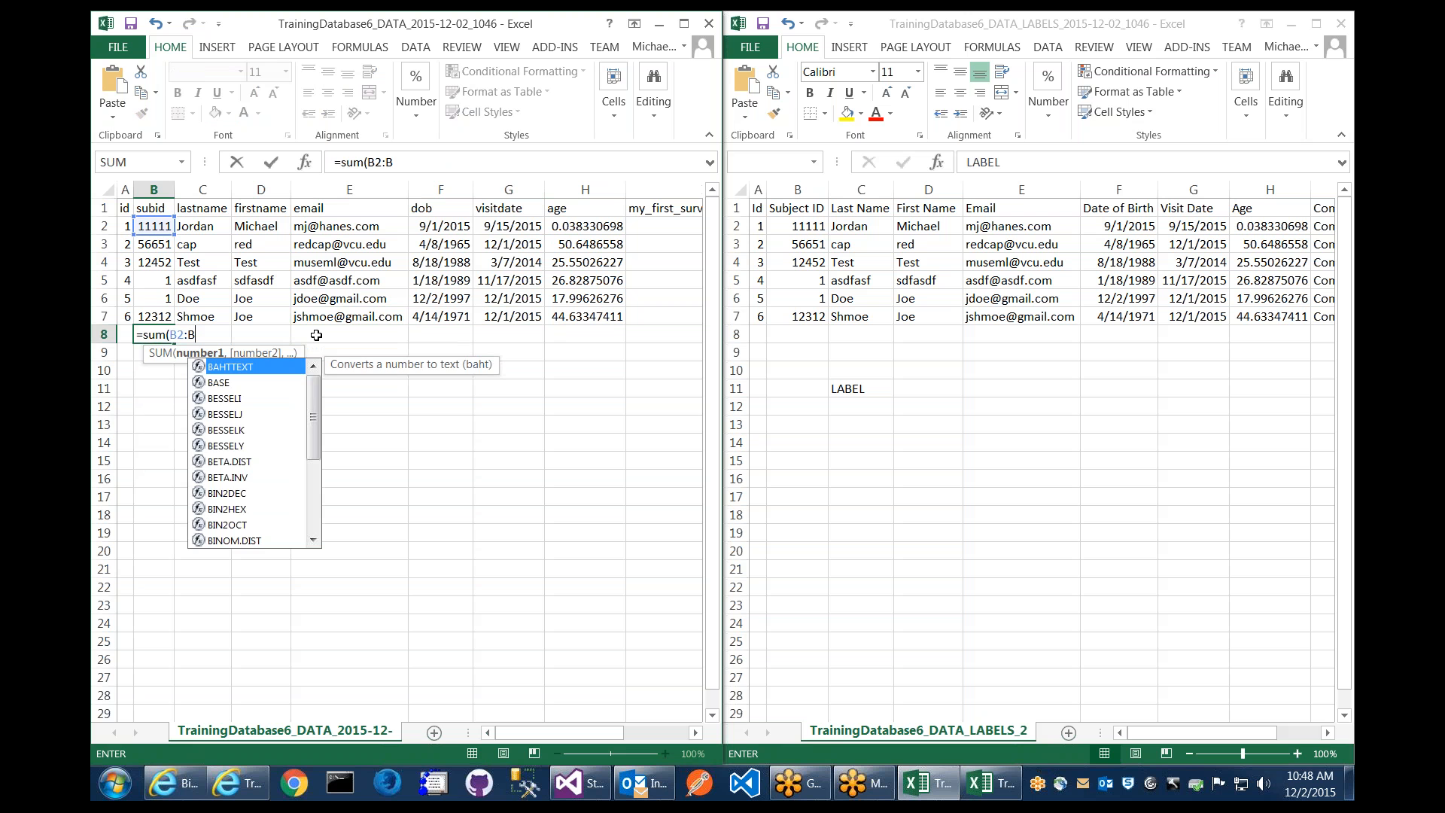
type("7")
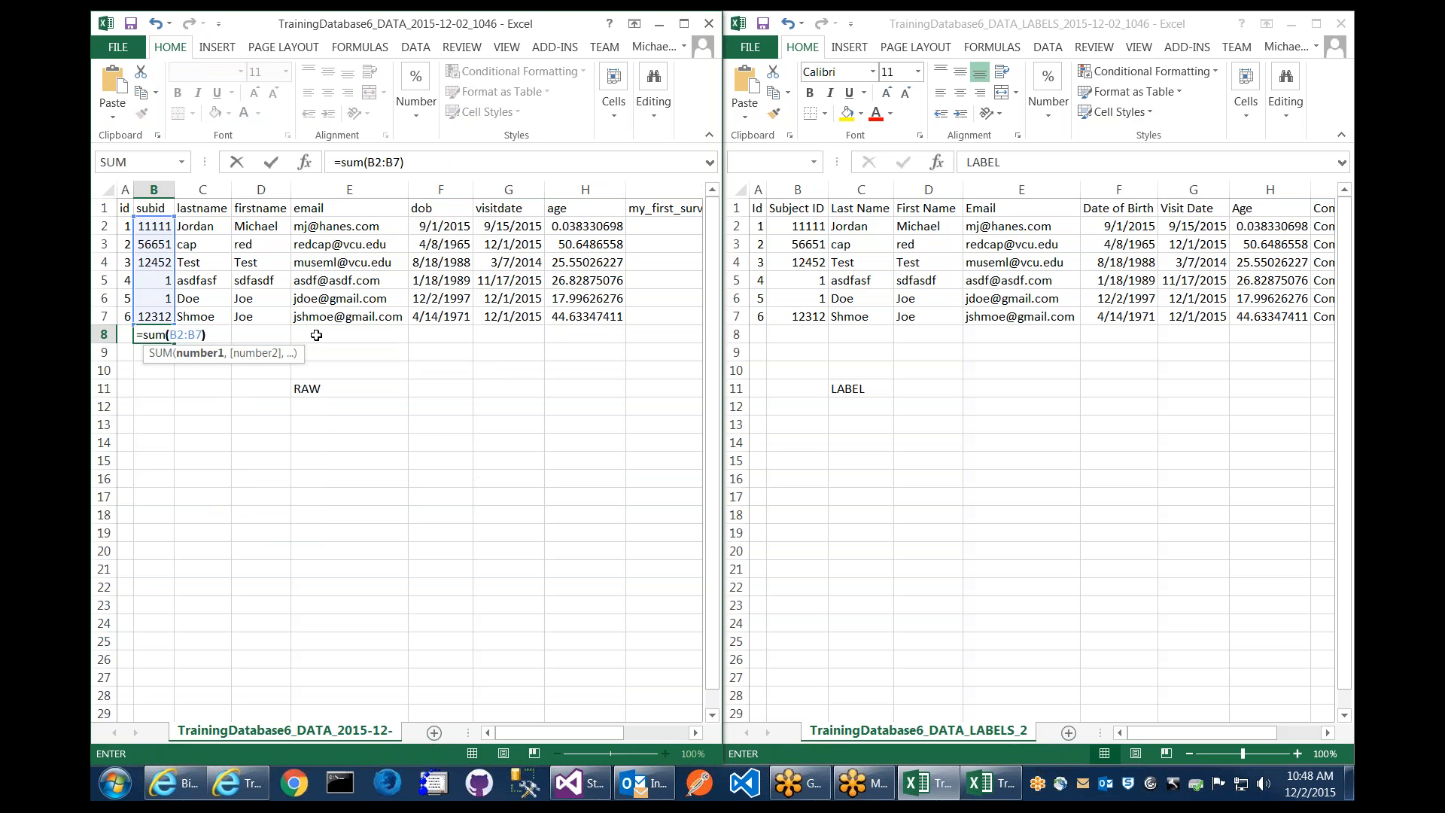
type(")")
key("Return")
Check the formula in cell B8 of the raw export against the subid values in B2:B7
left_click(167, 334)
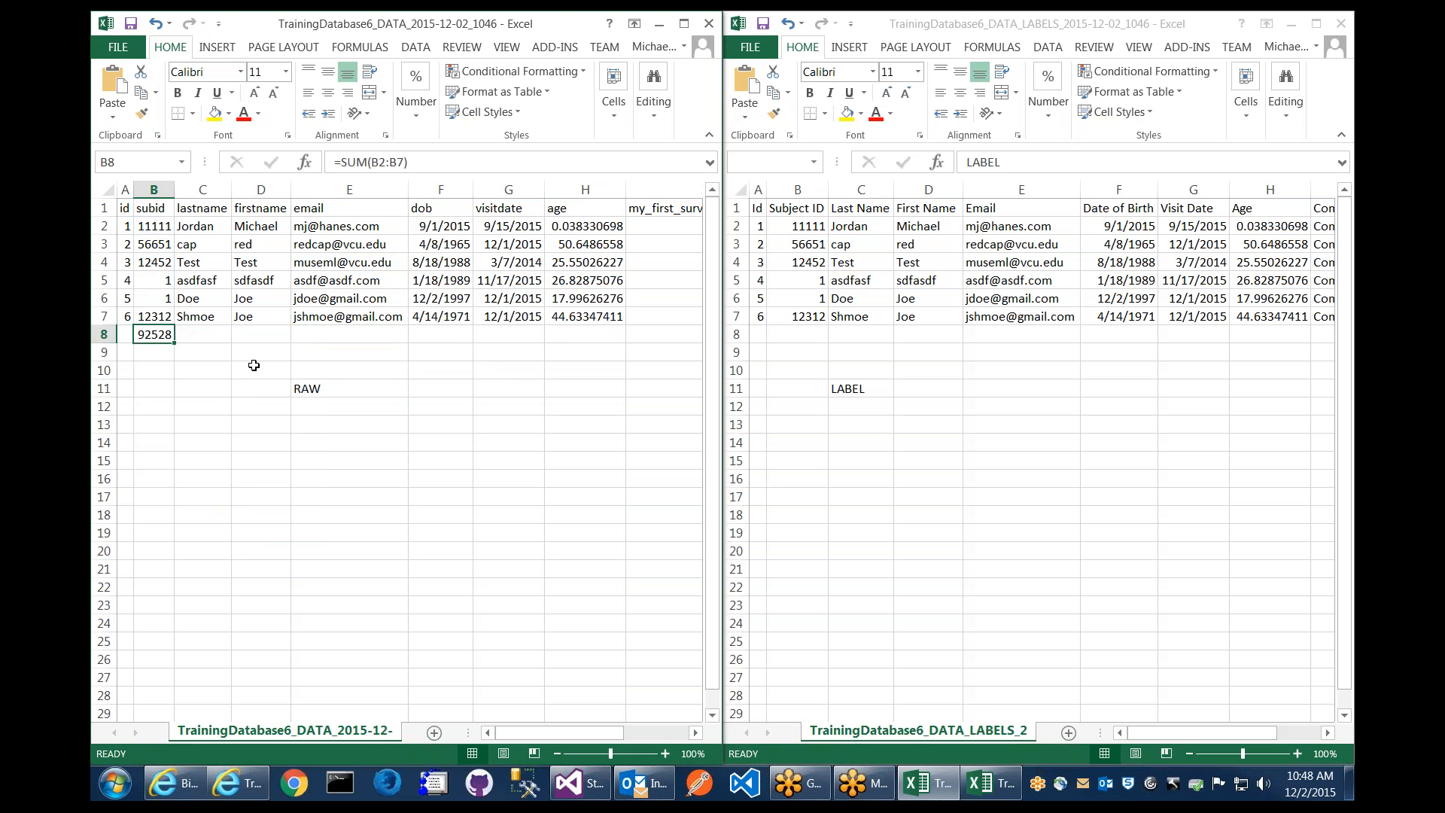
left_click(160, 229)
left_click_drag(160, 229, 162, 316)
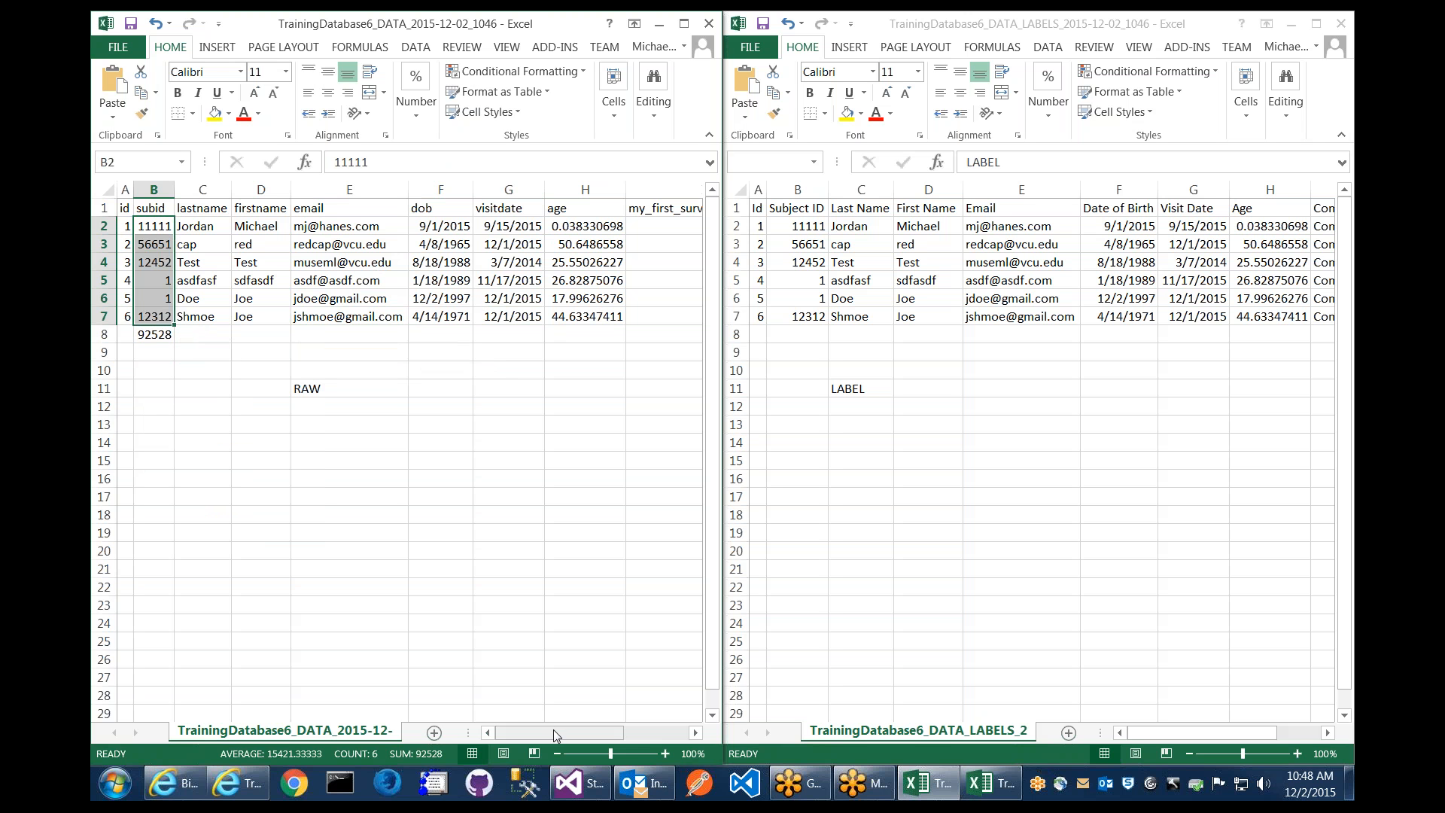
left_click(154, 224)
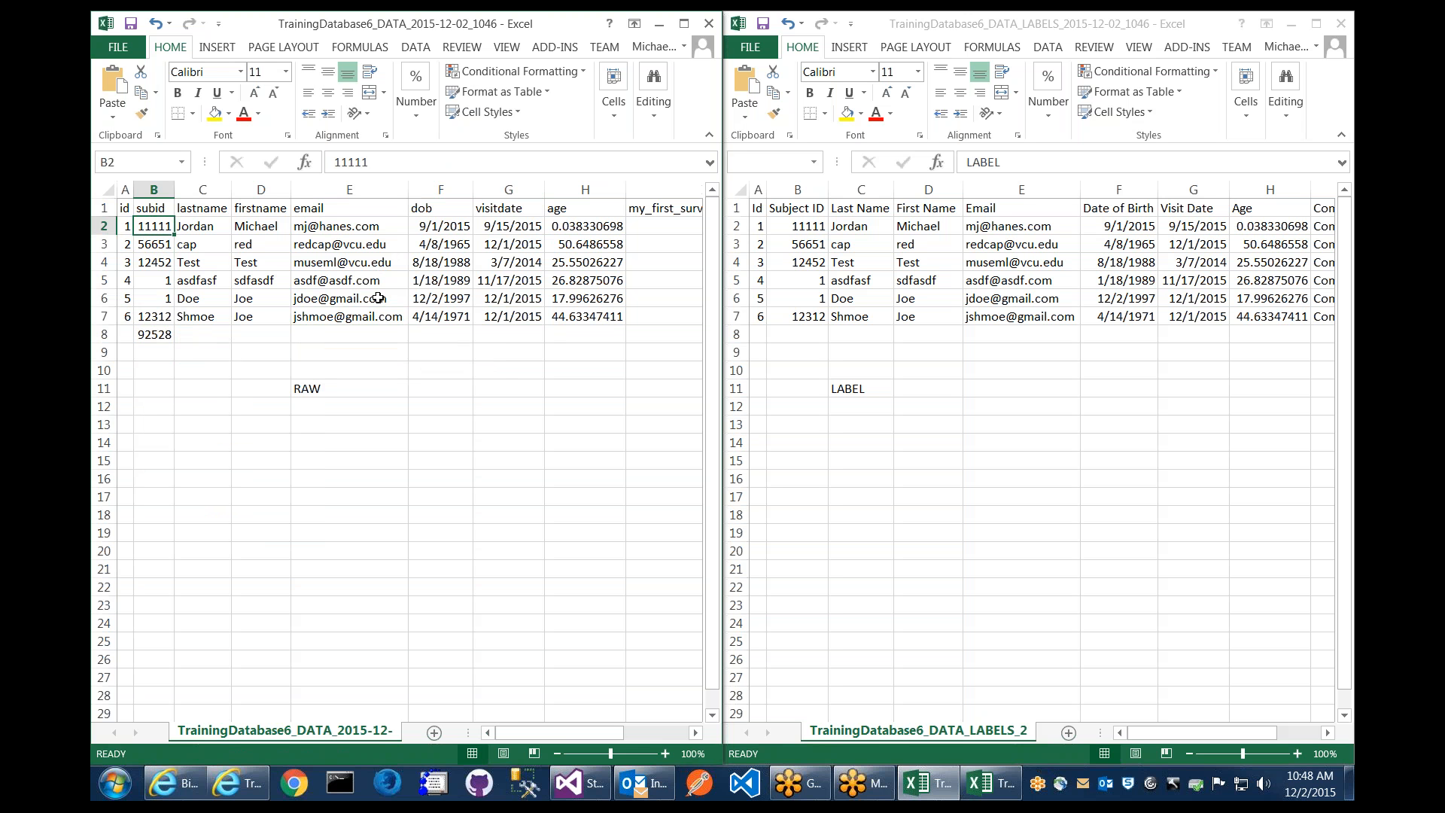
left_click_drag(640, 732, 526, 721)
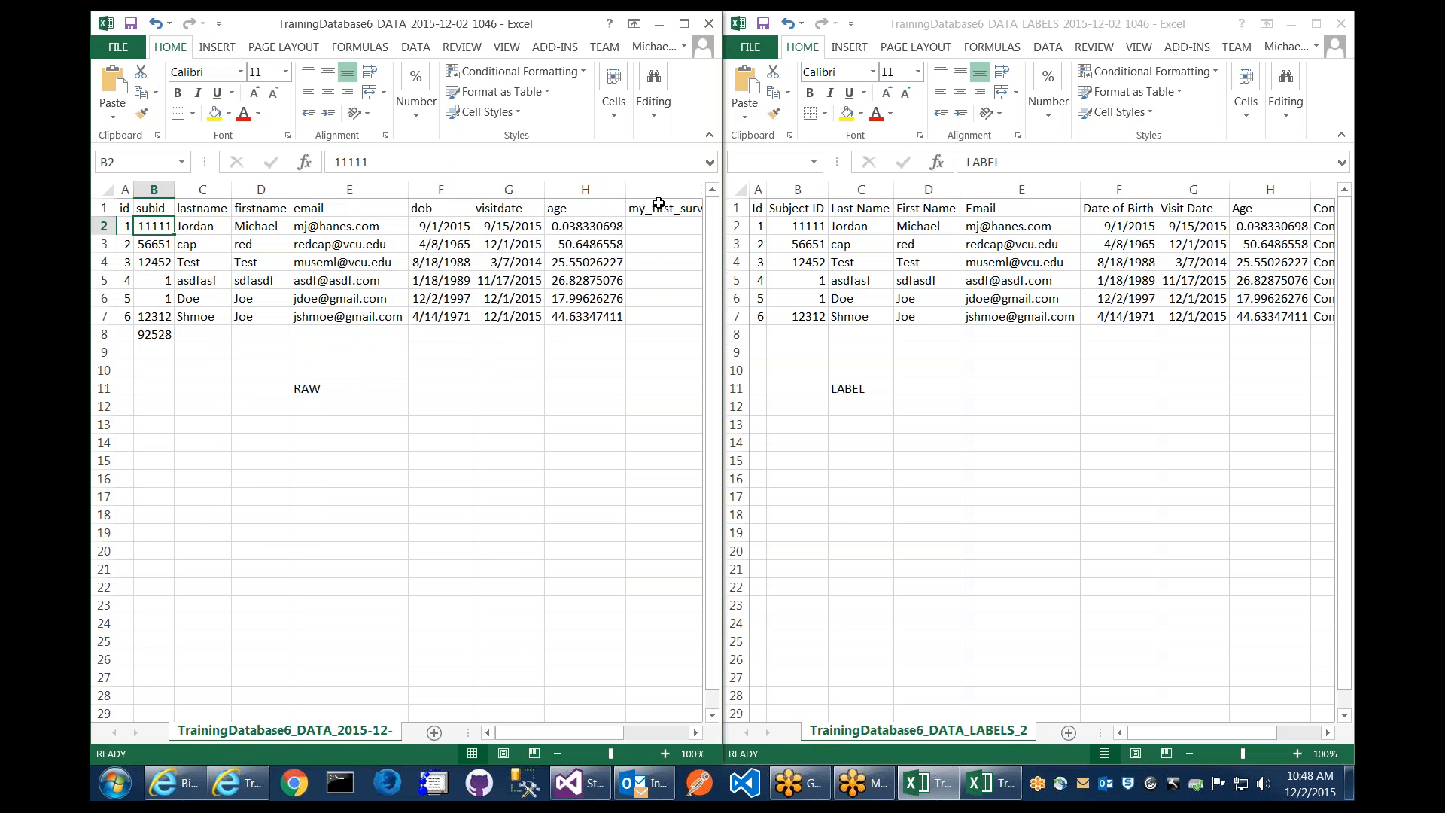
Close the raw and labels export workbooks without saving the changes
left_click(707, 24)
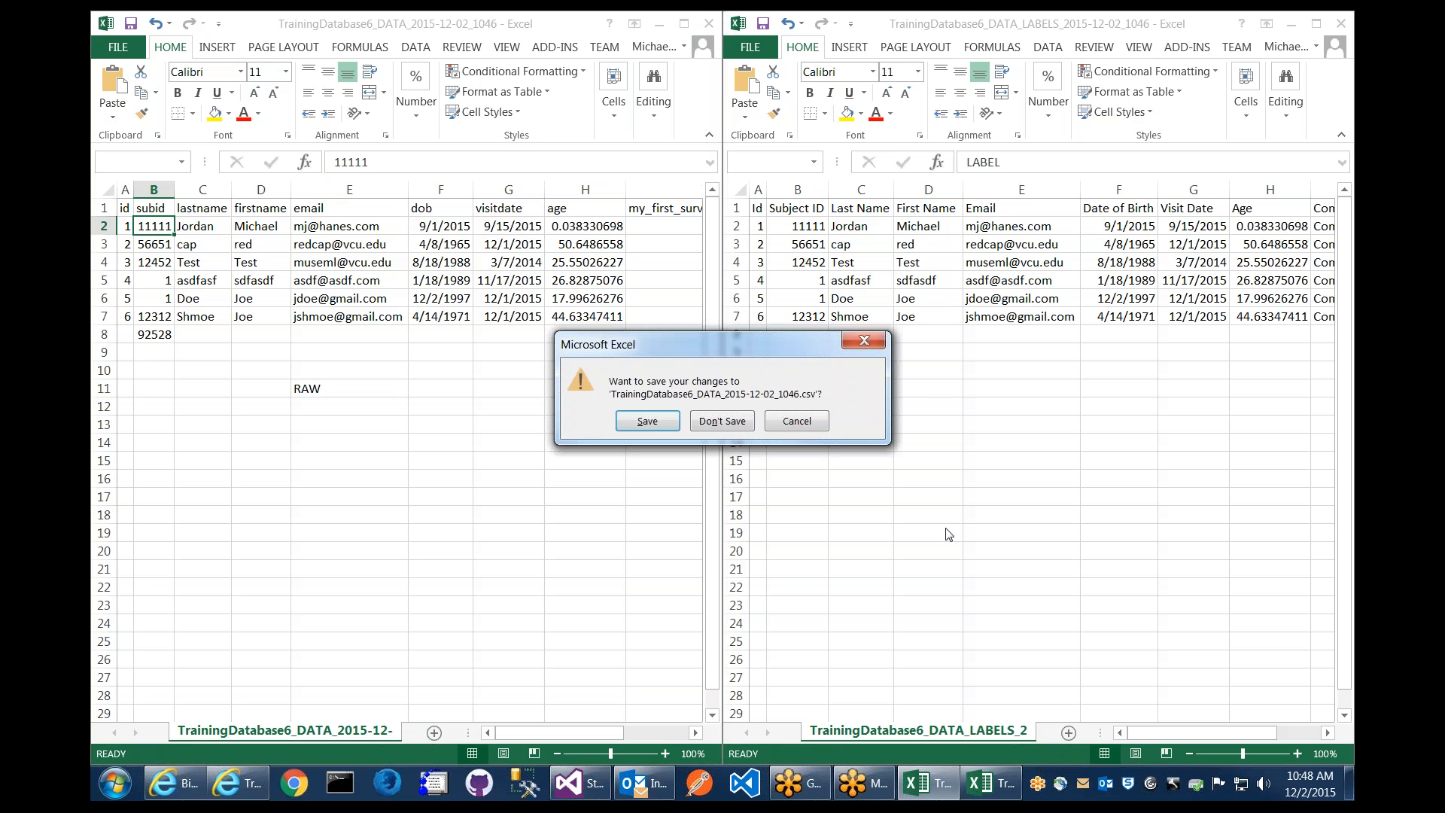
left_click(722, 417)
left_click(1340, 23)
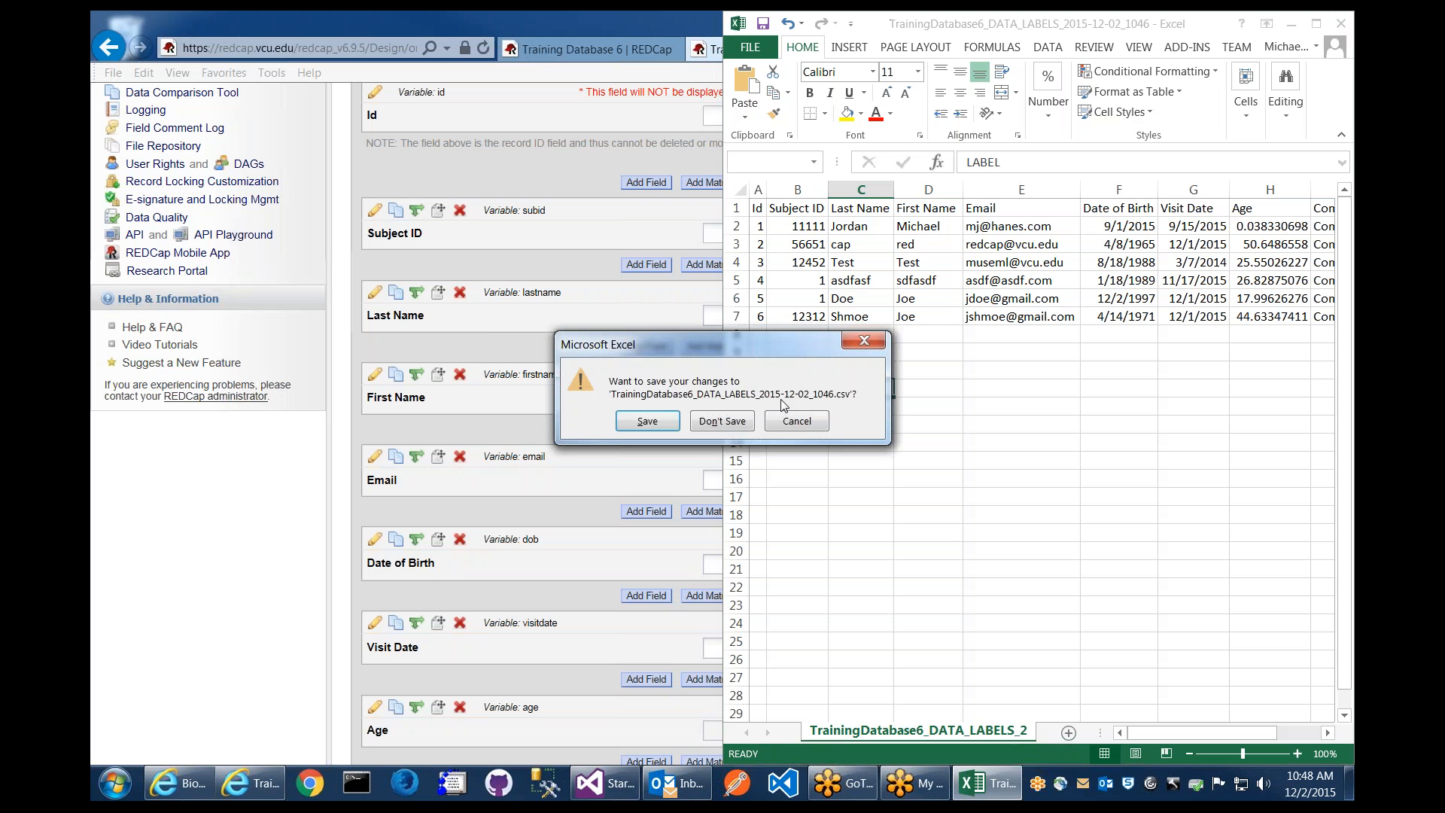
left_click(722, 421)
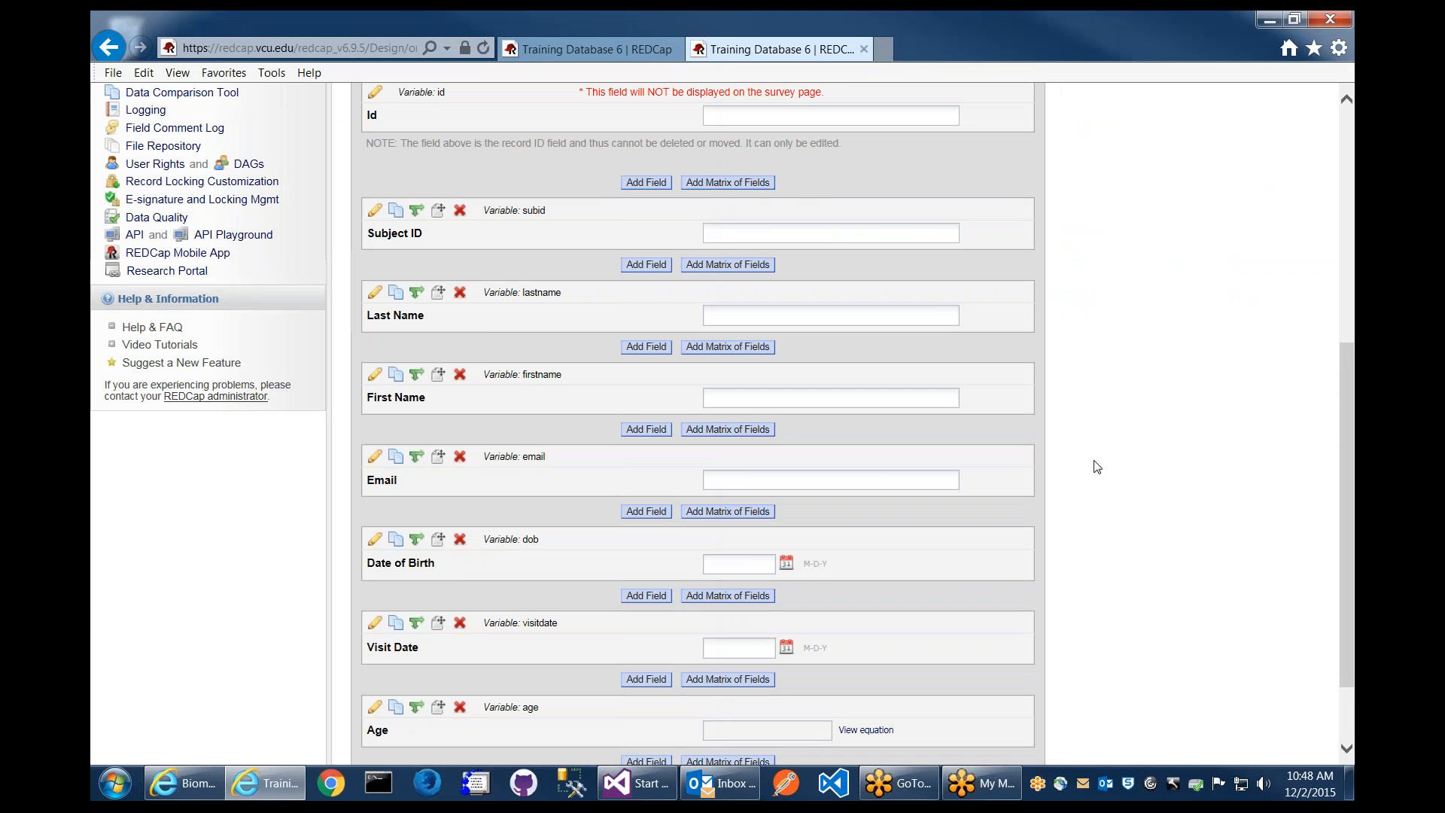
Open the PDF & Other Export Options of the project's Data Exports, Reports, and Stats page
scroll(1097, 470, "up", 3)
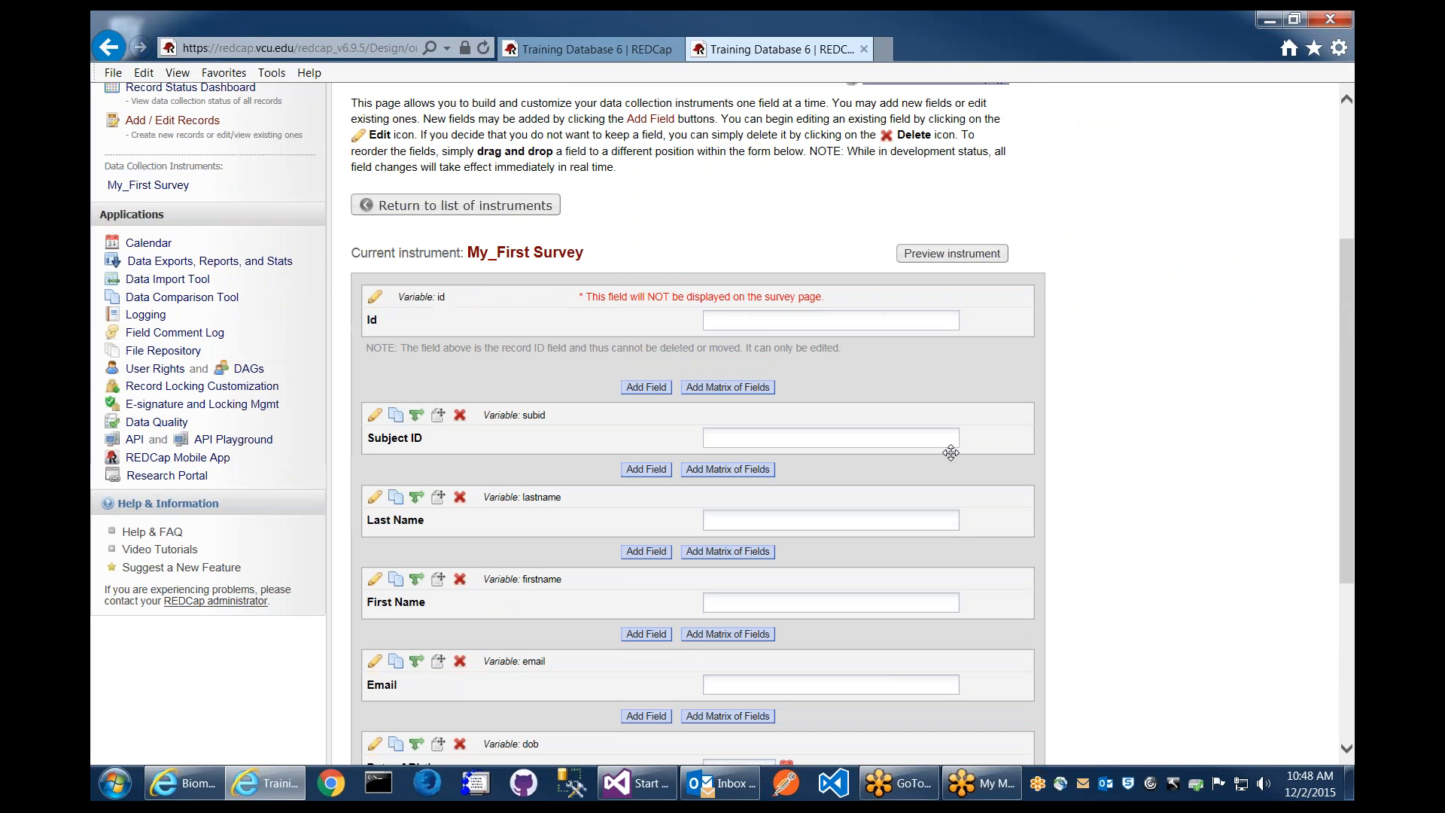
left_click(167, 263)
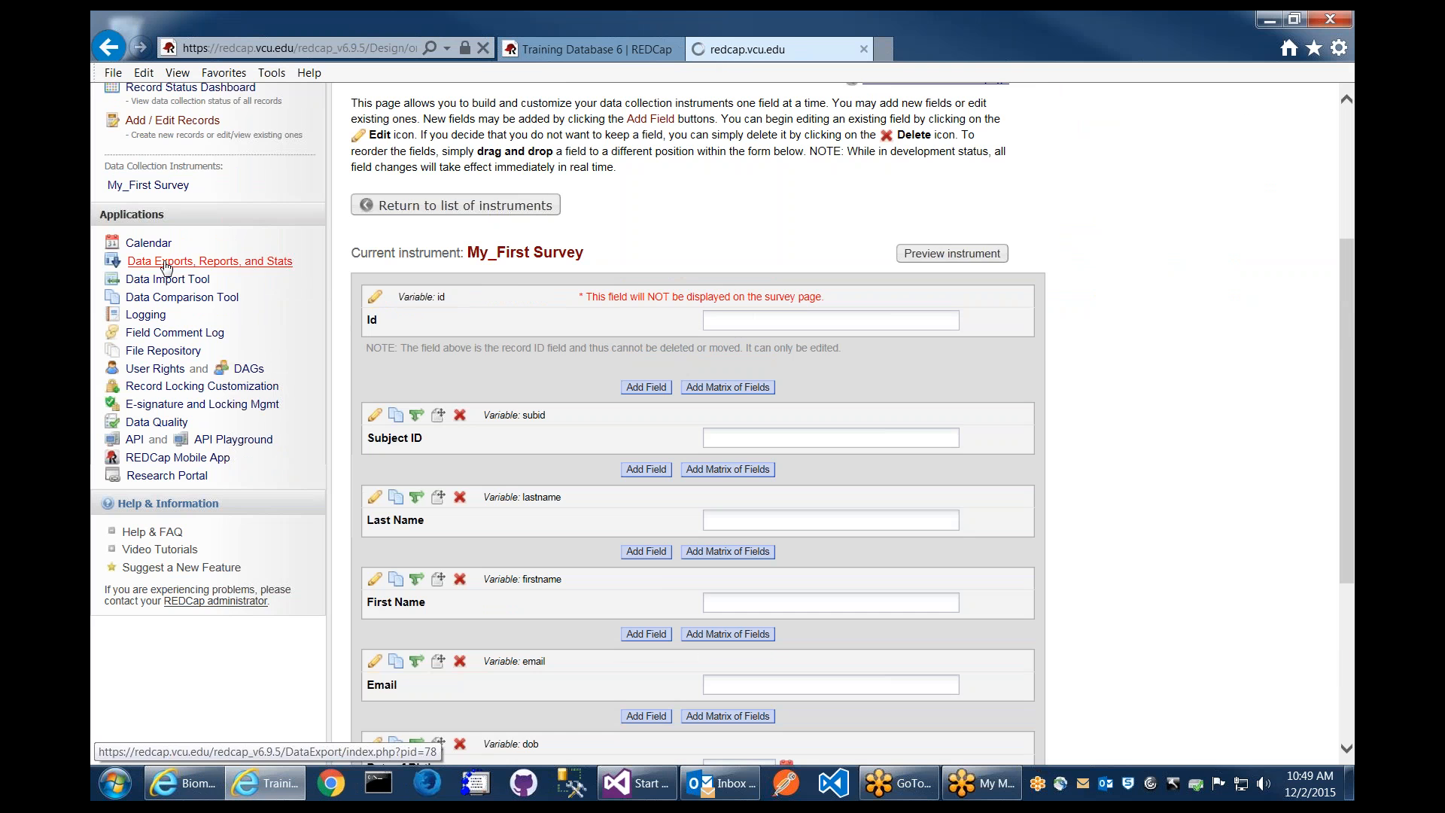
scroll(658, 359, "down", 2)
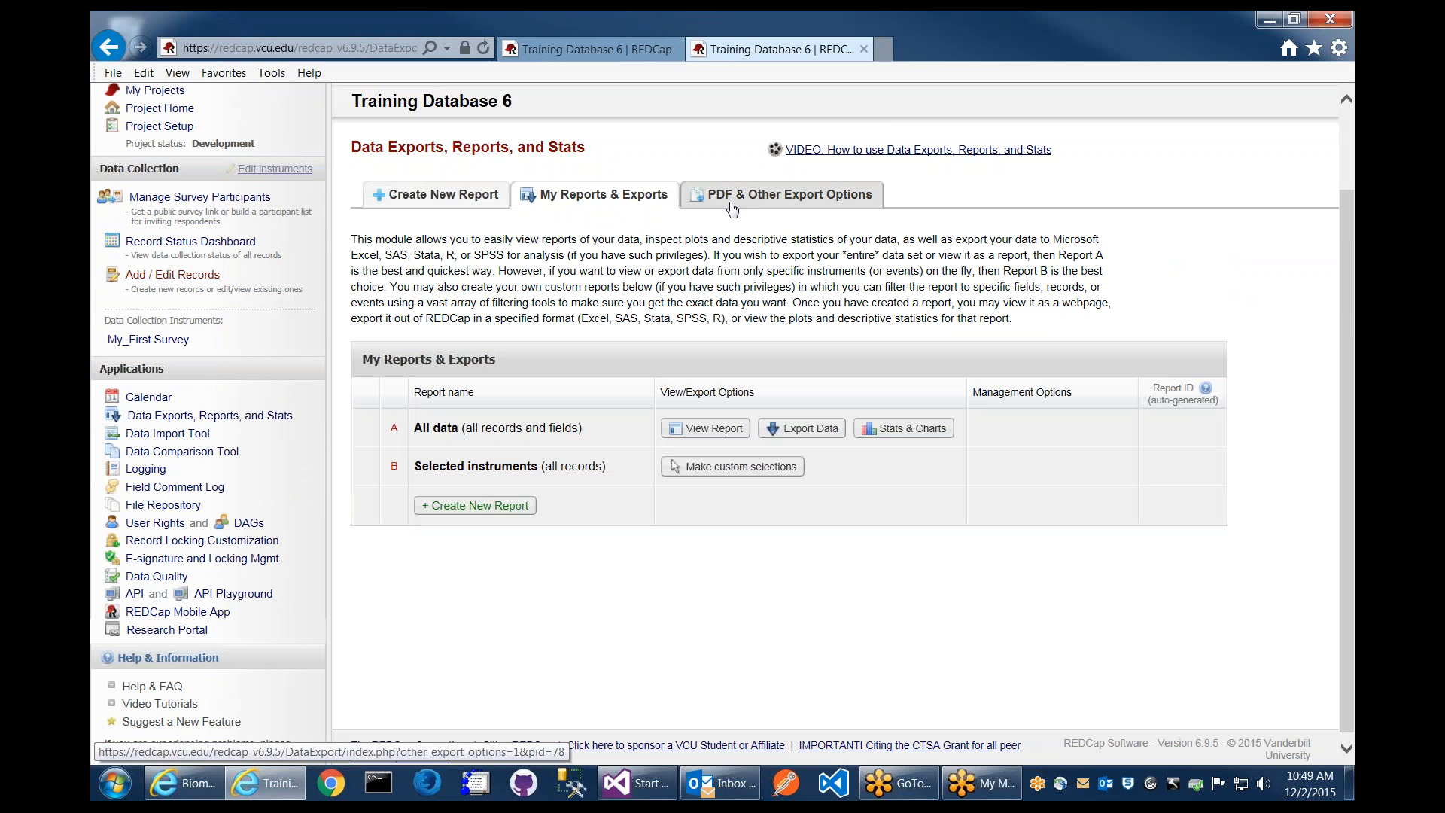
left_click(730, 201)
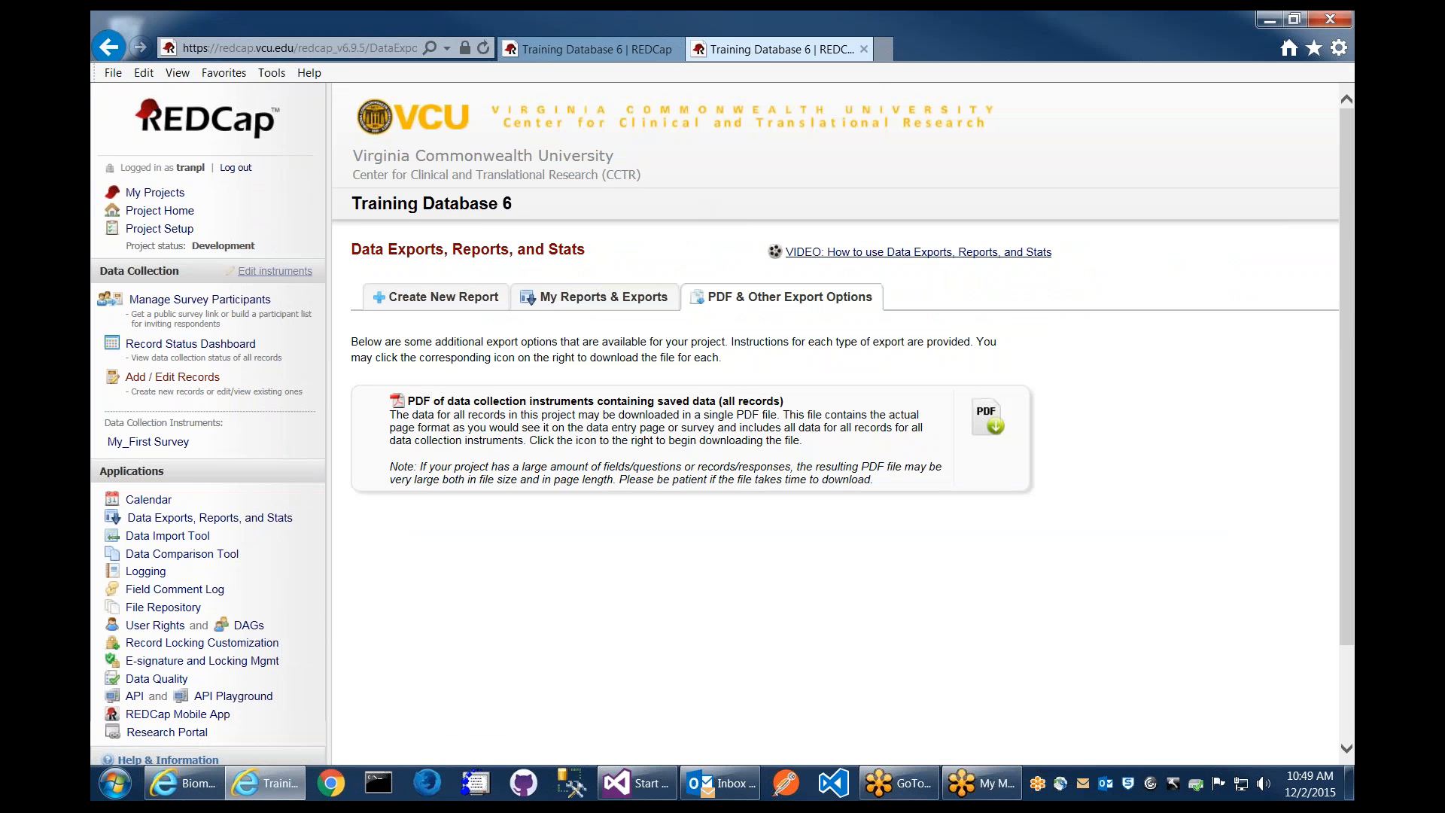
scroll(460, 315, "down", 2)
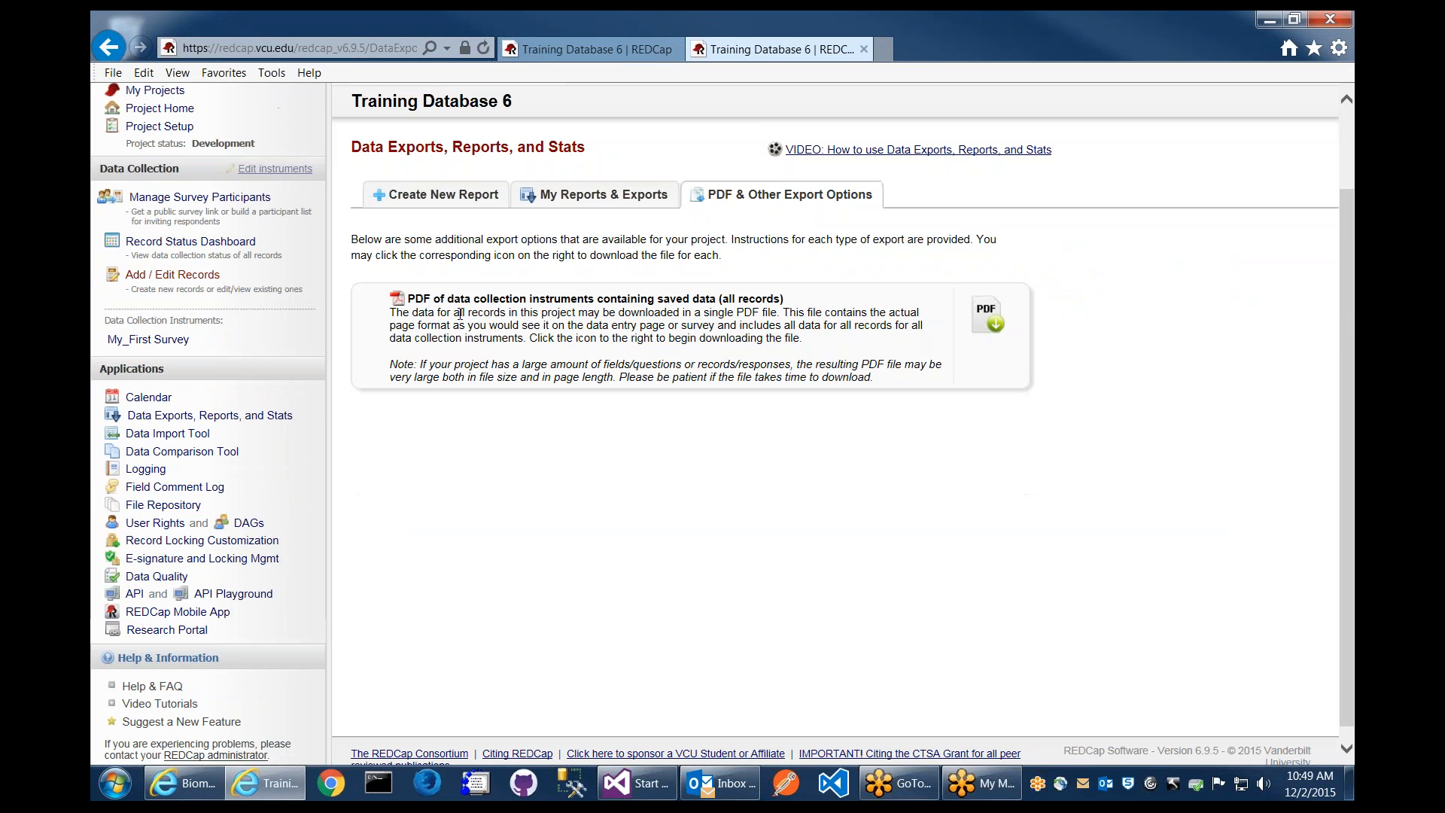
Download the PDF of data collection instruments containing saved data (all records) and open it
left_click_drag(407, 299, 758, 299)
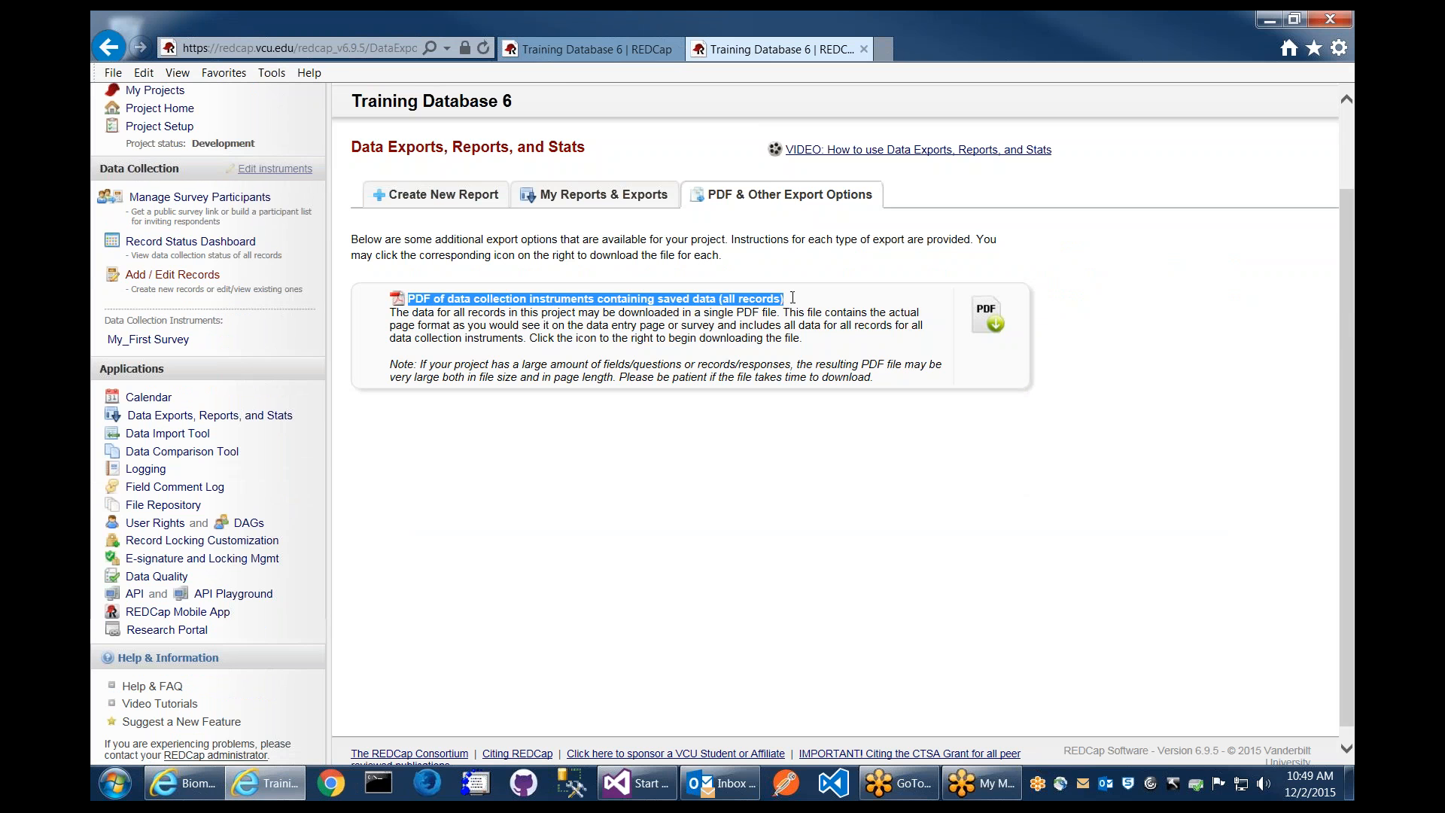
left_click(793, 299)
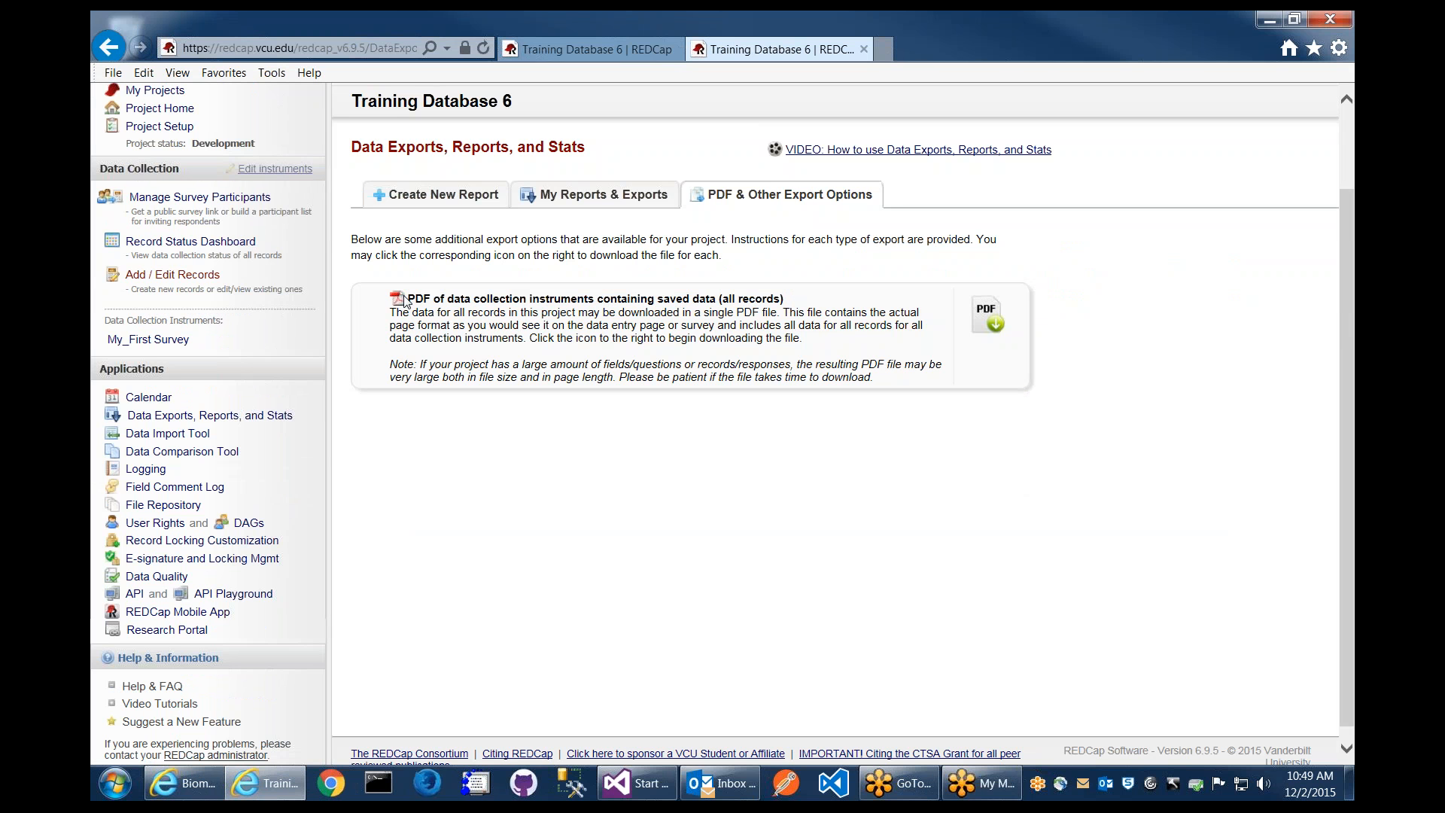
left_click_drag(406, 300, 771, 300)
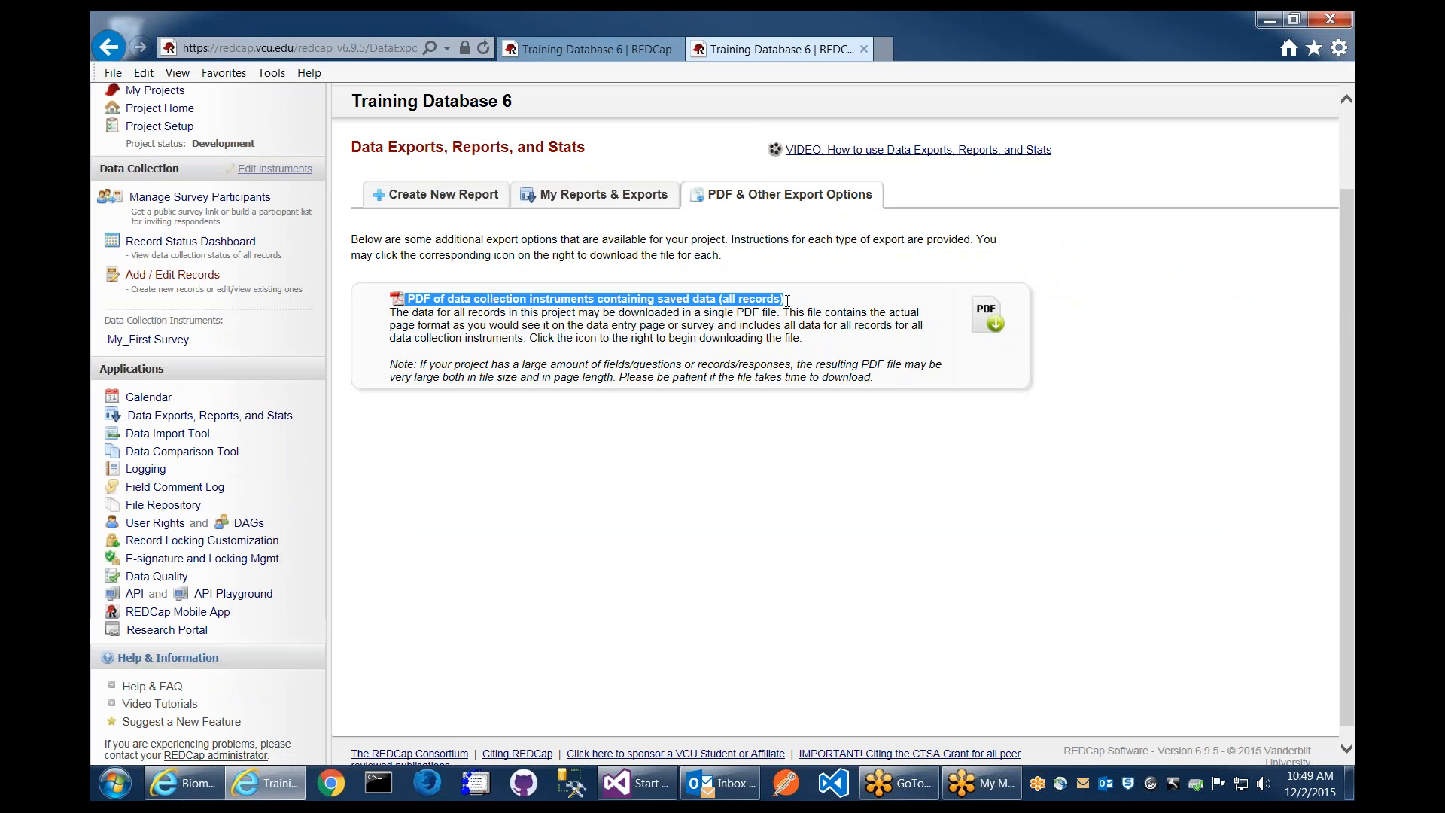
left_click(787, 300)
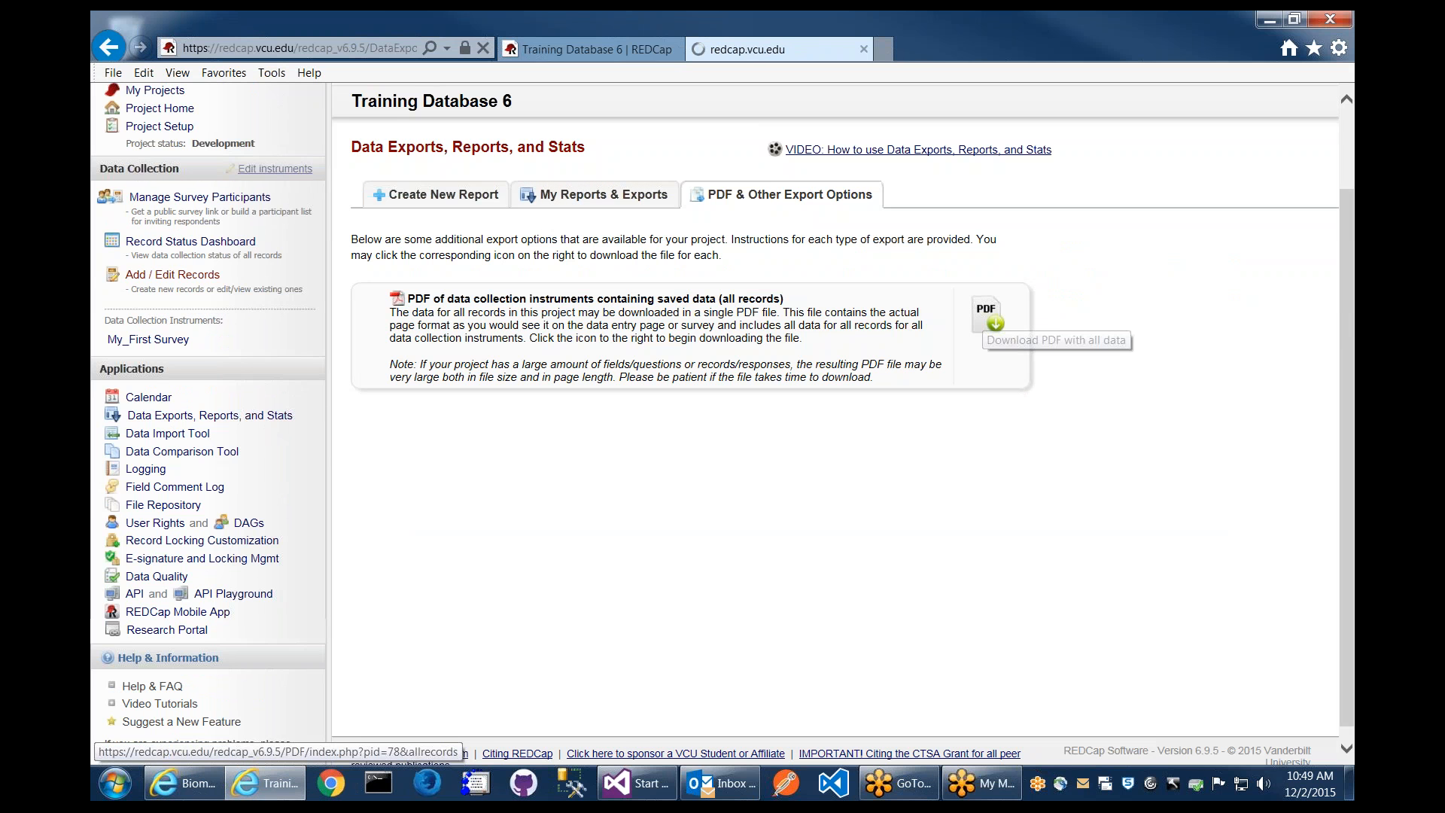
left_click(986, 317)
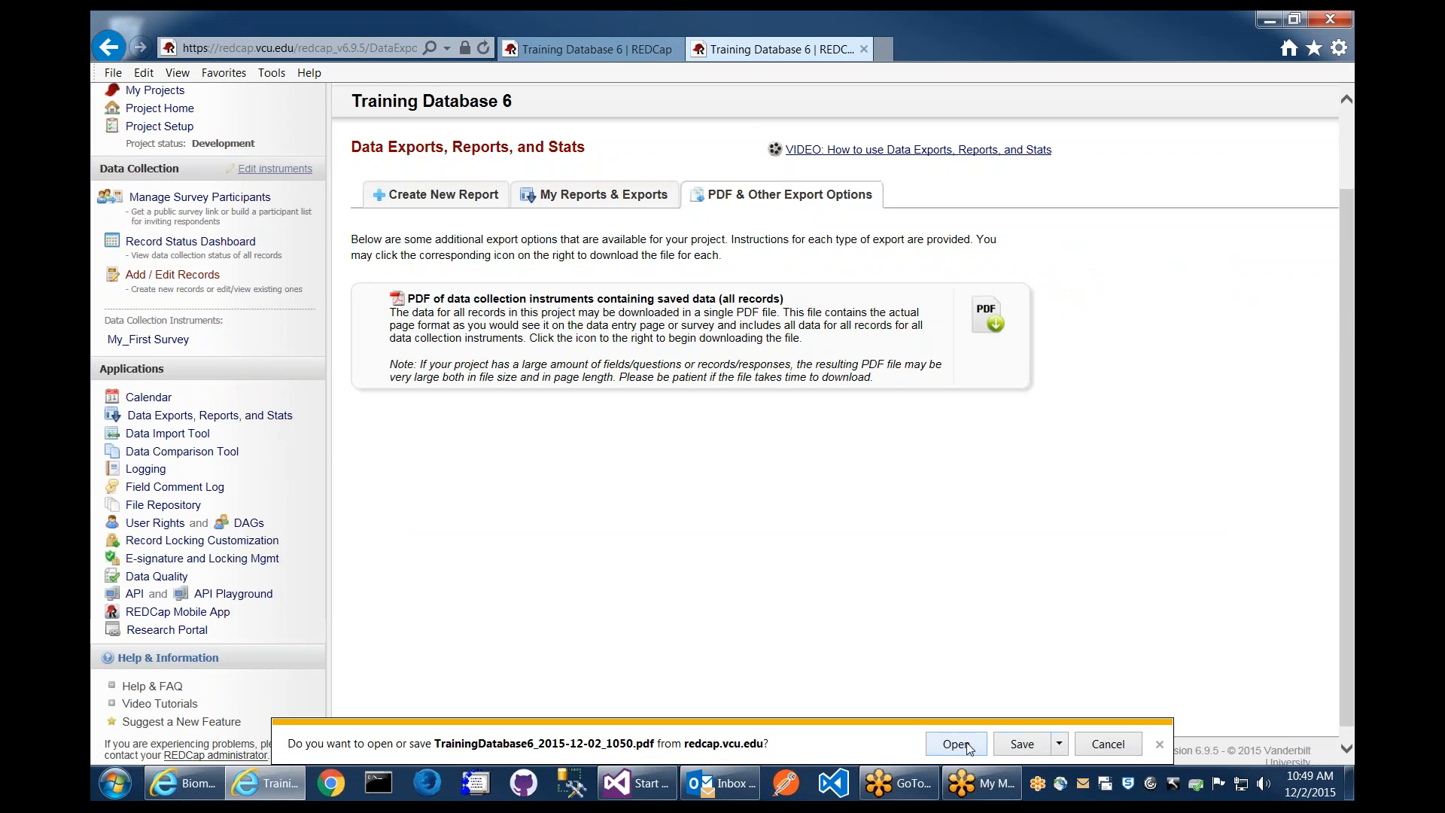
left_click(968, 747)
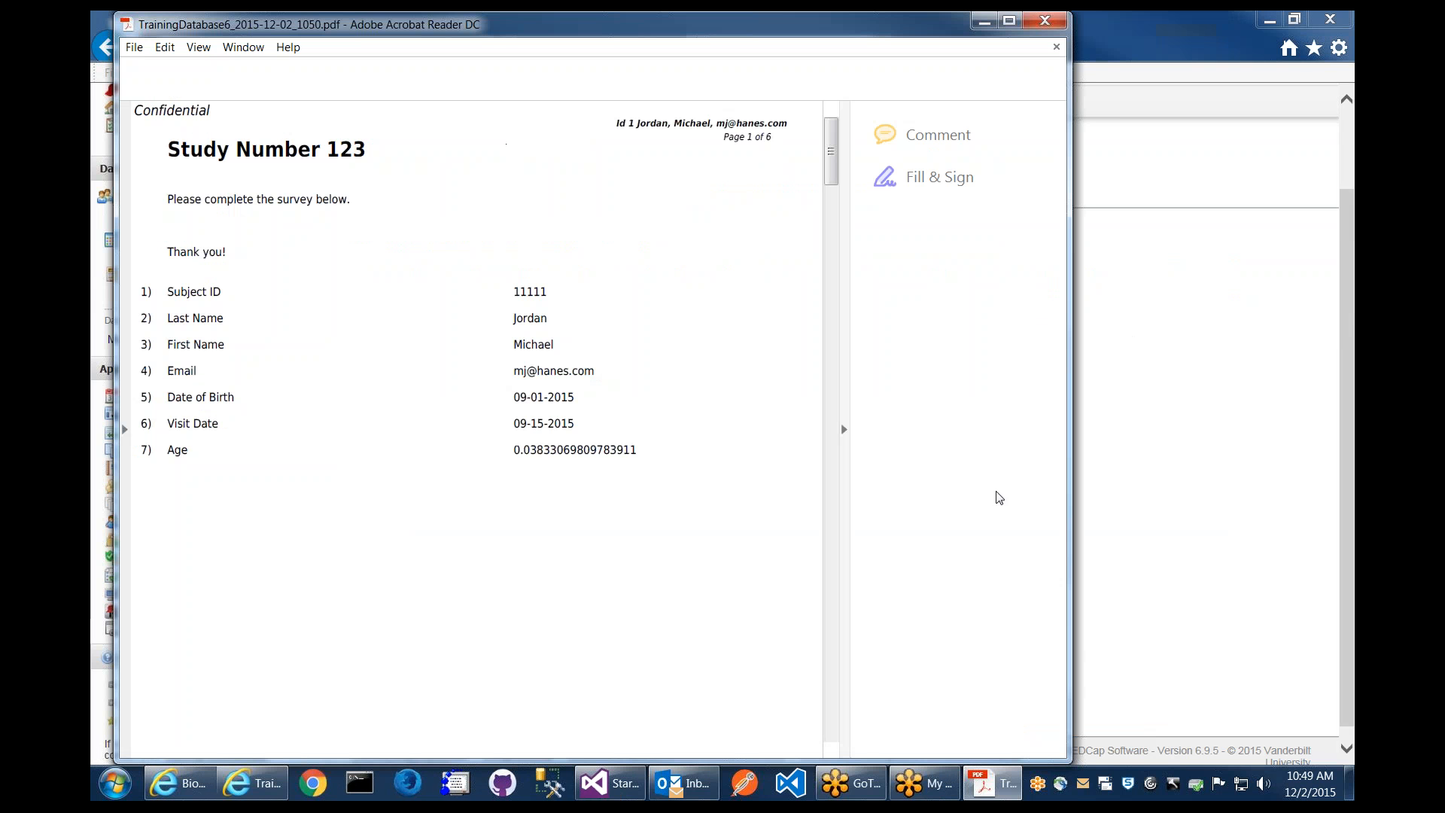
Examine the survey responses of records 1 and 2 on the first two pages of the exported PDF
scroll(301, 312, "down", 3)
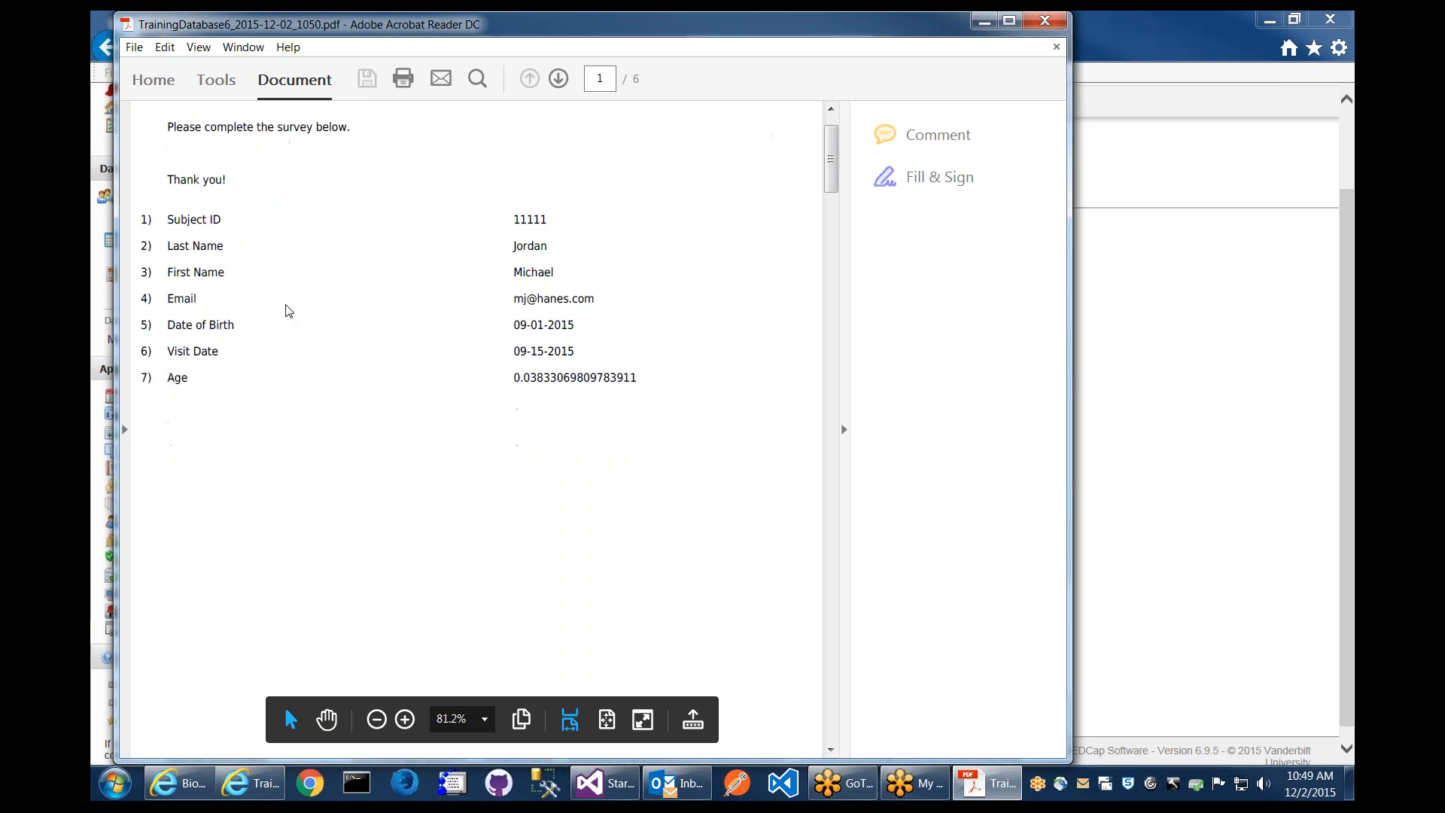
scroll(354, 361, "up", 3)
scroll(486, 282, "down", 1)
scroll(489, 279, "up", 1)
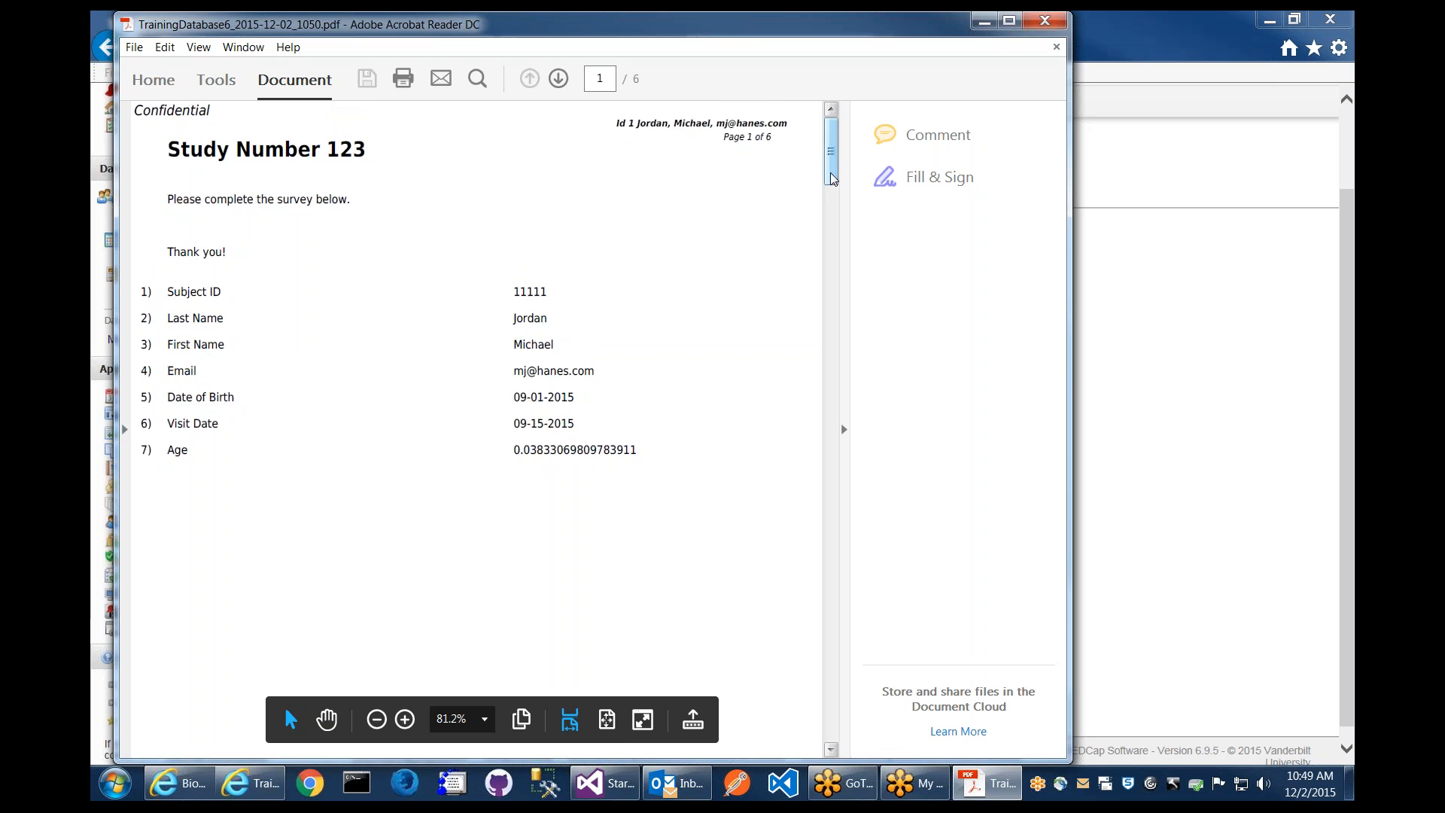
left_click_drag(832, 173, 841, 280)
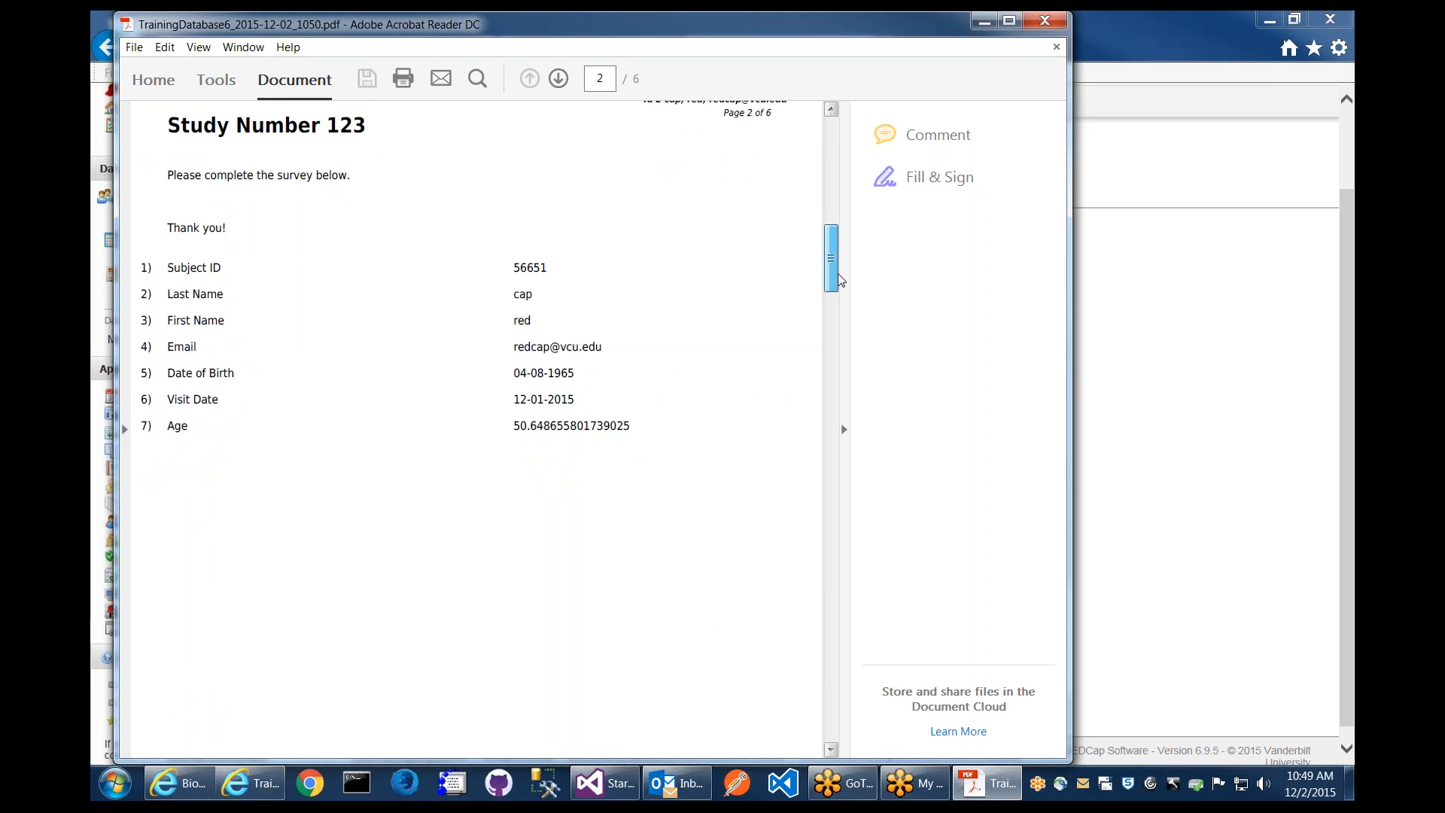
scroll(839, 274, "up", 1)
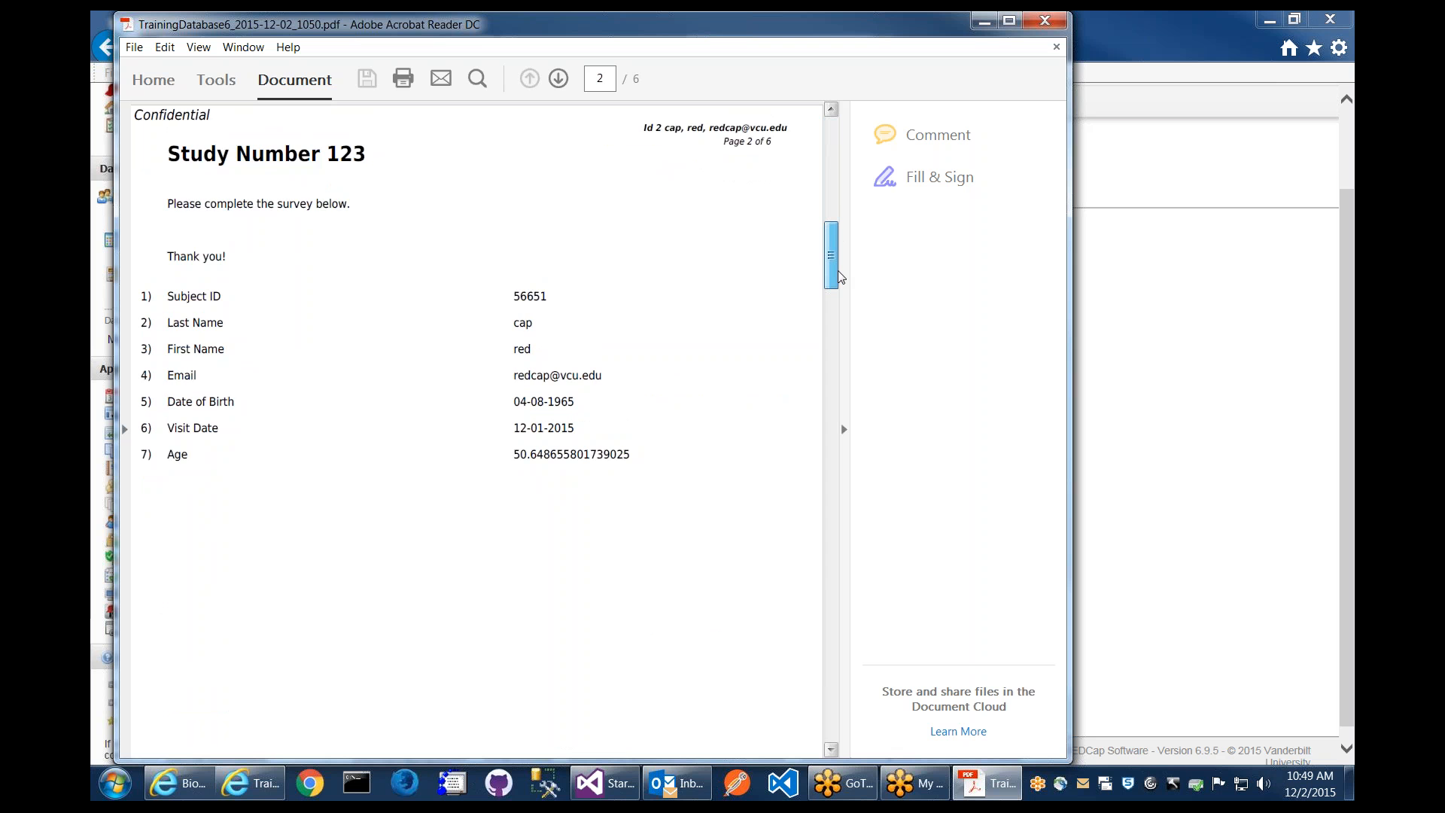
left_click_drag(840, 277, 841, 277)
Examine the response timestamp of record 3 and the page of record 4 in the PDF, and close the file
left_click(829, 332)
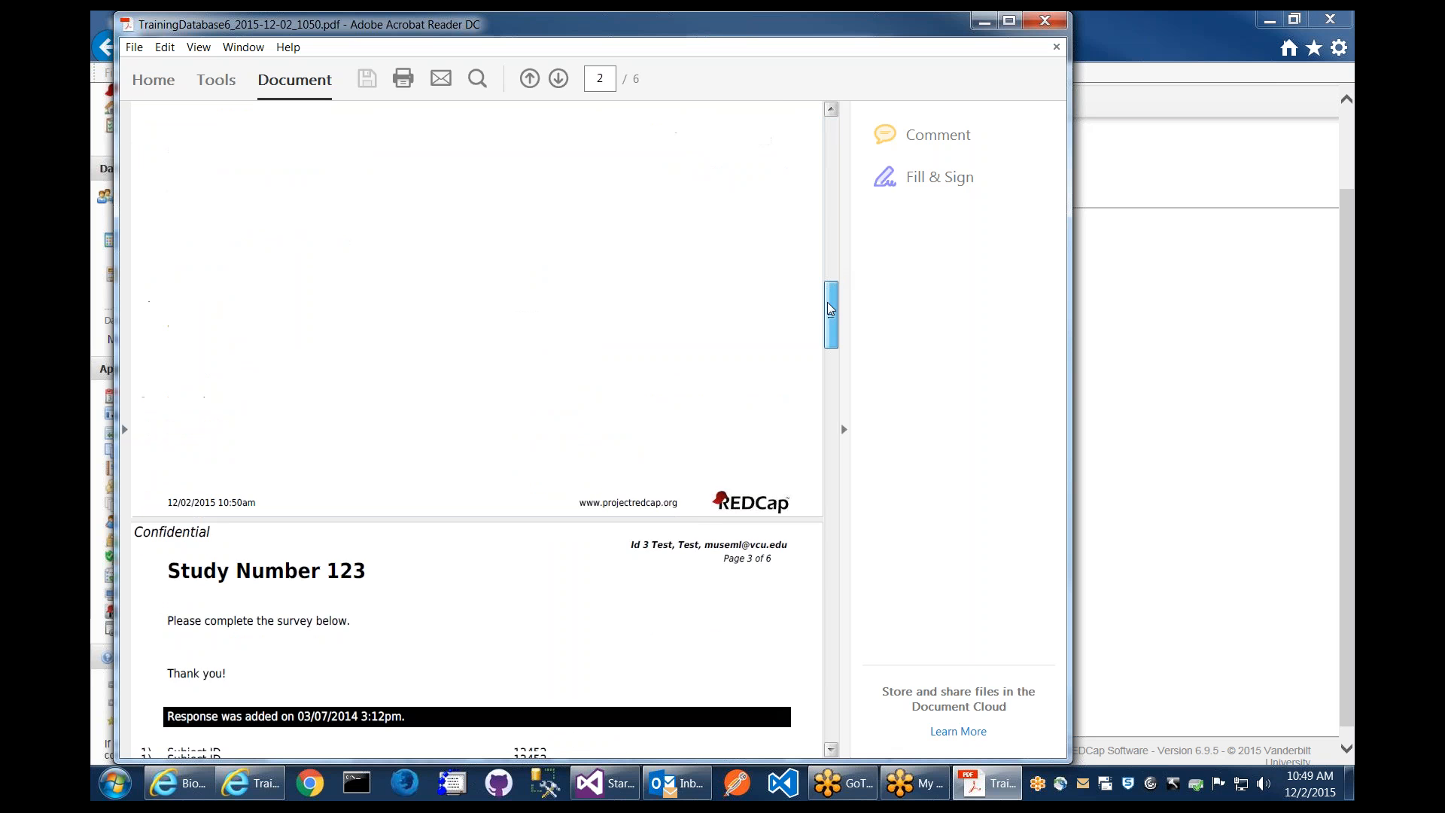
left_click_drag(828, 331, 828, 342)
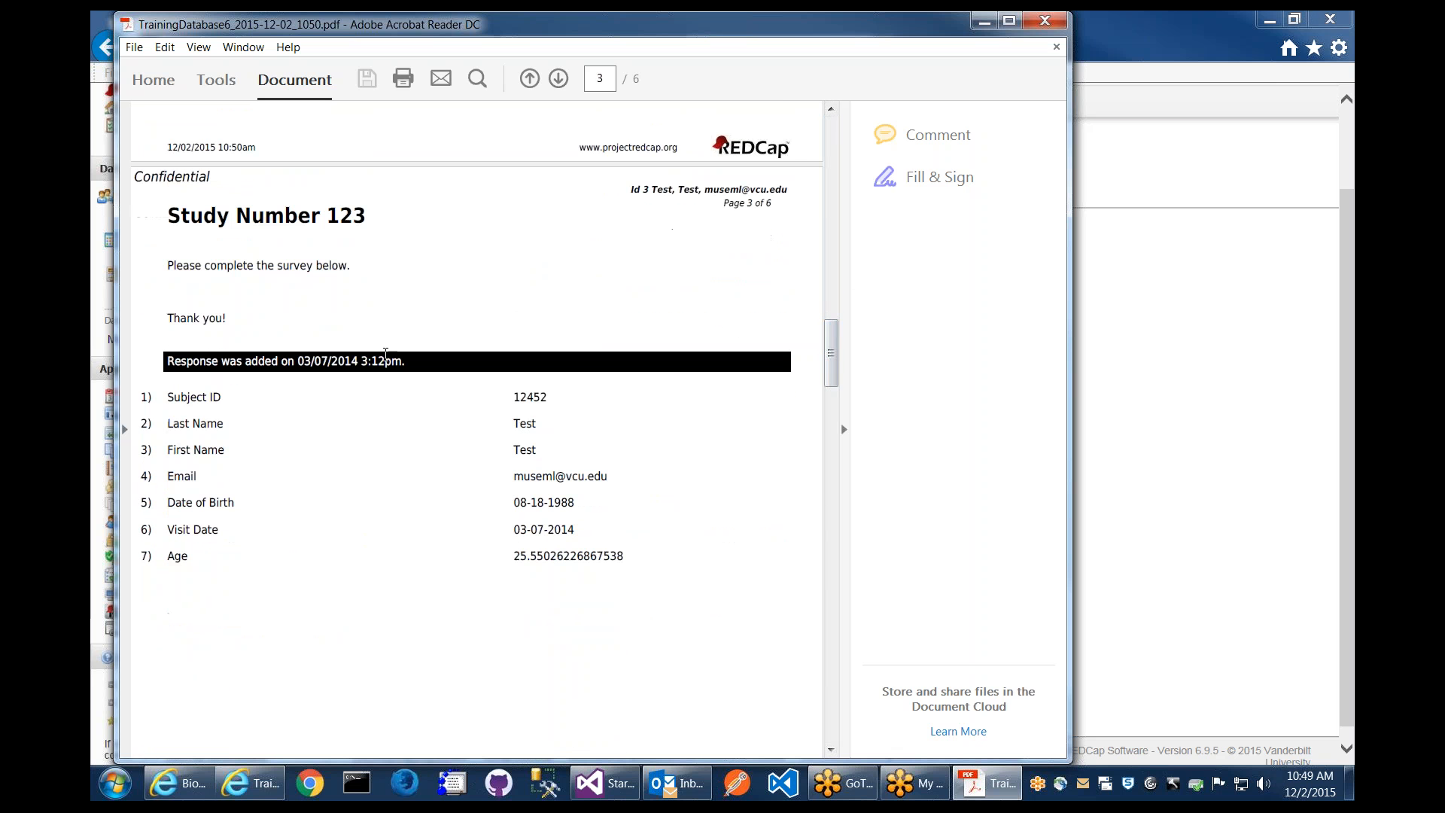
left_click_drag(412, 363, 167, 362)
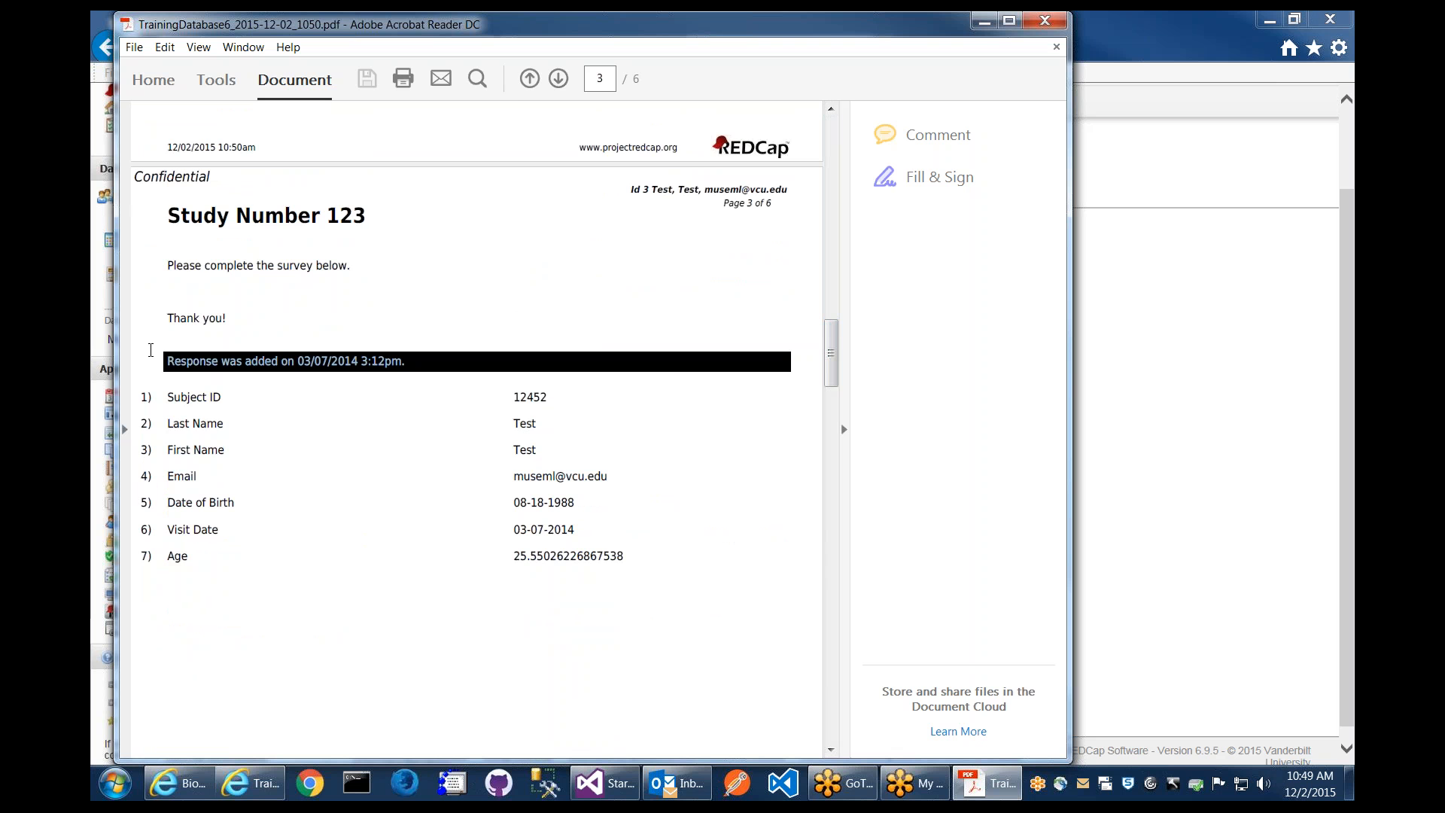
left_click(410, 362)
left_click_drag(831, 354, 833, 450)
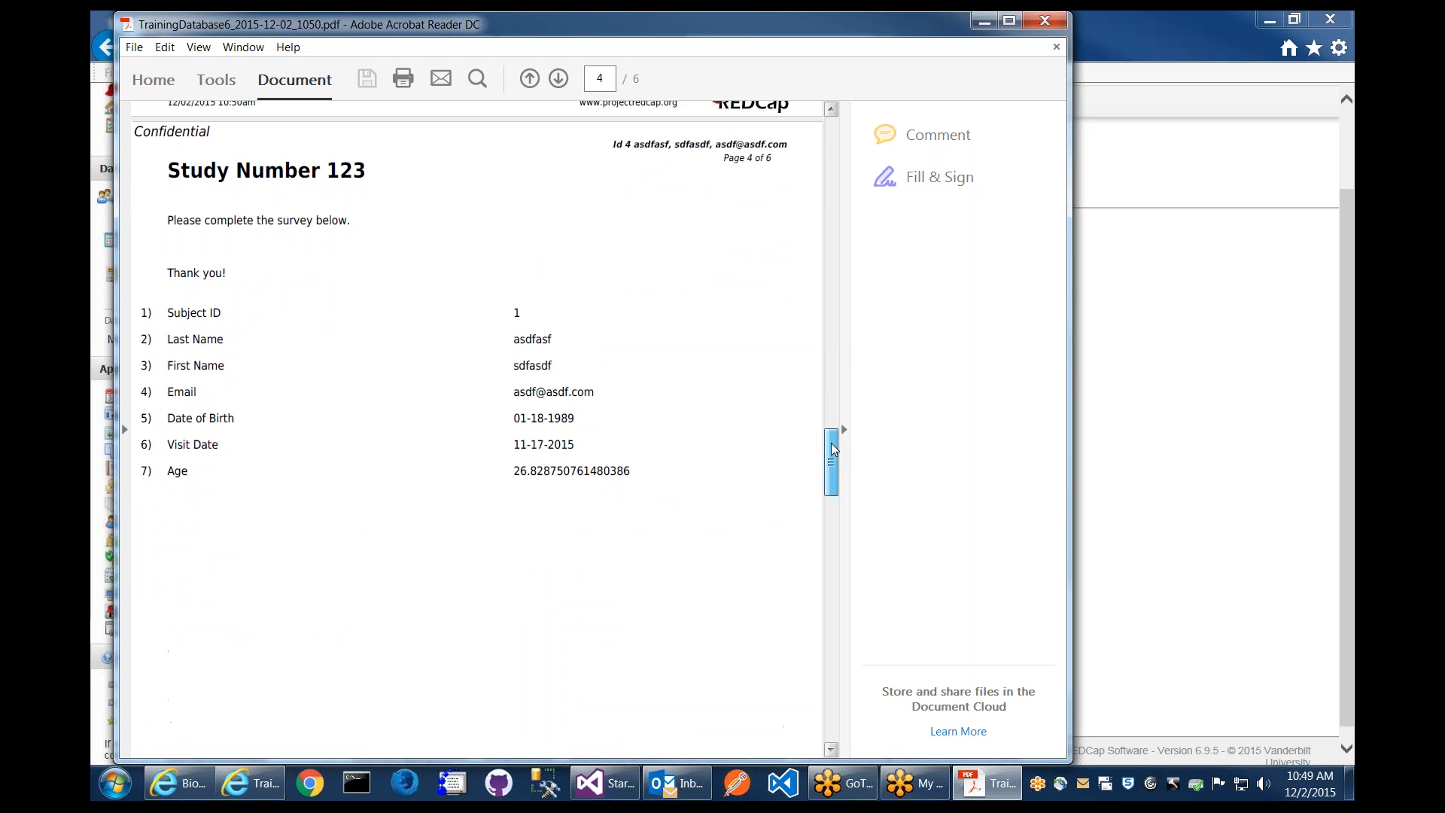
left_click(1057, 23)
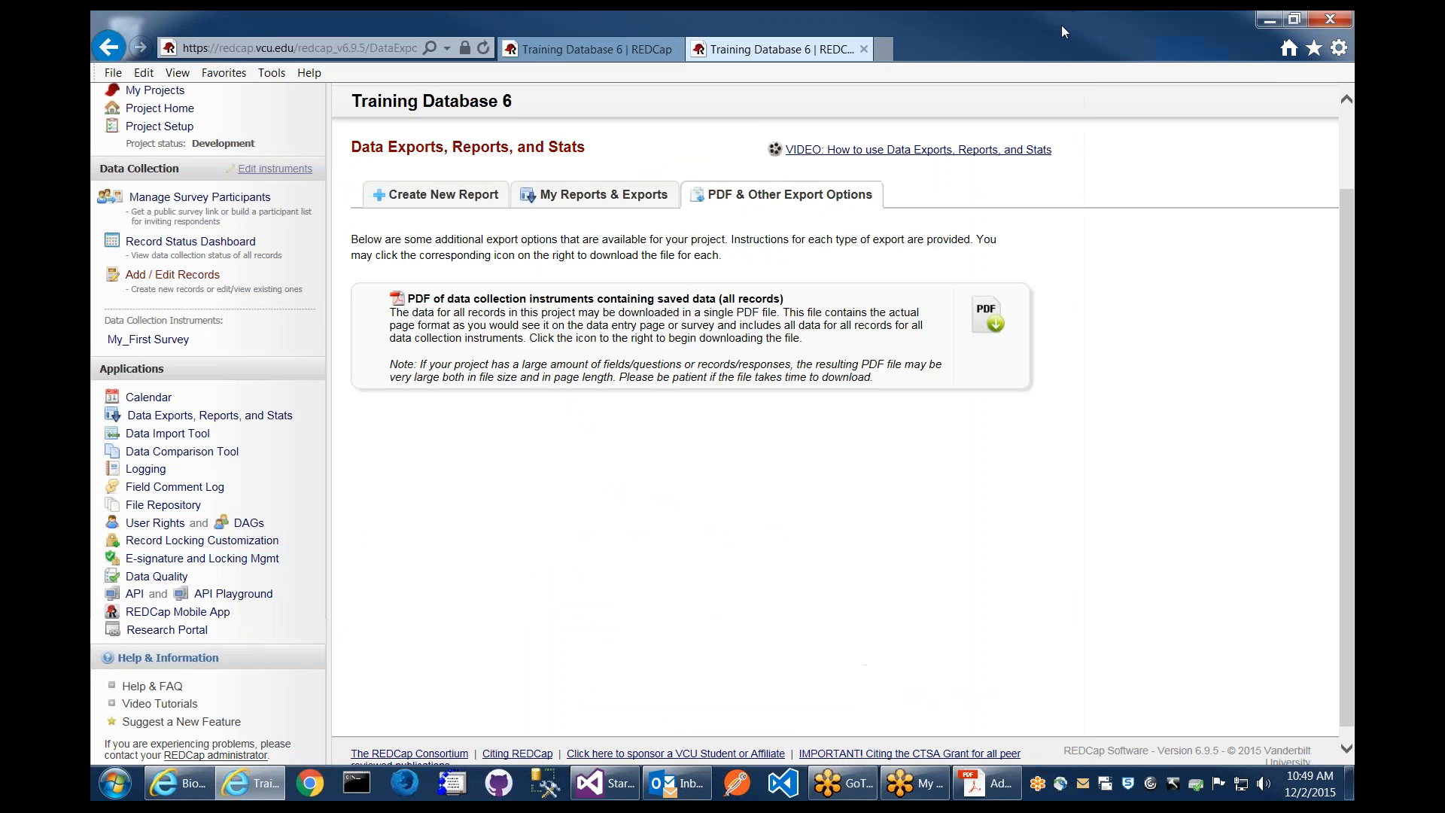
Open the record with Id 1 from the complete responses of My_First_Survey for editing
left_click(210, 273)
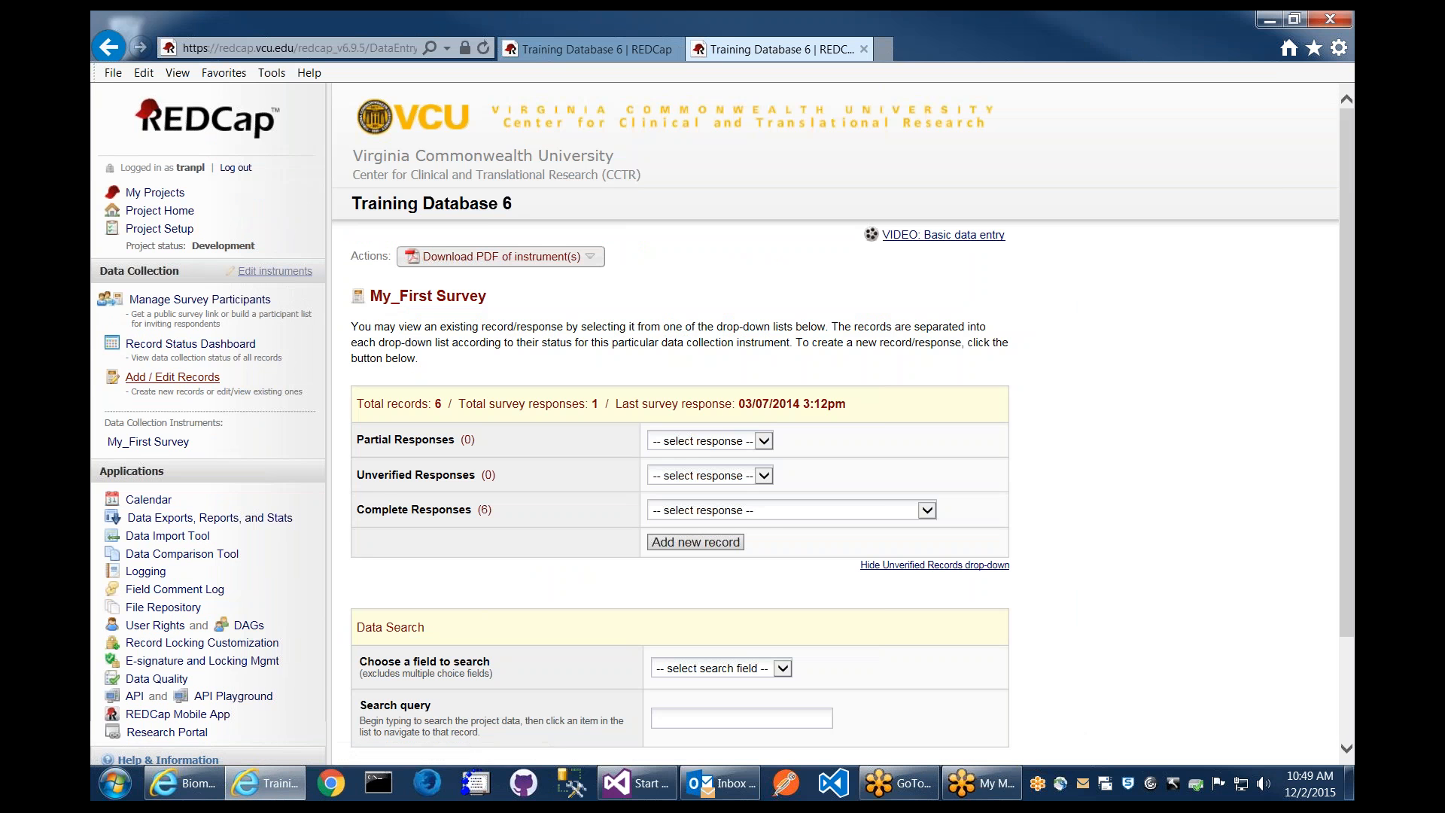
left_click(722, 510)
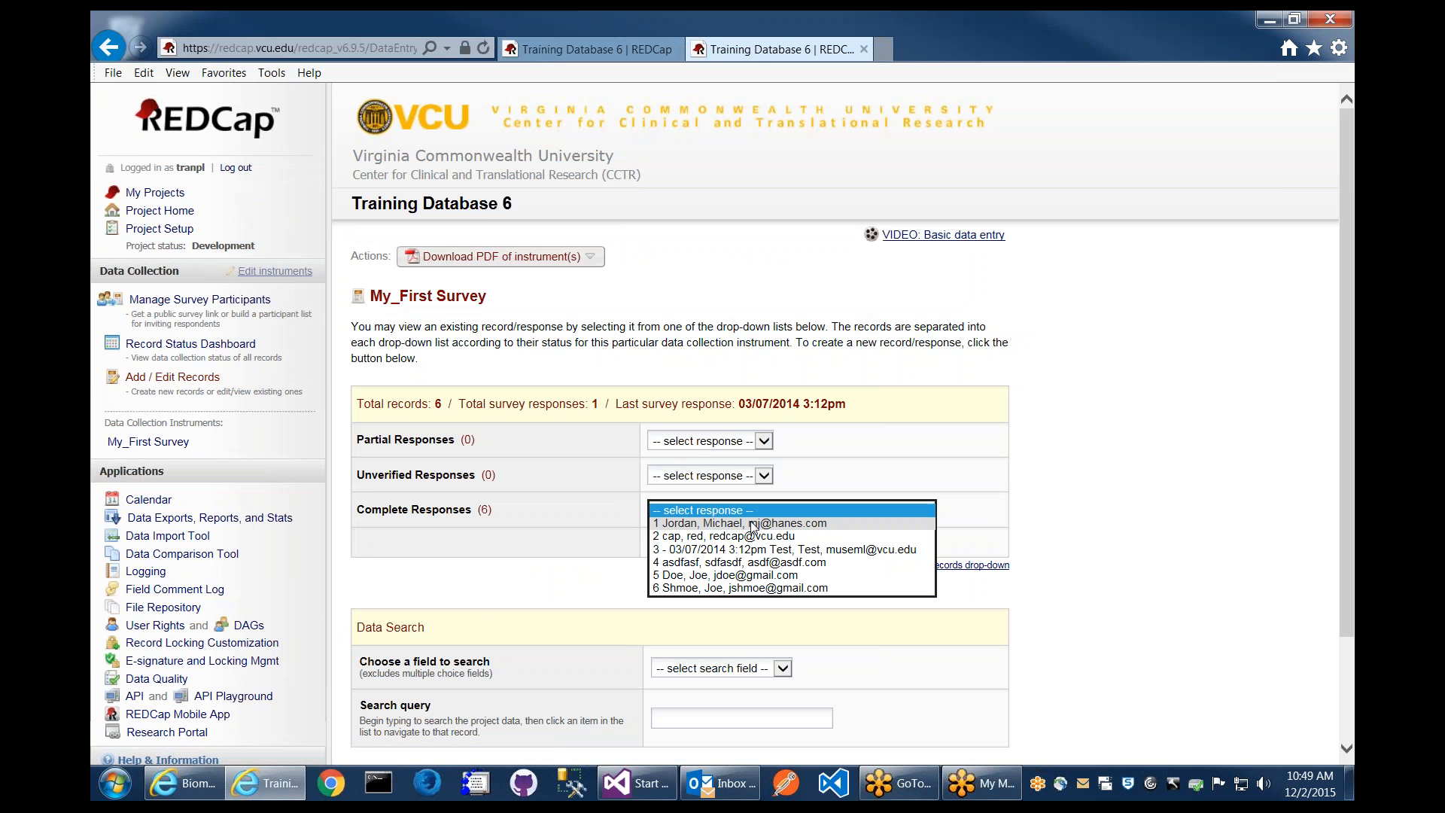
left_click(745, 523)
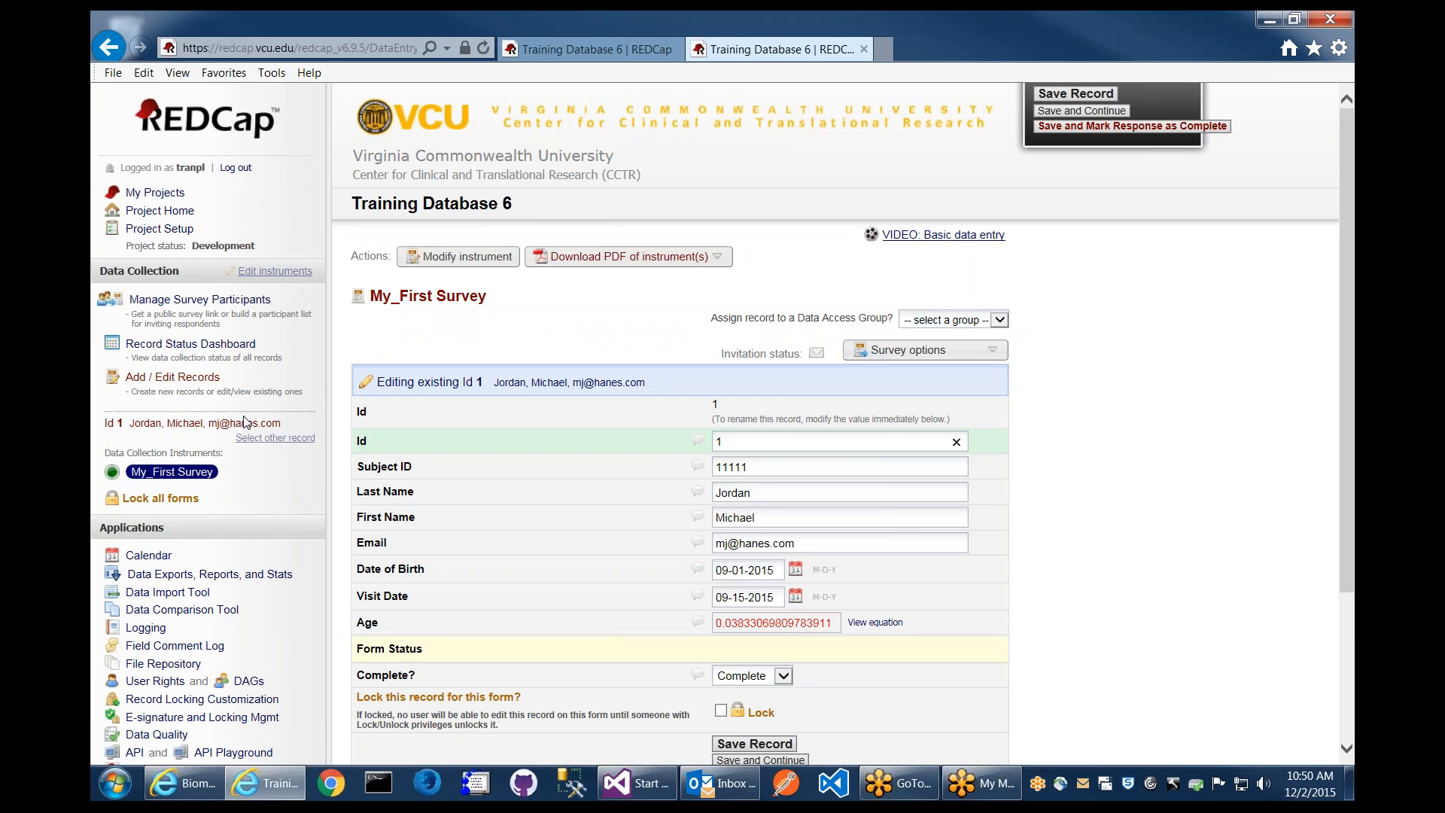
Open the record with Id 2 from the complete responses of My_First_Survey
left_click(197, 377)
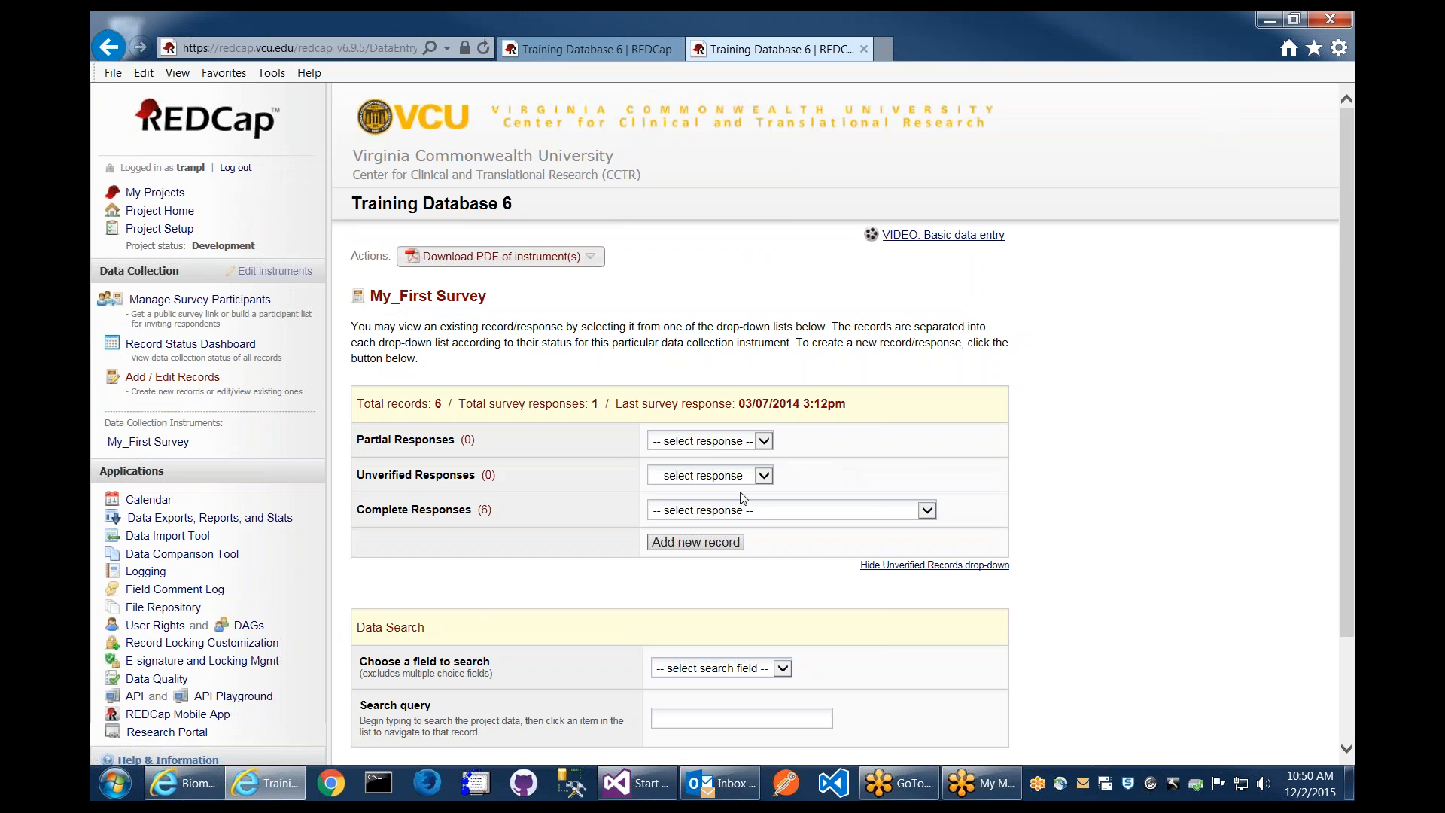
left_click(745, 510)
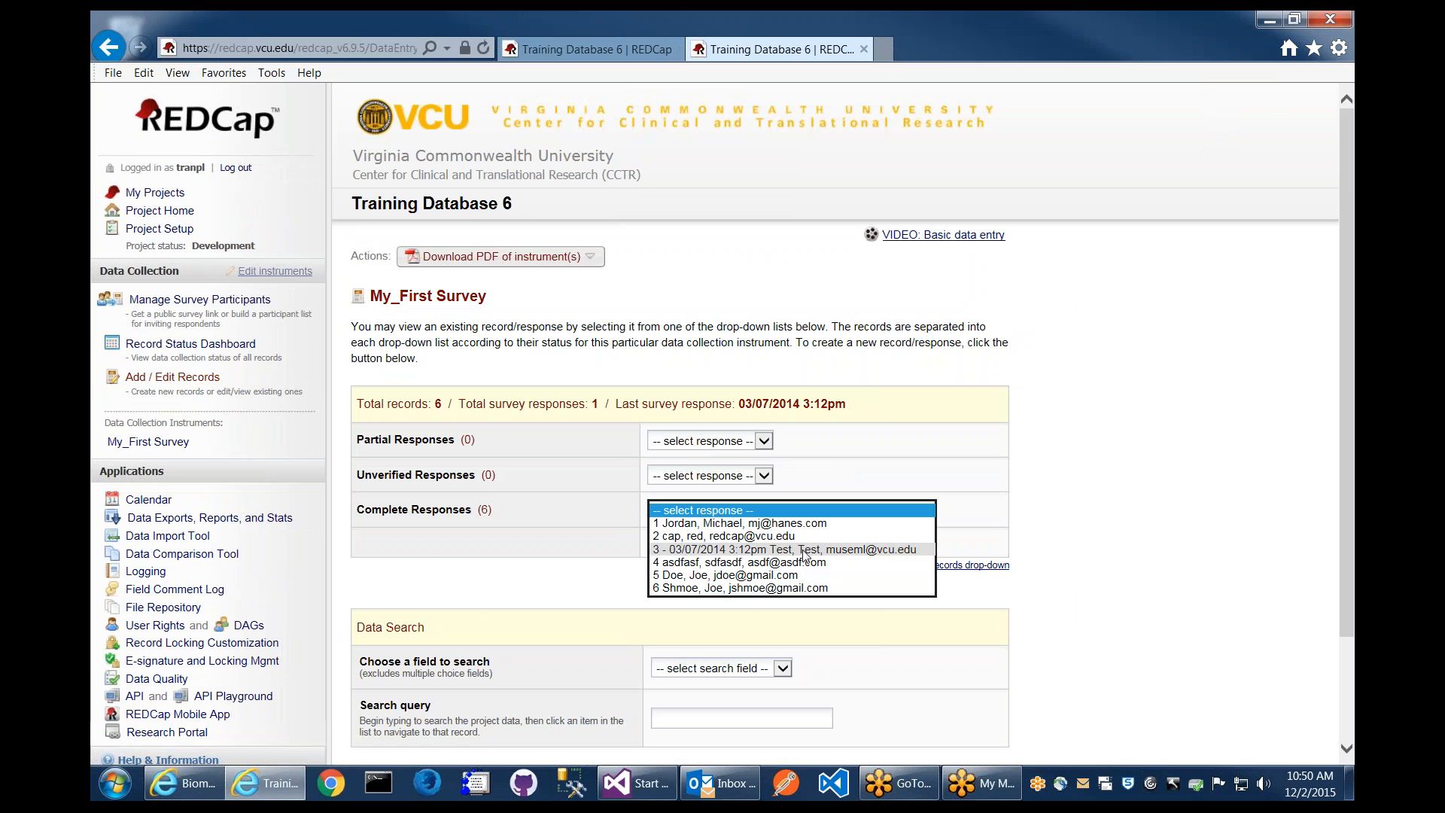
left_click(752, 536)
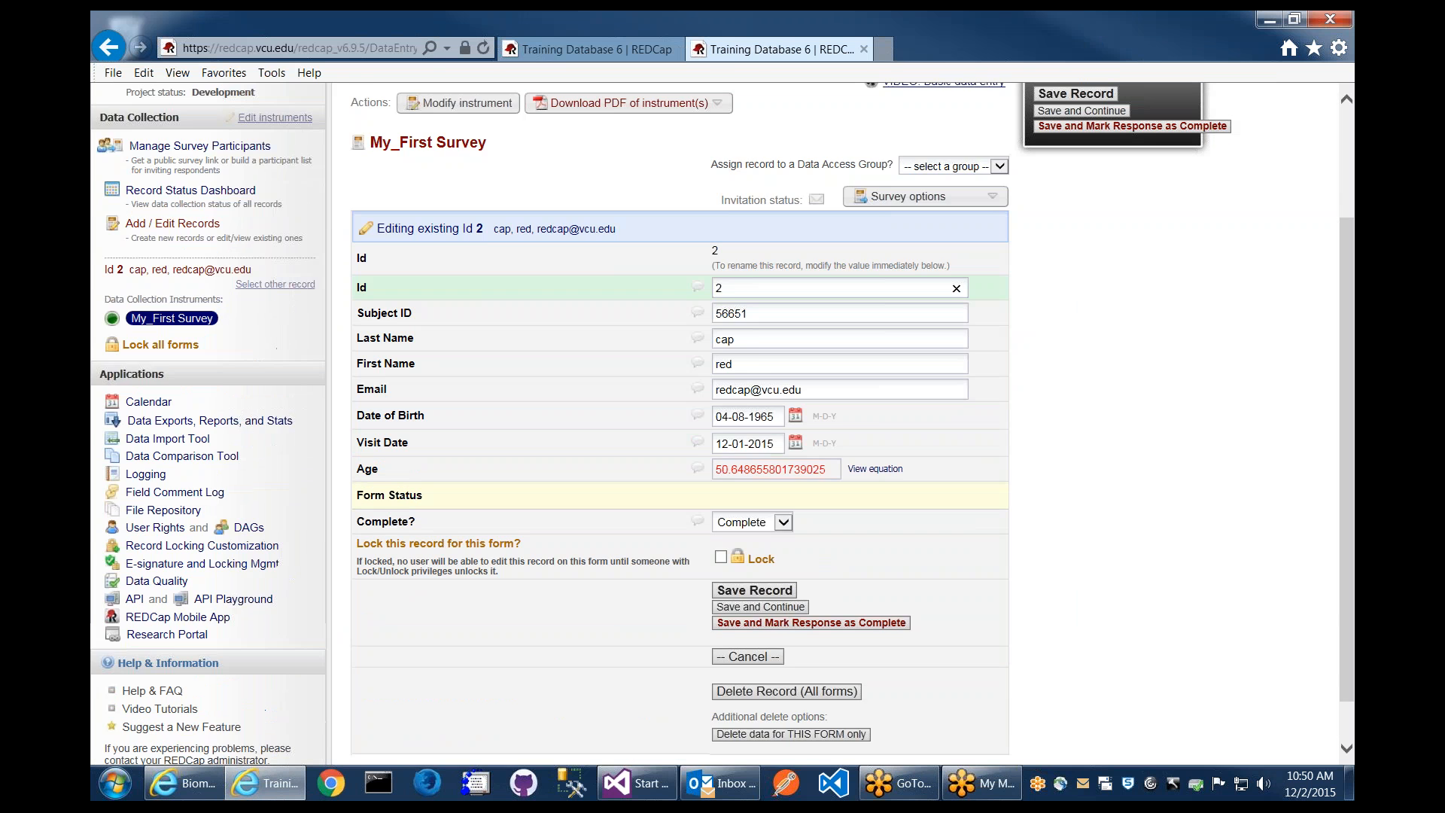
scroll(1089, 416, "down", 1)
scroll(1083, 416, "up", 1)
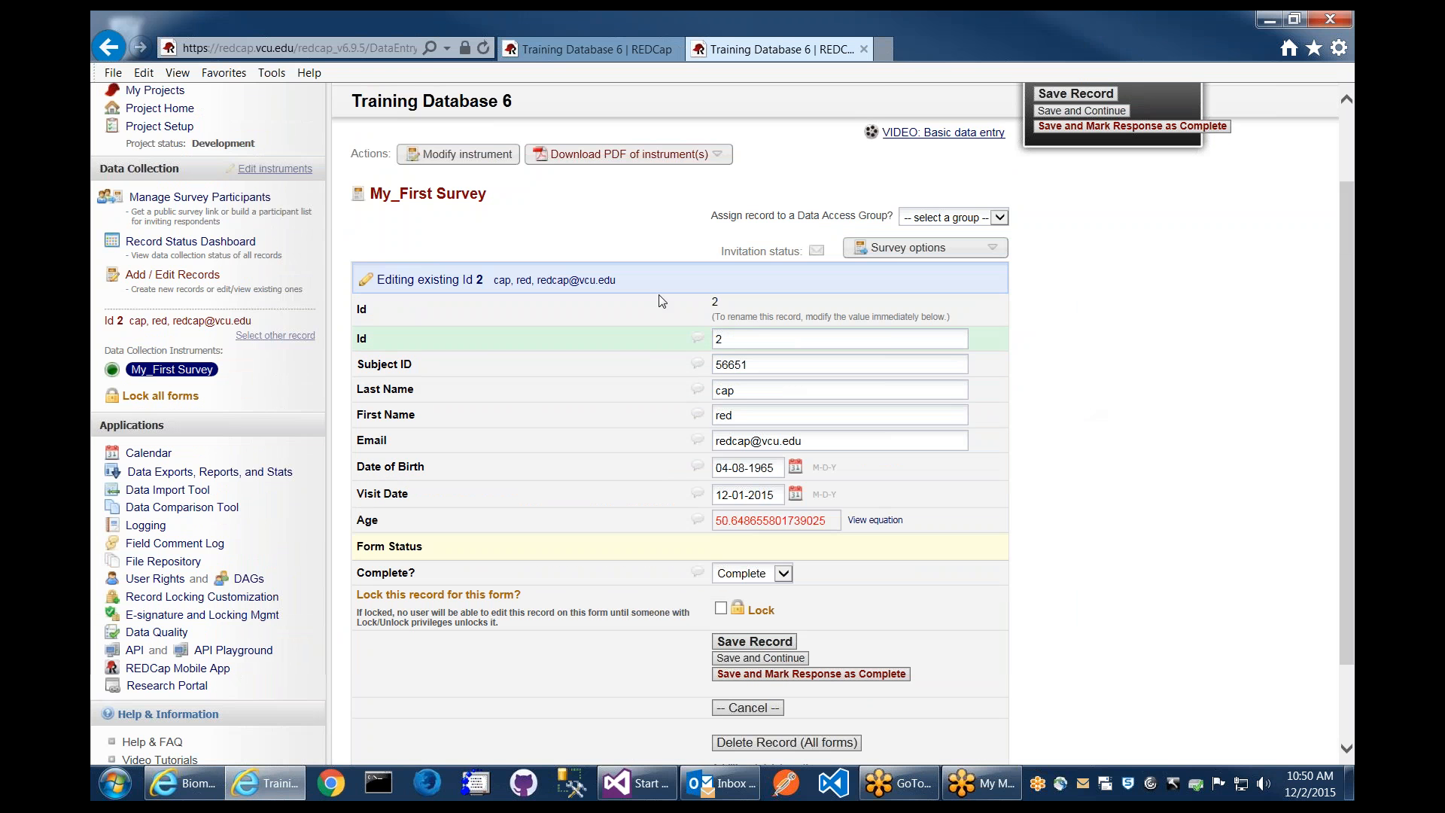
Download the PDF of this survey with saved data for record 2, view it, and close the file
left_click(632, 154)
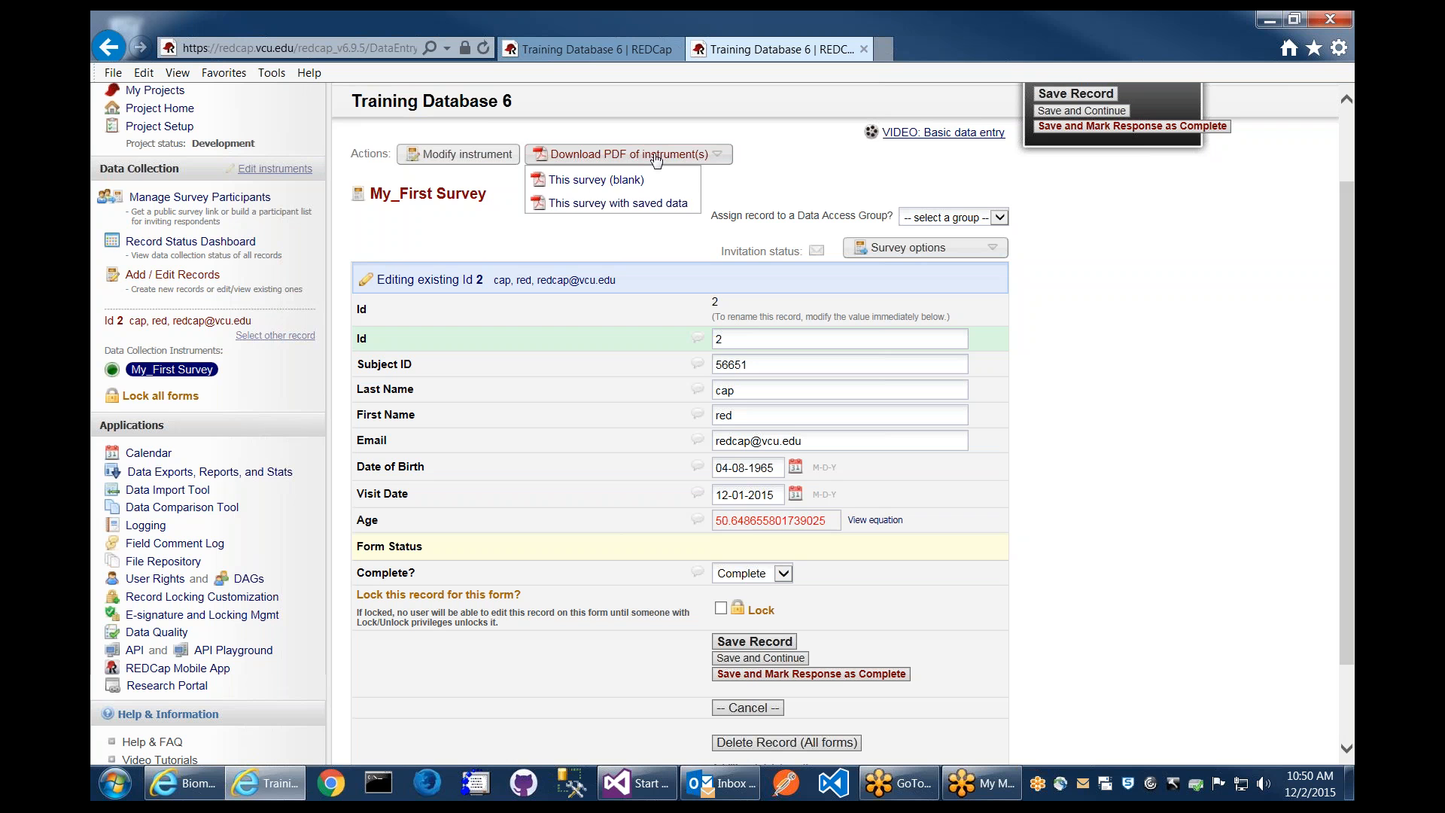
left_click(618, 203)
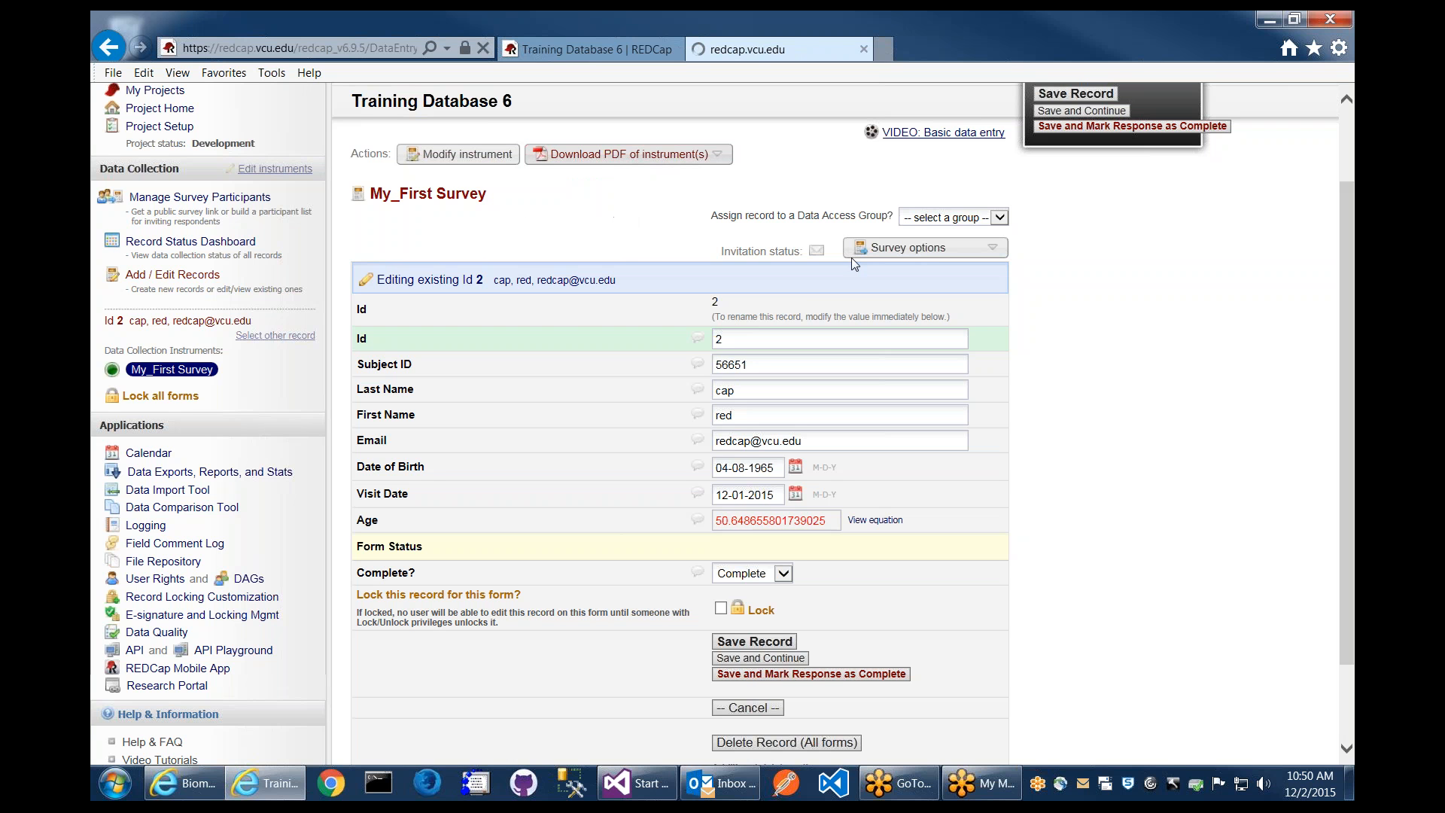
left_click(955, 743)
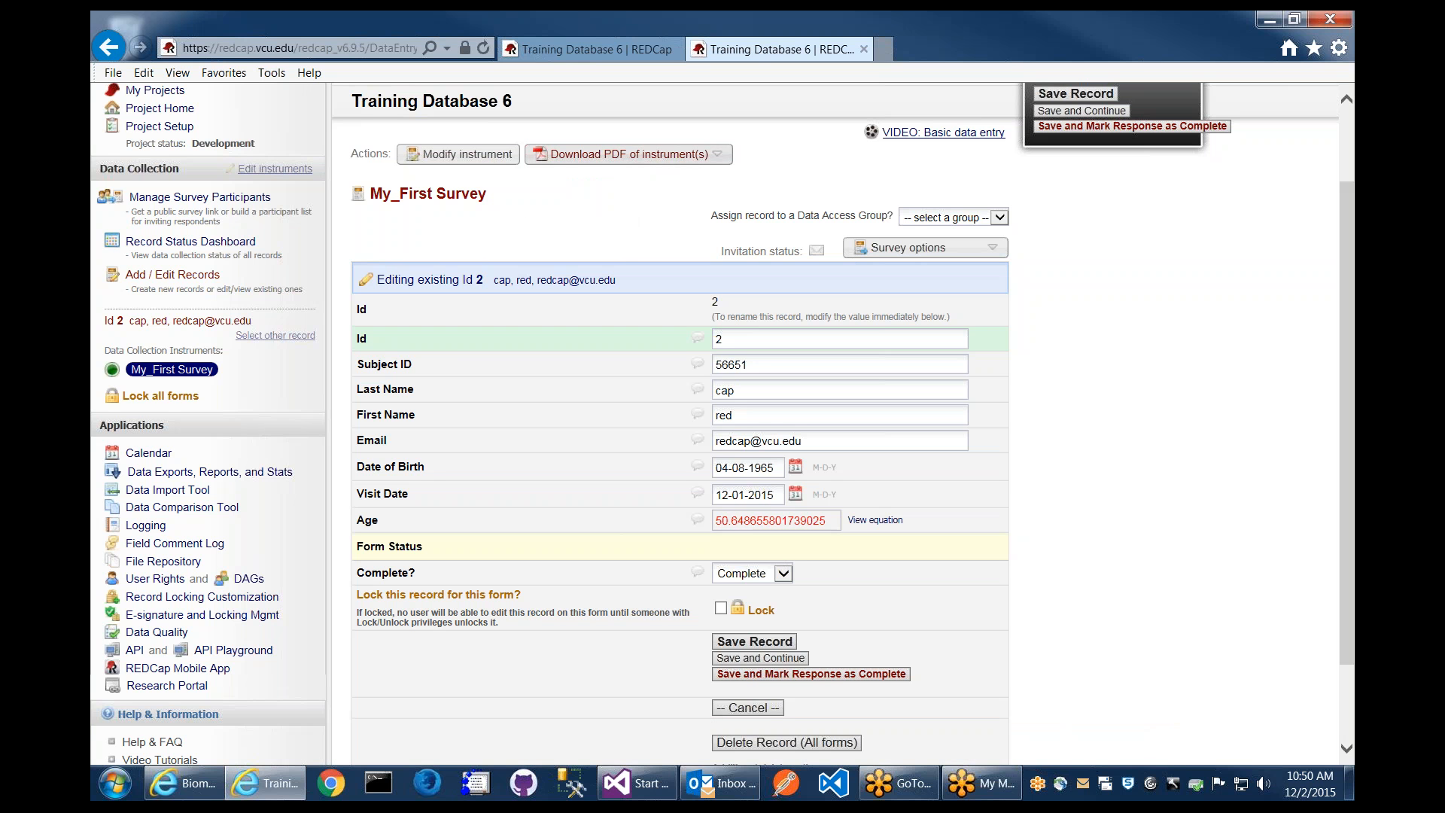
left_click_drag(826, 429, 822, 351)
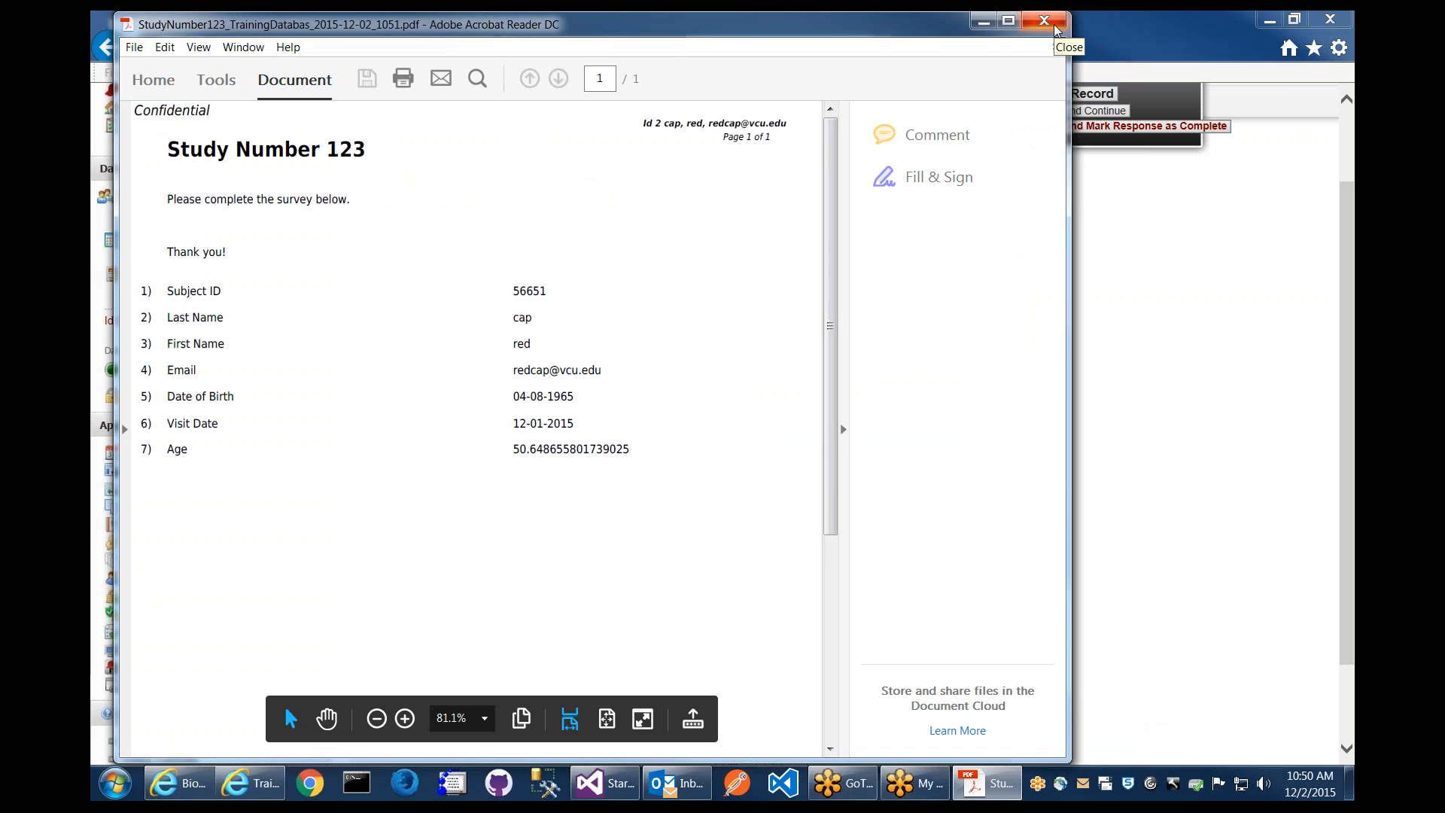
left_click(1054, 27)
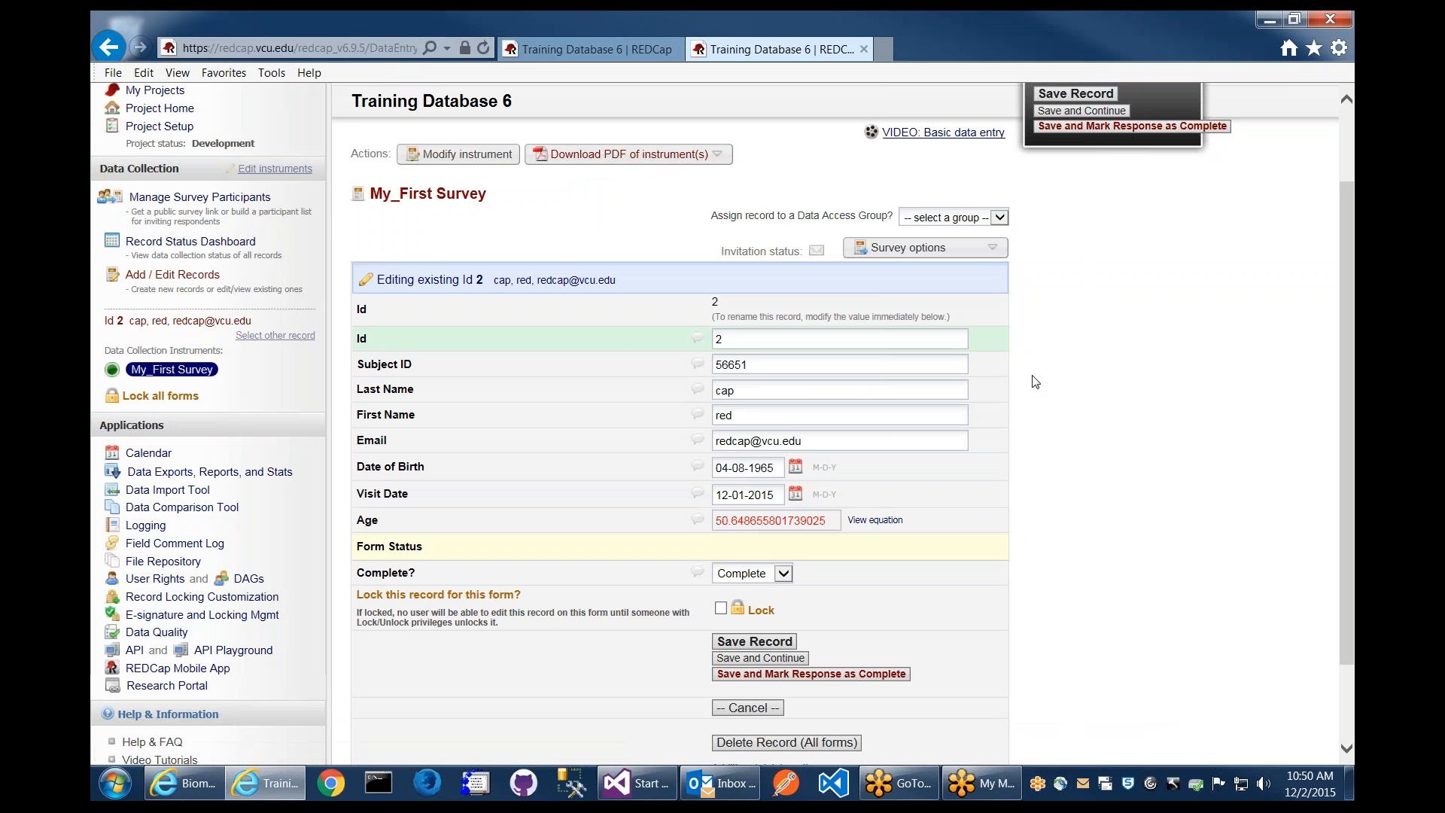
scroll(1024, 382, "up", 2)
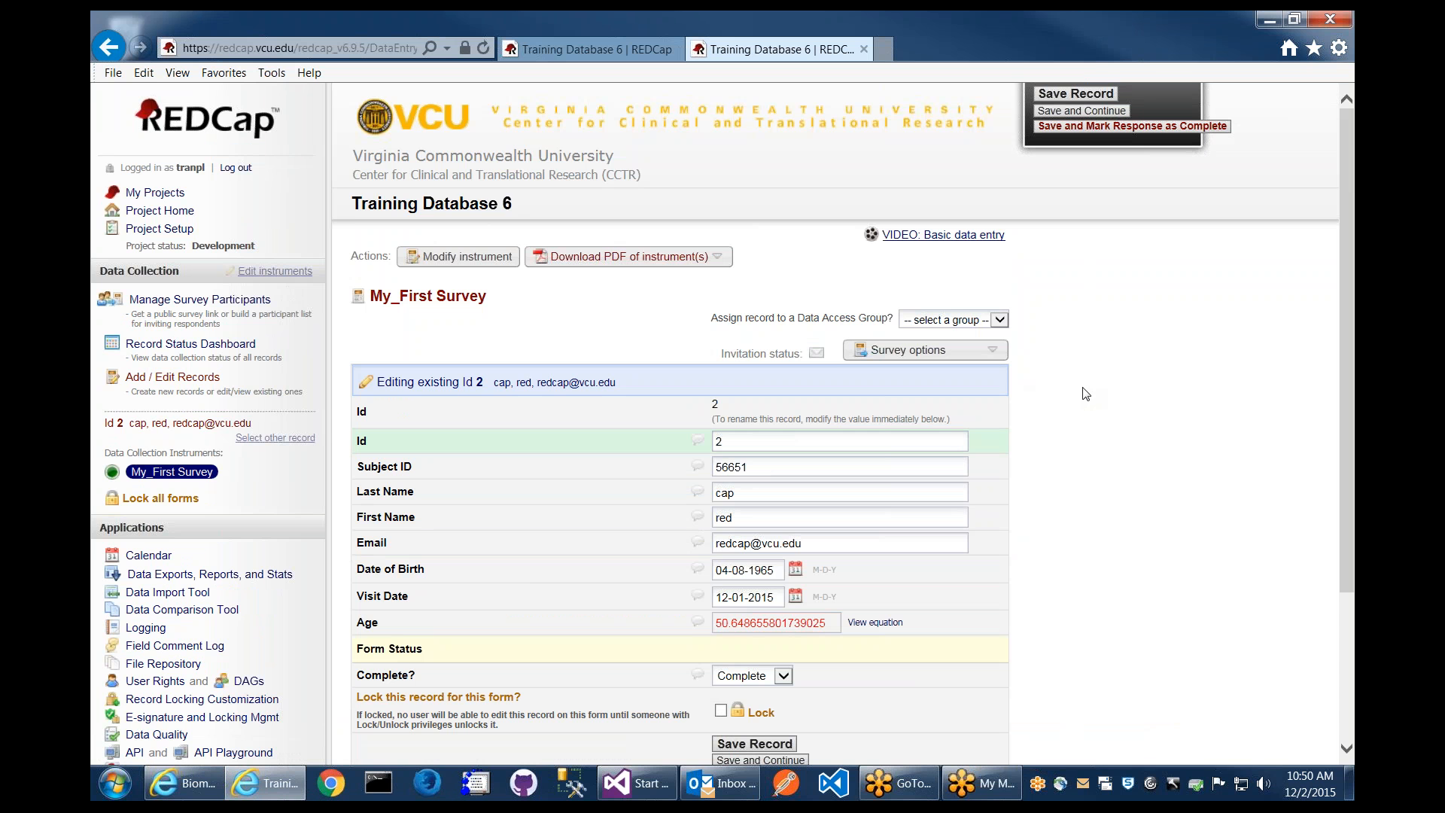
scroll(1163, 437, "down", 3)
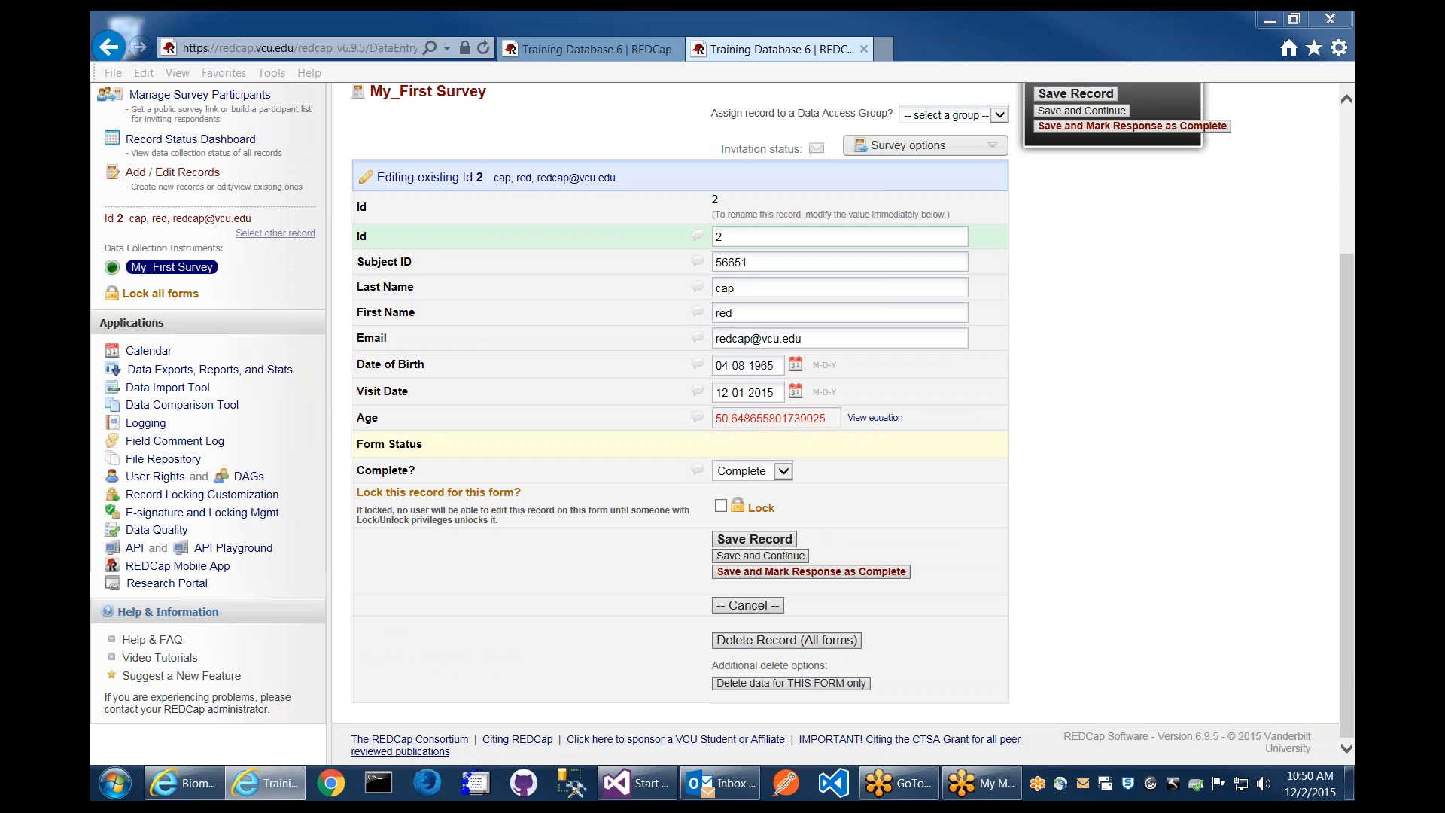
Open bic.cctr.vcu.edu in a new browser tab and look over the Research Portal's forum categories
left_click(884, 49)
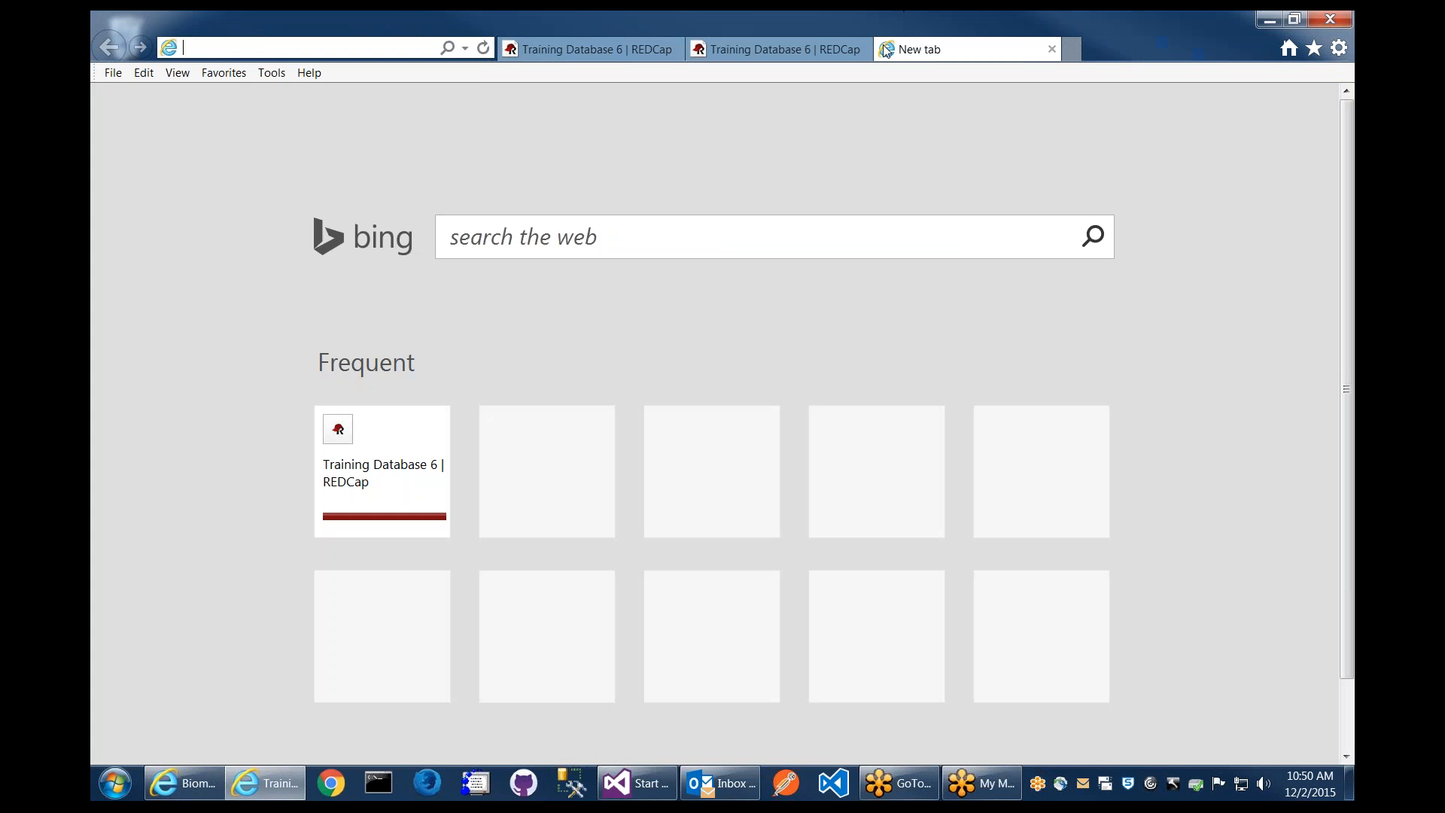
type("bic.cctr.vcu.edu/")
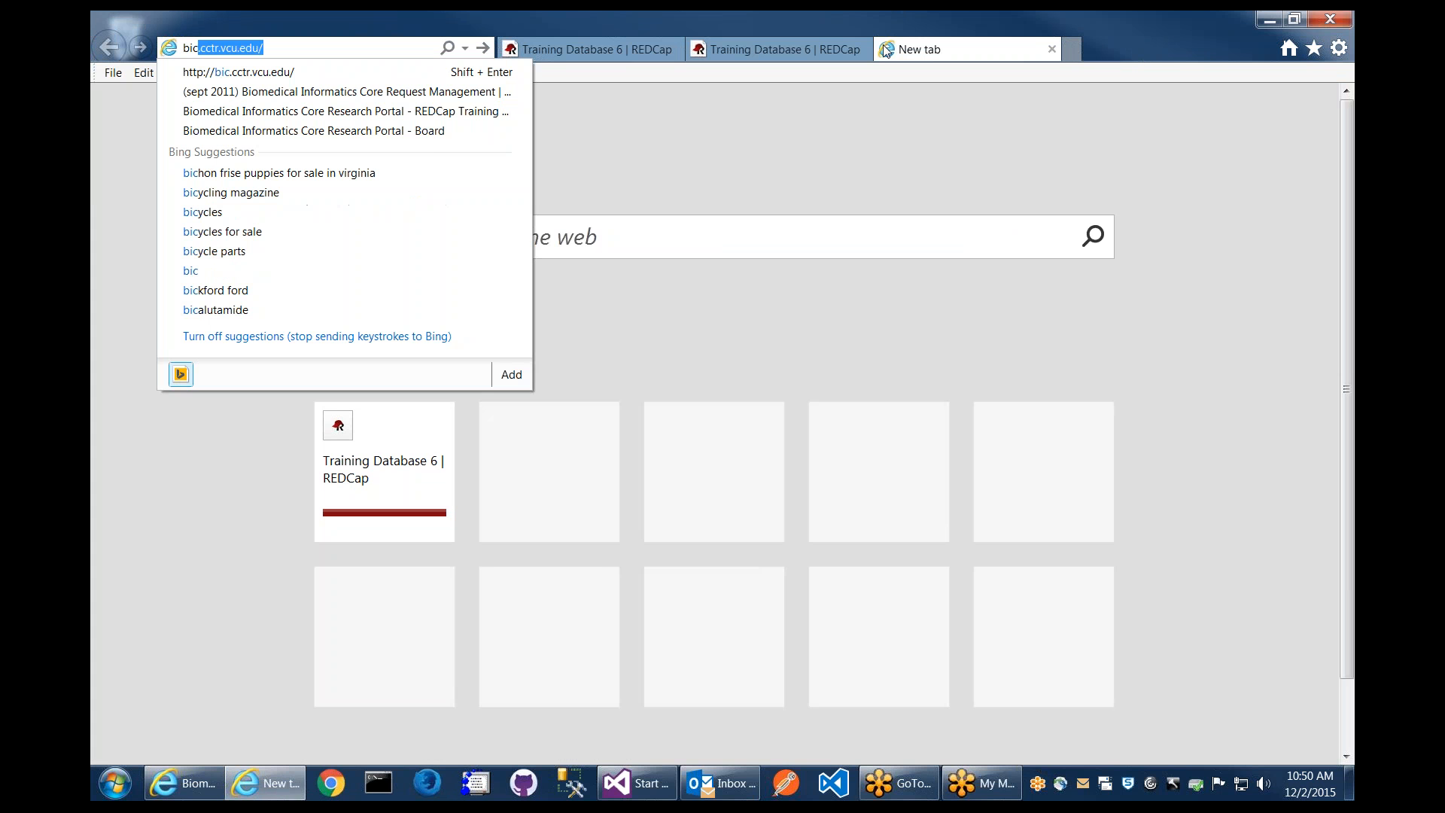
key("Return")
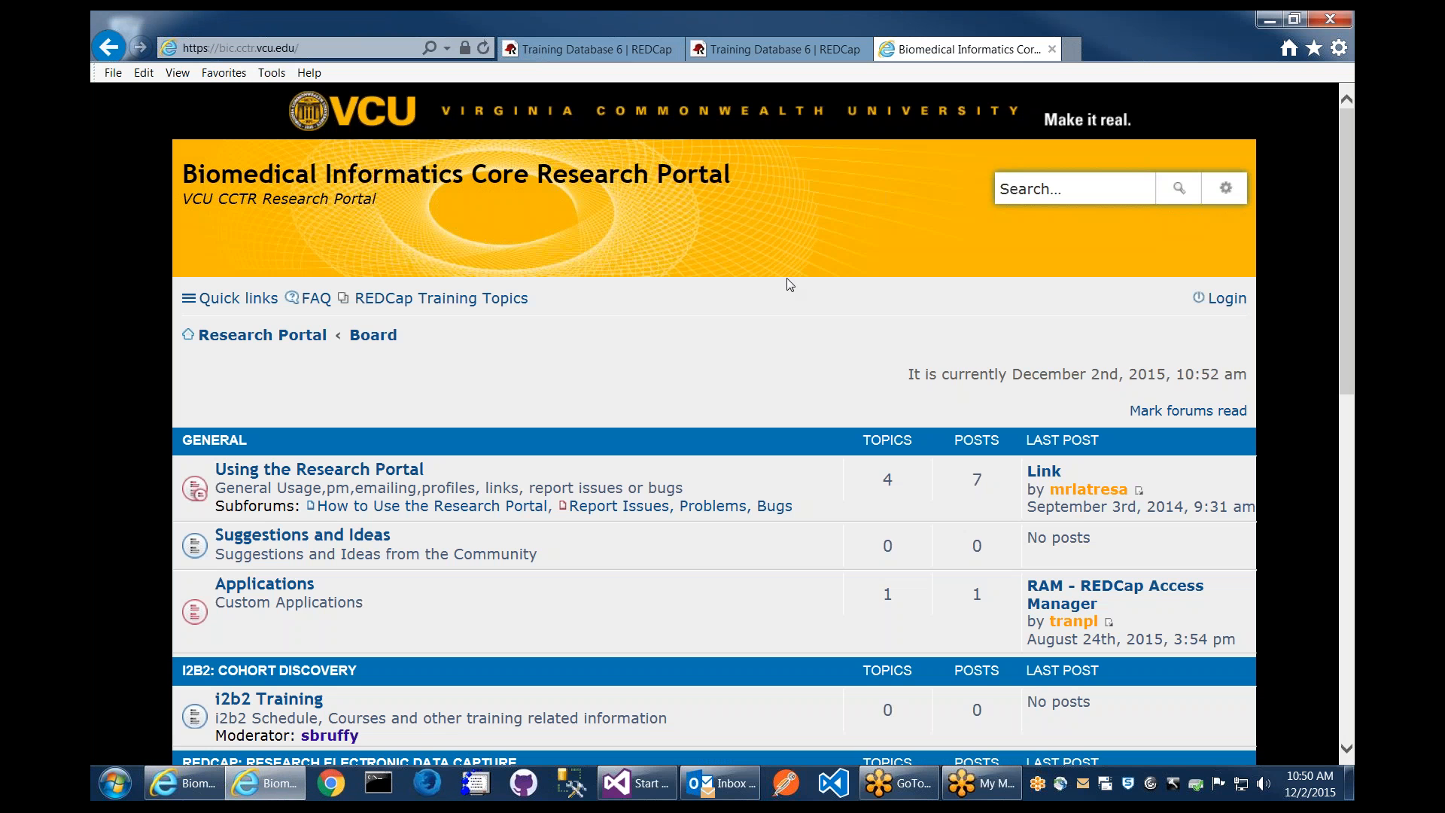
scroll(782, 286, "down", 3)
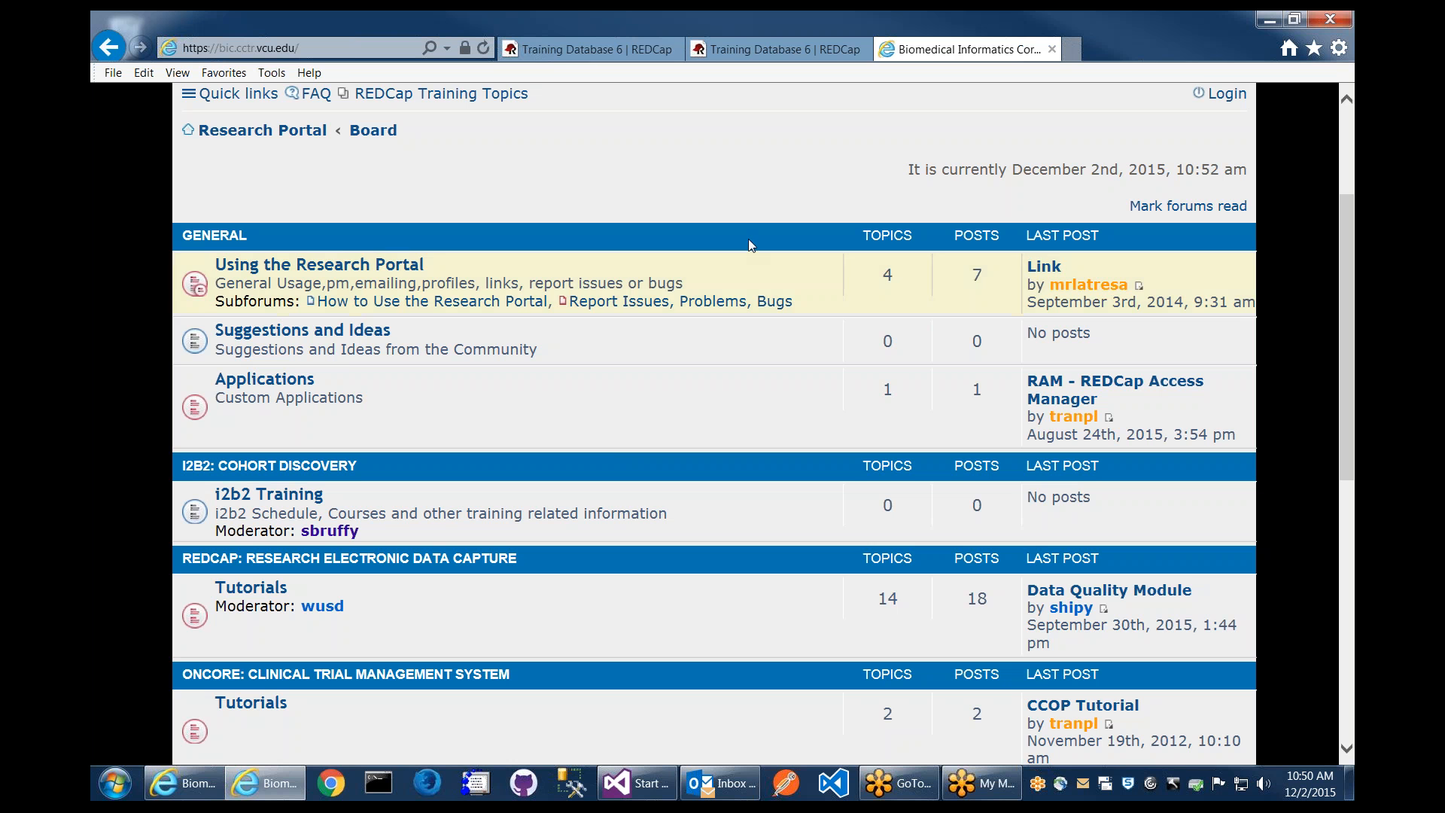
left_click(774, 41)
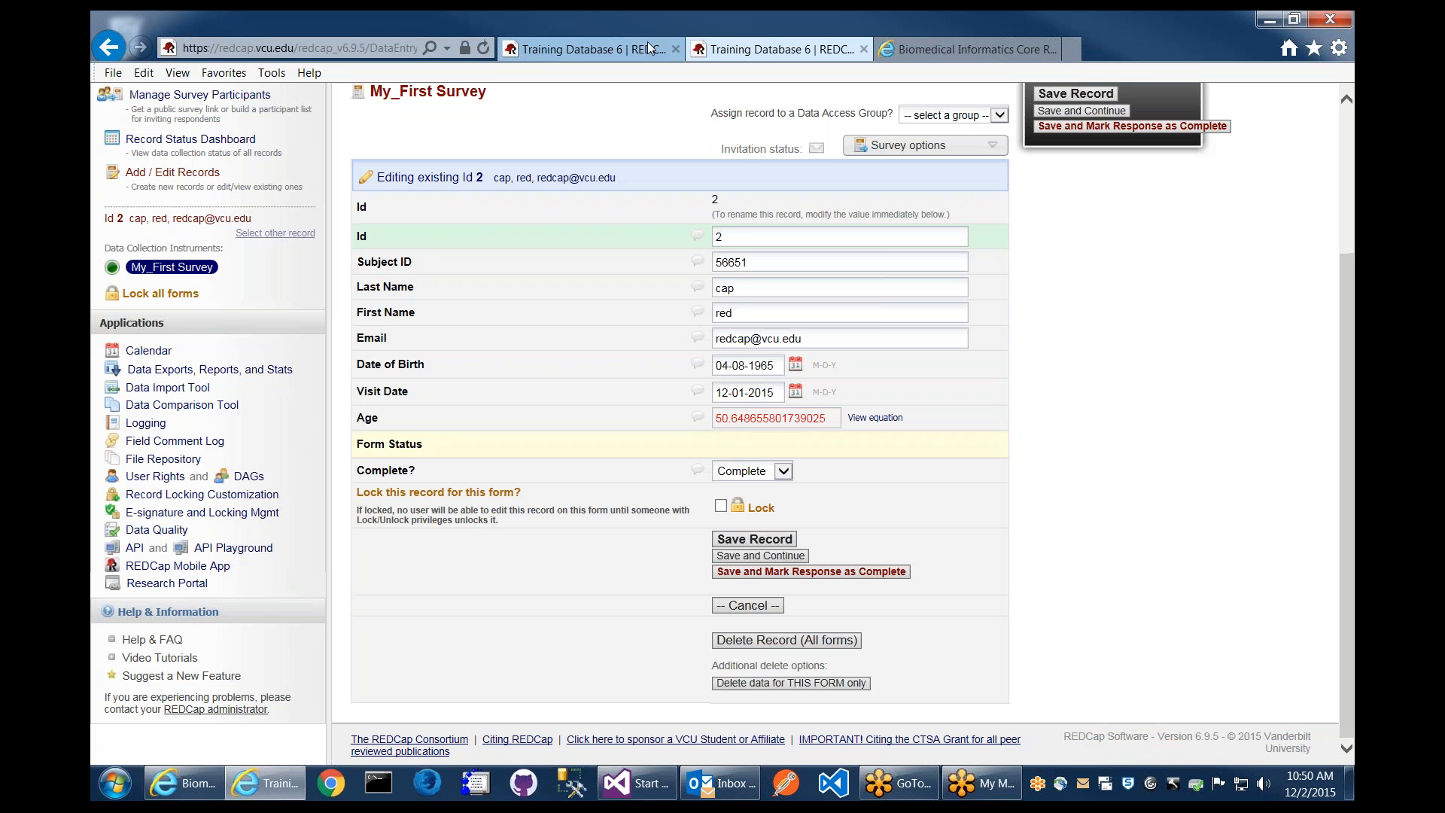
left_click(1071, 51)
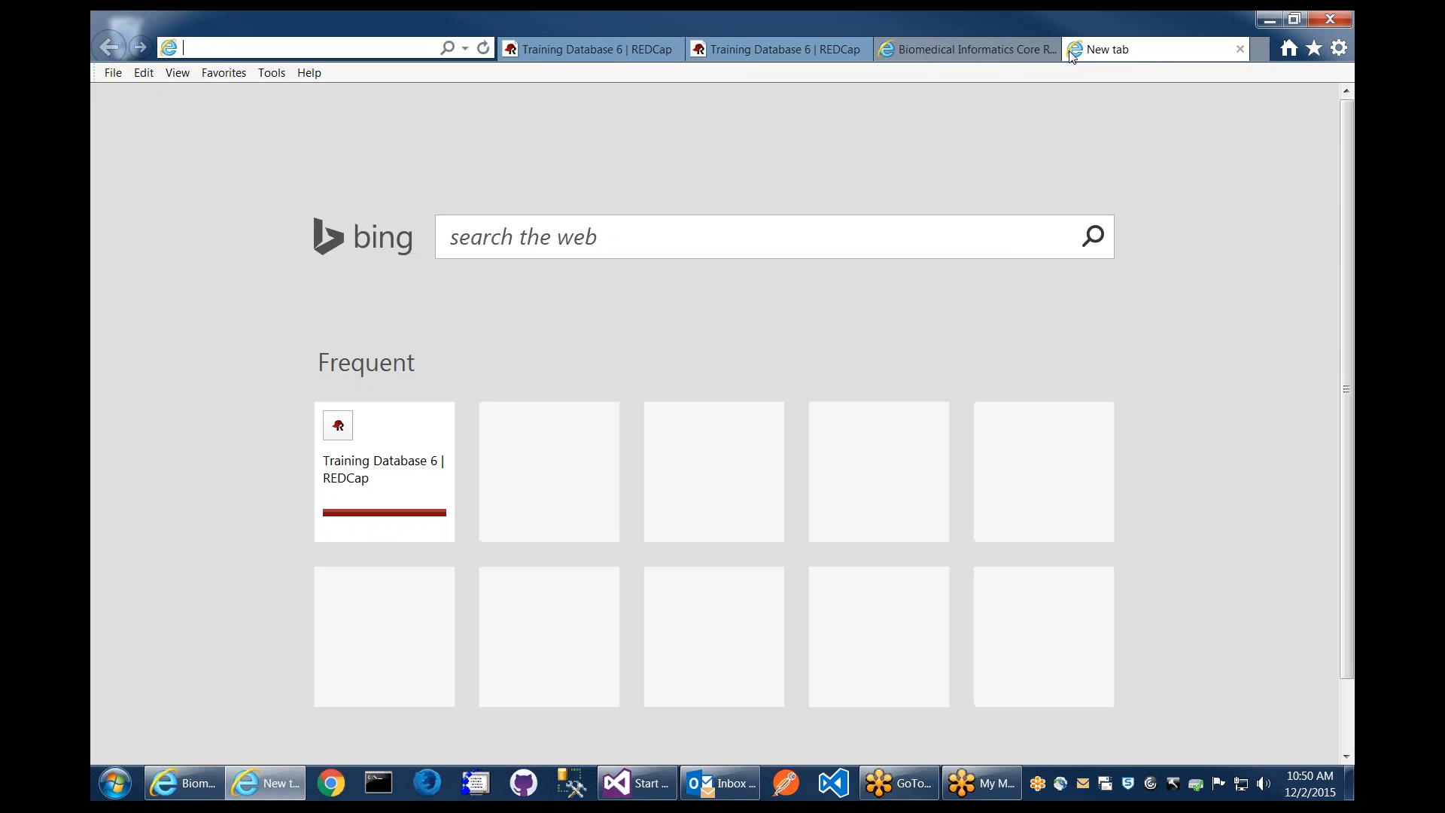
type("youtub")
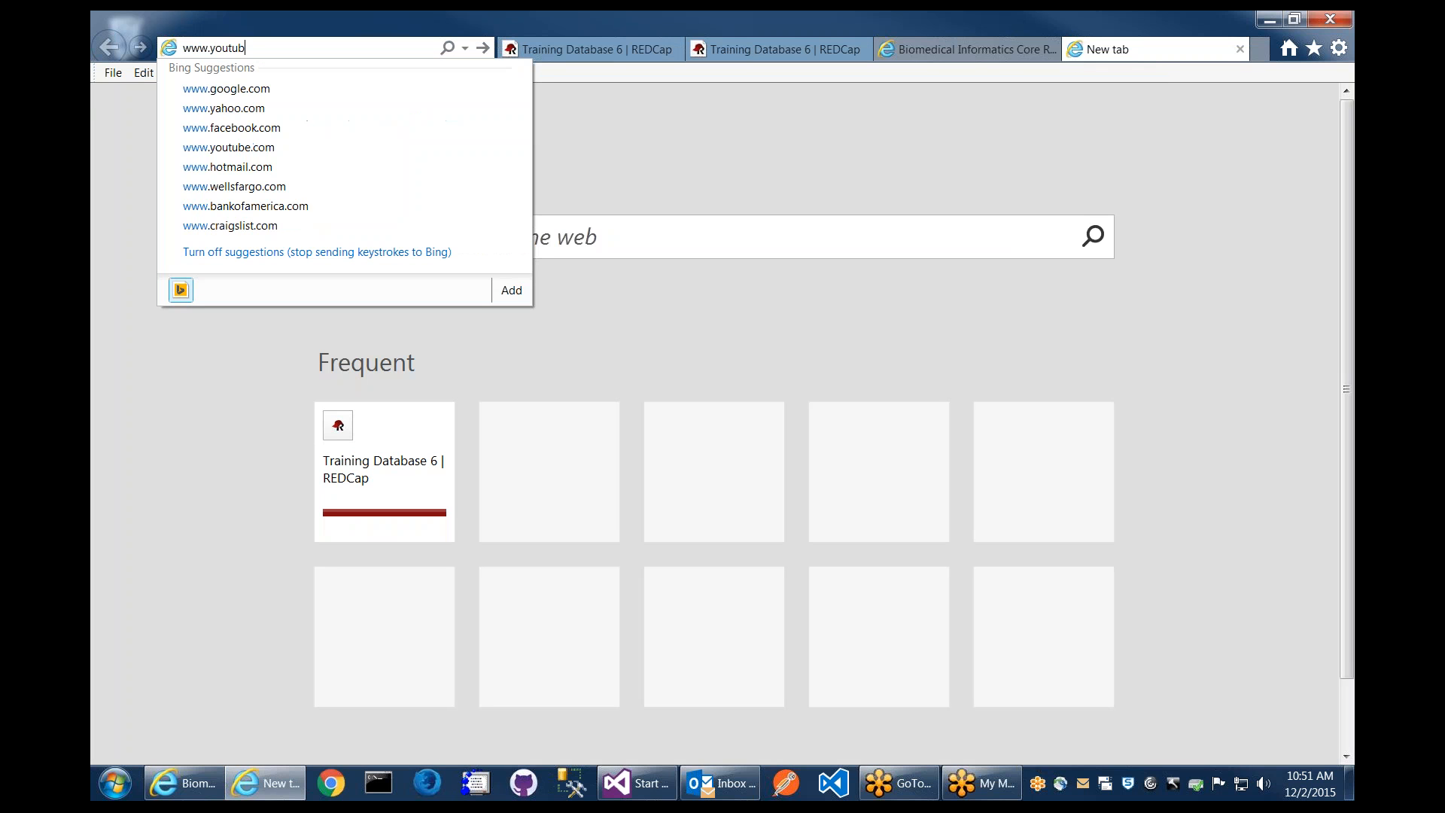
type("e.com/u")
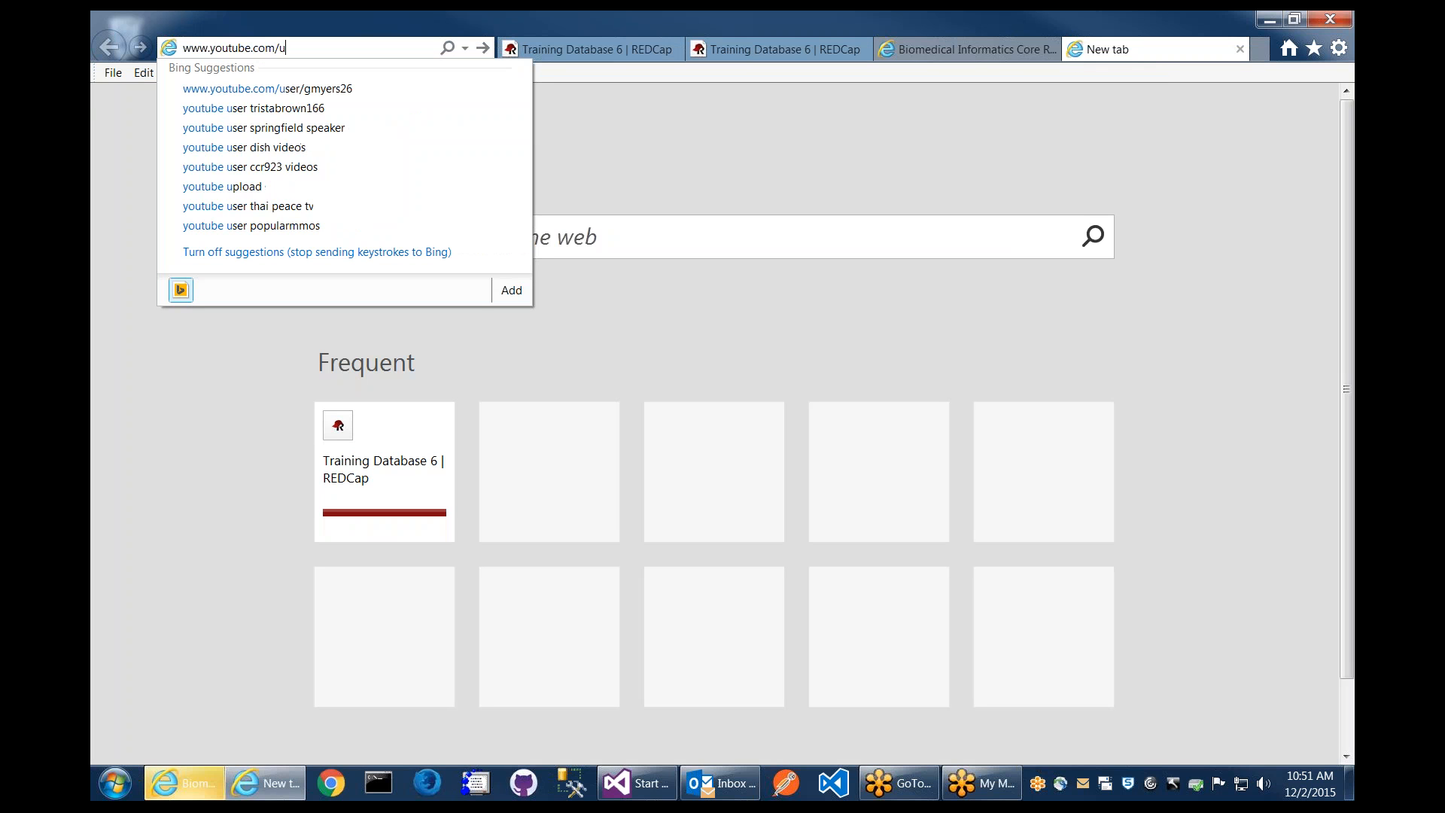
type("ser/redcapforvcu")
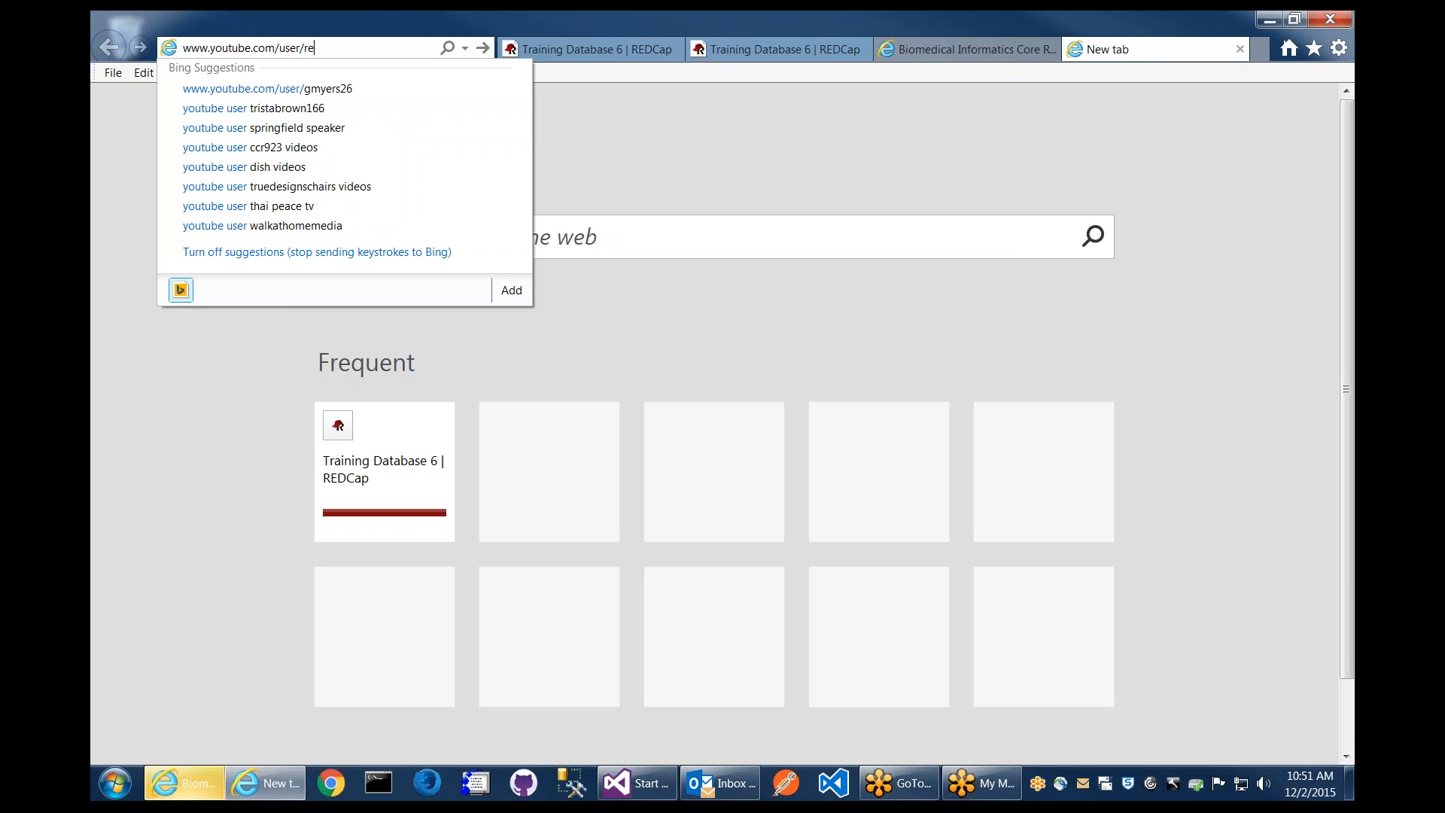
key("Return")
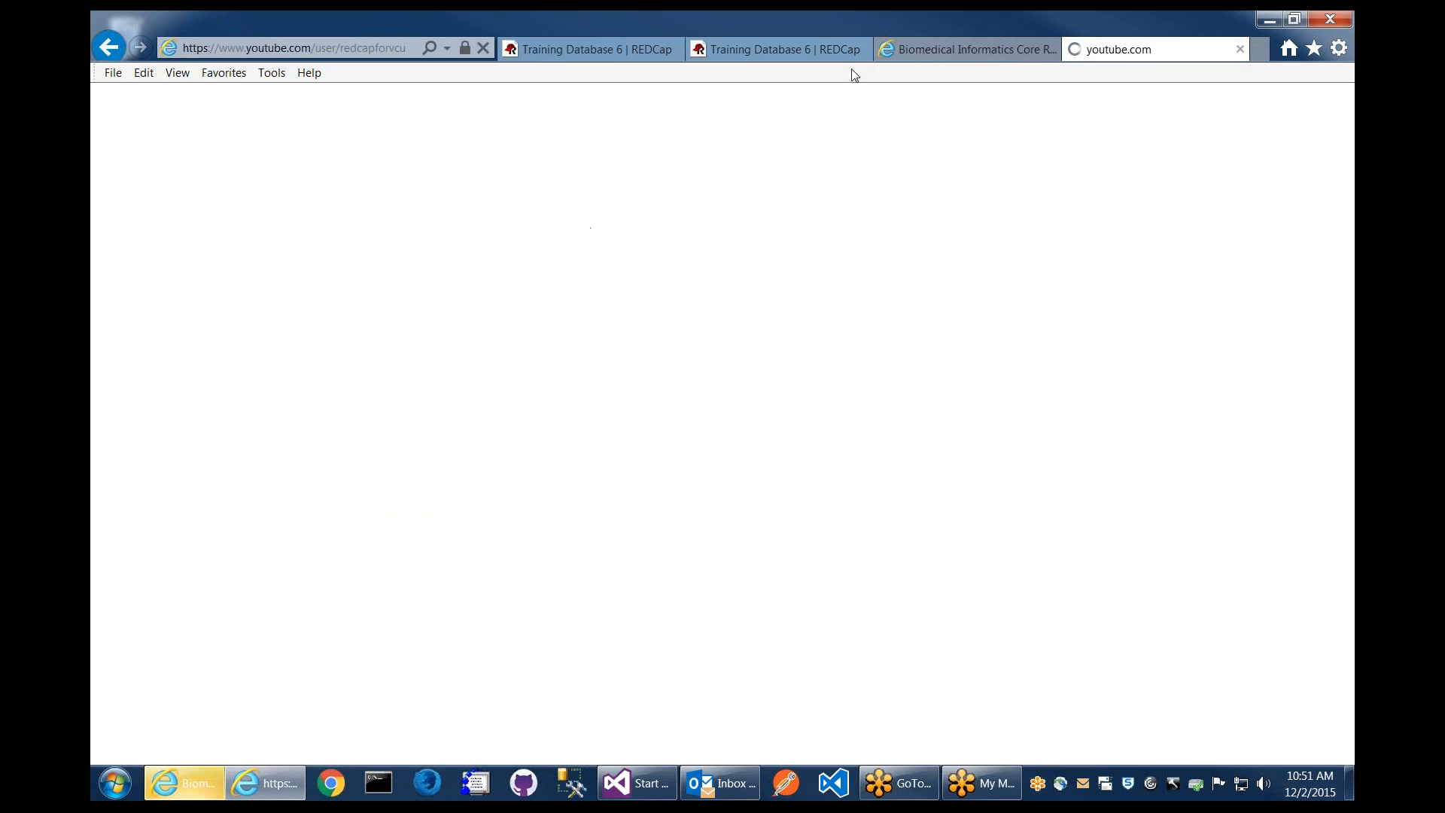
Examine the uploaded REDCap training videos on the channel and the description of the Weekly Participant List / Open Survey video
scroll(838, 271, "down", 3)
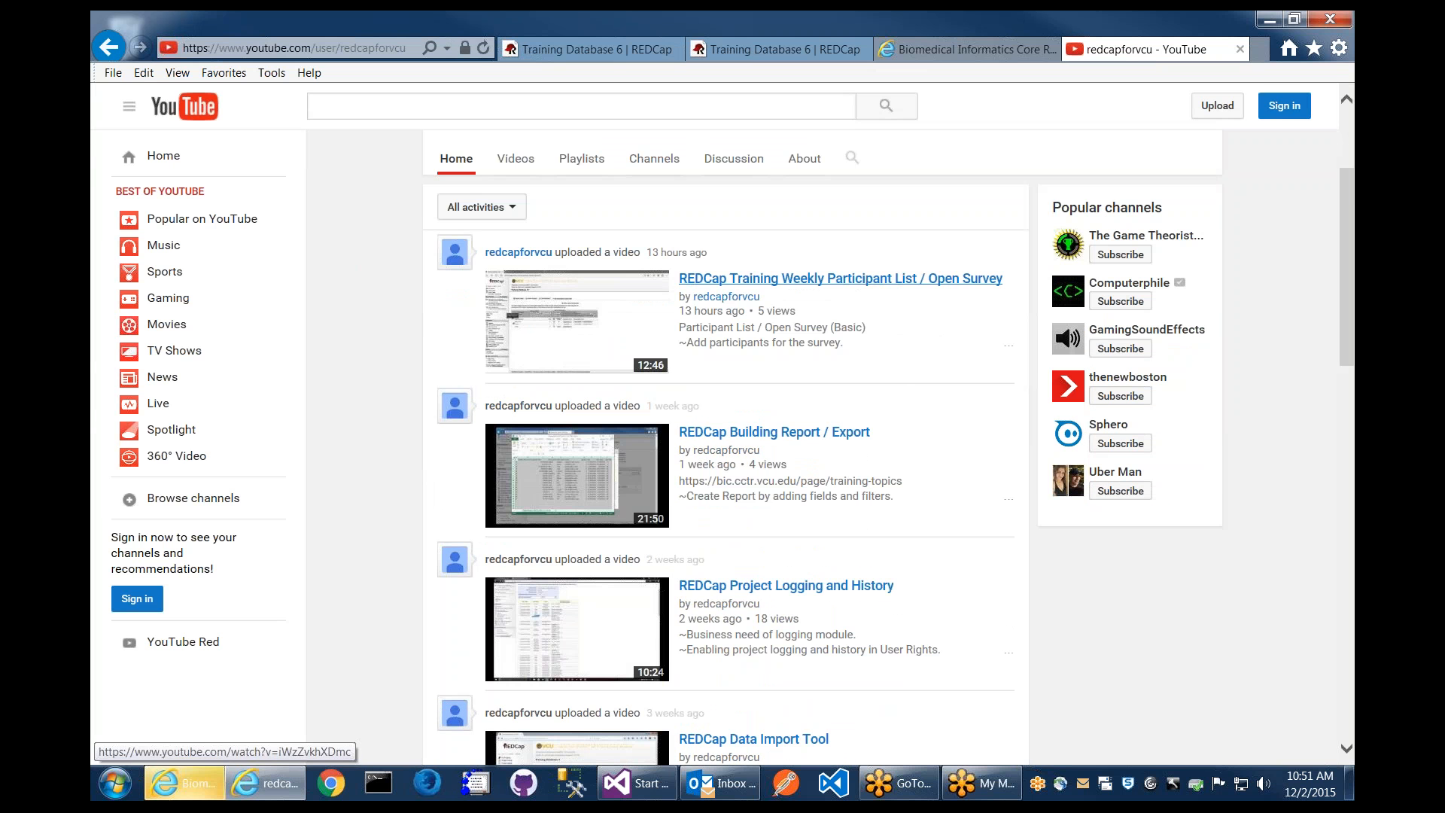
scroll(869, 286, "down", 1)
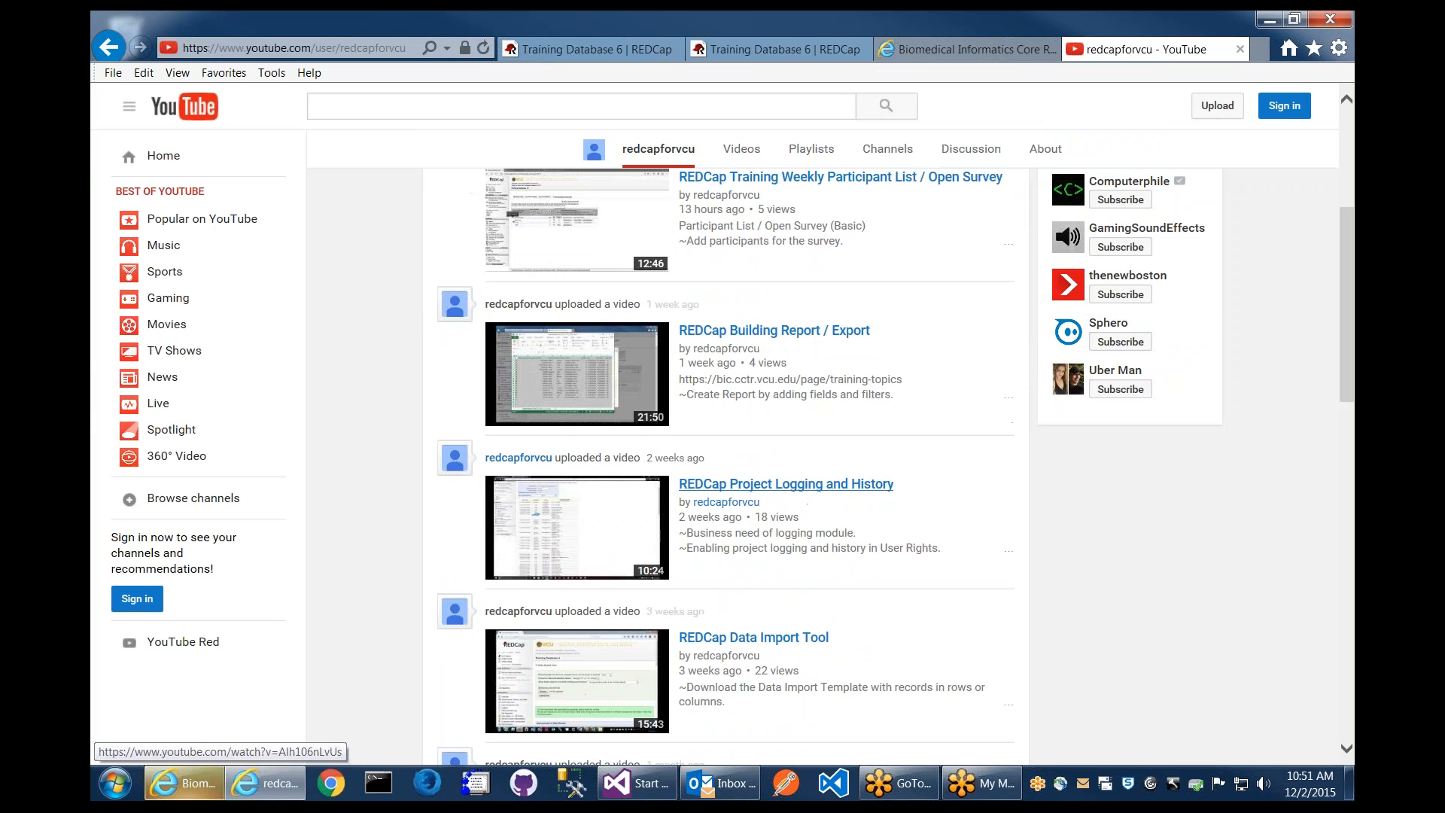
scroll(796, 623, "down", 2)
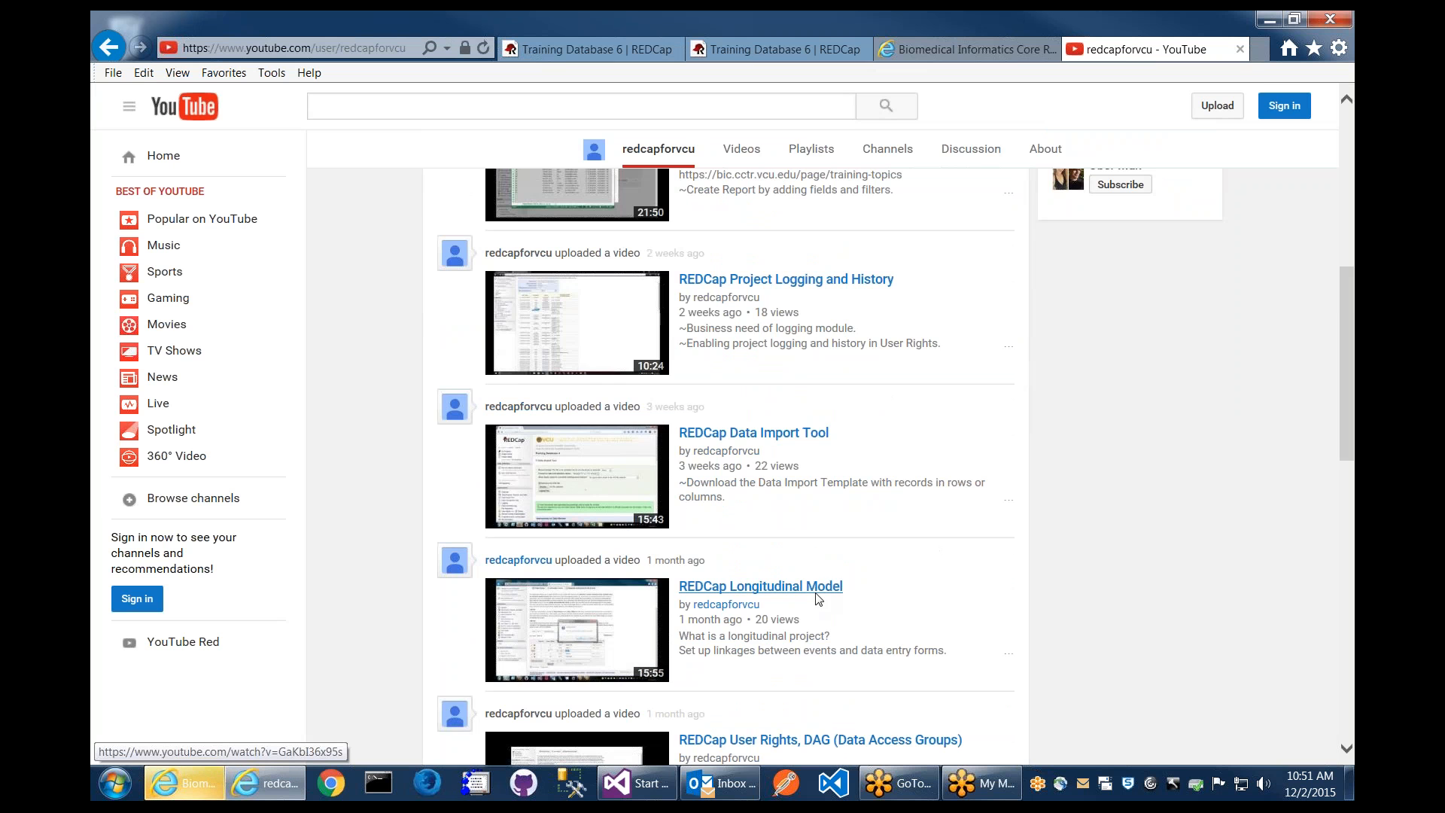
scroll(817, 602, "down", 2)
scroll(889, 506, "down", 1)
scroll(890, 506, "down", 1)
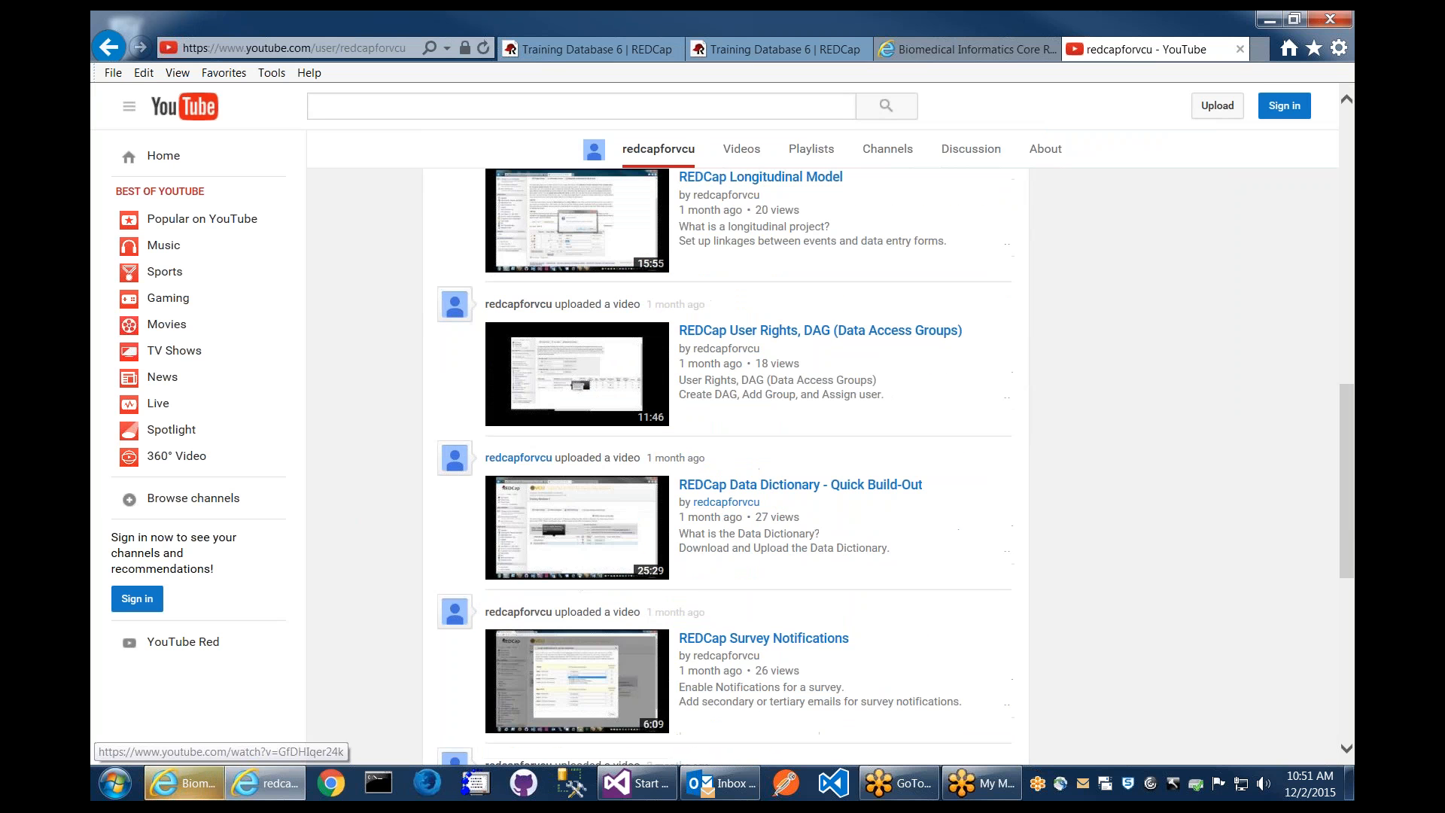
scroll(890, 507, "down", 3)
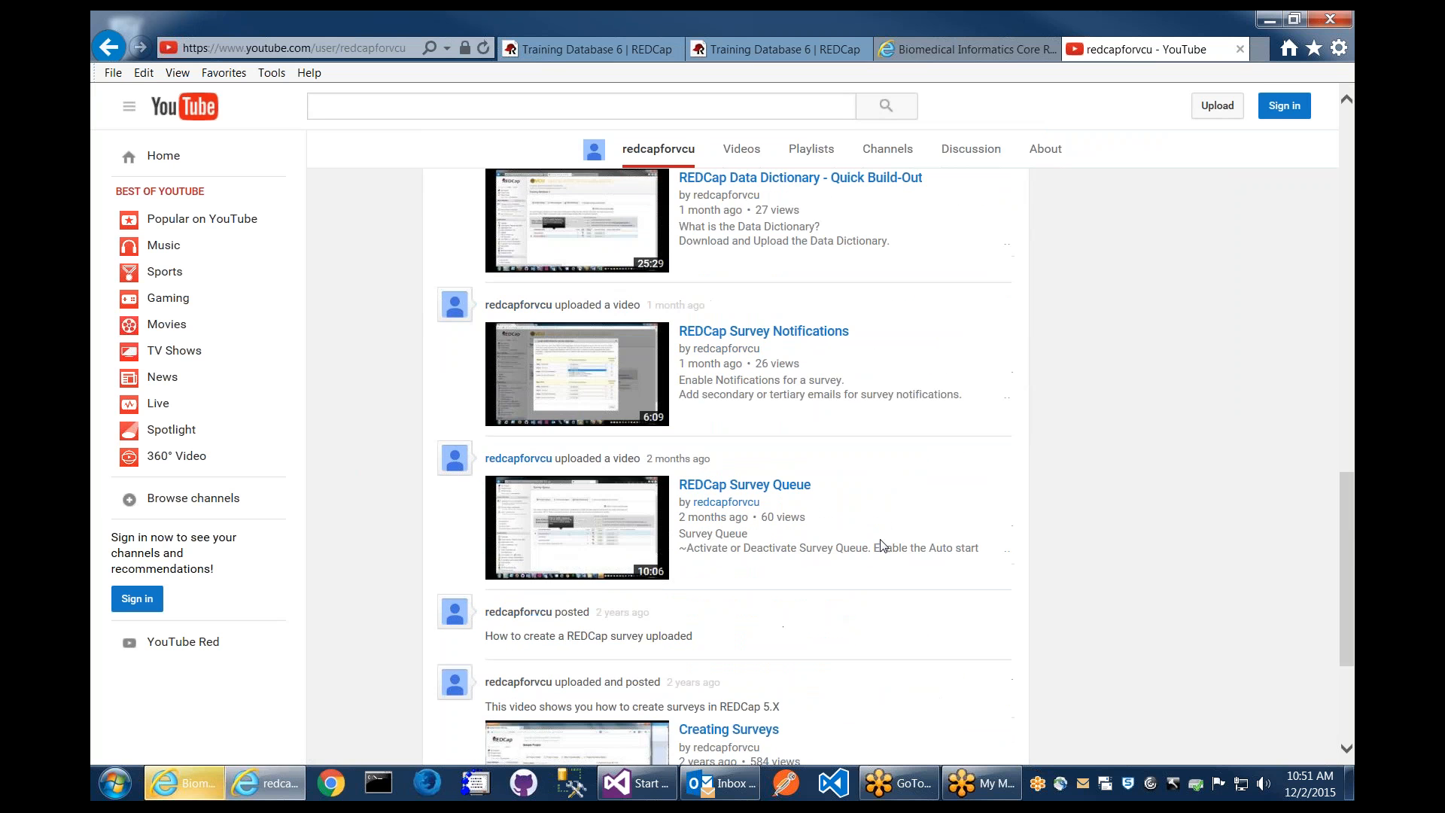
scroll(872, 452, "down", 3)
scroll(873, 416, "up", 5)
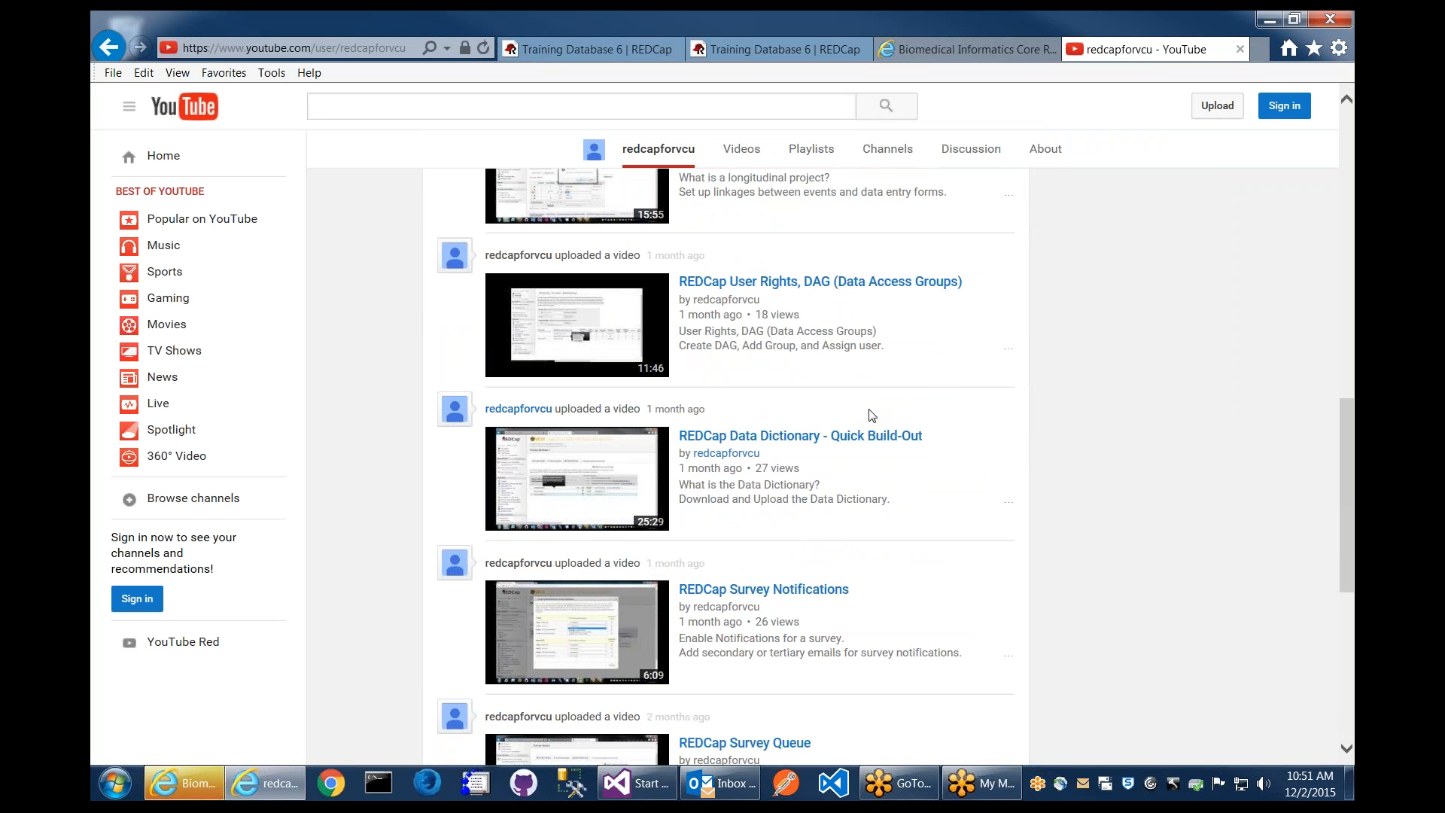
scroll(873, 418, "up", 8)
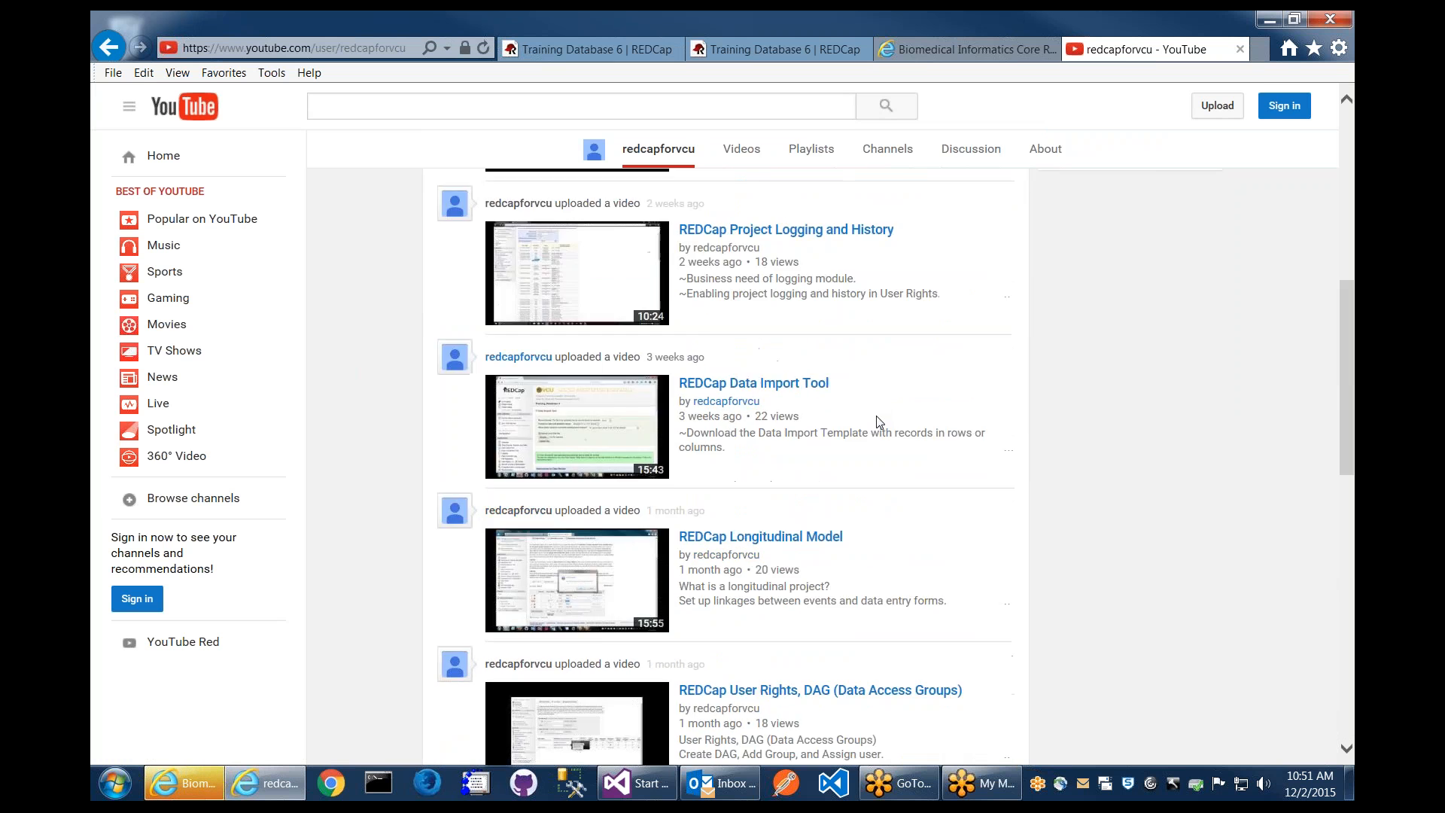
scroll(877, 421, "up", 2)
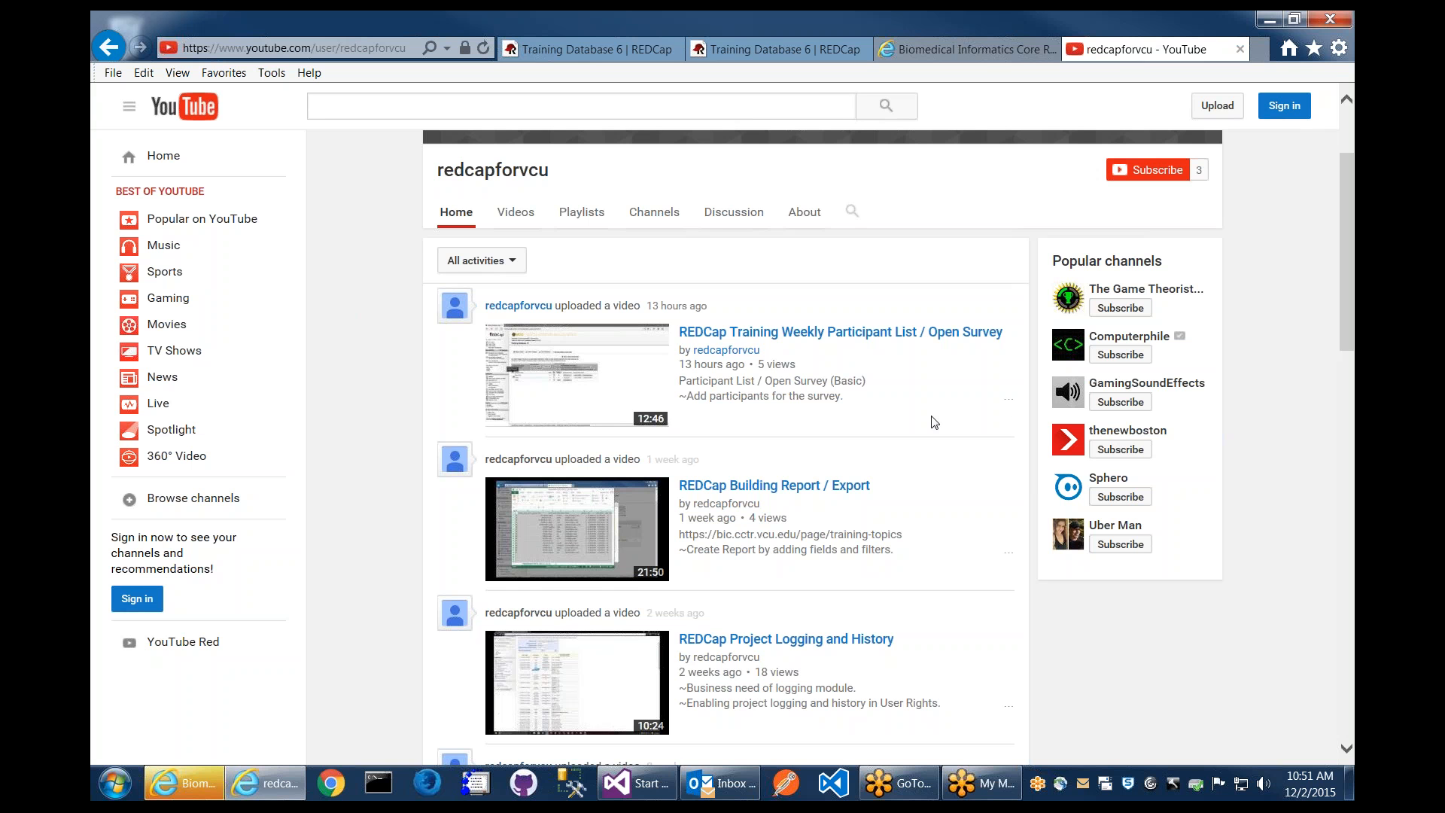
left_click_drag(841, 396, 683, 382)
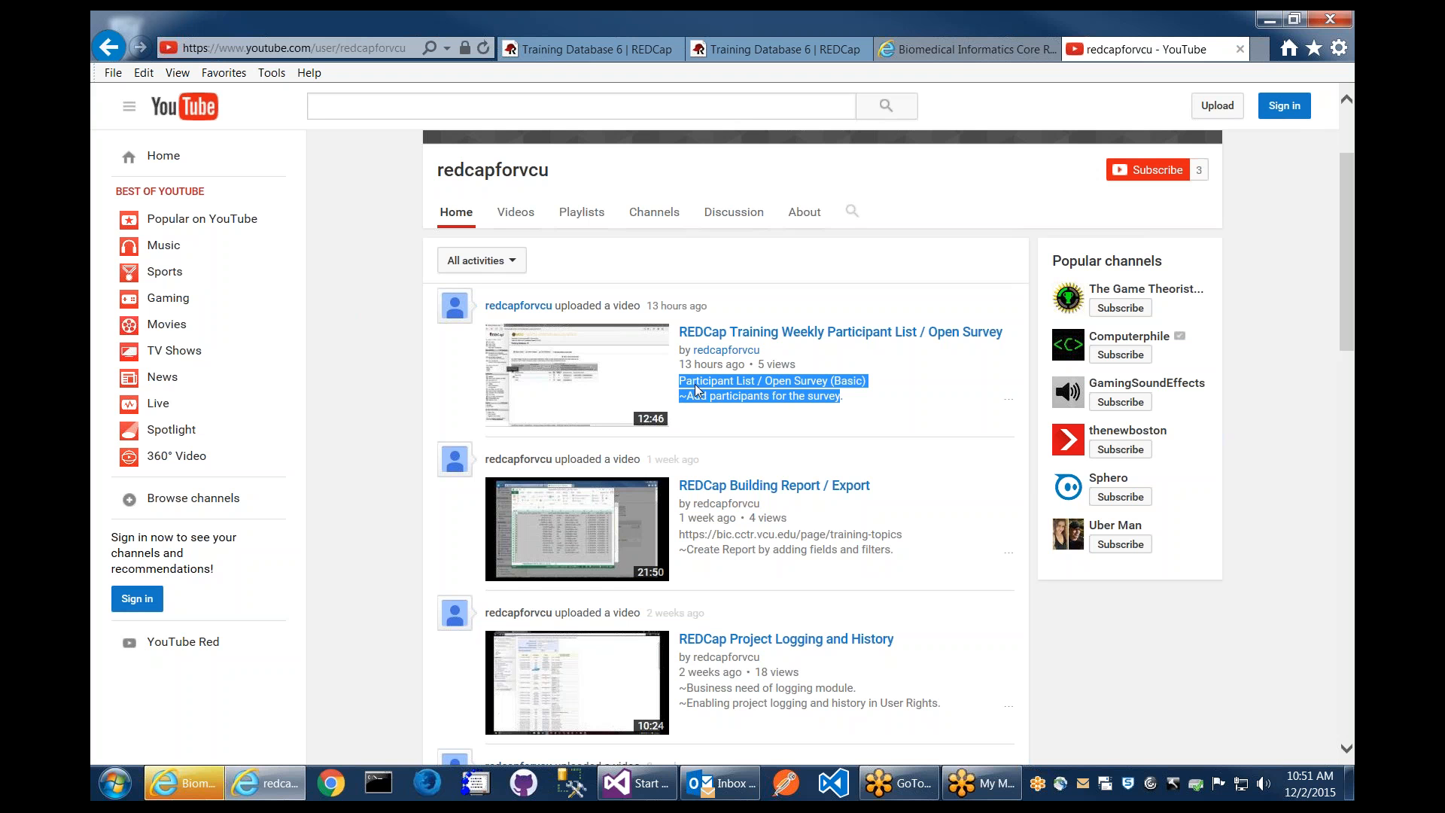
left_click(701, 390)
Review the Research Portal's REDCap tutorials section and return to the Data Exports, Reports, and Stats page of Training Database 6
left_click(962, 51)
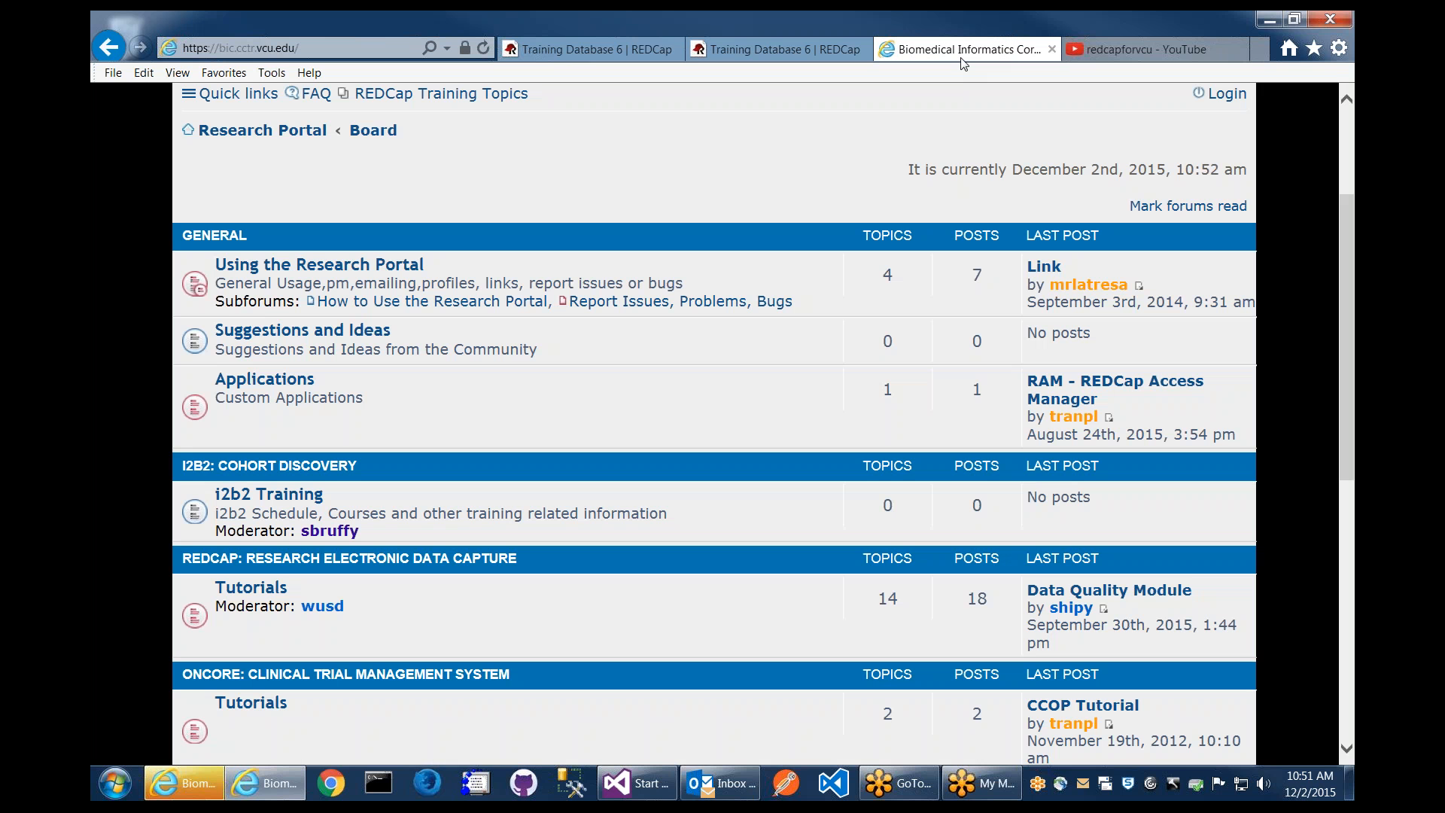
scroll(935, 352, "down", 2)
key("ctrl+plus")
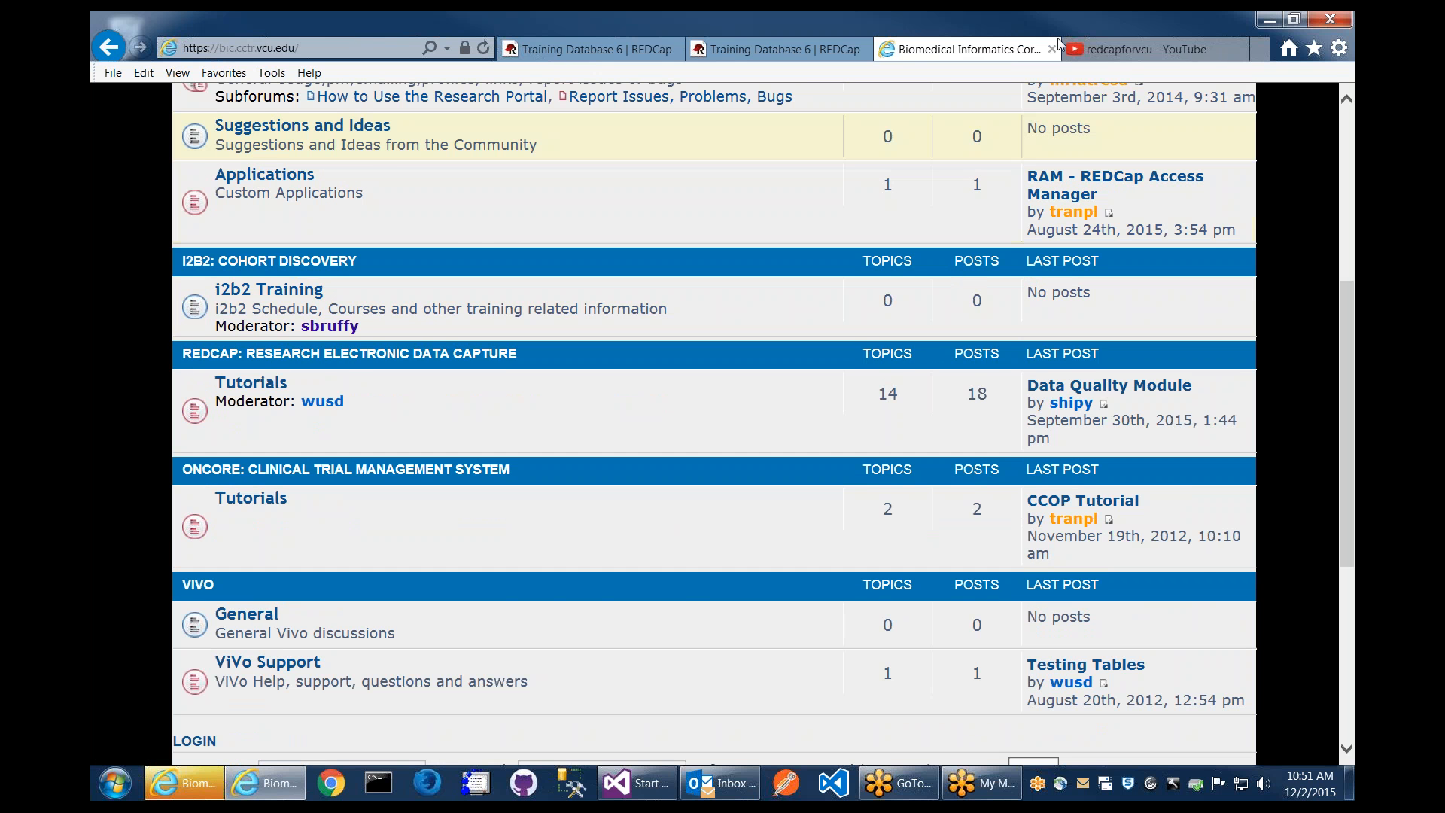
left_click(599, 51)
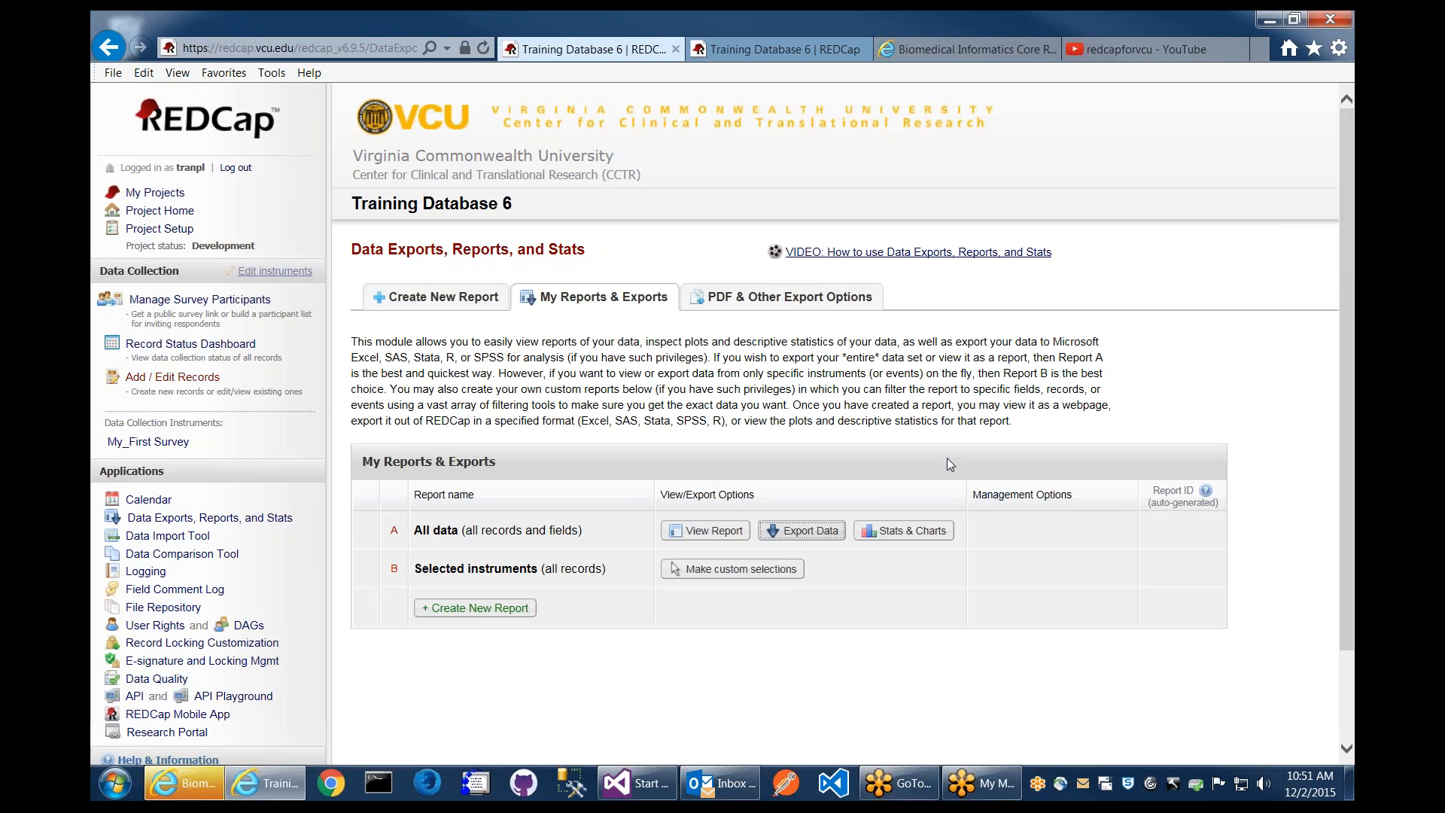